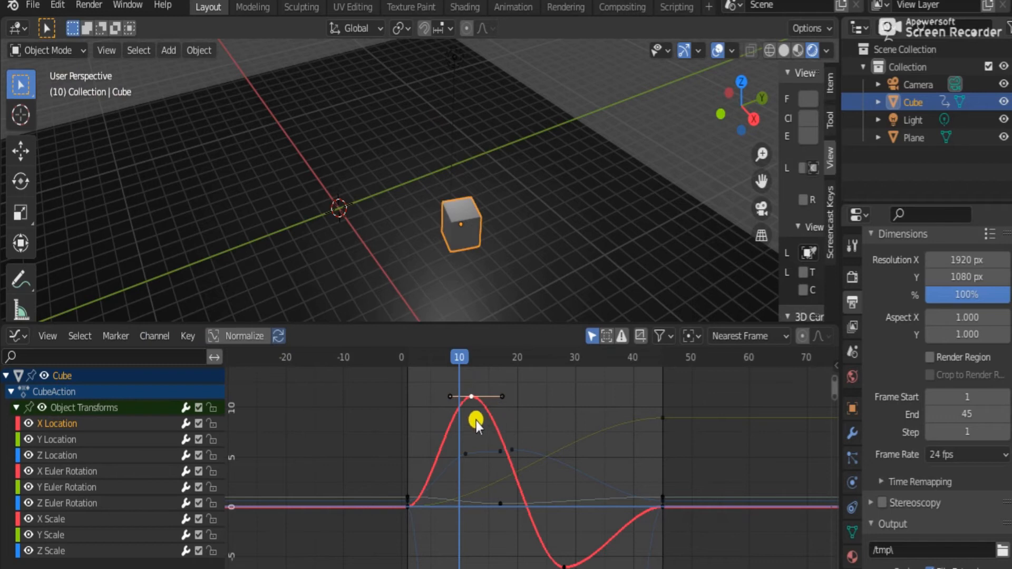
- Select all of the cube's animation keyframes, set their interpolation to Linear, and choose an interpolation mode for them once more
{"action": "key", "text": "a"}
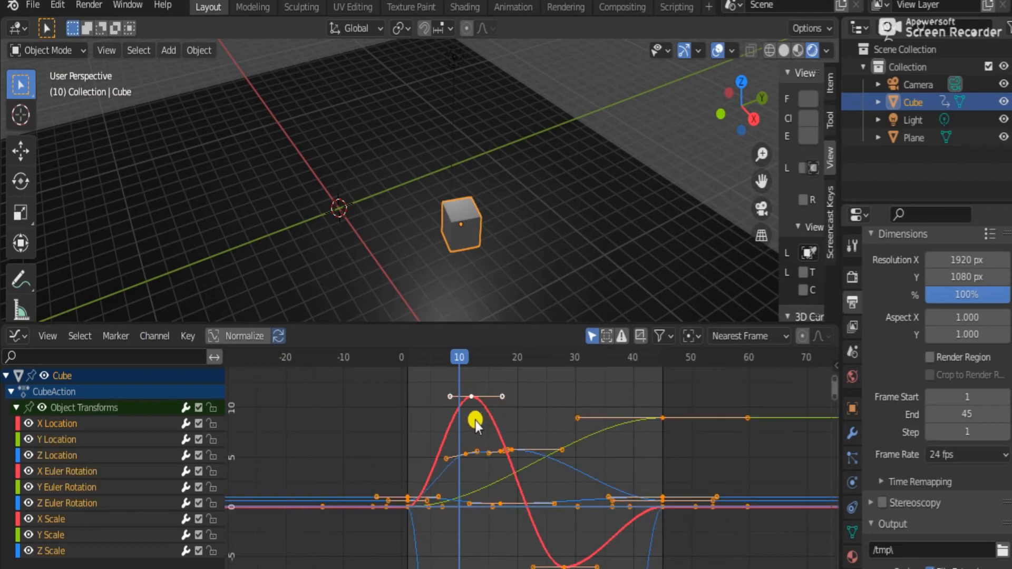
{"action": "key", "text": "t"}
{"action": "left_click", "coordinate": [407, 497]}
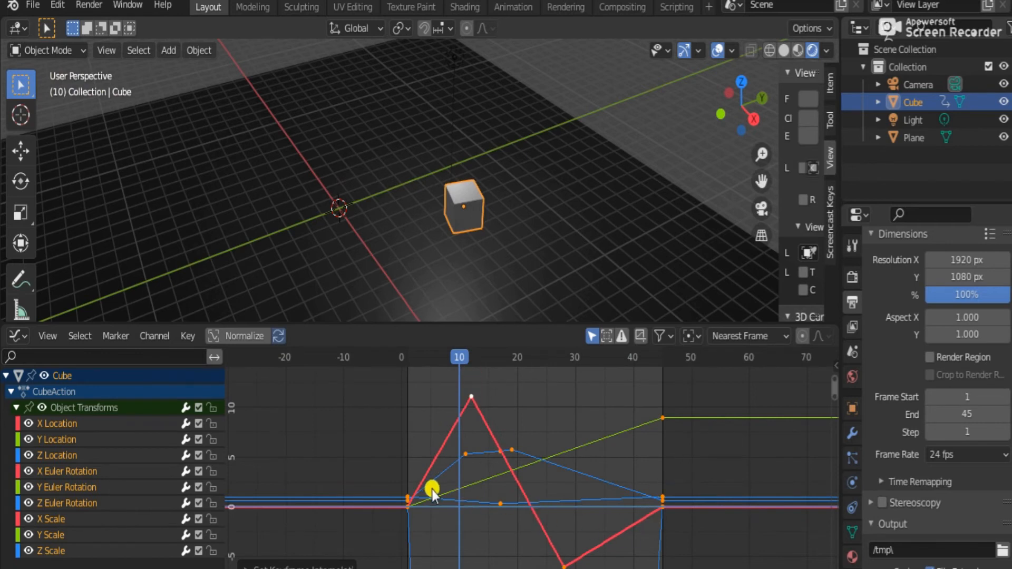
{"action": "key", "text": "t"}
{"action": "left_click", "coordinate": [424, 475]}
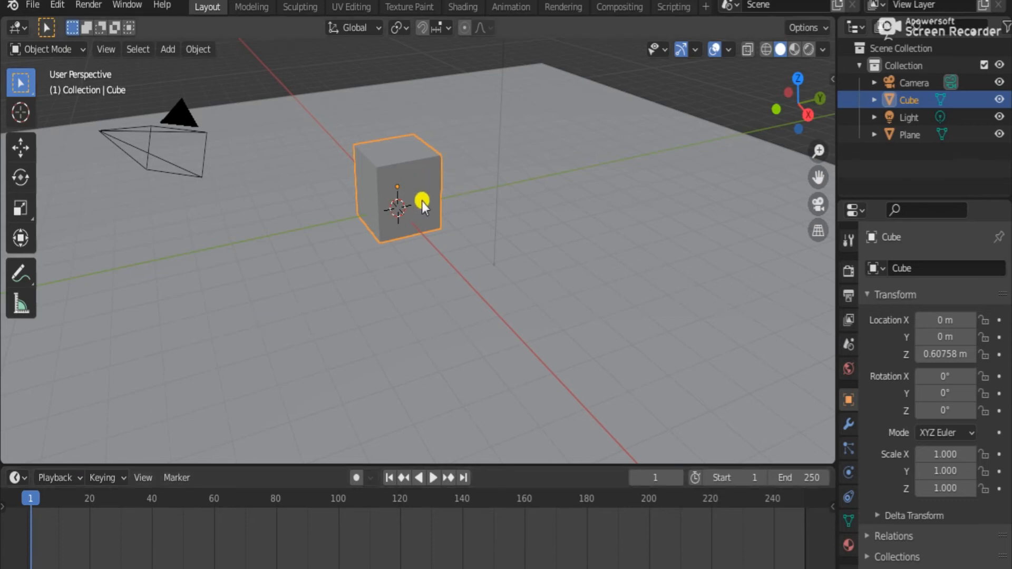
- Insert a Location, Rotation & Scale keyframe for the cube at frame 1
{"action": "key", "text": "i"}
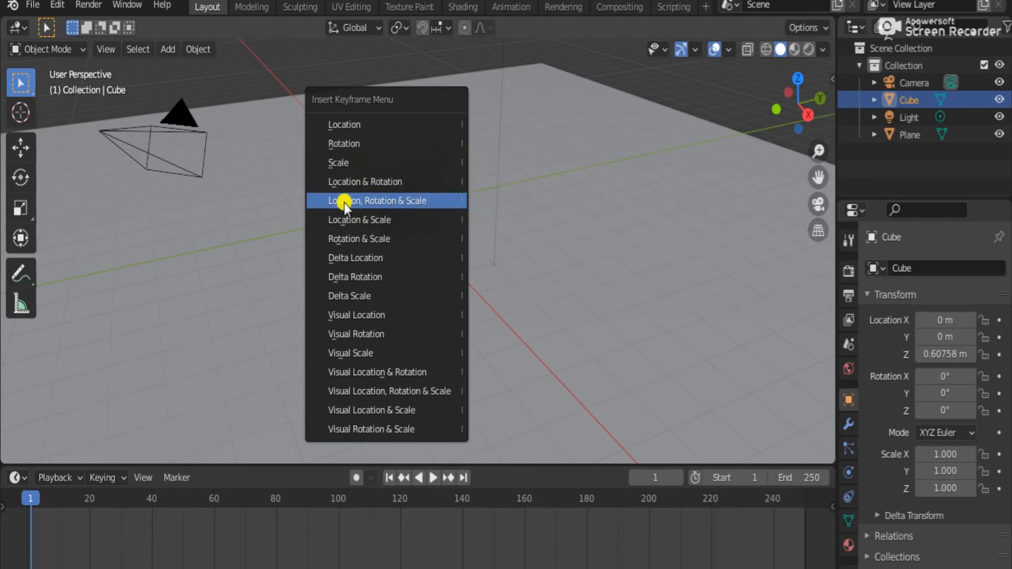
{"action": "left_click", "coordinate": [419, 201]}
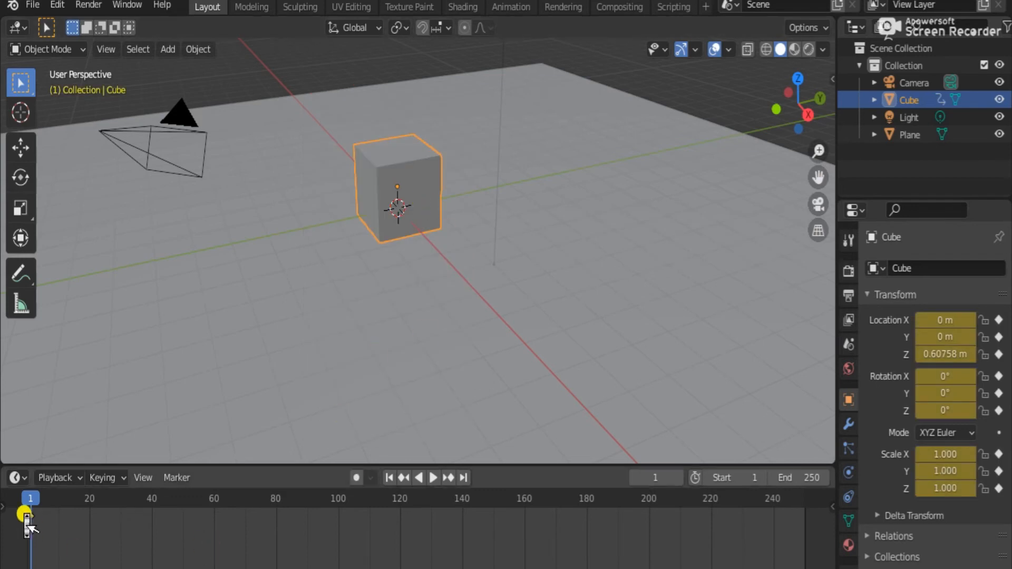
{"action": "key", "text": "KP_Decimal"}
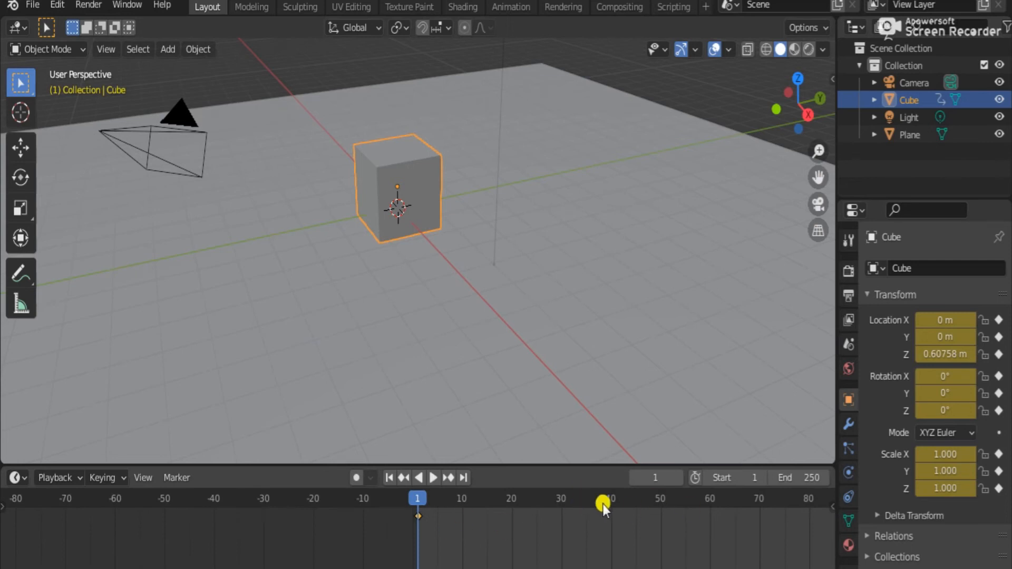
- At frame 20, move the cube about 8.95 m along Y and insert a Location, Rotation & Scale keyframe
{"action": "scroll", "coordinate": [602, 504], "scroll_direction": "down", "scroll_amount": 2}
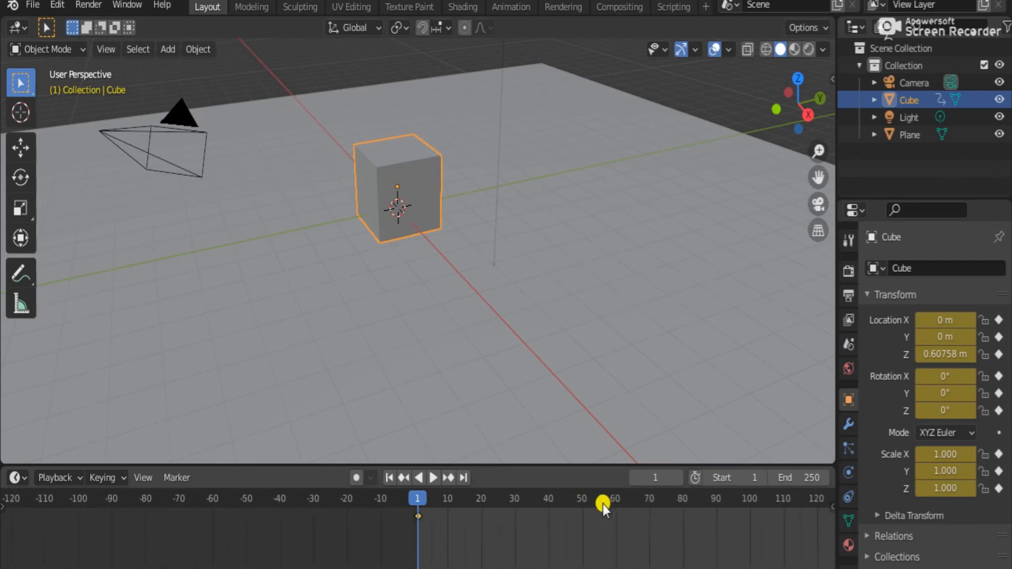
{"action": "left_click", "coordinate": [482, 501]}
{"action": "scroll", "coordinate": [599, 200], "scroll_direction": "down", "scroll_amount": 4}
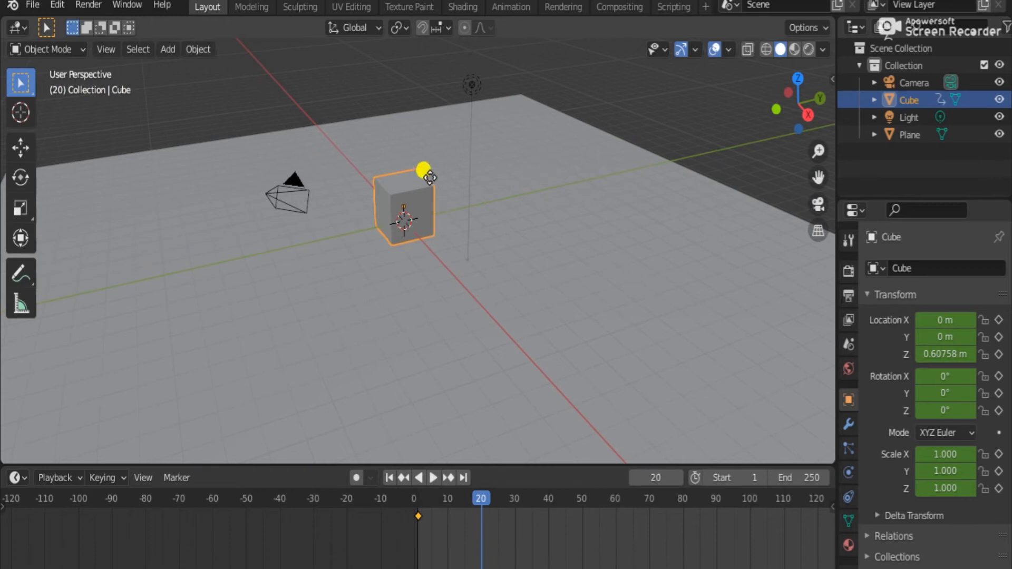
{"action": "key", "text": "g"}
{"action": "key", "text": "y"}
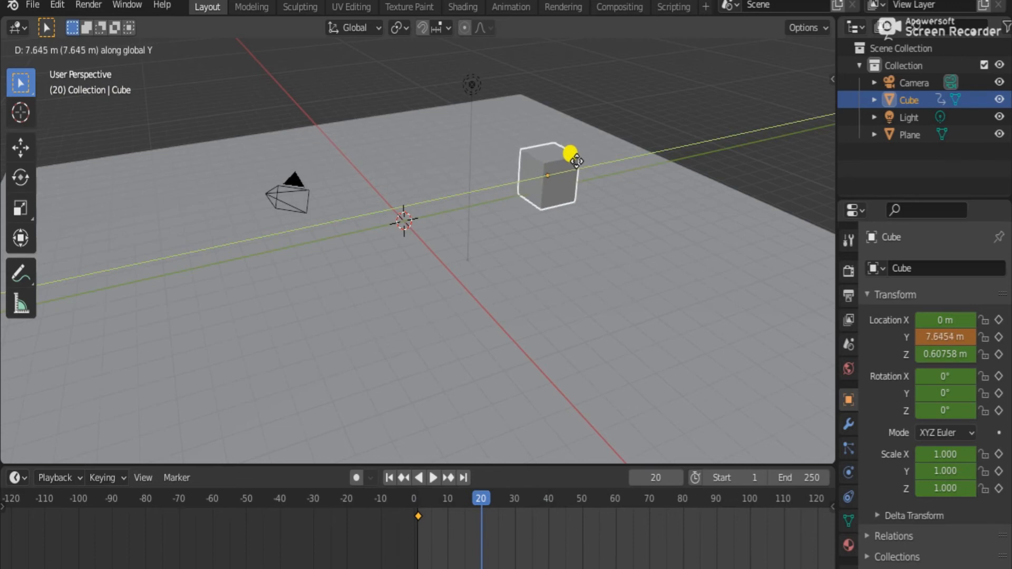
{"action": "left_click", "coordinate": [599, 161]}
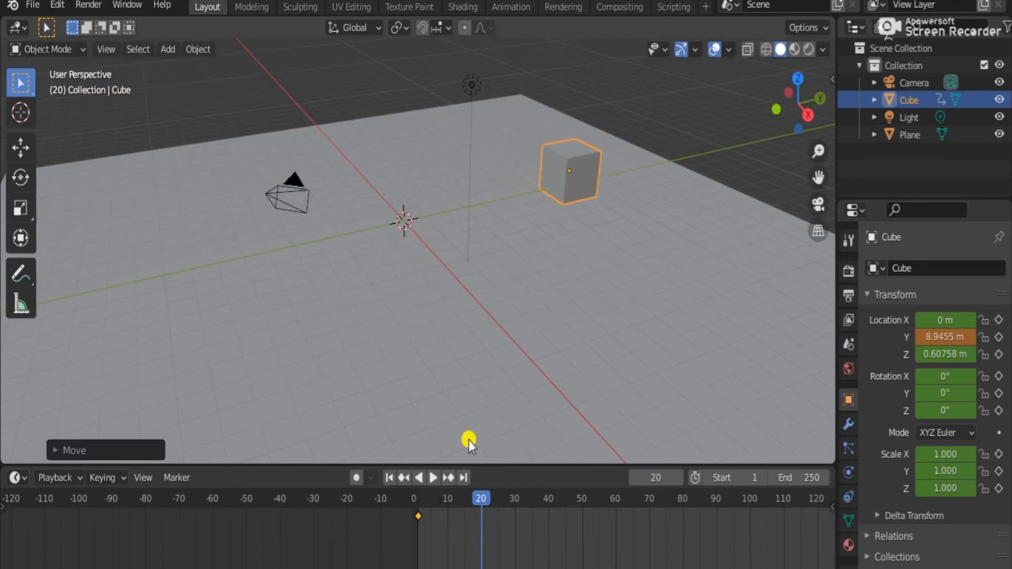
{"action": "key", "text": "i"}
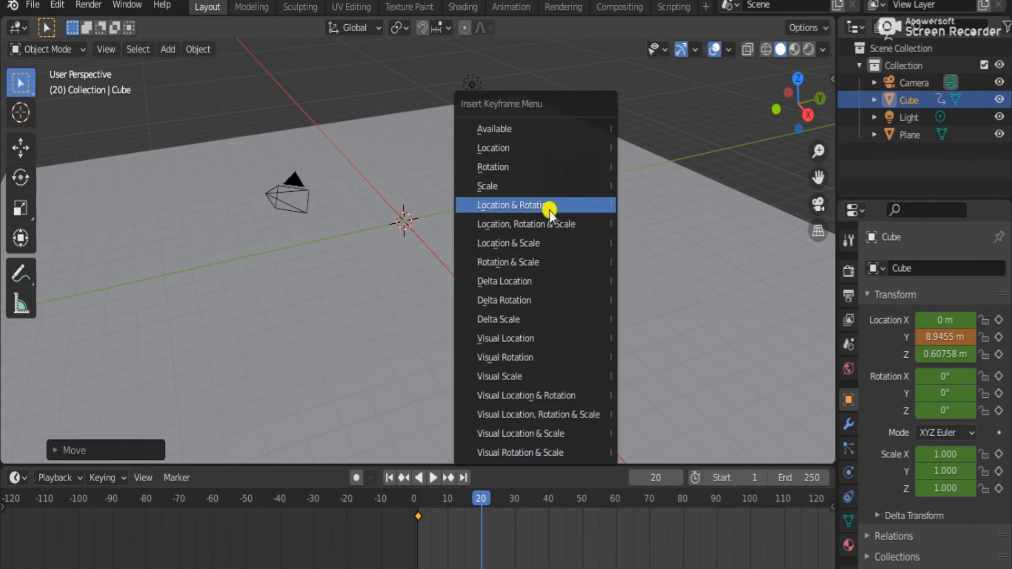
{"action": "left_click", "coordinate": [542, 224]}
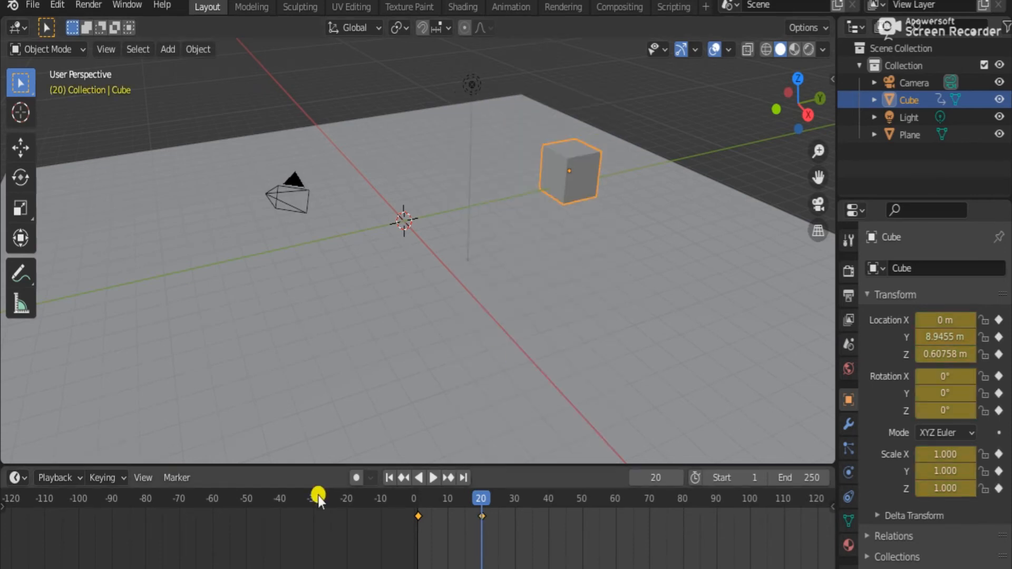
- Play the animation from the start to review the cube's movement between its two keyframes
{"action": "left_click", "coordinate": [415, 500]}
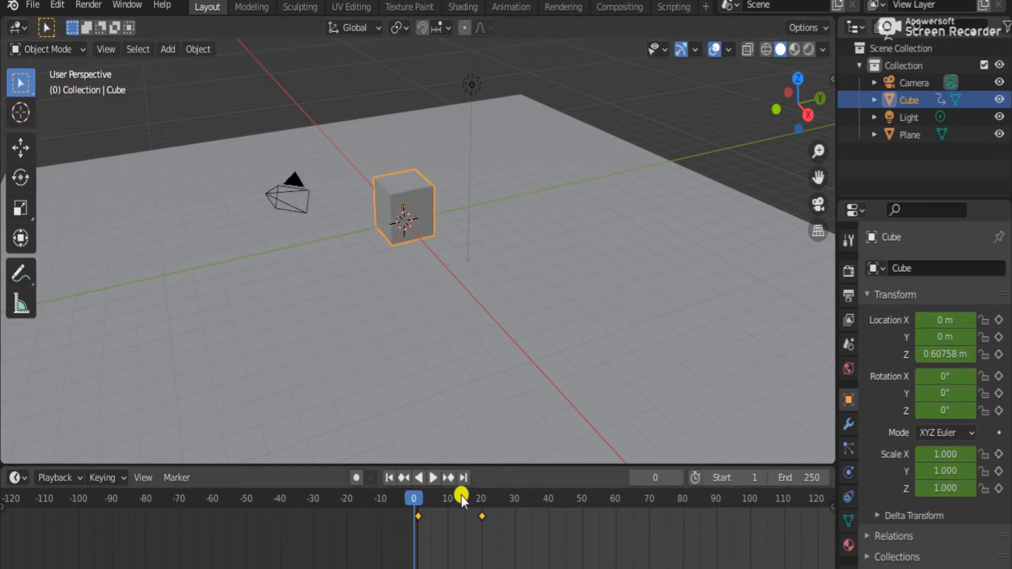
{"action": "left_click", "coordinate": [432, 477]}
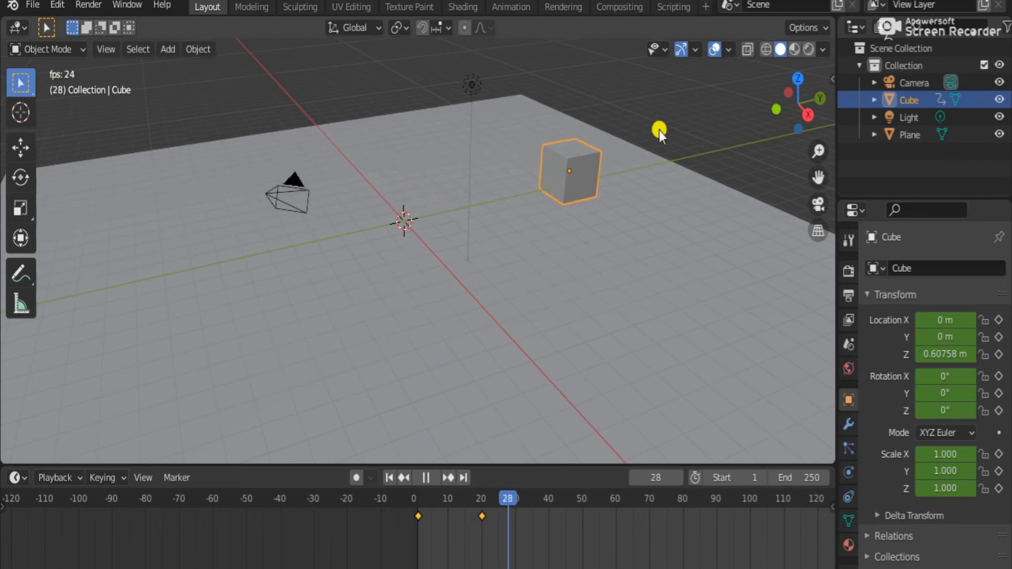
{"action": "left_click", "coordinate": [412, 504]}
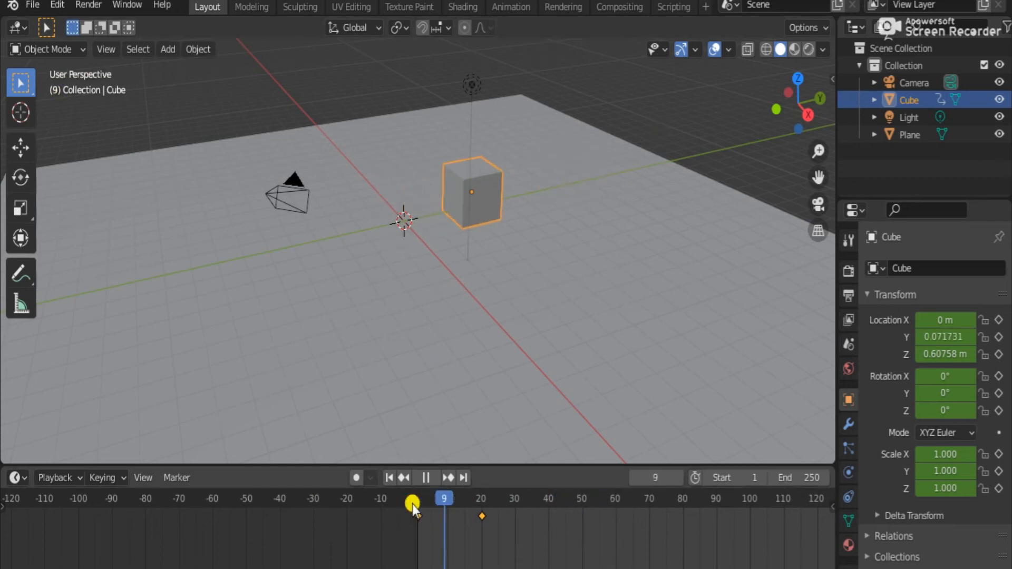
{"action": "left_click", "coordinate": [427, 478]}
{"action": "key", "text": "space"}
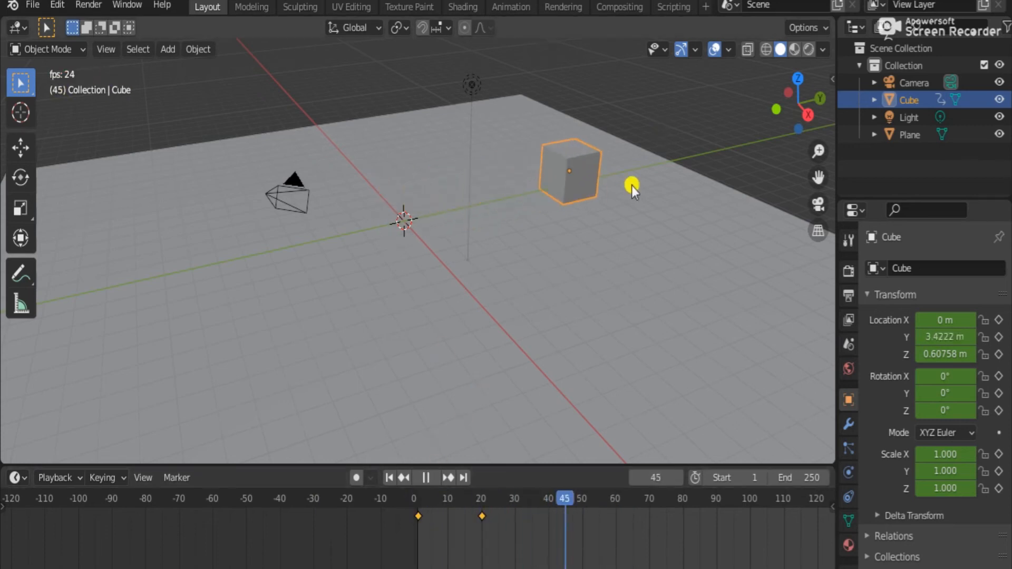
{"action": "key", "text": "space"}
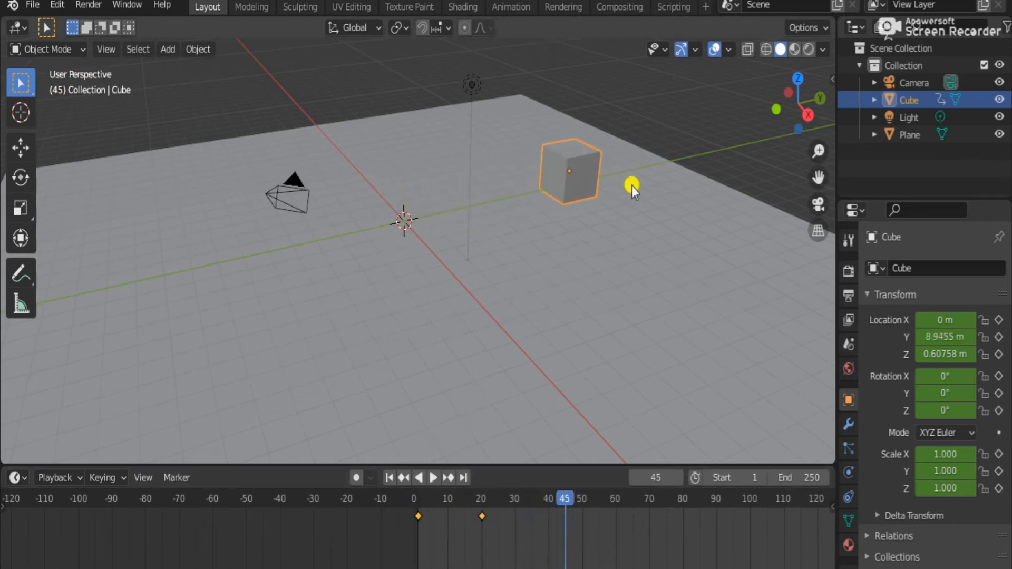
- Set the scene's end frame to 20 and fit the timeline to the frame range
{"action": "left_click", "coordinate": [801, 477]}
{"action": "type", "text": "20"}
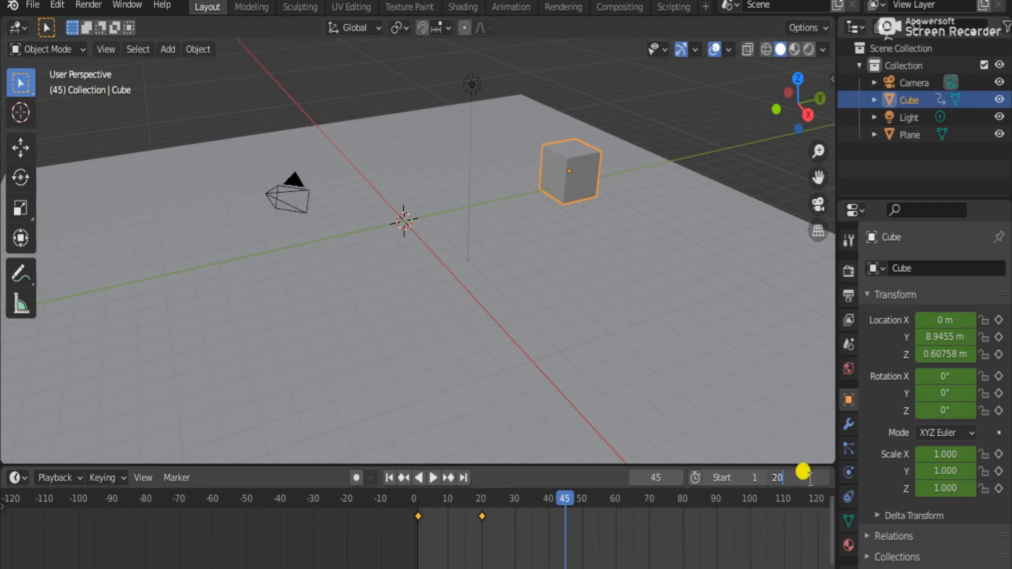
{"action": "key", "text": "Return"}
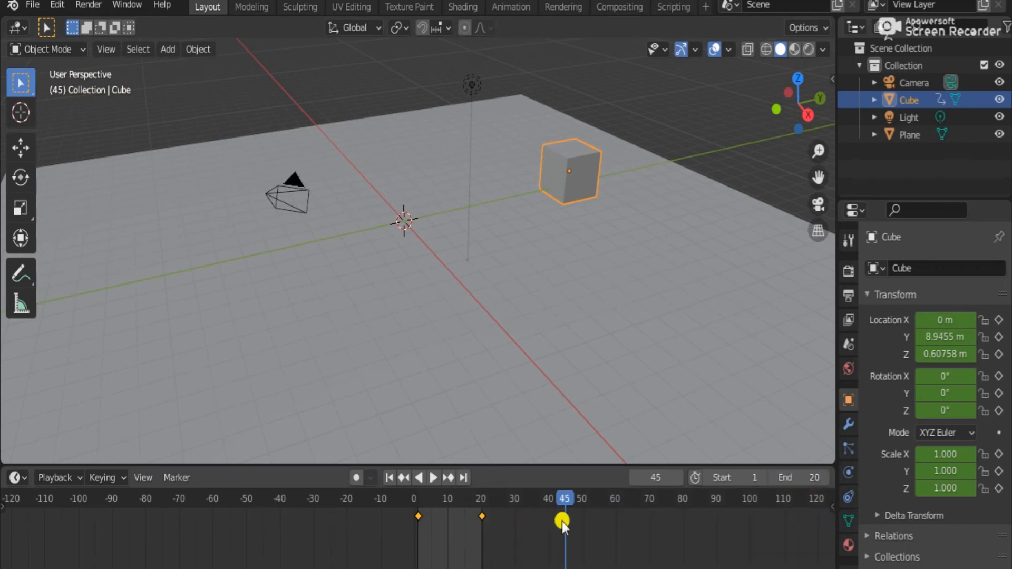
{"action": "key", "text": "Home"}
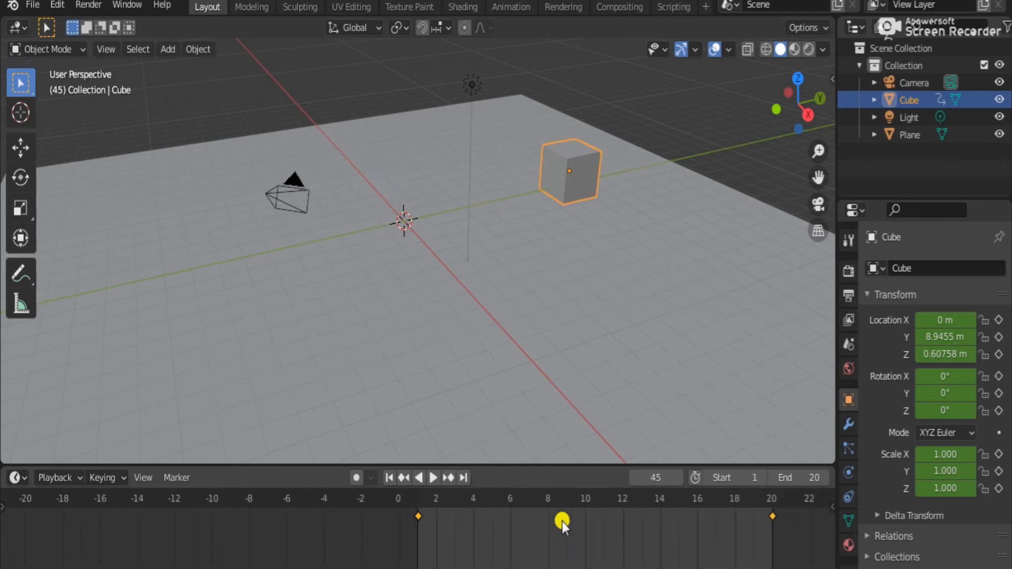
- Return to frame 1, switch from solid shading, and give the plane a material with a near-black base color
{"action": "left_click_drag", "start_coordinate": [801, 106], "coordinate": [762, 107]}
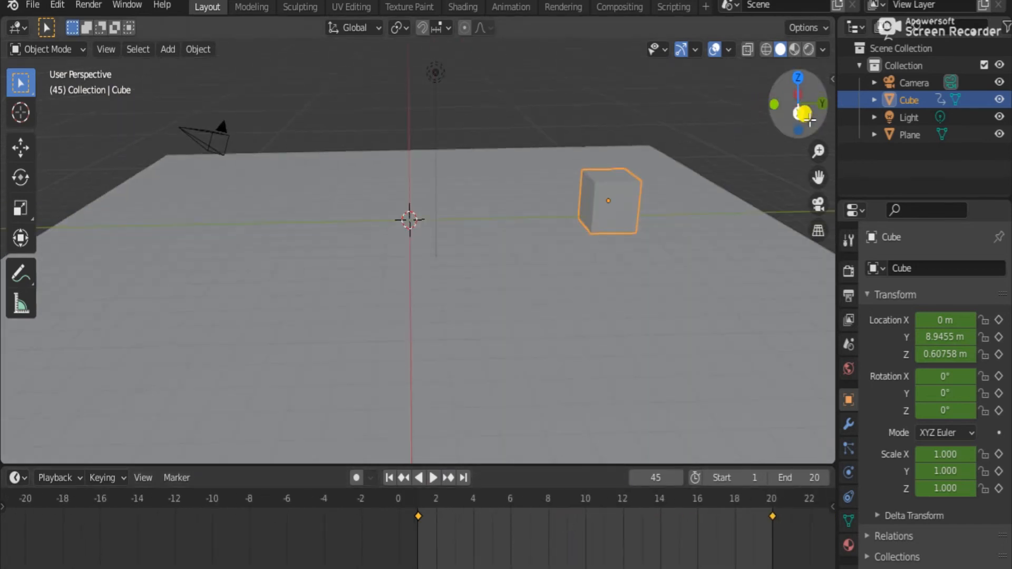
{"action": "left_click", "coordinate": [414, 501]}
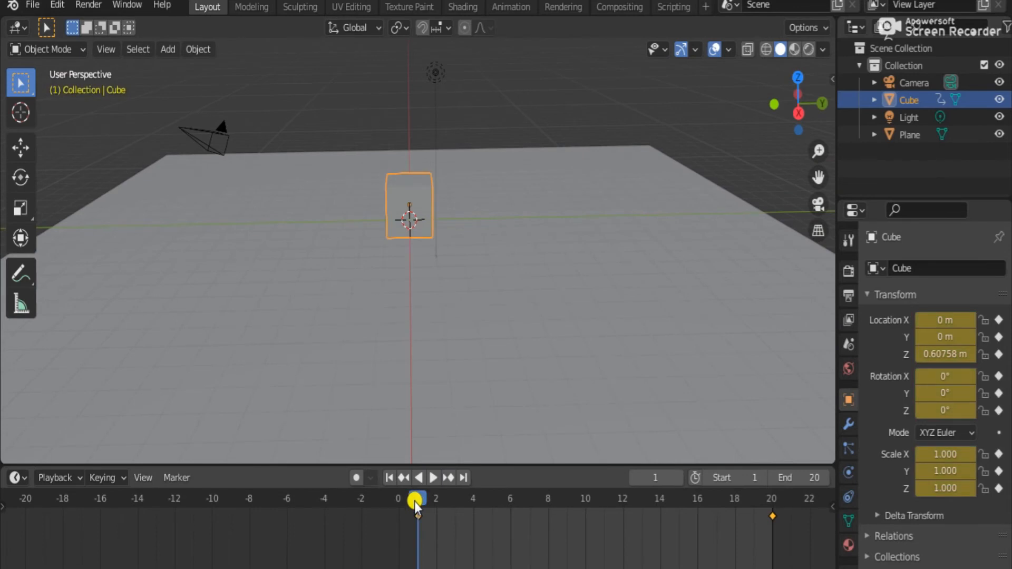
{"action": "left_click", "coordinate": [655, 285]}
{"action": "left_click", "coordinate": [782, 49]}
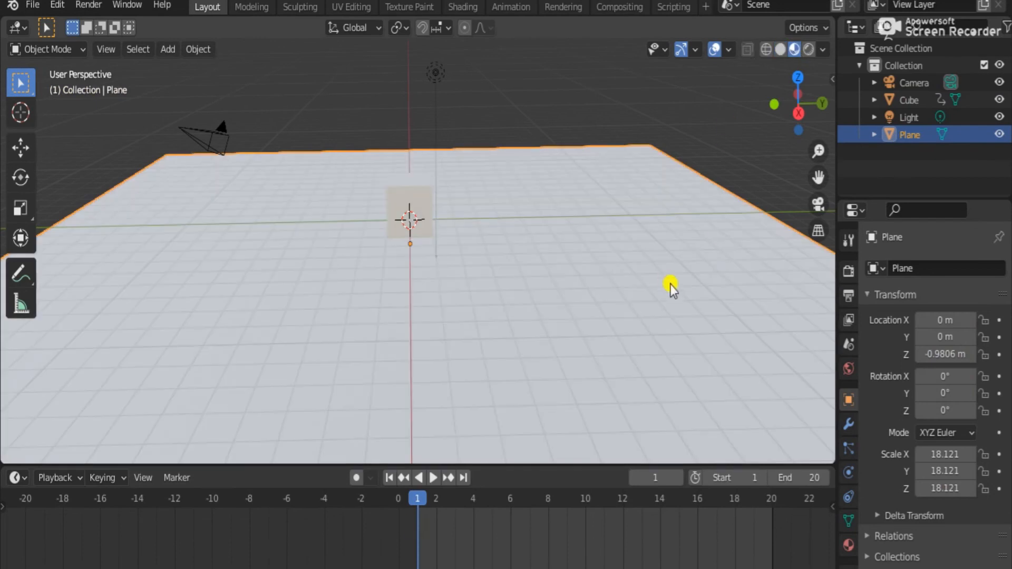
{"action": "left_click", "coordinate": [849, 545]}
{"action": "left_click", "coordinate": [946, 341]}
{"action": "left_click", "coordinate": [955, 520]}
{"action": "left_click_drag", "start_coordinate": [983, 317], "coordinate": [983, 369]}
- Move the point light along Y to about 4.6 m and raise it to about 7.9 m on Z, leaving it deselected
{"action": "left_click", "coordinate": [409, 205]}
{"action": "left_click", "coordinate": [436, 72]}
{"action": "mouse_move", "coordinate": [435, 73]}
{"action": "left_mouse_down"}
{"action": "mouse_move", "coordinate": [436, 111]}
{"action": "mouse_move", "coordinate": [536, 112]}
{"action": "left_mouse_up"}
{"action": "left_click", "coordinate": [456, 305]}
{"action": "key", "text": "g"}
{"action": "key", "text": "z"}
{"action": "left_click", "coordinate": [456, 300]}
{"action": "left_click", "coordinate": [535, 114]}
{"action": "key", "text": "g"}
{"action": "key", "text": "z"}
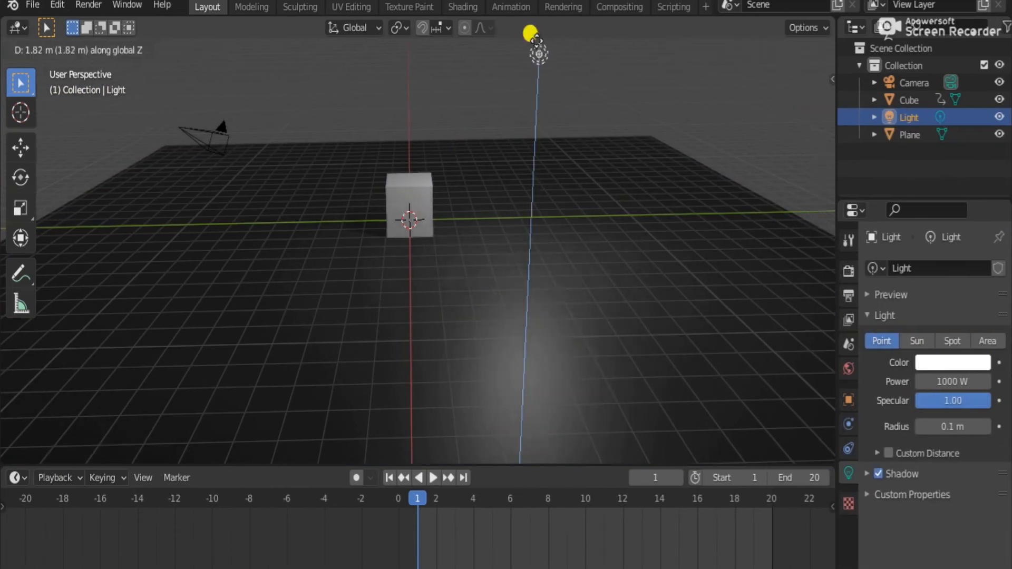
{"action": "left_click", "coordinate": [545, 419]}
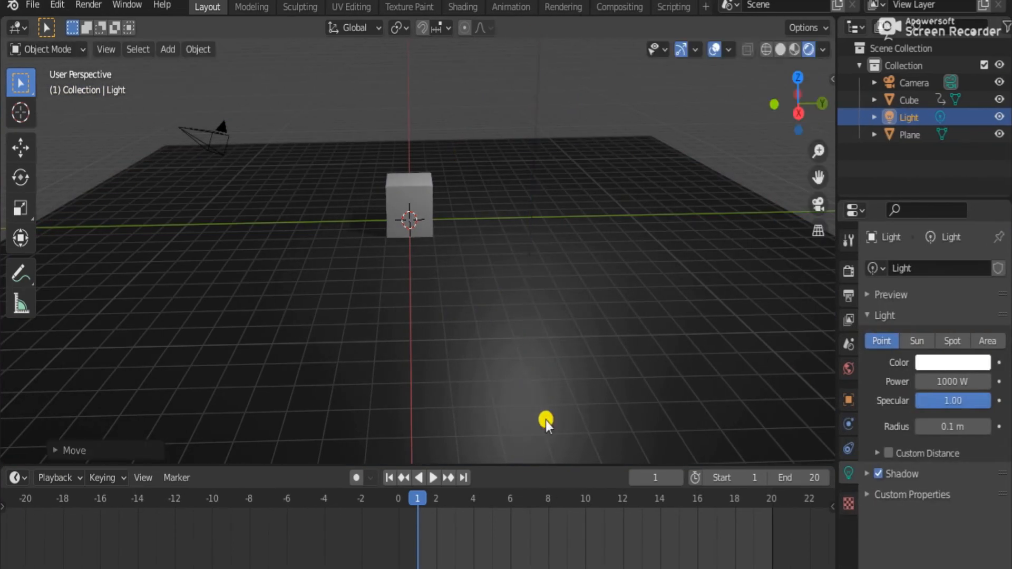
{"action": "left_click", "coordinate": [522, 90]}
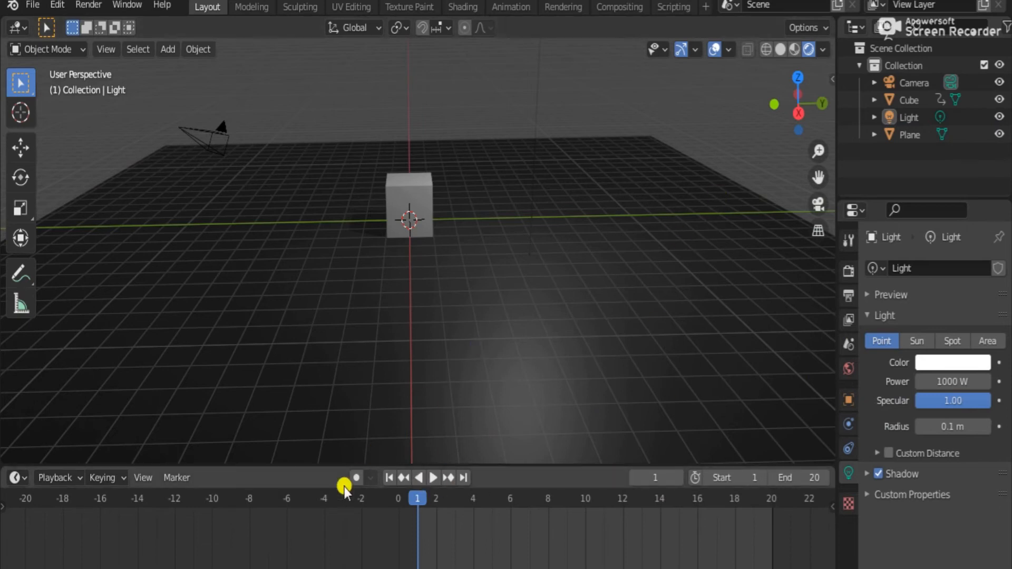
- Enable auto keying and play the cube's animation in the rendered view, stopping at frame 7
{"action": "key", "text": "space"}
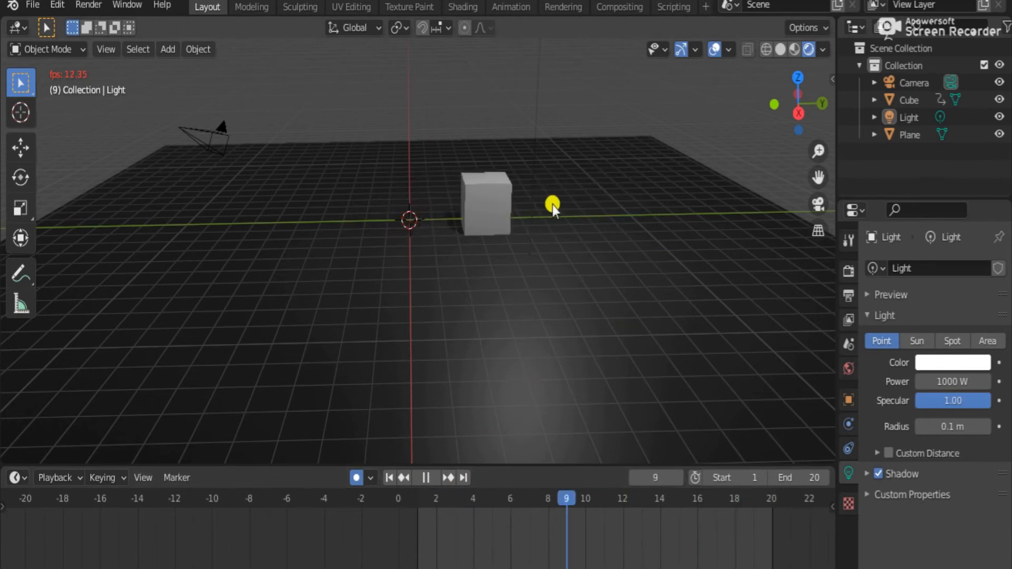
{"action": "key", "text": "space"}
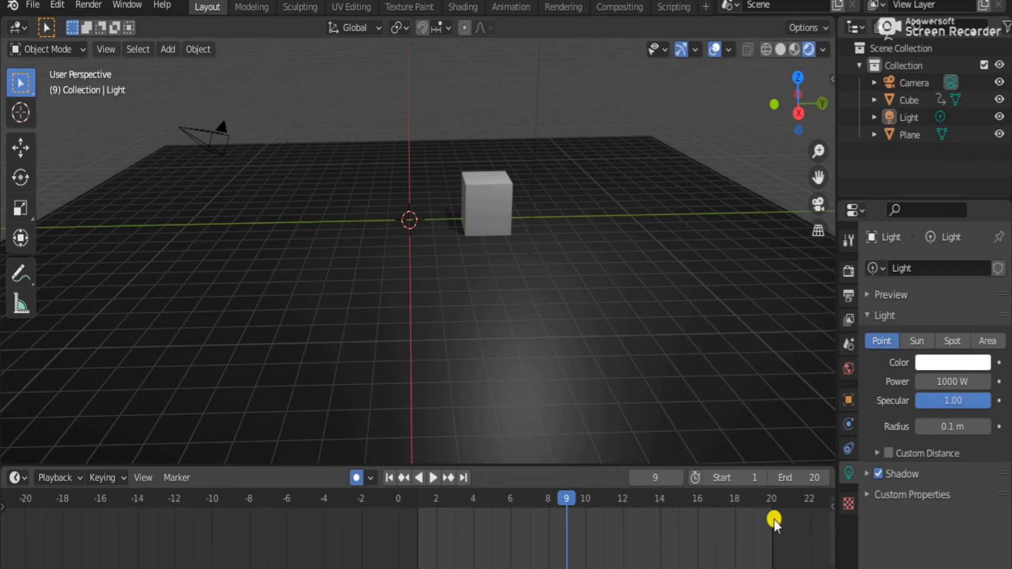
{"action": "key", "text": "space"}
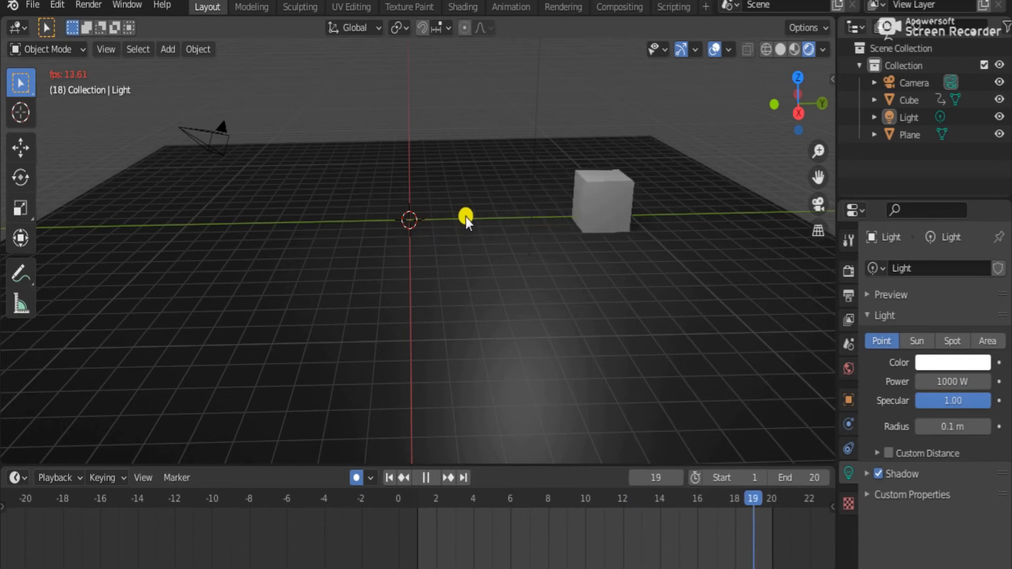
{"action": "key", "text": "space"}
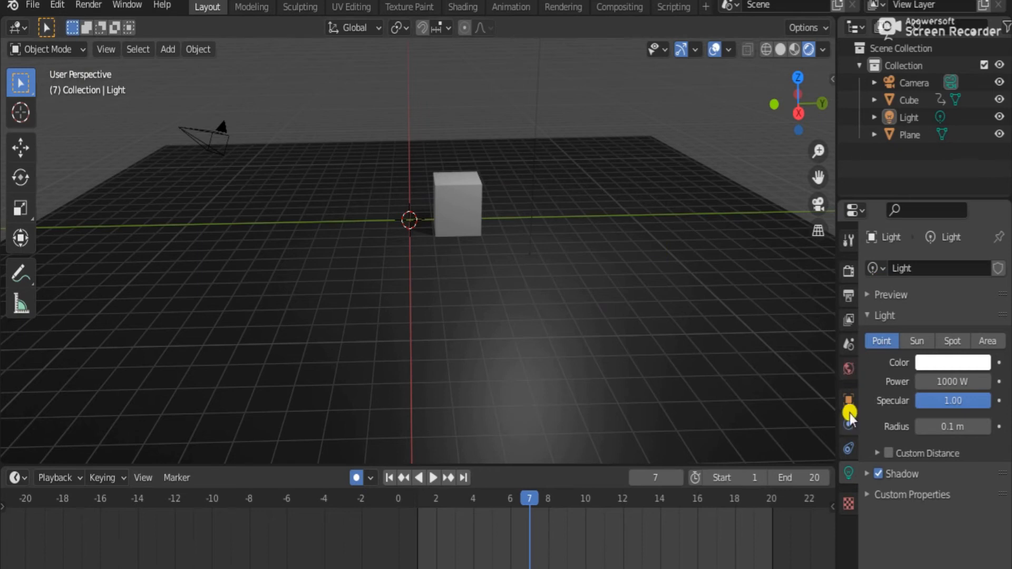
- Look through the world, scene, view layer and object properties, and examine the output dimensions, frame range and frame rate
{"action": "left_click", "coordinate": [847, 368]}
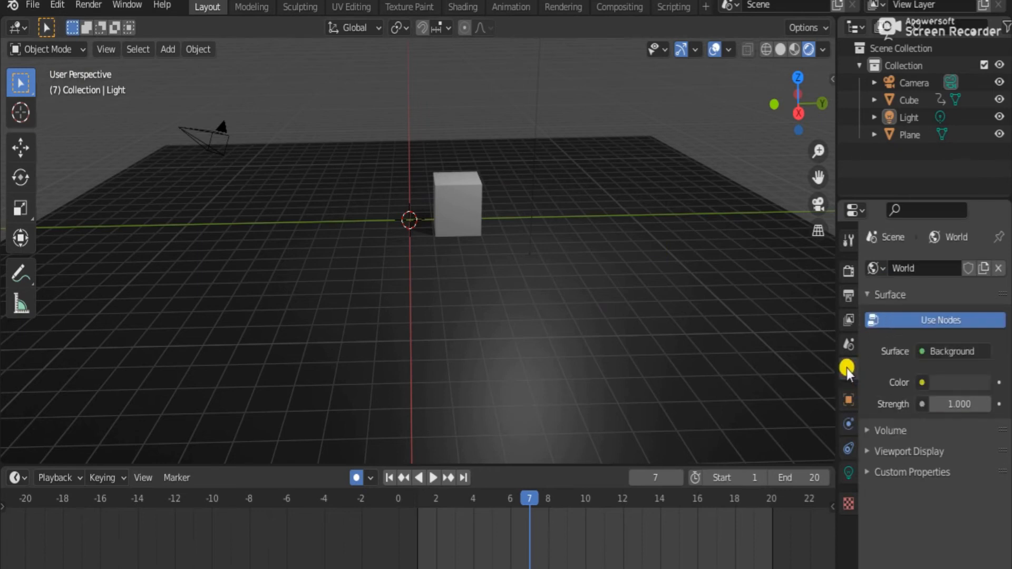
{"action": "left_click", "coordinate": [845, 340]}
{"action": "left_click", "coordinate": [848, 314]}
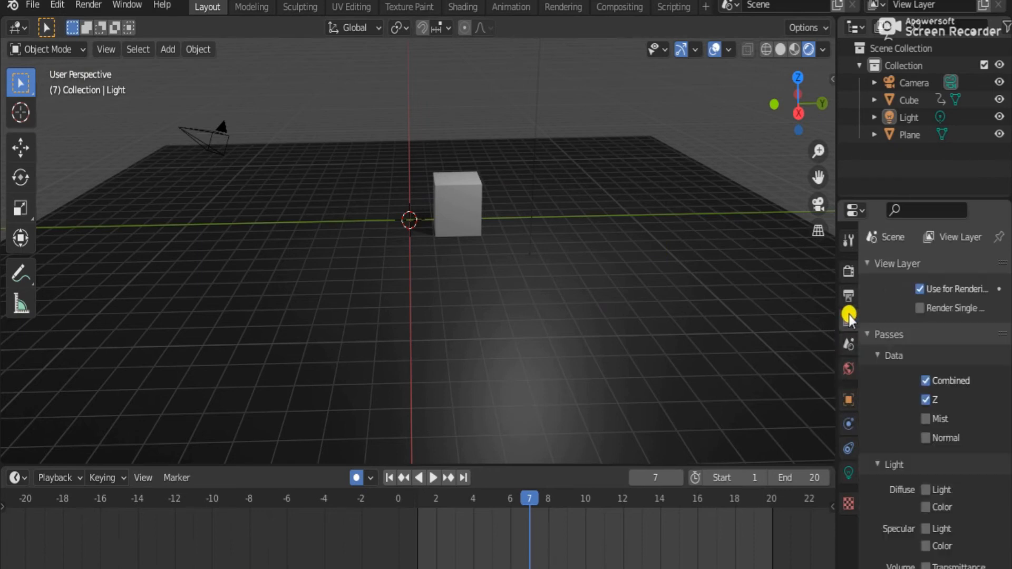
{"action": "left_click", "coordinate": [850, 406]}
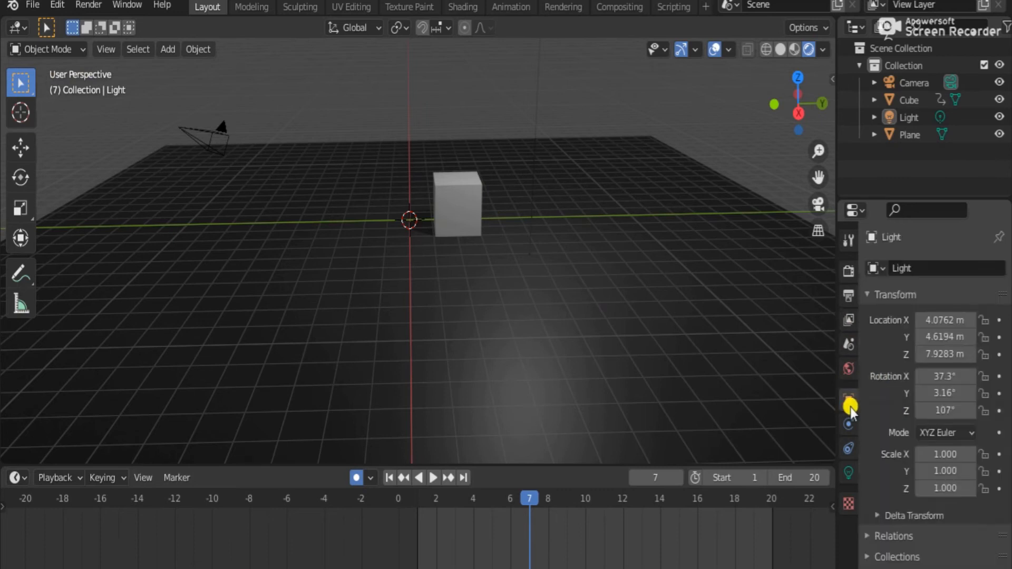
{"action": "left_click", "coordinate": [849, 291]}
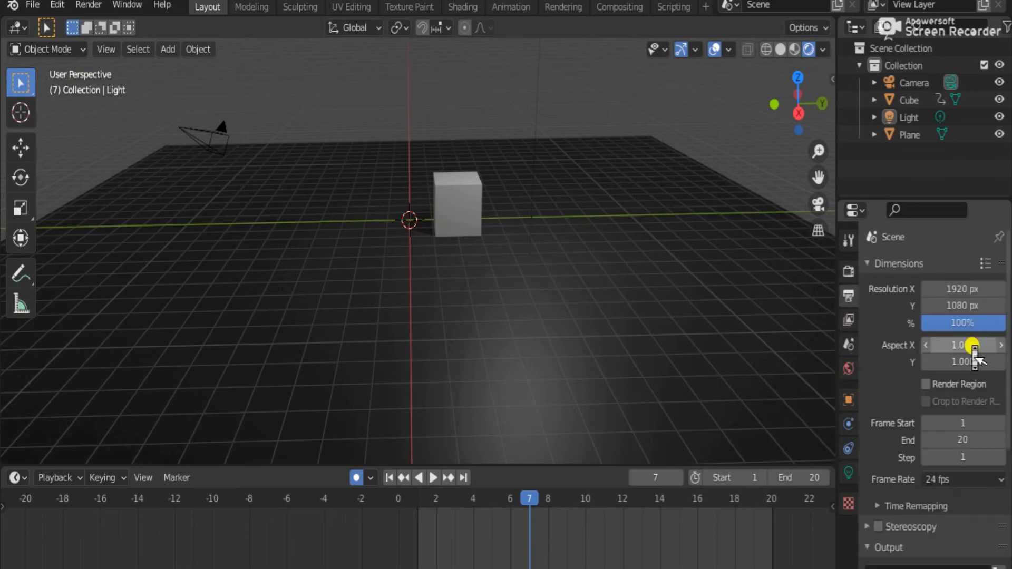
{"action": "scroll", "coordinate": [972, 349], "scroll_direction": "down", "scroll_amount": 5}
{"action": "scroll", "coordinate": [969, 339], "scroll_direction": "up", "scroll_amount": 5}
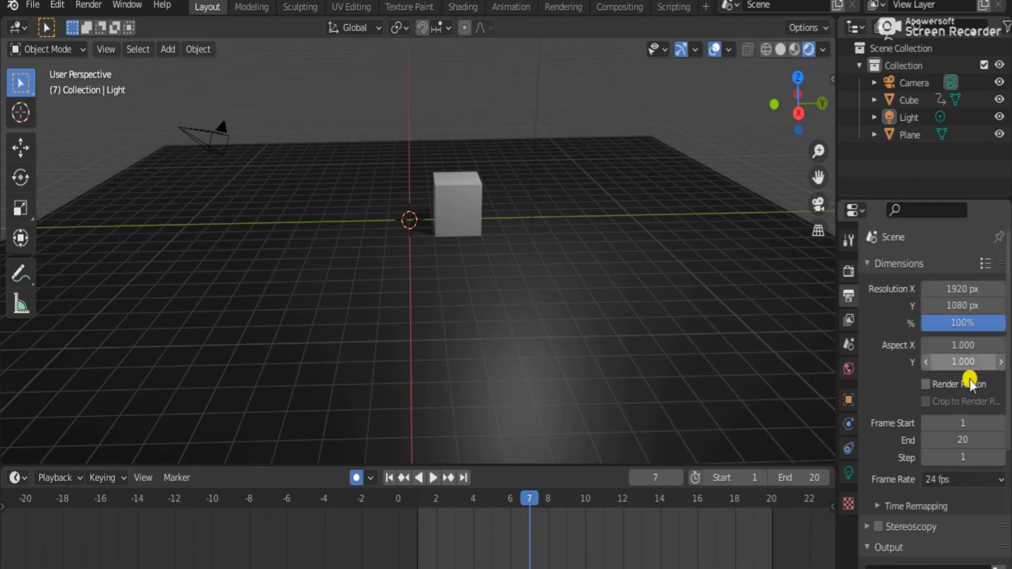
- Check the frame rate setting, then play the cube's animation and stop it at frame 19
{"action": "left_click", "coordinate": [962, 482]}
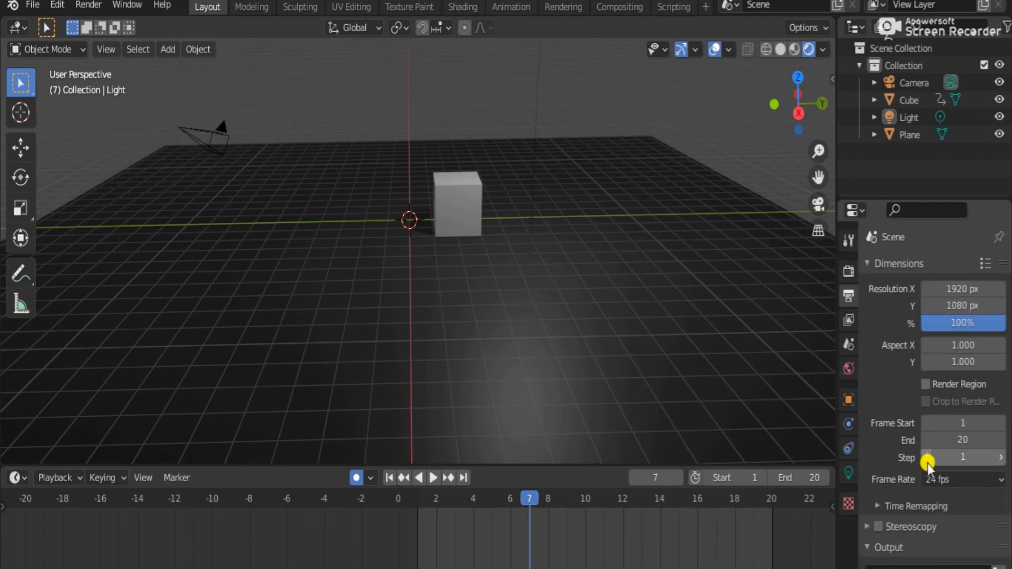
{"action": "left_click", "coordinate": [993, 480]}
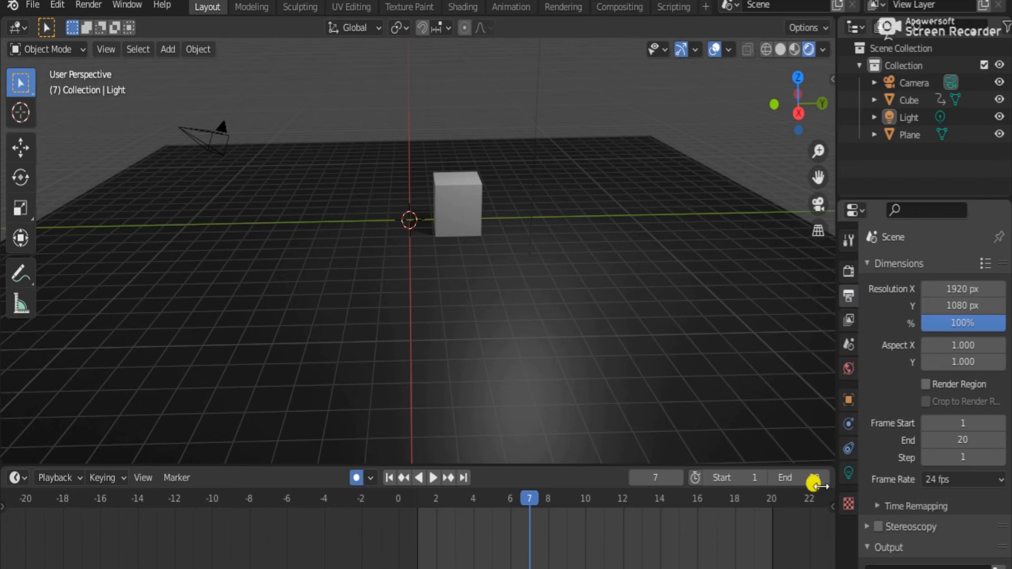
{"action": "scroll", "coordinate": [652, 517], "scroll_direction": "down", "scroll_amount": 2}
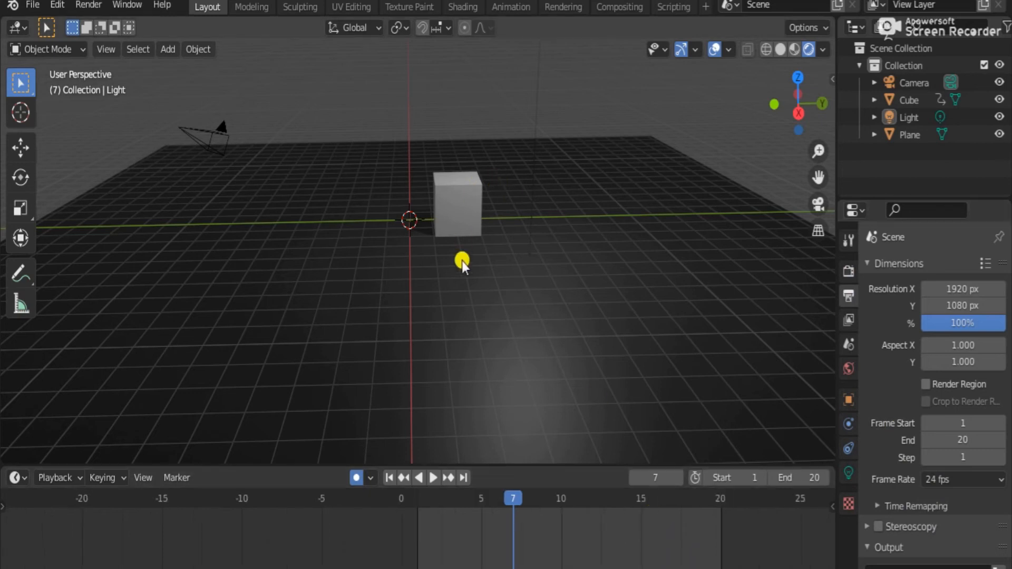
{"action": "key", "text": "space"}
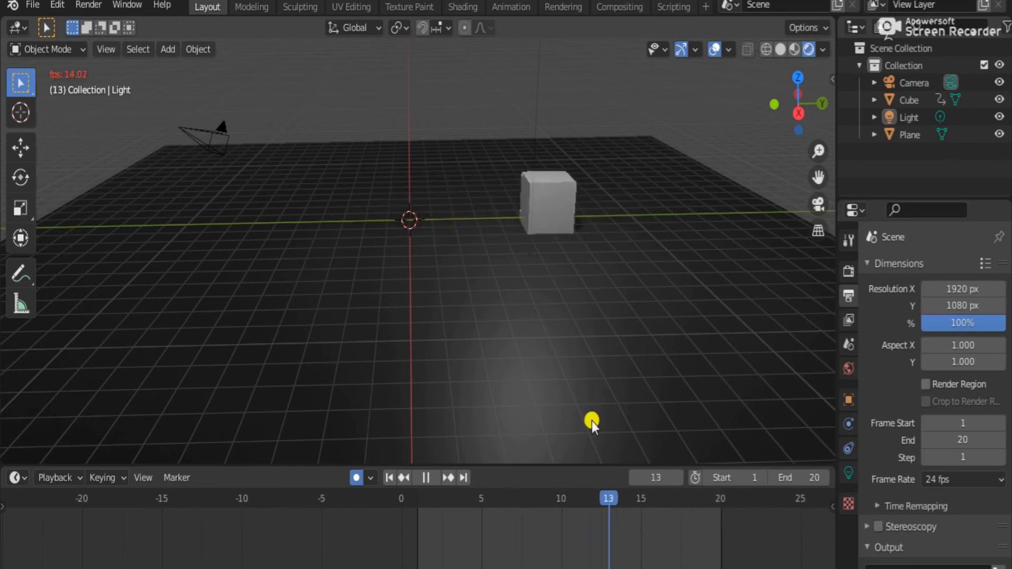
{"action": "key", "text": "space"}
- Select the cube and move its last keyframe out to about frame 100
{"action": "scroll", "coordinate": [663, 520], "scroll_direction": "down", "scroll_amount": 4}
{"action": "scroll", "coordinate": [664, 527], "scroll_direction": "down", "scroll_amount": 2}
{"action": "left_click", "coordinate": [620, 204]}
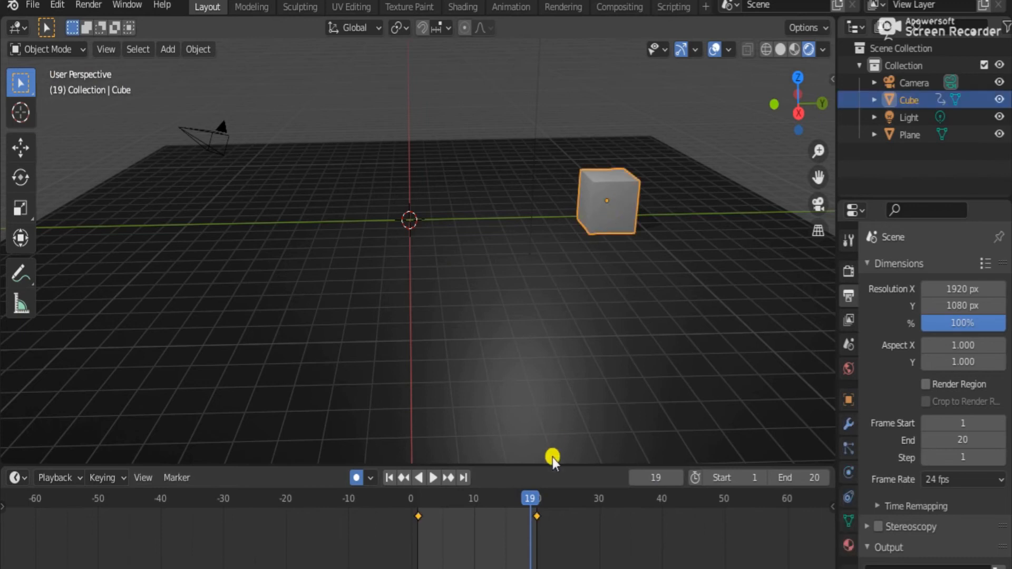
{"action": "left_click_drag", "start_coordinate": [563, 541], "coordinate": [530, 517]}
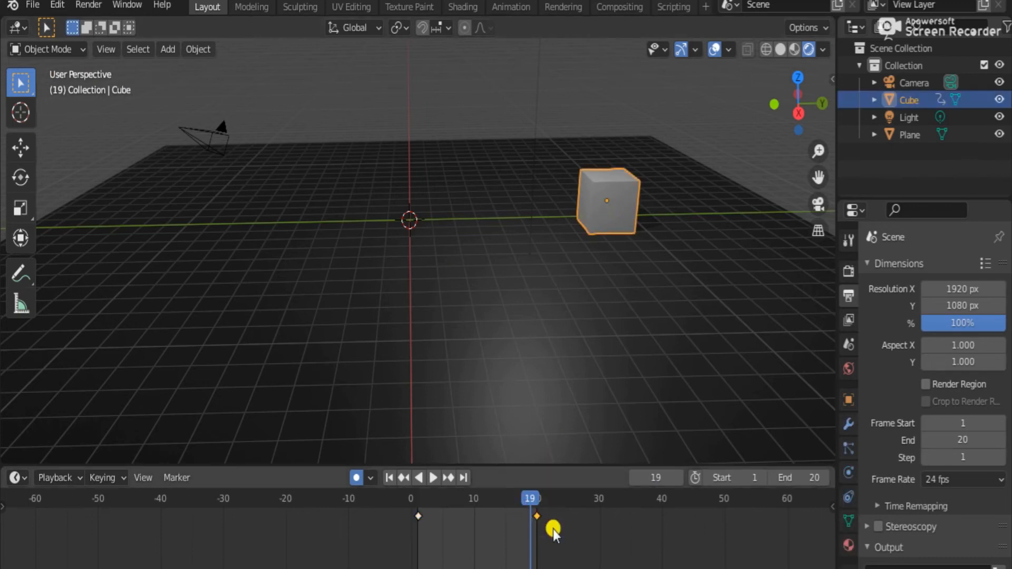
{"action": "key", "text": "g"}
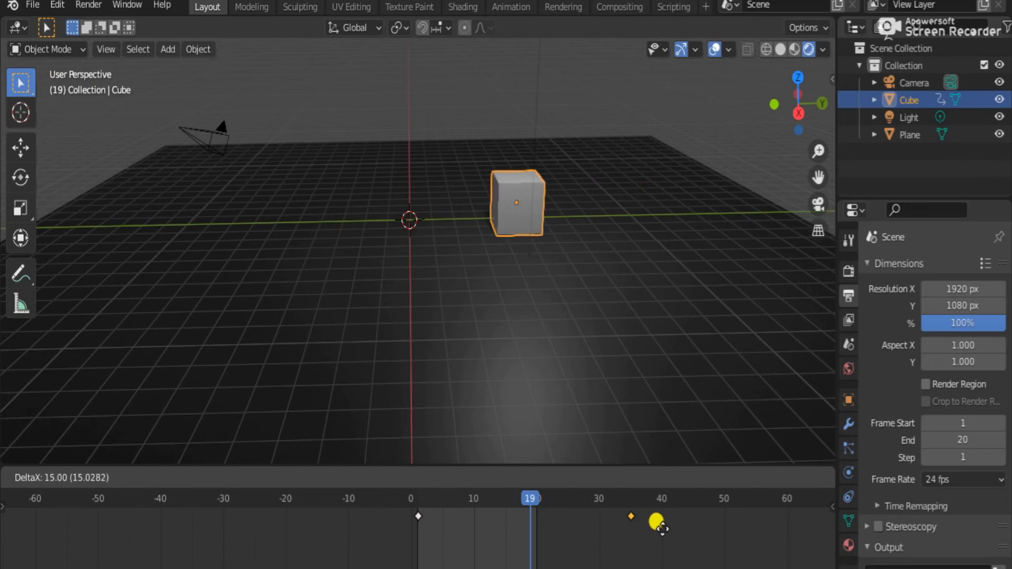
{"action": "left_click", "coordinate": [805, 534]}
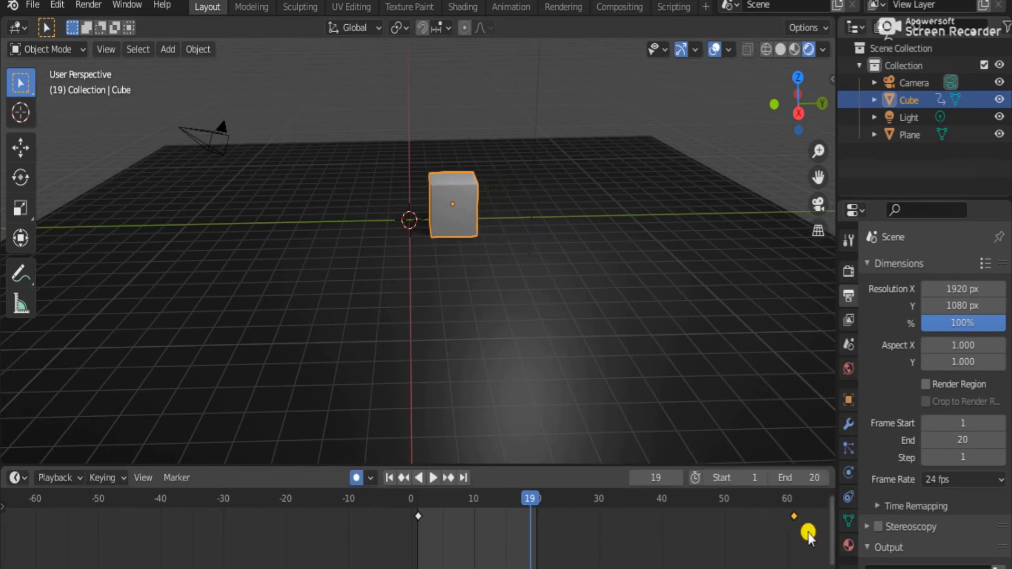
{"action": "scroll", "coordinate": [810, 538], "scroll_direction": "down", "scroll_amount": 2}
{"action": "scroll", "coordinate": [806, 538], "scroll_direction": "down", "scroll_amount": 3}
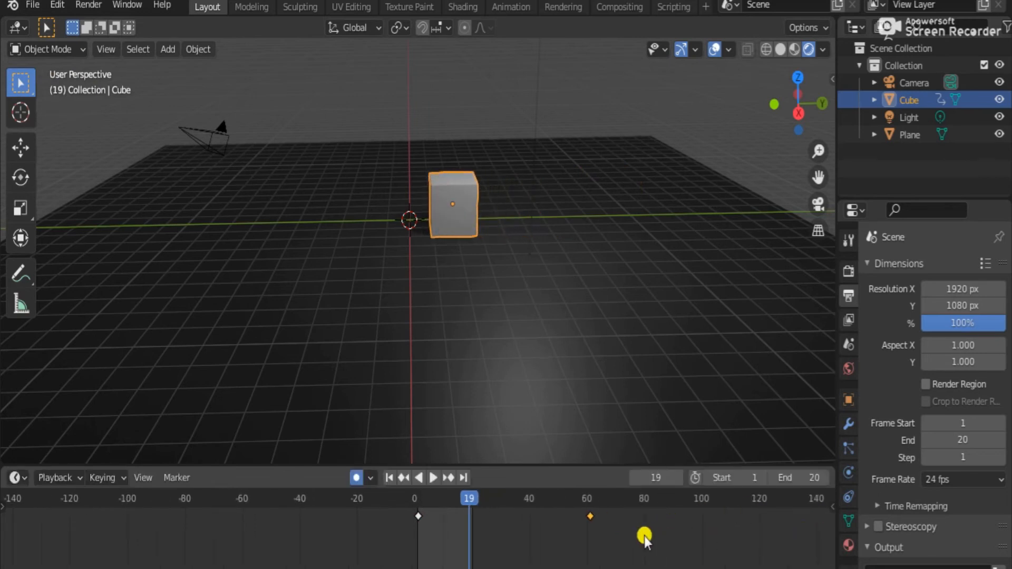
{"action": "key", "text": "g"}
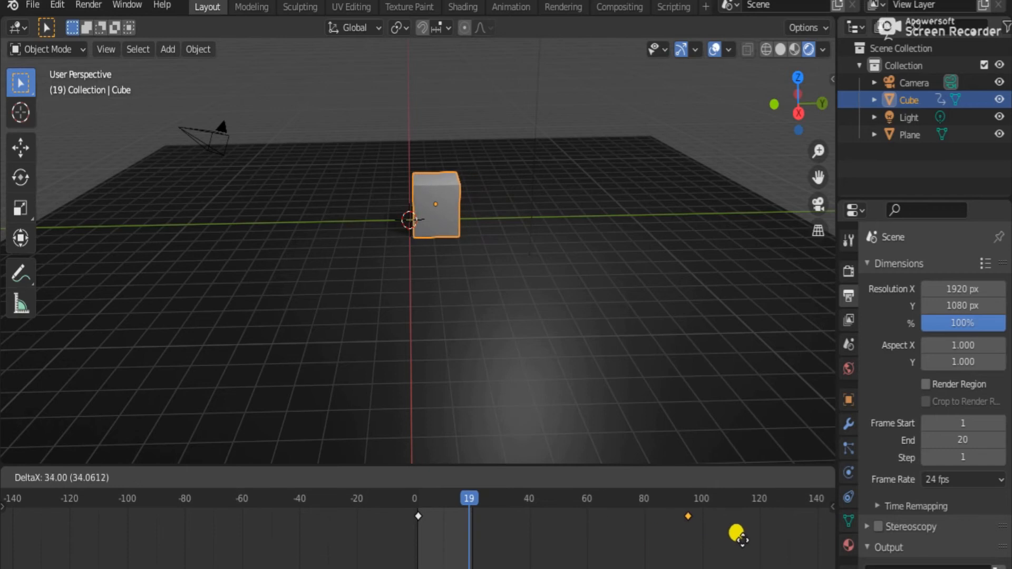
{"action": "right_click", "coordinate": [755, 550]}
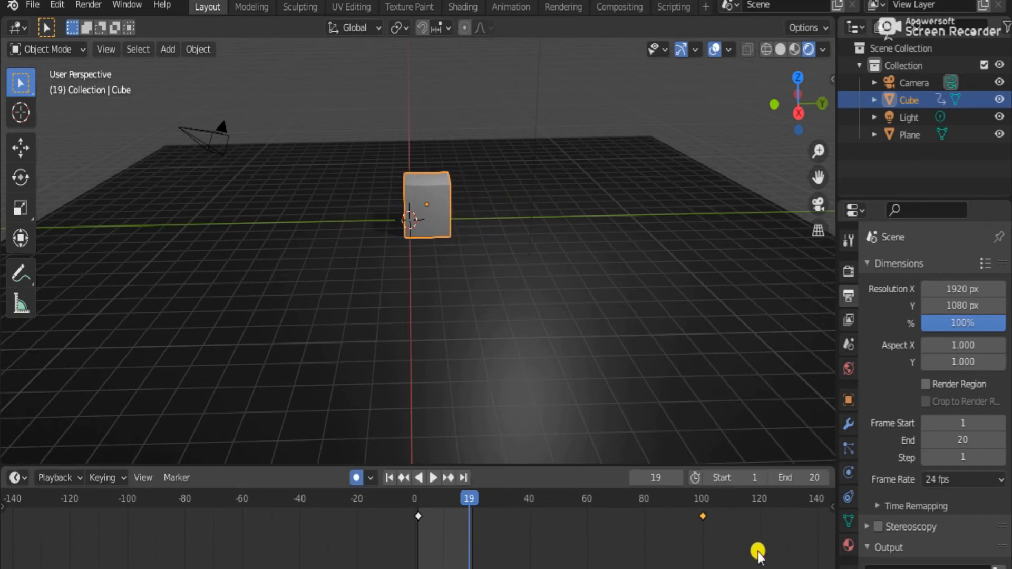
- Set the timeline's end frame to 100 and play the slower animation, stopping at frame 24
{"action": "left_click", "coordinate": [793, 477]}
{"action": "type", "text": "100"}
{"action": "key", "text": "Return"}
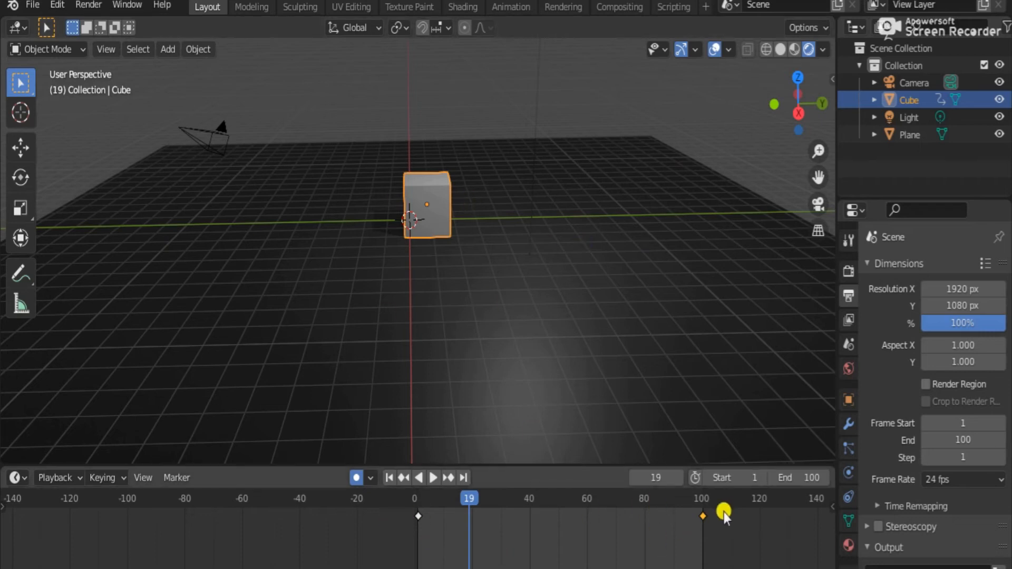
{"action": "key", "text": "space"}
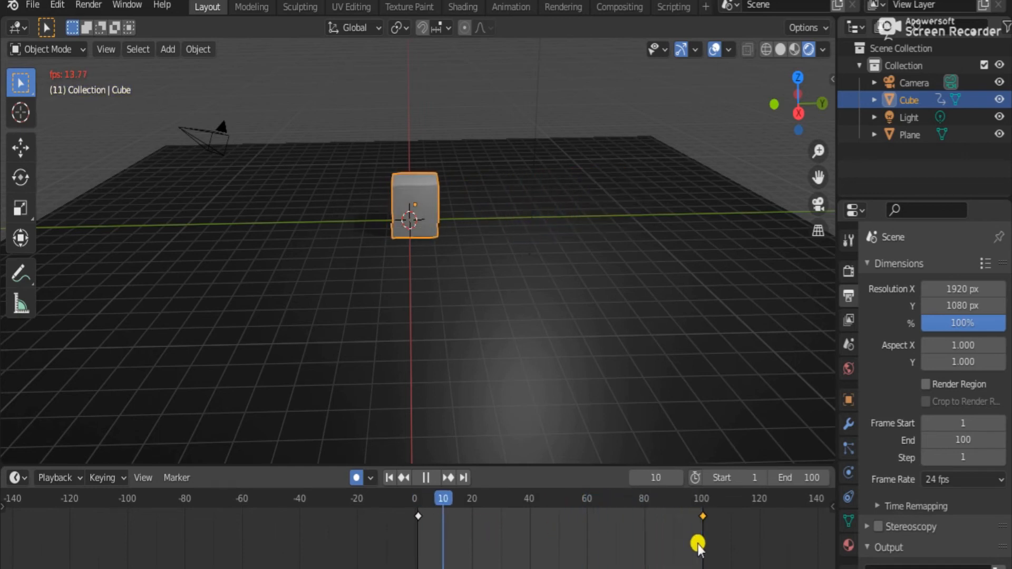
{"action": "key", "text": "space"}
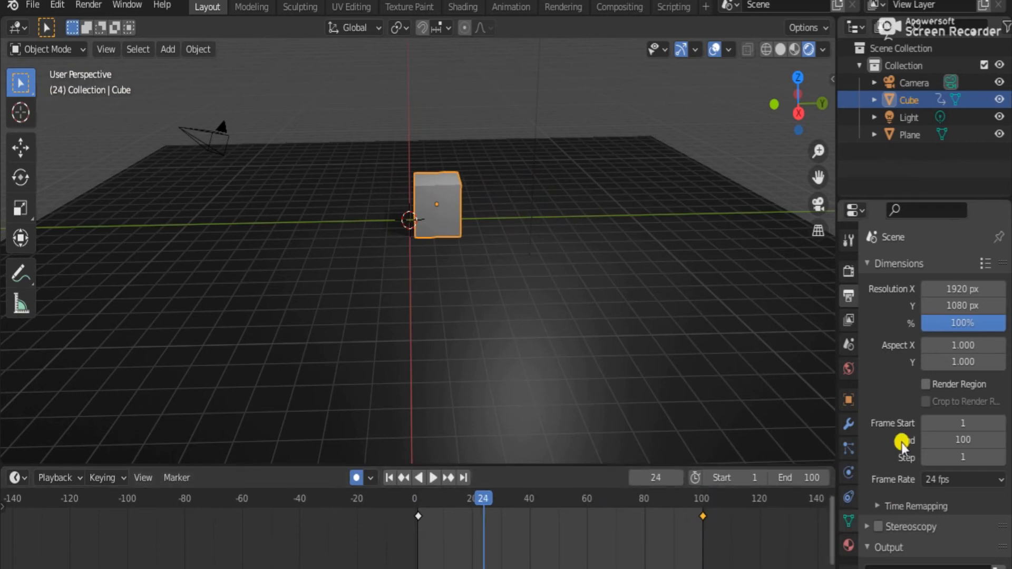
- Set the scene's output frame rate to 60 fps
{"action": "left_click", "coordinate": [953, 485]}
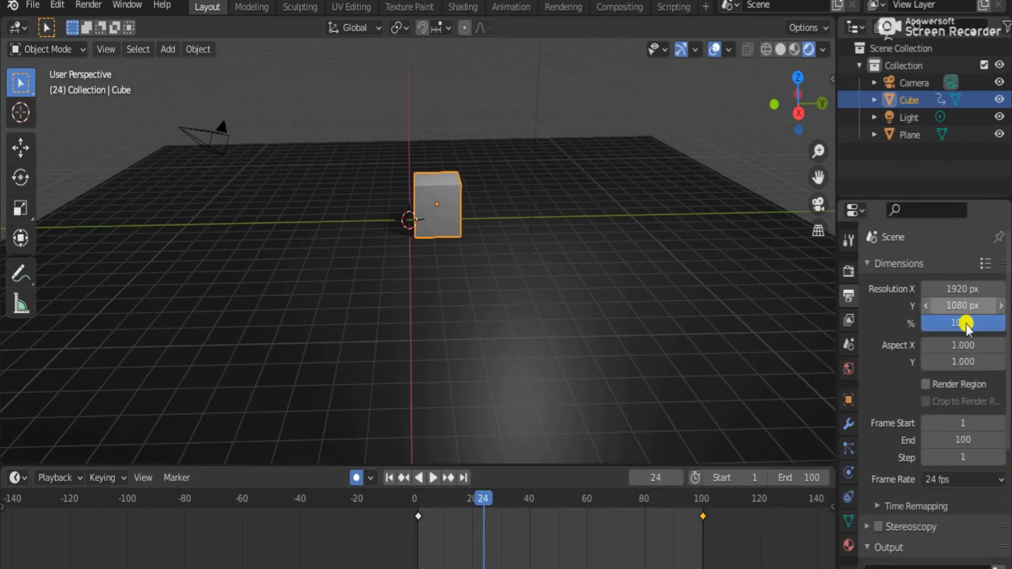
{"action": "left_click", "coordinate": [954, 483]}
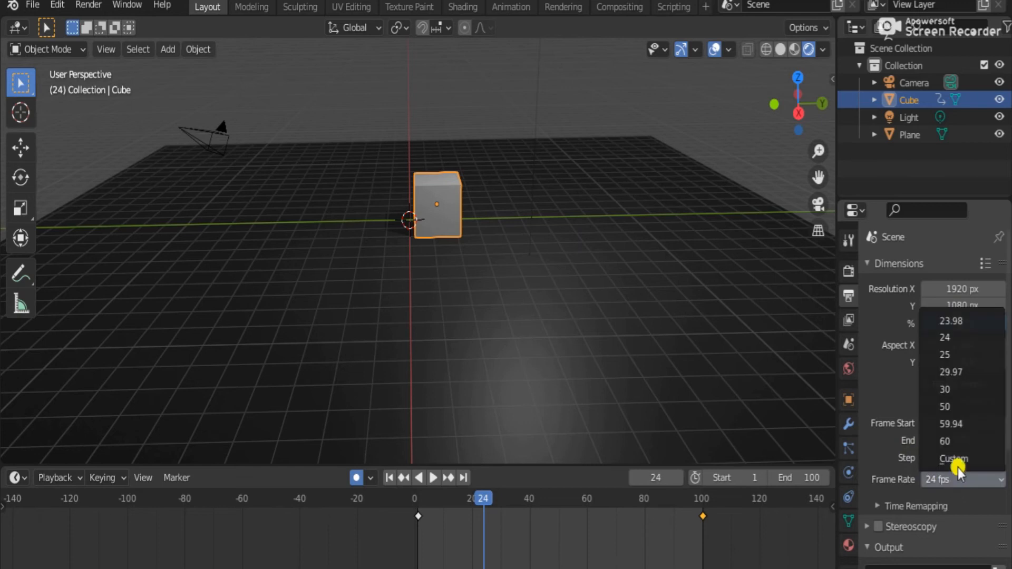
{"action": "left_click", "coordinate": [964, 439]}
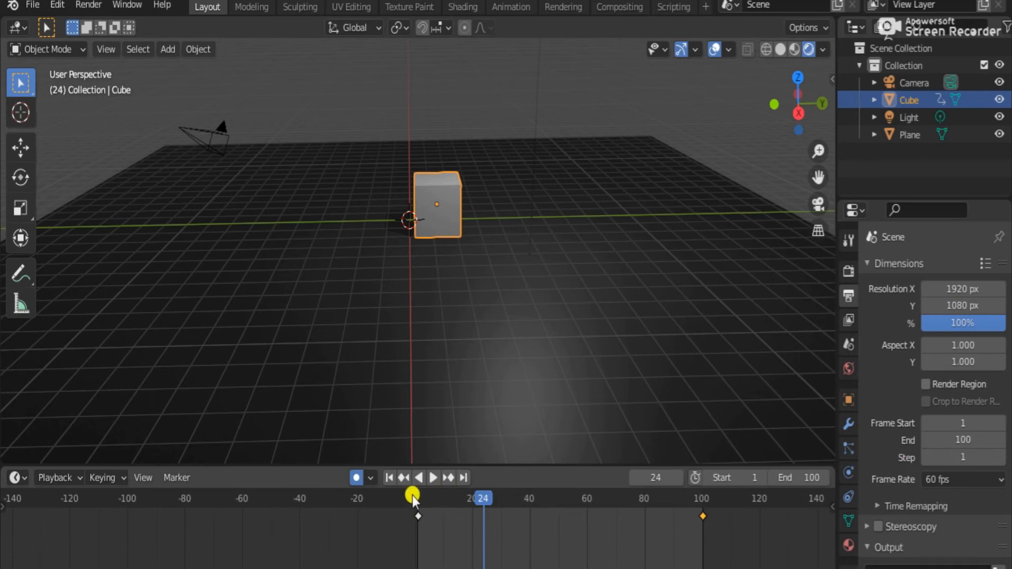
- Move between the start and frame 60 on the timeline, then play the animation from frame 1 and stop at frame 41
{"action": "left_click_drag", "start_coordinate": [584, 499], "coordinate": [422, 506]}
{"action": "key", "text": "space"}
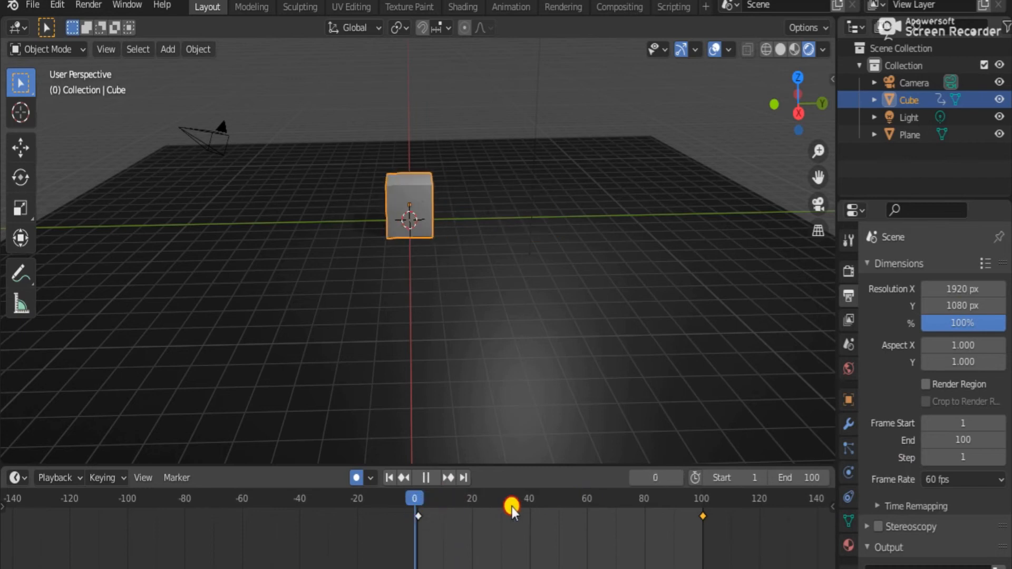
{"action": "left_click", "coordinate": [586, 502]}
{"action": "key", "text": "space"}
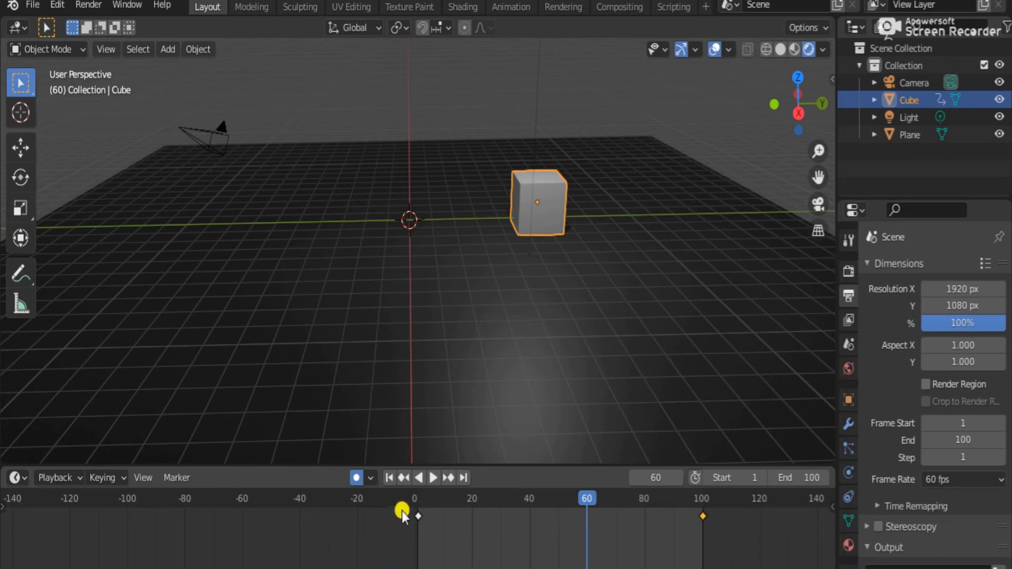
{"action": "left_click", "coordinate": [418, 498]}
{"action": "key", "text": "space"}
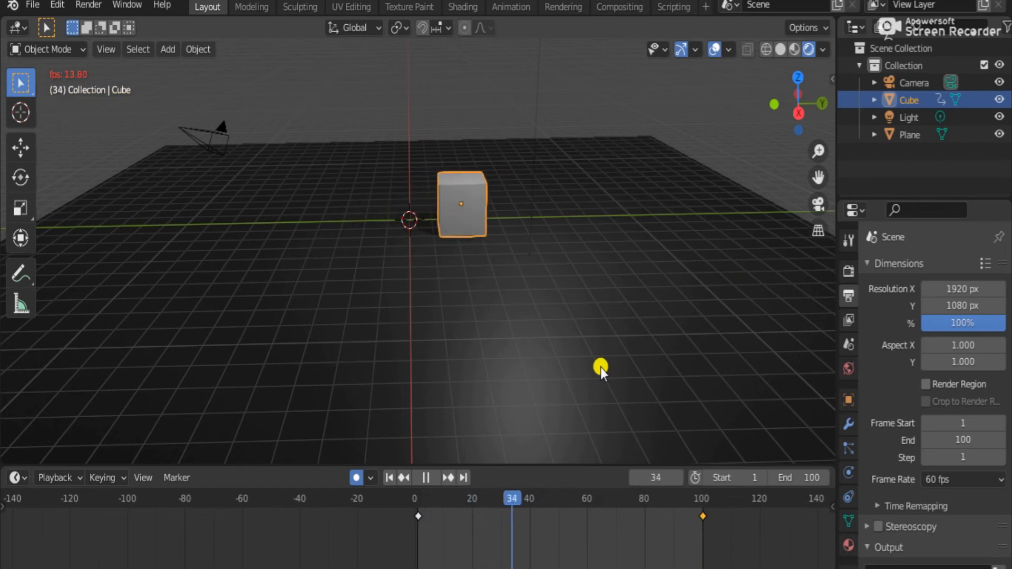
{"action": "key", "text": "space"}
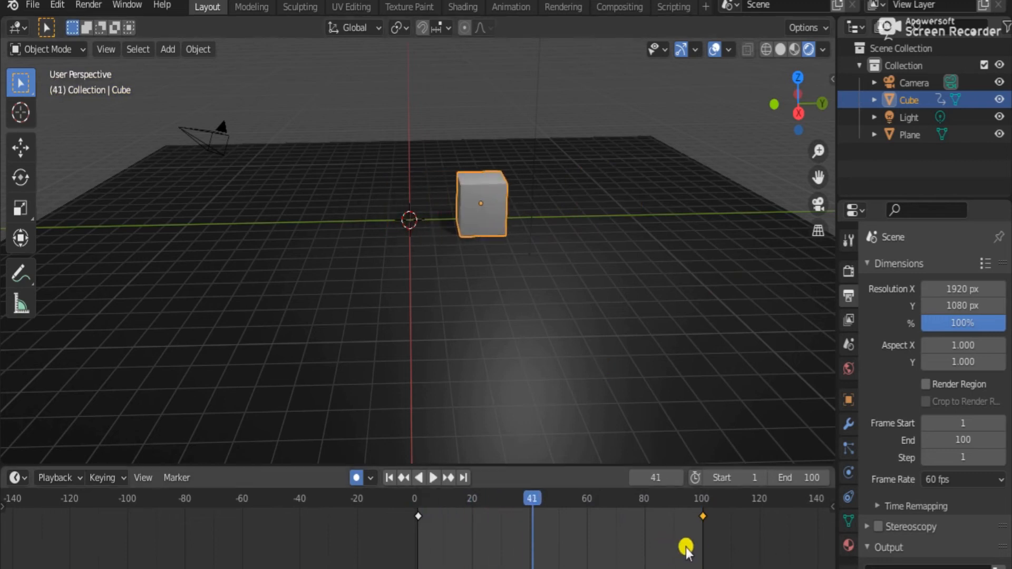
- Review the available frame rate presets, keeping 60 fps, and look through the output dimensions and file settings
{"action": "scroll", "coordinate": [500, 535], "scroll_direction": "up", "scroll_amount": 4}
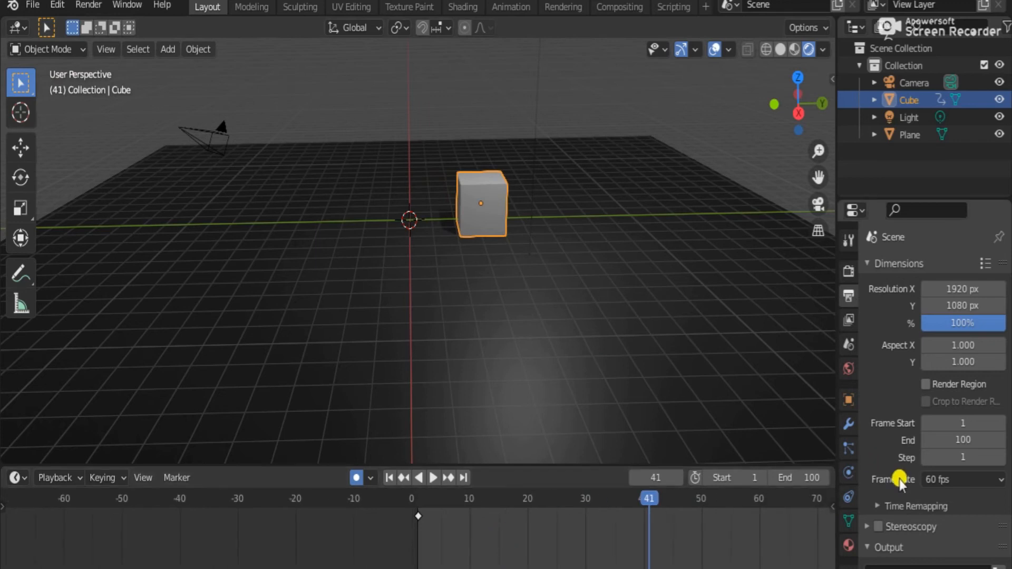
{"action": "left_click", "coordinate": [954, 479]}
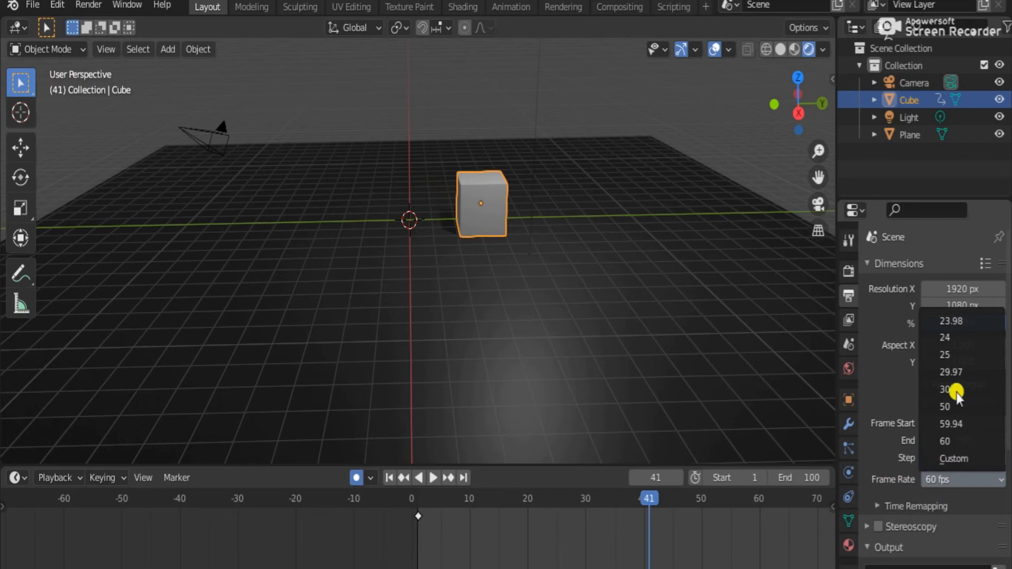
{"action": "left_click", "coordinate": [967, 438]}
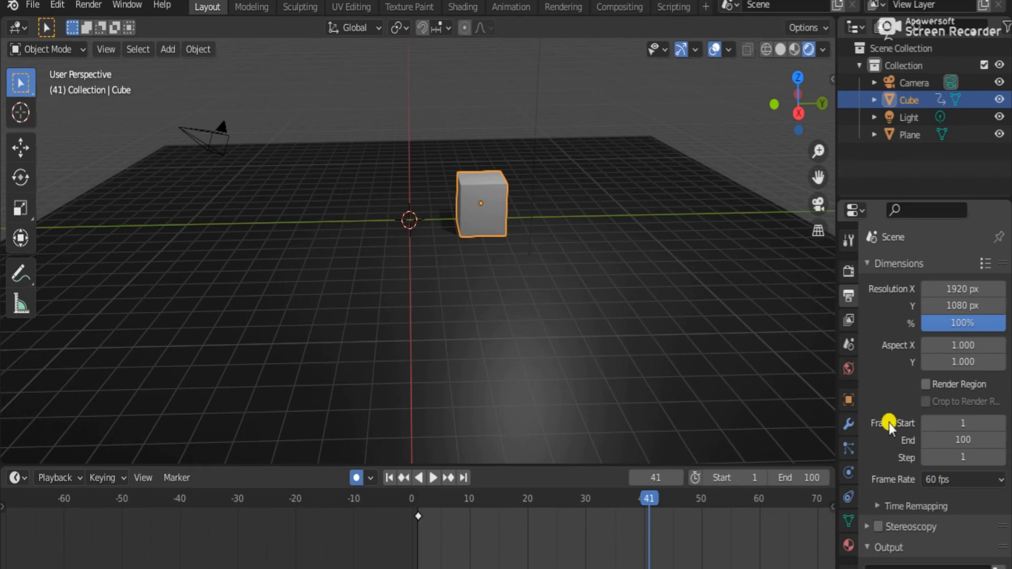
{"action": "scroll", "coordinate": [889, 423], "scroll_direction": "down", "scroll_amount": 5}
{"action": "scroll", "coordinate": [889, 422], "scroll_direction": "up", "scroll_amount": 4}
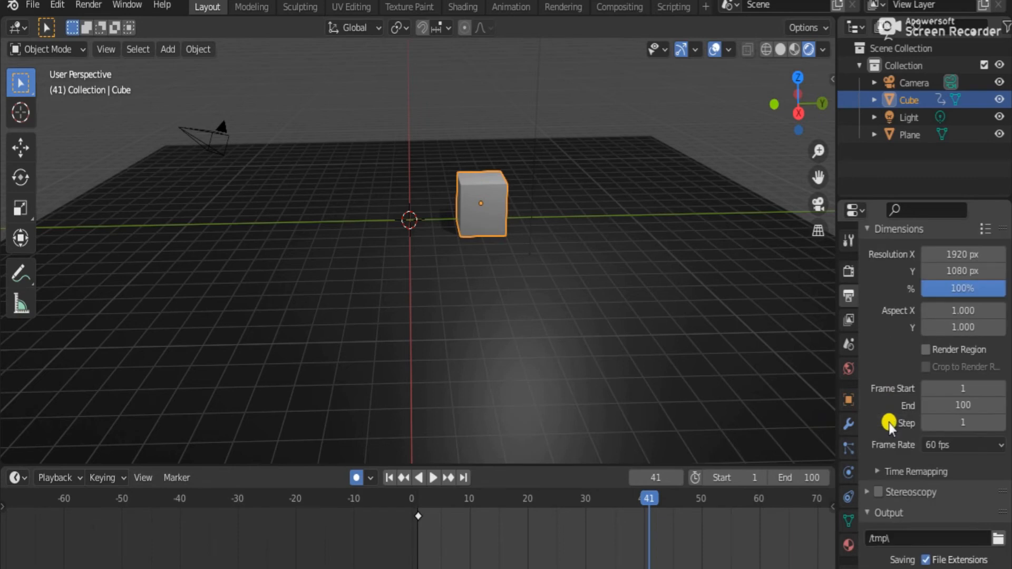
{"action": "scroll", "coordinate": [888, 422], "scroll_direction": "up", "scroll_amount": 2}
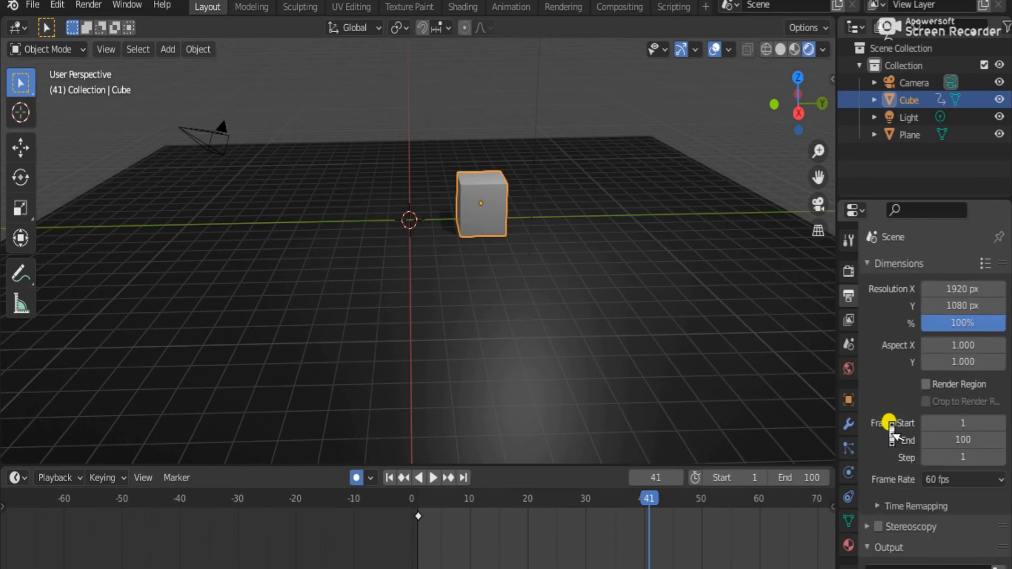
{"action": "left_click", "coordinate": [956, 481]}
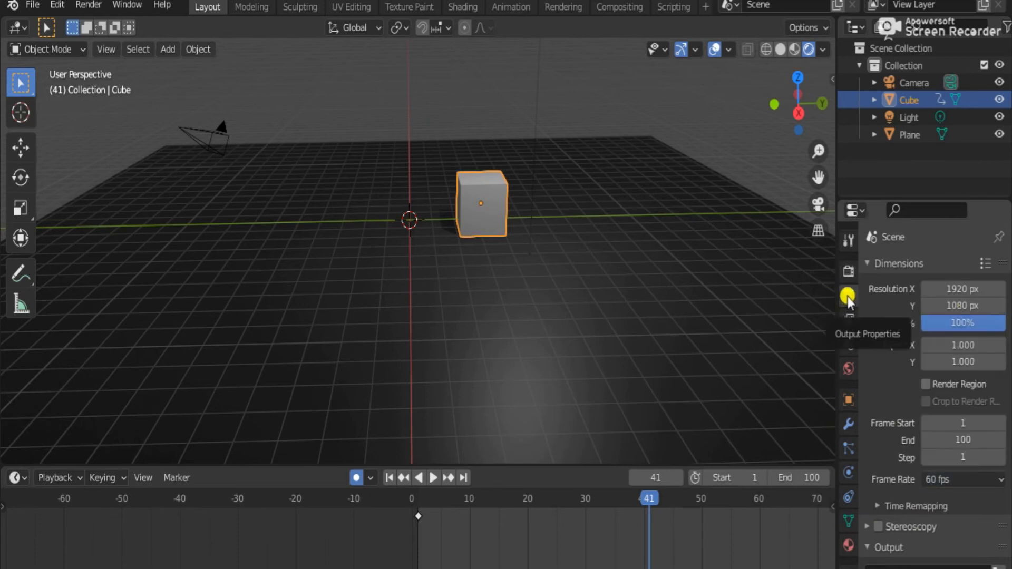
{"action": "scroll", "coordinate": [907, 425], "scroll_direction": "down", "scroll_amount": 5}
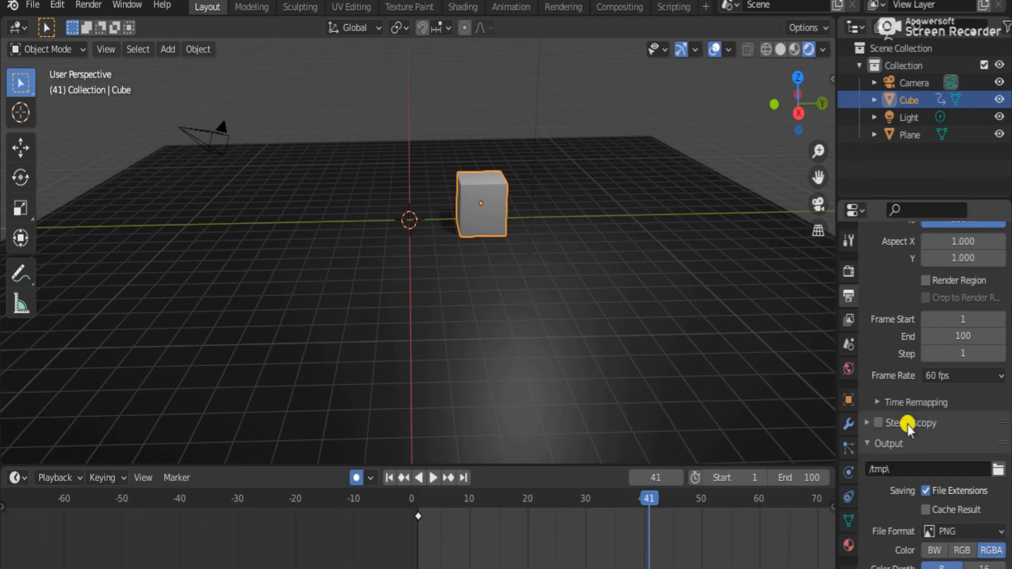
{"action": "scroll", "coordinate": [954, 385], "scroll_direction": "up", "scroll_amount": 3}
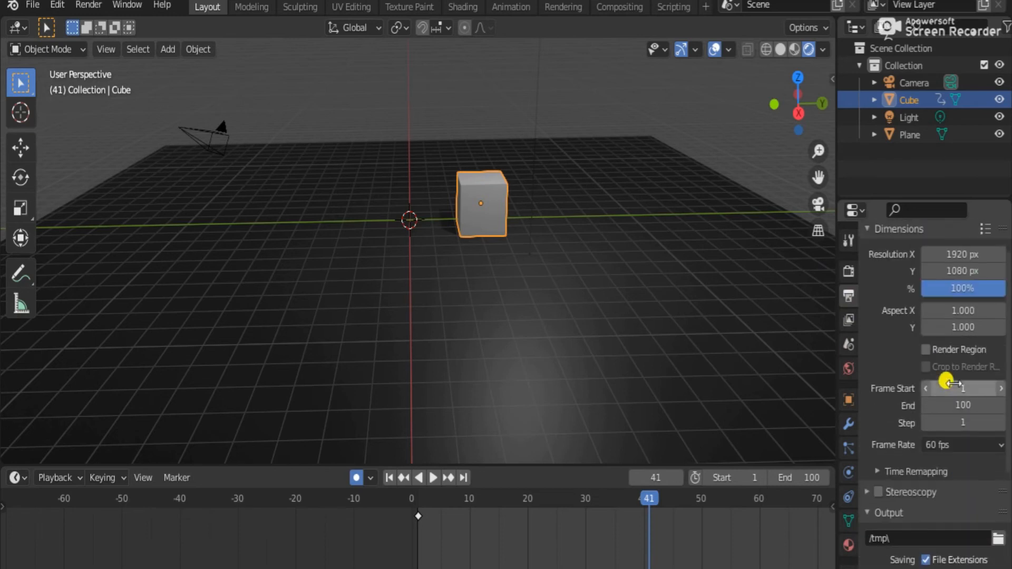
- Switch the scene to a custom frame rate and set the FPS to 17
{"action": "left_click", "coordinate": [979, 444]}
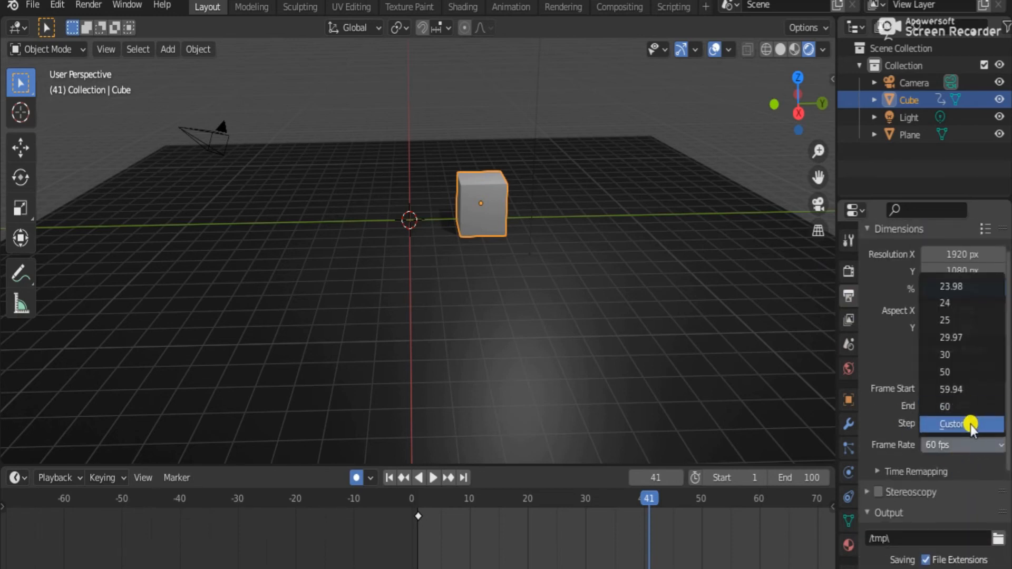
{"action": "left_click", "coordinate": [969, 425]}
{"action": "left_click", "coordinate": [975, 464]}
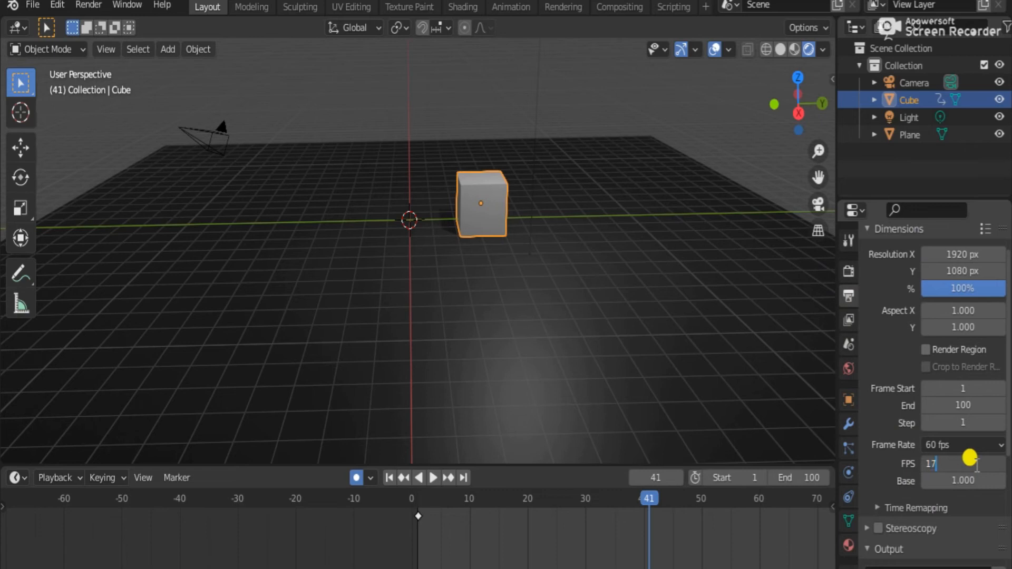
{"action": "key", "text": "Return"}
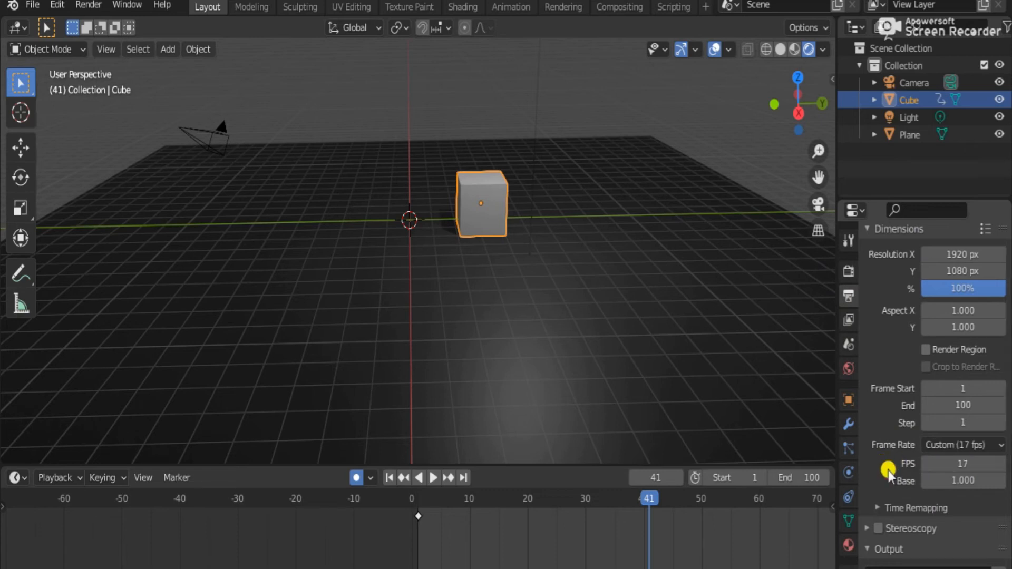
- Set the custom FPS to 7 and return the timeline to frame 1
{"action": "left_click", "coordinate": [961, 461]}
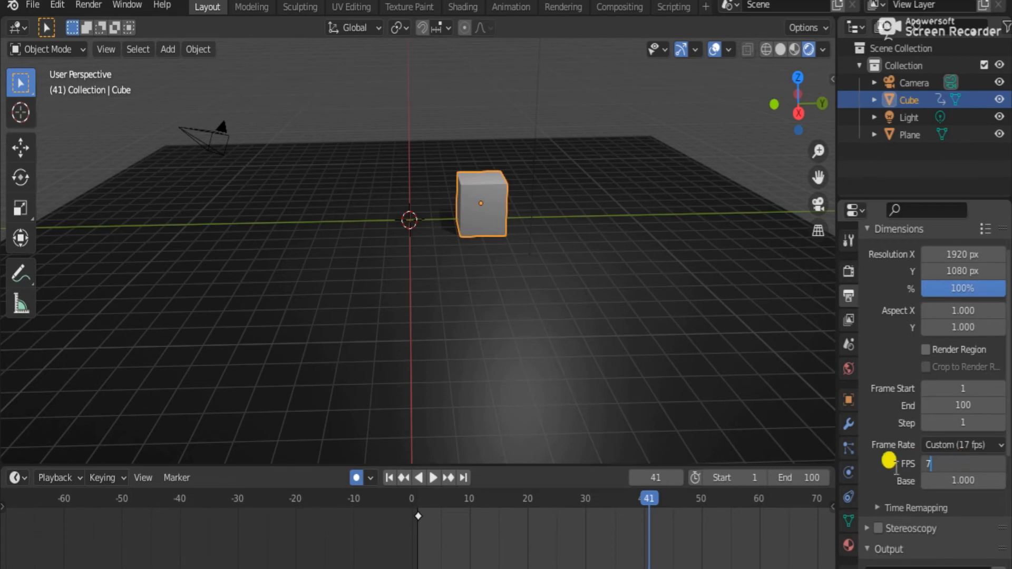
{"action": "key", "text": "Return"}
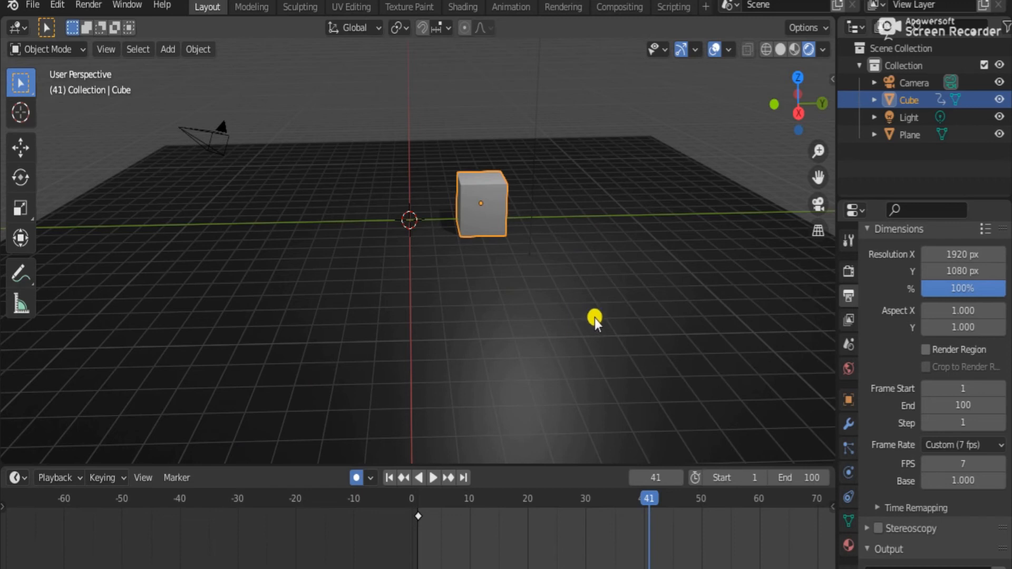
{"action": "left_click", "coordinate": [418, 502]}
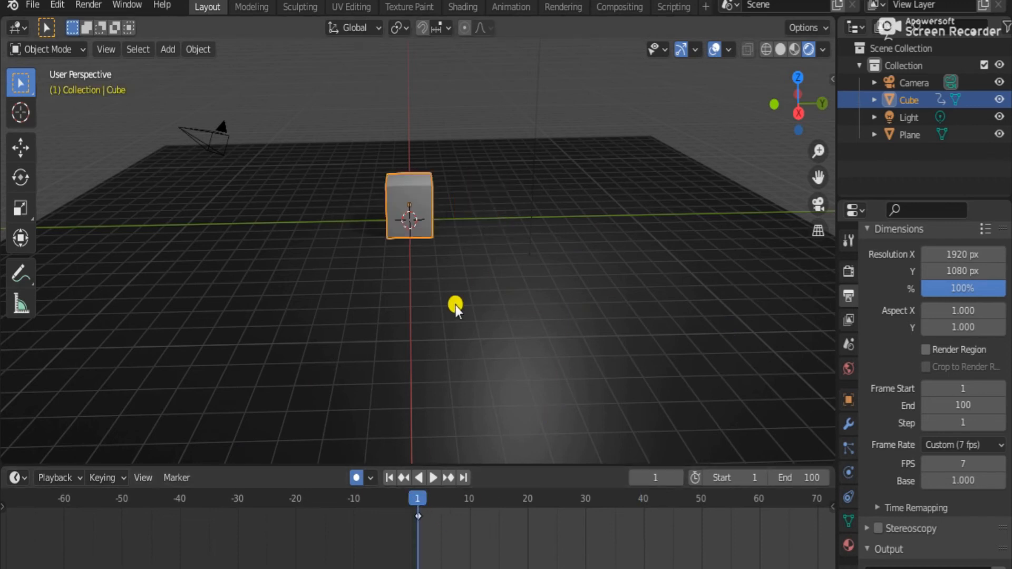
- Play the 7 fps animation to frame 16, switch to the camera's view, and continue playback to frame 27
{"action": "key", "text": "space"}
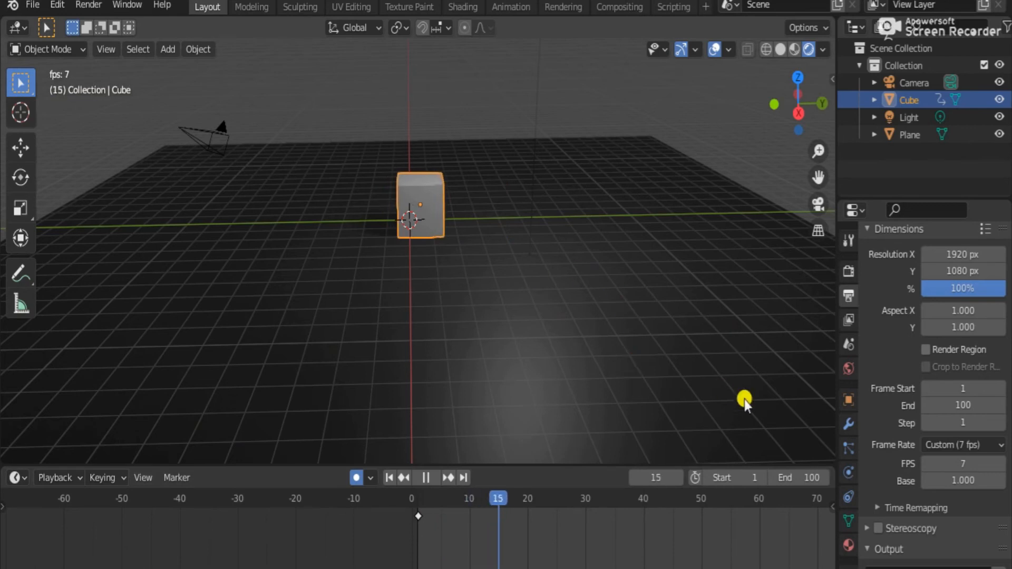
{"action": "key", "text": "space"}
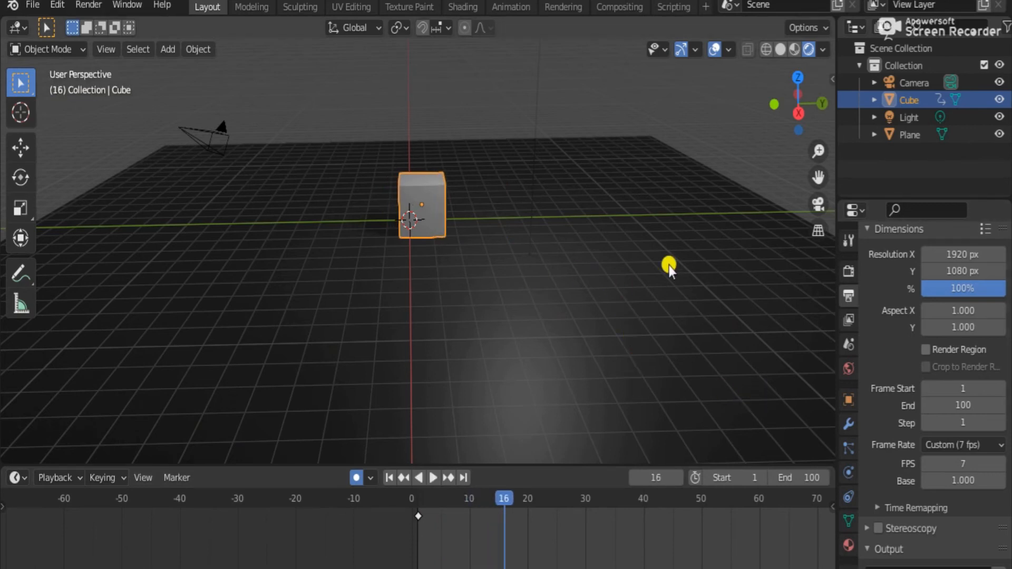
{"action": "left_click", "coordinate": [215, 134]}
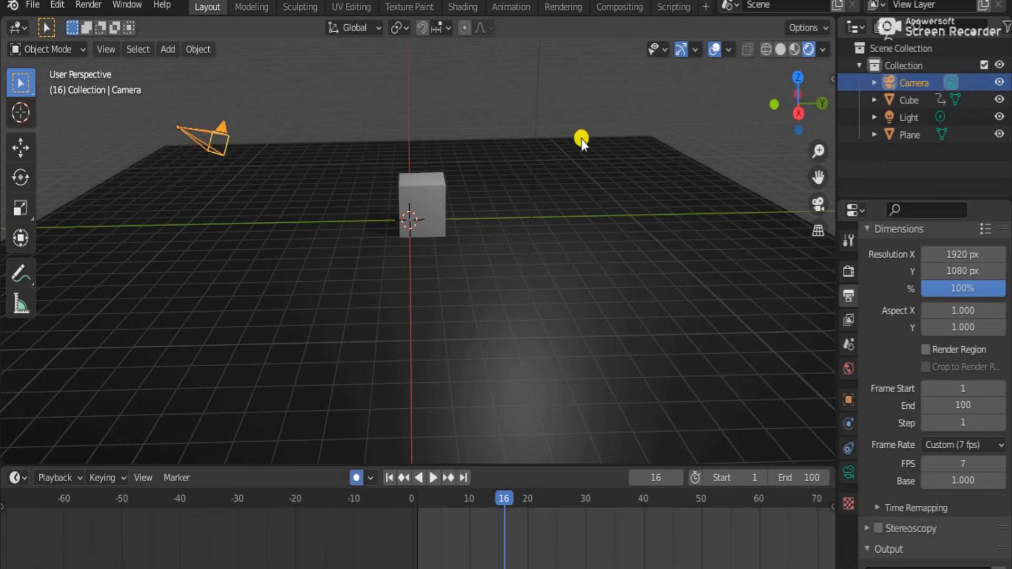
{"action": "key", "text": "KP_0"}
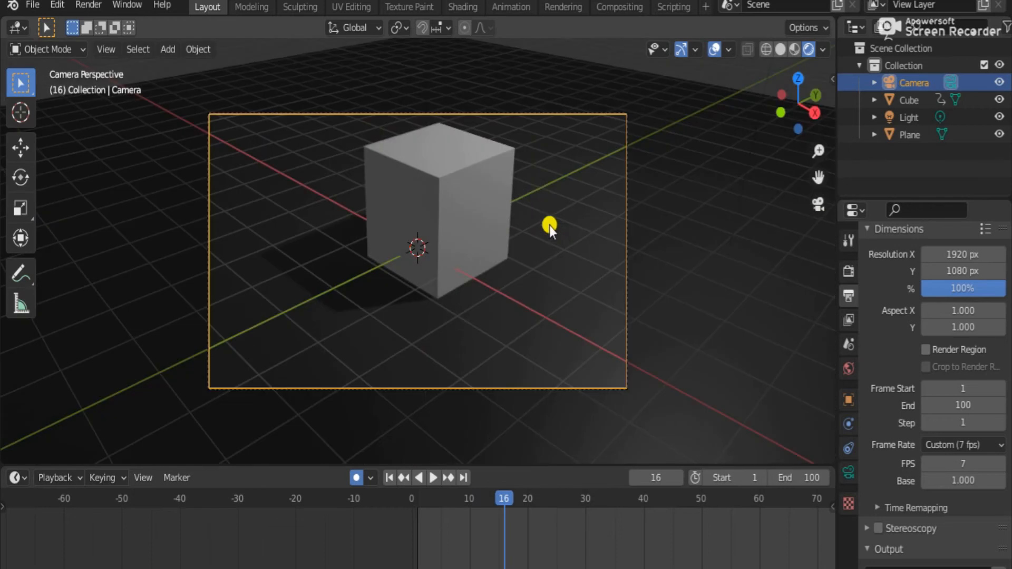
{"action": "key", "text": "space"}
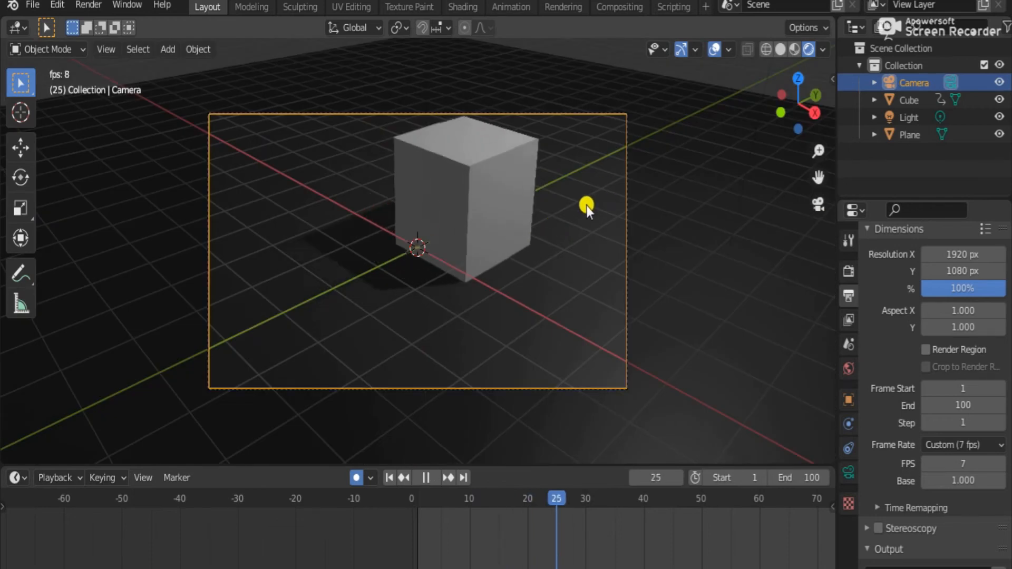
{"action": "key", "text": "space"}
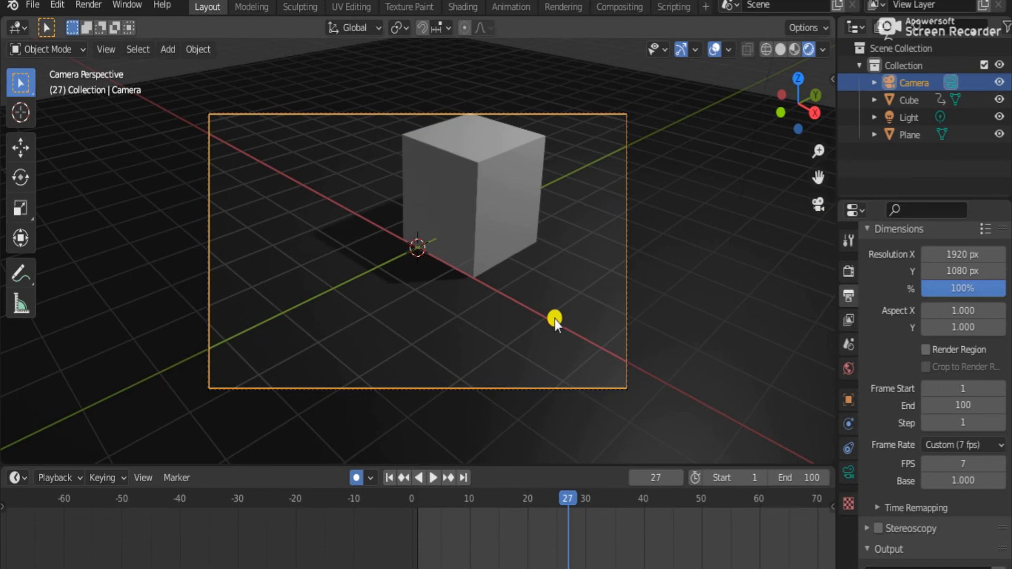
- Return the timeline to frame 0 and align the camera to a higher, more distant user view of the cube and plane
{"action": "left_click", "coordinate": [415, 500]}
{"action": "left_click_drag", "start_coordinate": [812, 103], "coordinate": [738, 77]}
{"action": "scroll", "coordinate": [558, 240], "scroll_direction": "down", "scroll_amount": 6}
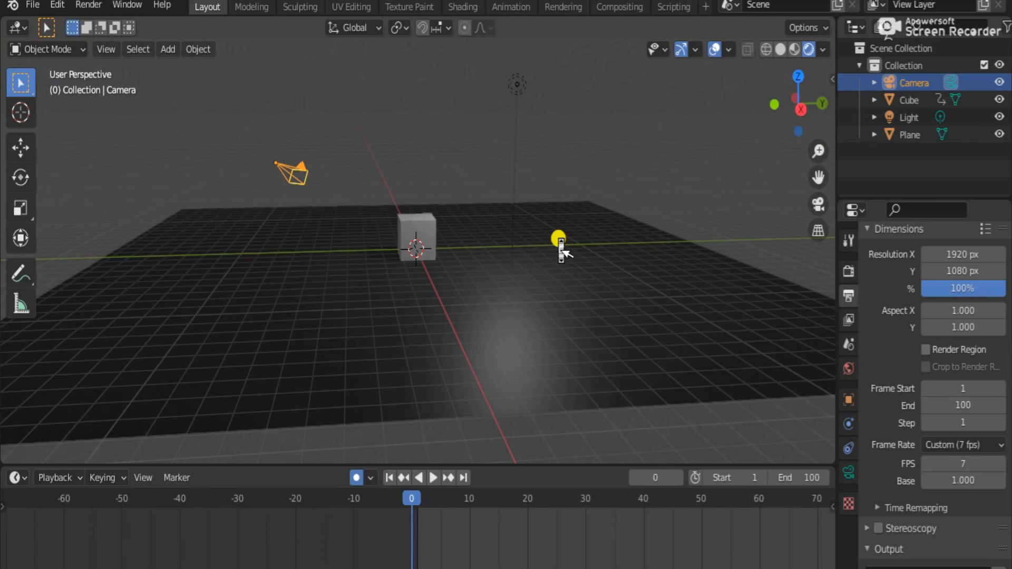
{"action": "left_click_drag", "start_coordinate": [800, 107], "coordinate": [792, 175]}
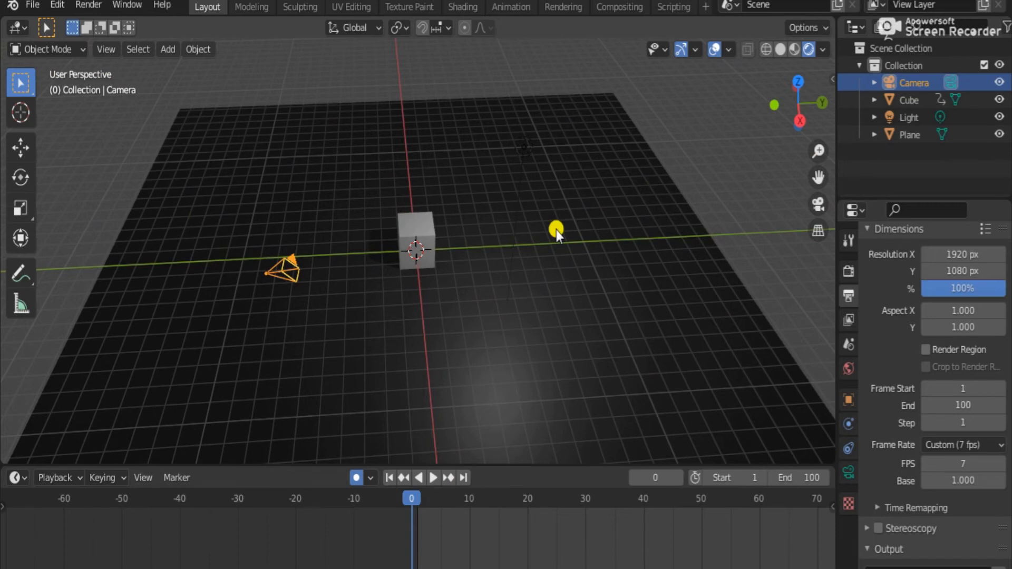
{"action": "key", "text": "KP_0"}
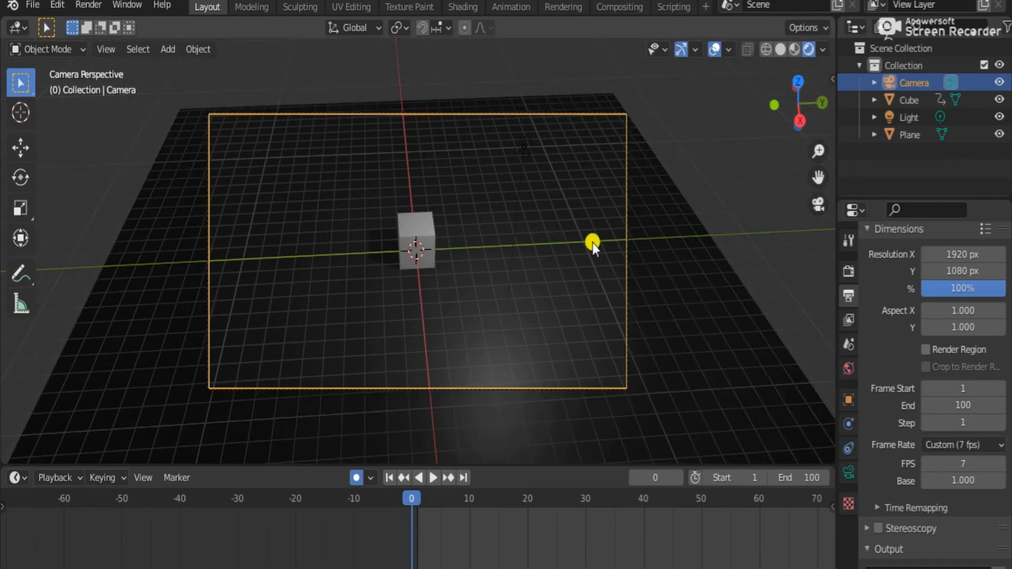
- Lock the camera to the view and pan it so the cube starts left of centre in the frame
{"action": "left_click_drag", "start_coordinate": [833, 84], "coordinate": [775, 80]}
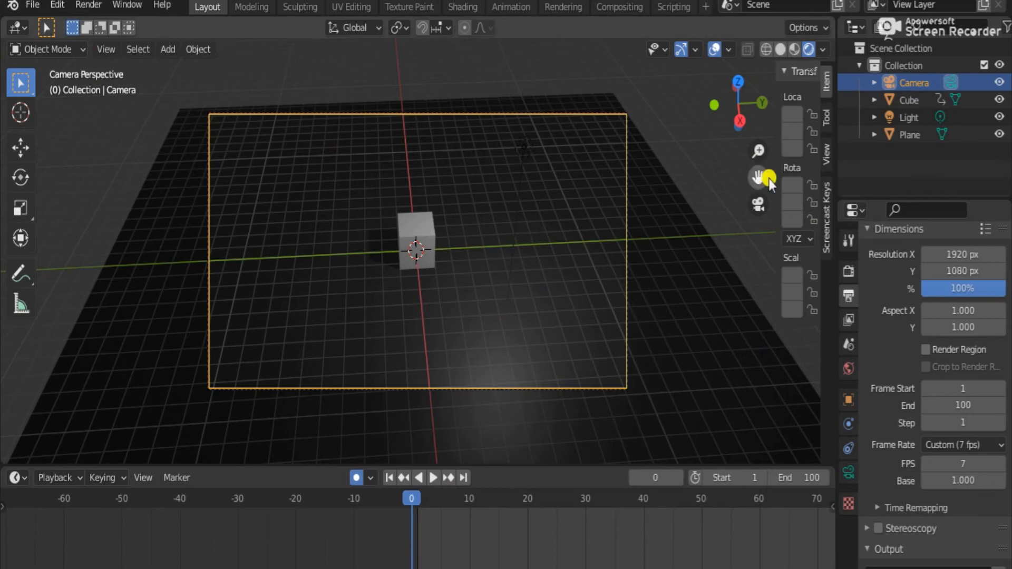
{"action": "left_click", "coordinate": [826, 156]}
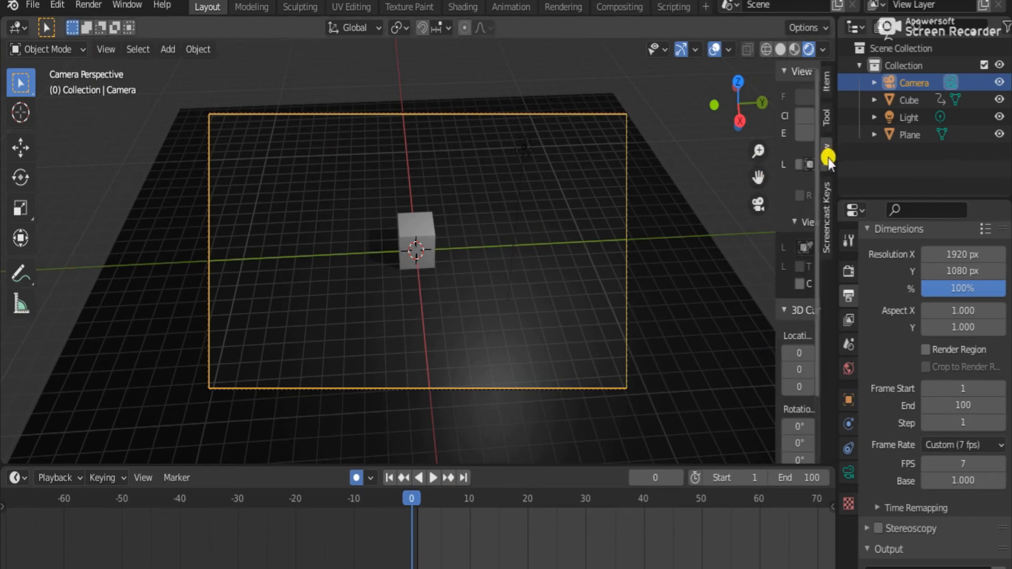
{"action": "left_click", "coordinate": [796, 283]}
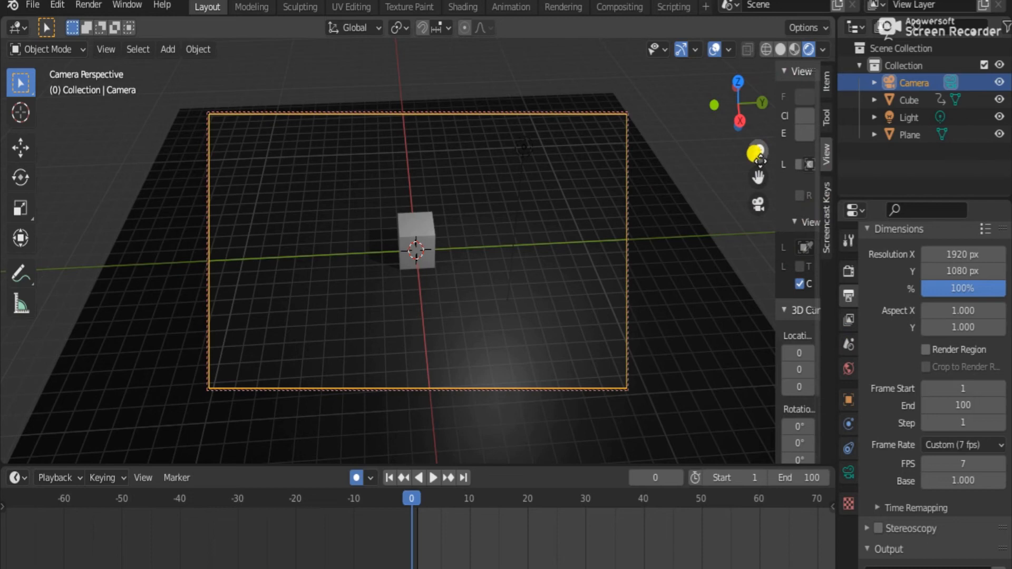
{"action": "left_click_drag", "start_coordinate": [757, 178], "coordinate": [672, 178]}
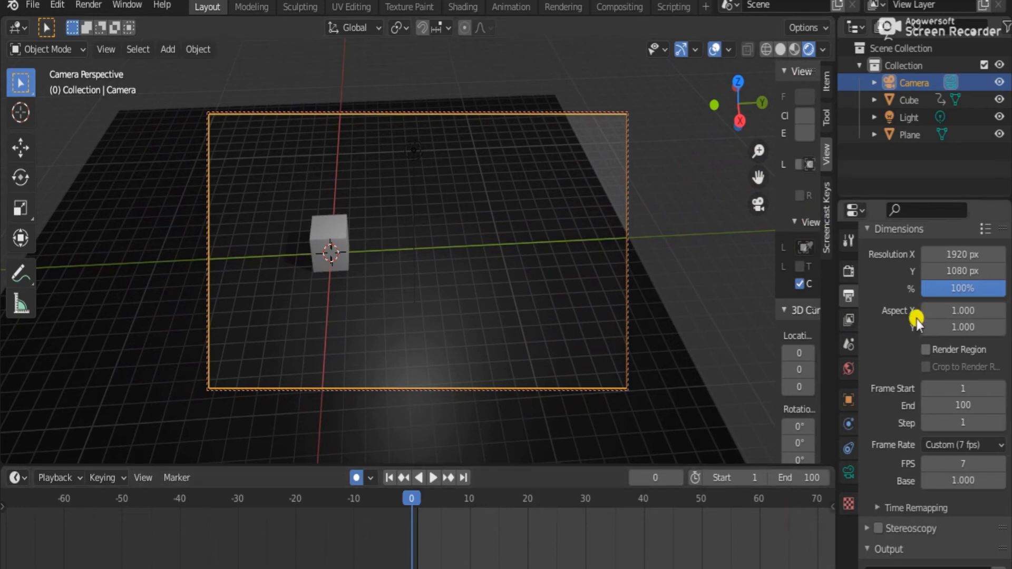
- Play the cube animation through the reframed camera twice, stopping at frame 77 each time
{"action": "key", "text": "space"}
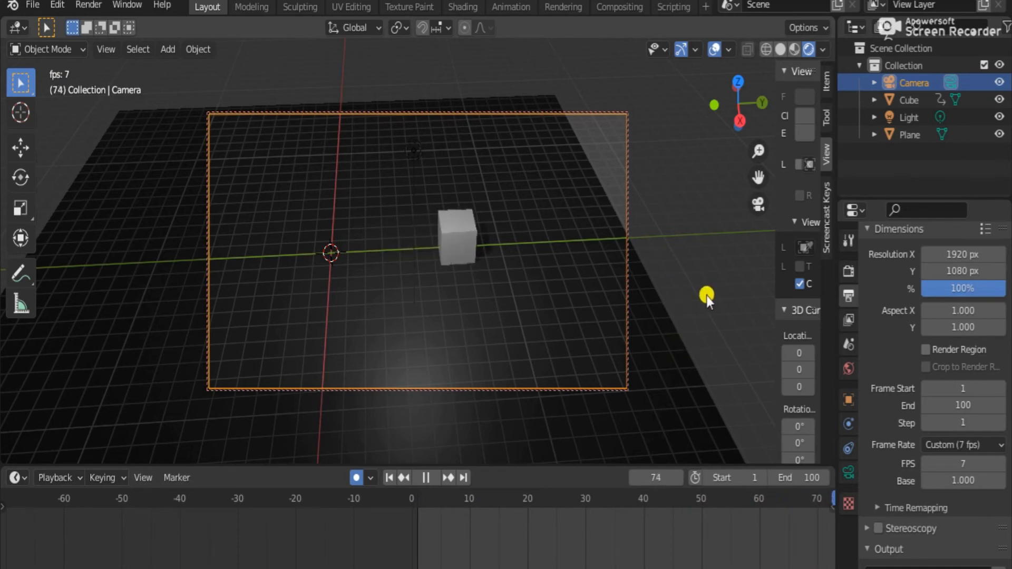
{"action": "key", "text": "space"}
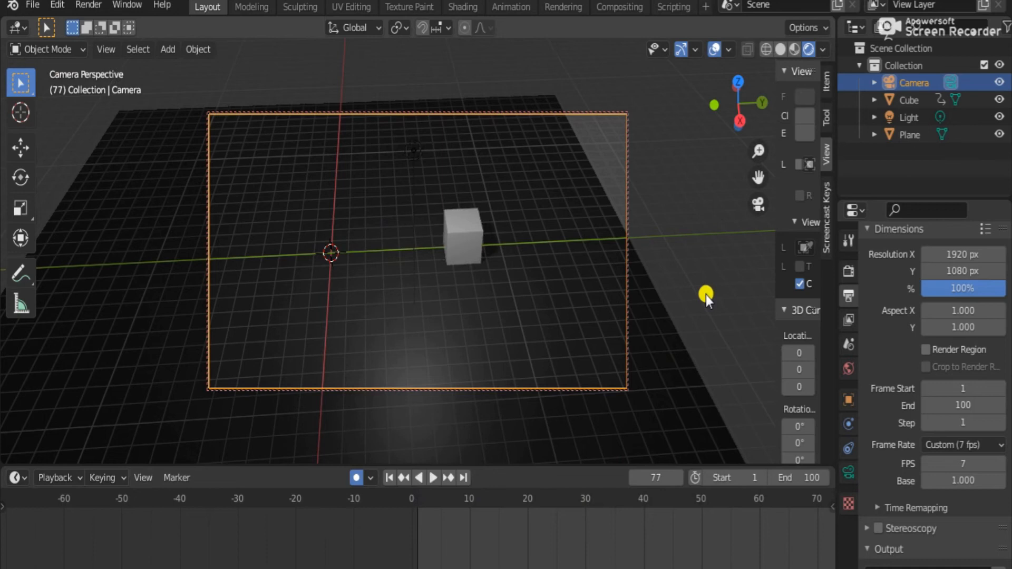
{"action": "key", "text": "space"}
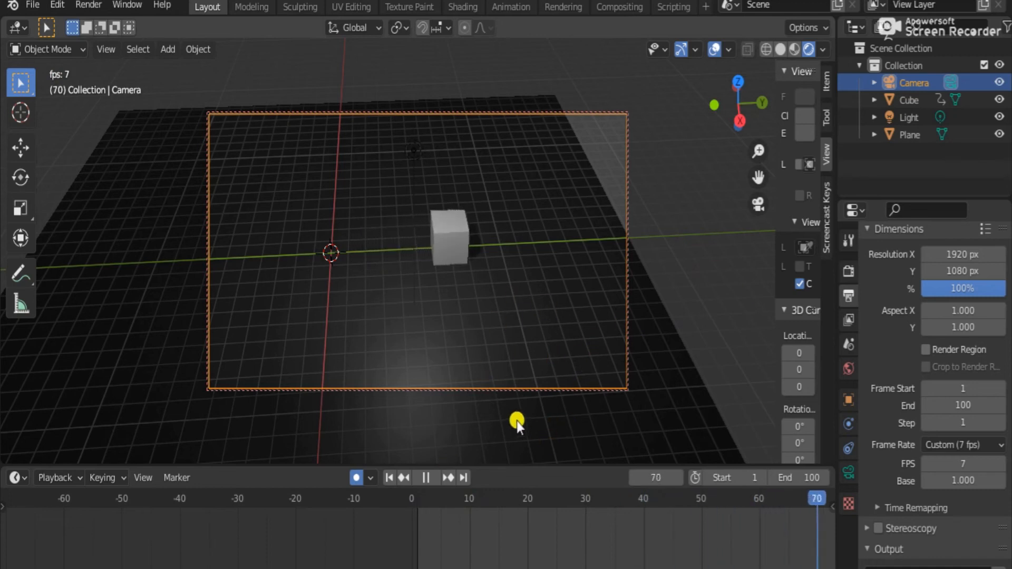
{"action": "key", "text": "space"}
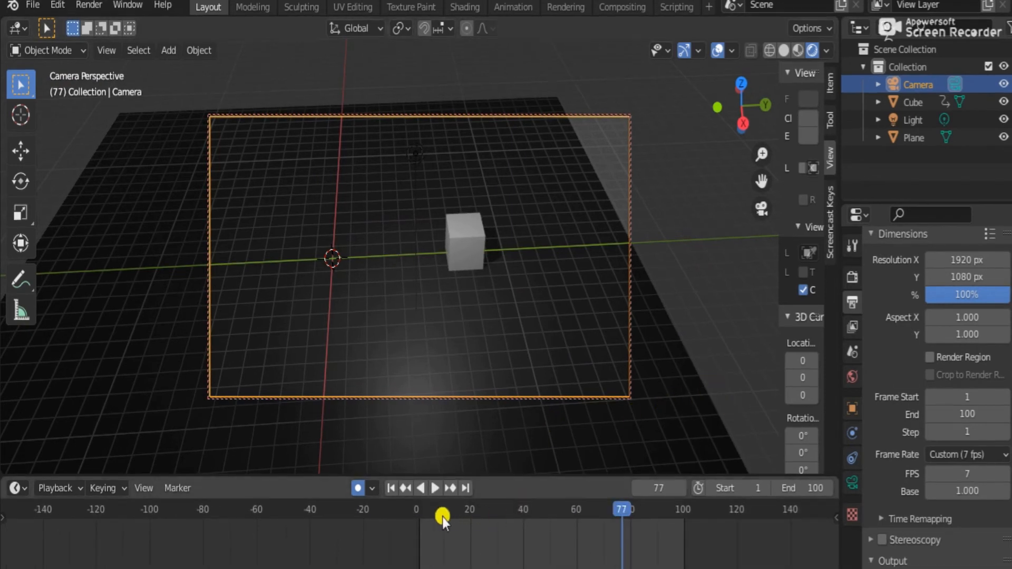
- Select the cube to show its keyframes, play the animation again, and stop at frame 76
{"action": "left_click", "coordinate": [460, 232]}
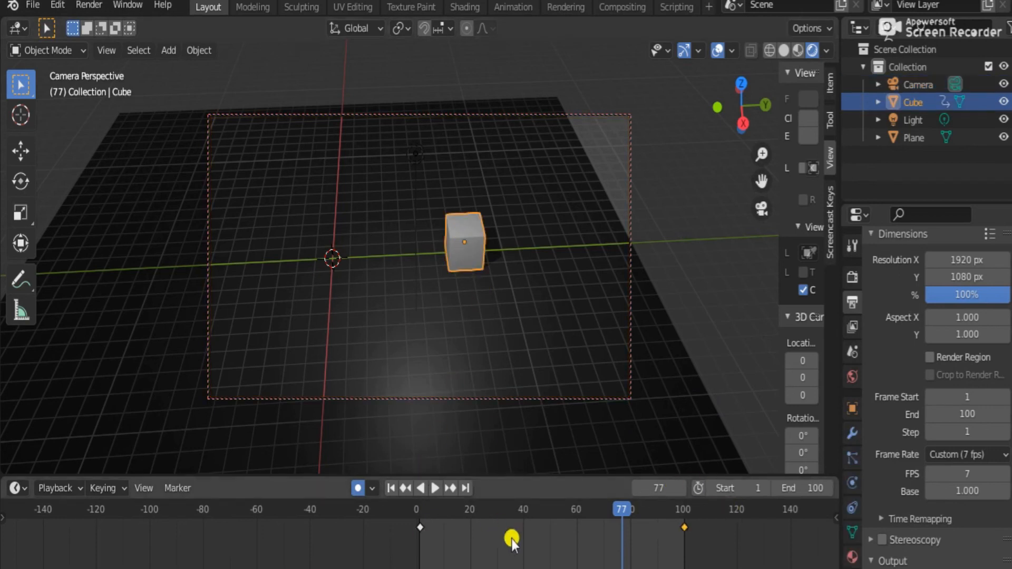
{"action": "key", "text": "space"}
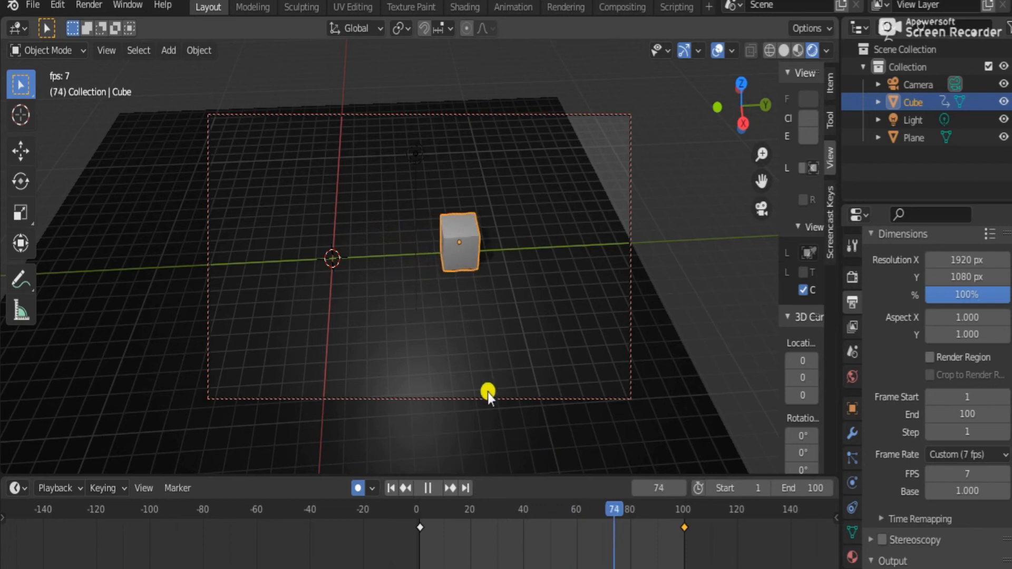
{"action": "key", "text": "space"}
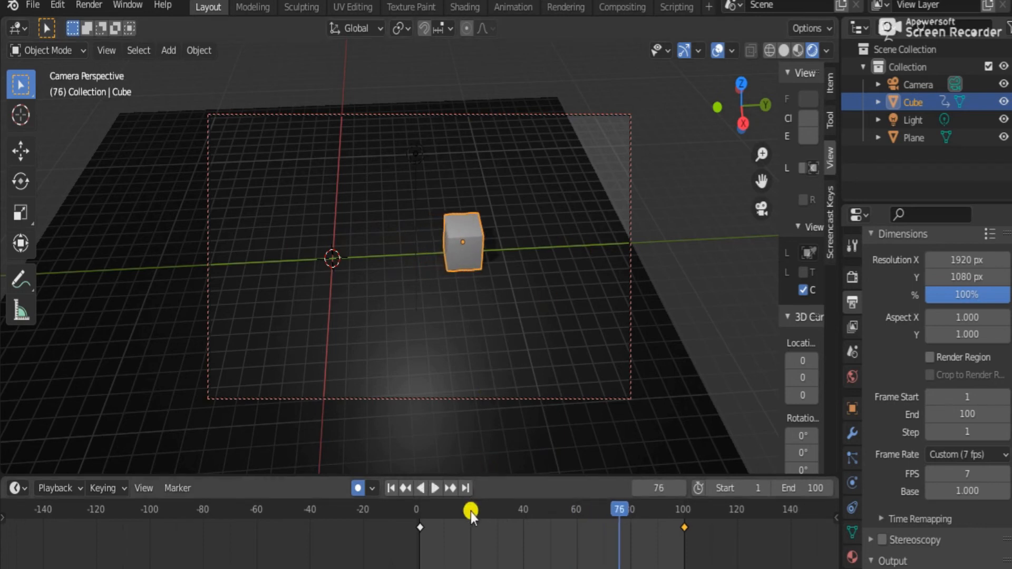
- Go to frame 40 and raise the cube along the Z axis to auto-key its new position
{"action": "left_click", "coordinate": [470, 511]}
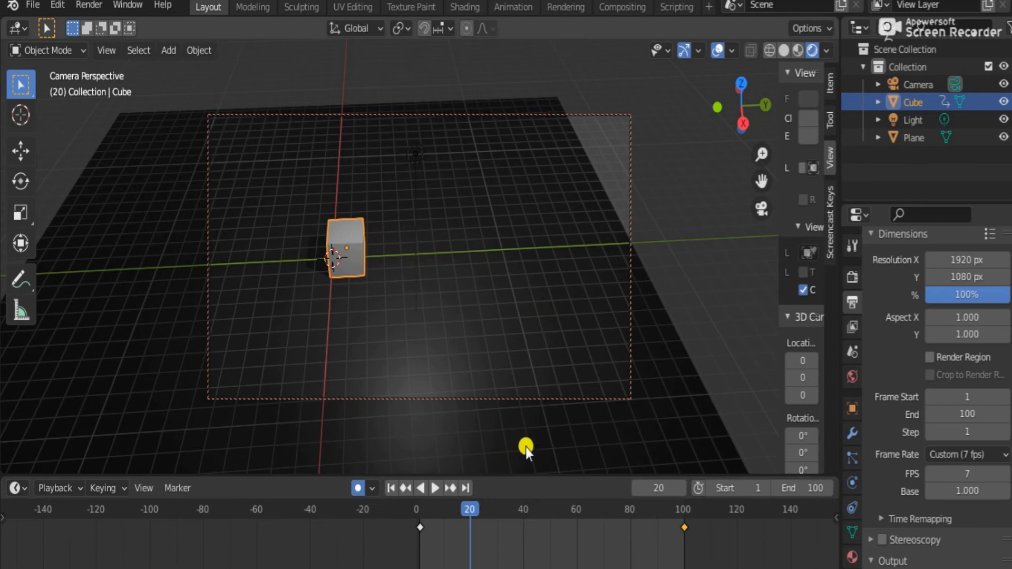
{"action": "left_click", "coordinate": [523, 511]}
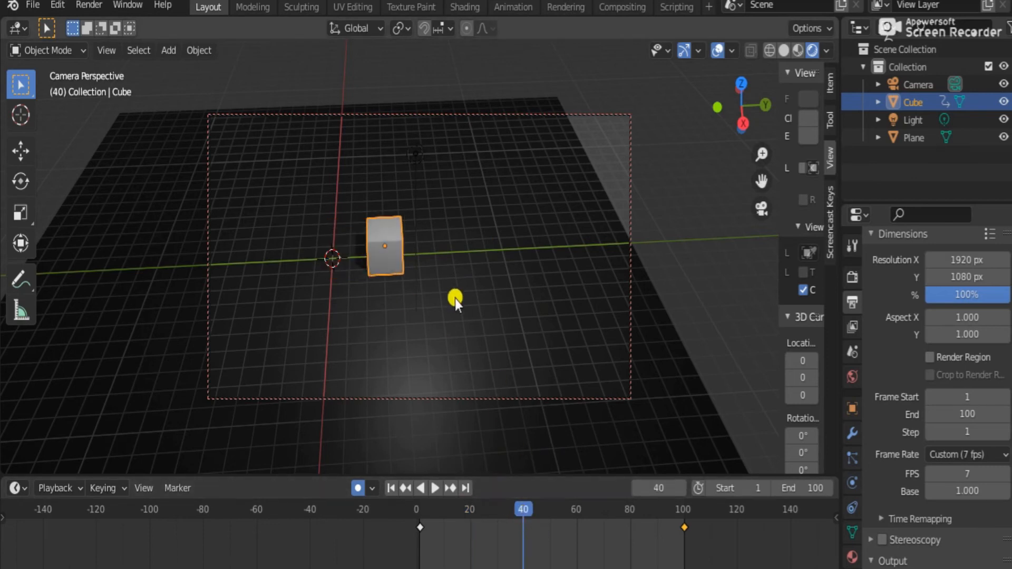
{"action": "key", "text": "g"}
{"action": "key", "text": "z"}
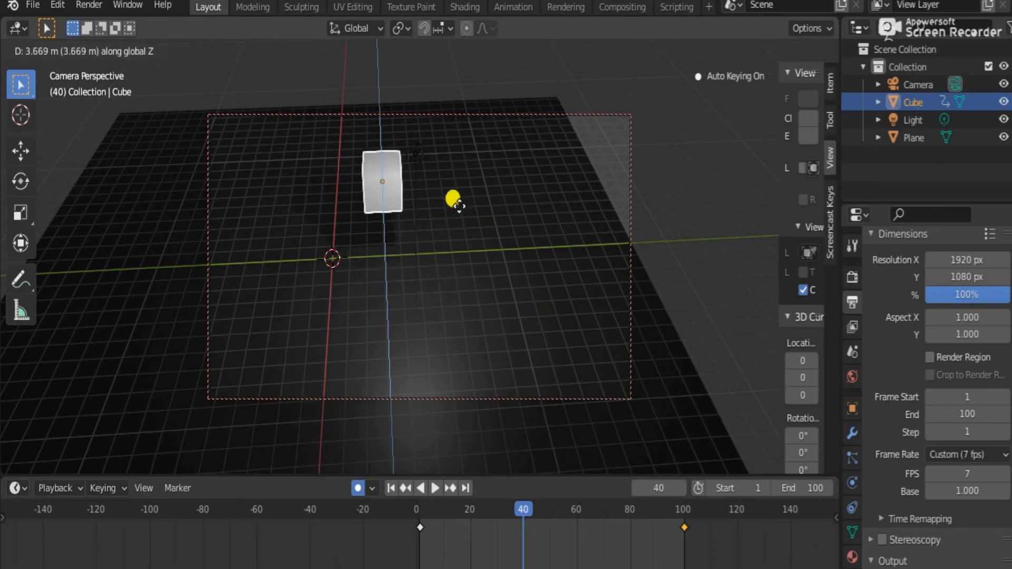
{"action": "left_click", "coordinate": [465, 211]}
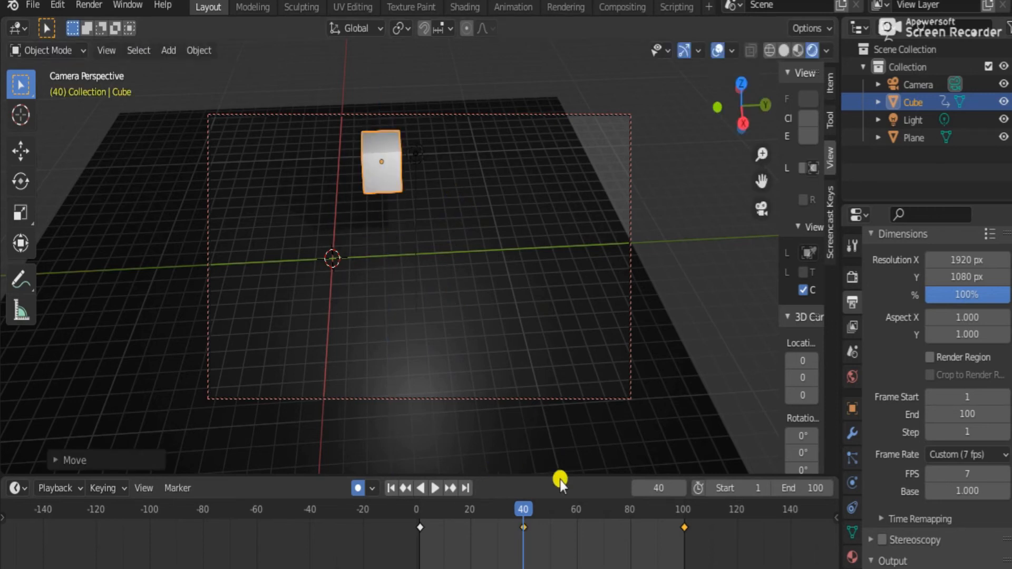
- Auto-key the cube moved forward along the X axis at frame 70, and advance the timeline to frame 88
{"action": "left_click", "coordinate": [612, 514]}
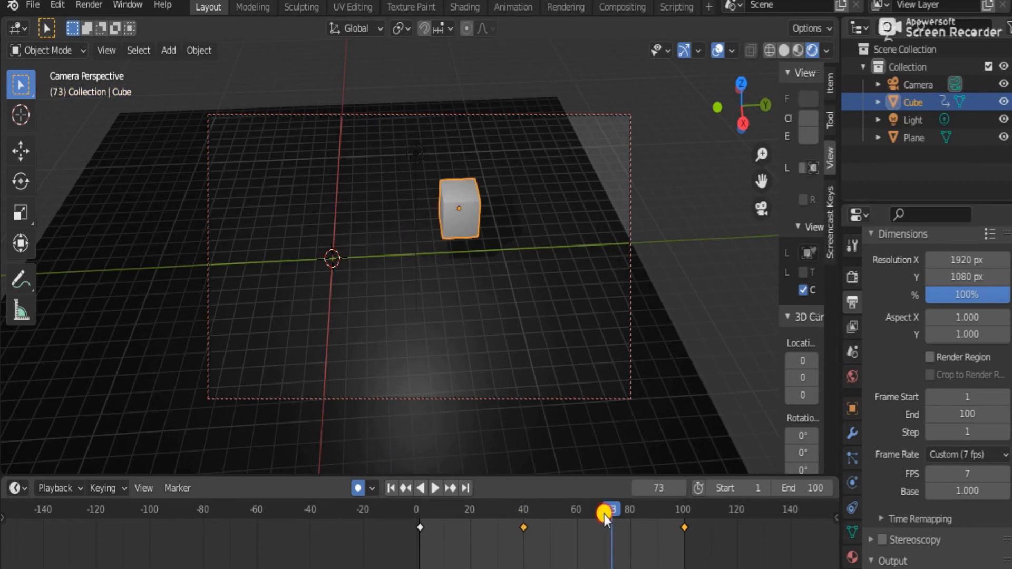
{"action": "left_click", "coordinate": [604, 515]}
{"action": "key", "text": "g"}
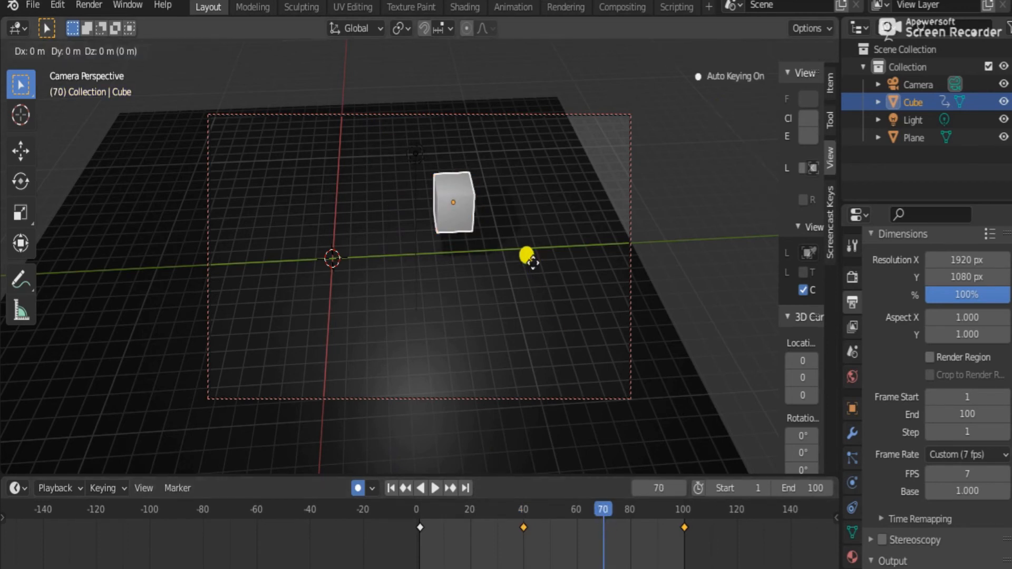
{"action": "key", "text": "y"}
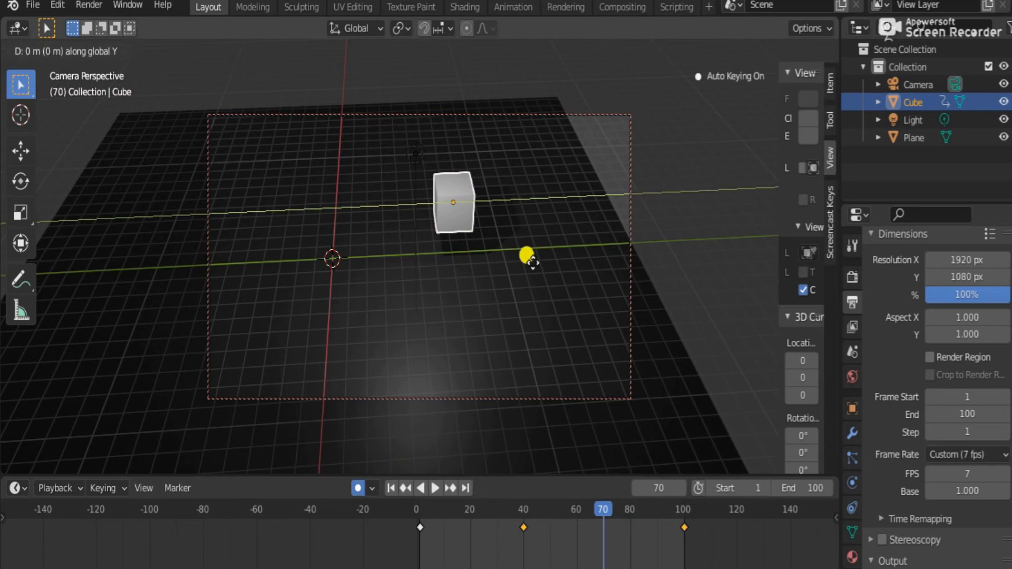
{"action": "key", "text": "x"}
{"action": "left_click", "coordinate": [561, 347]}
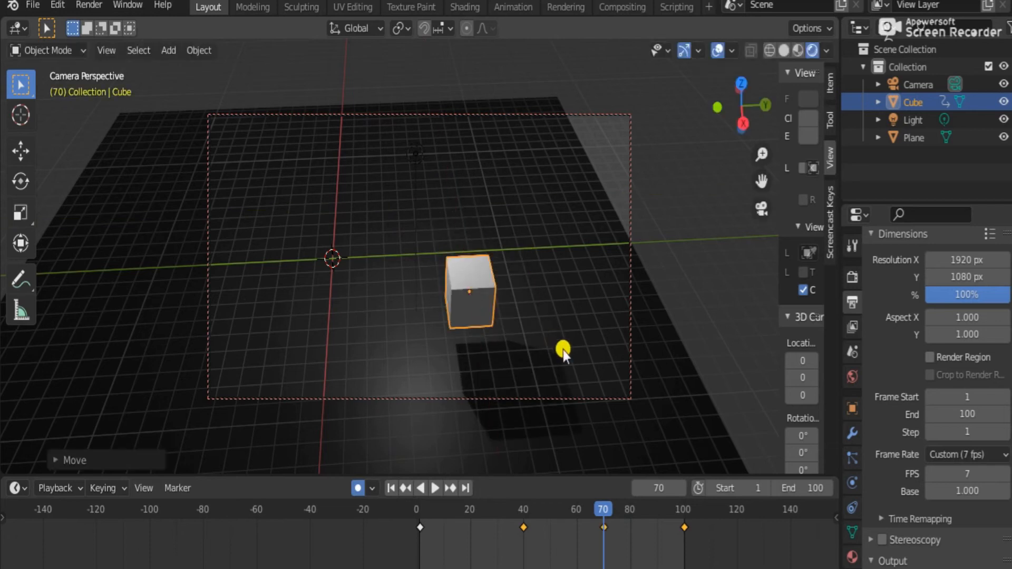
{"action": "left_click", "coordinate": [653, 516]}
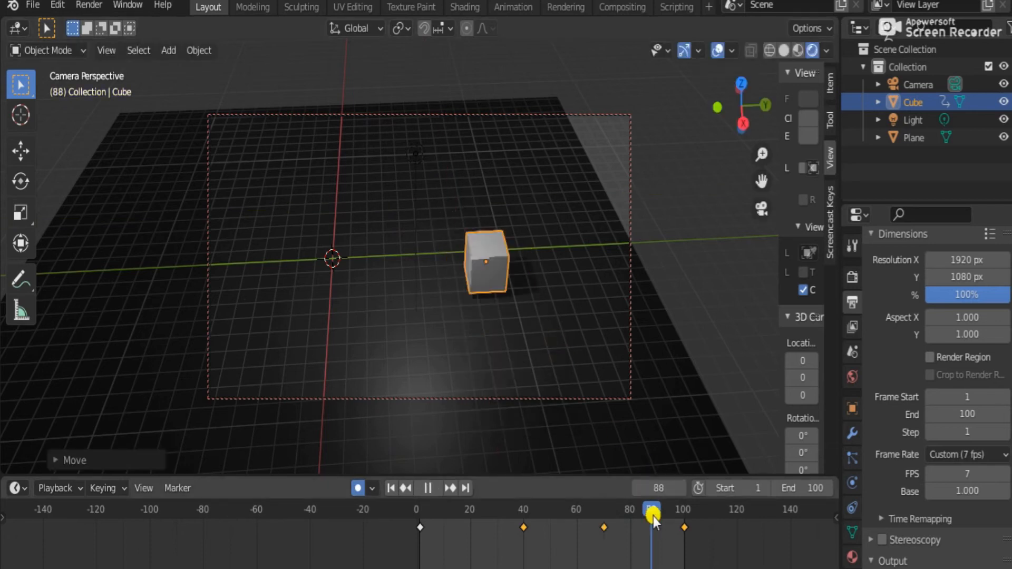
{"action": "key", "text": "g"}
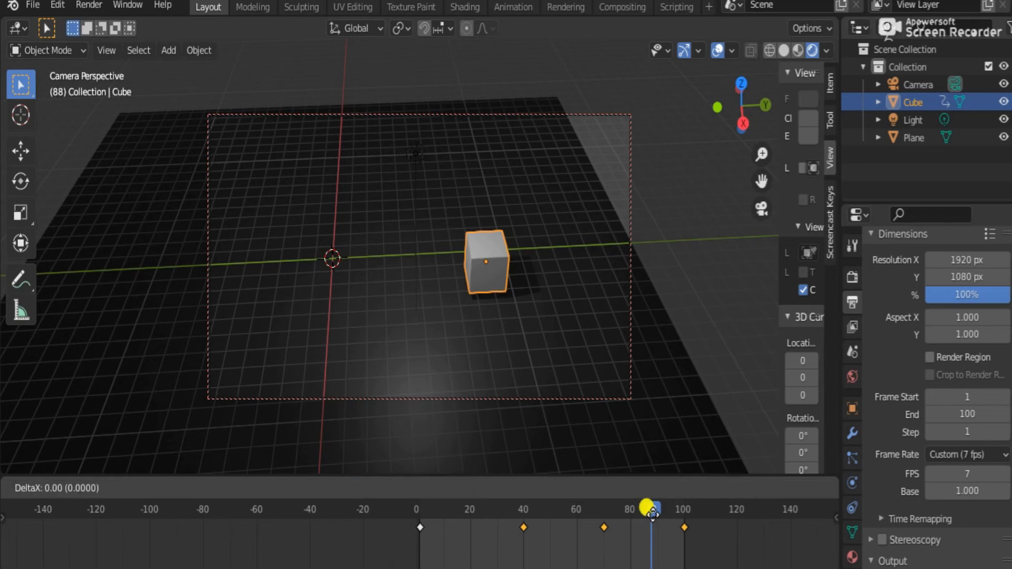
{"action": "left_click", "coordinate": [624, 564]}
{"action": "key", "text": "ctrl+z"}
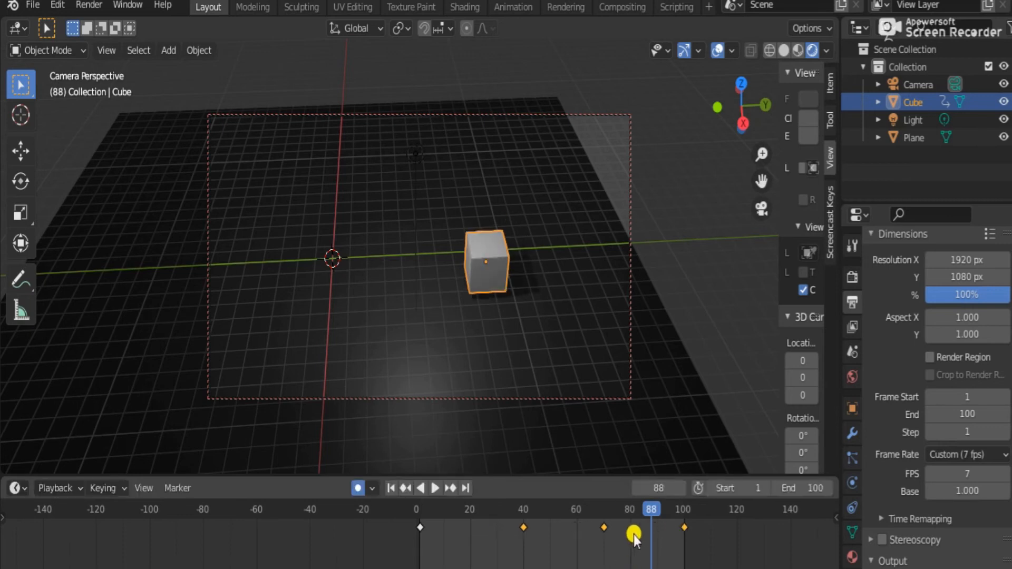
- Move the cube about 7 m in the negative X direction to auto-key its position at frame 88
{"action": "key", "text": "g"}
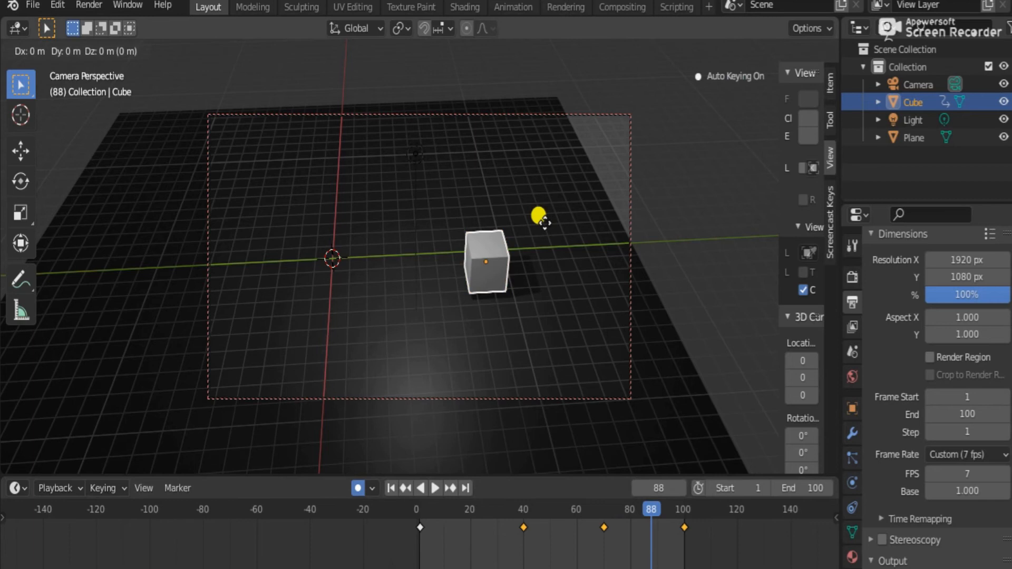
{"action": "key", "text": "x"}
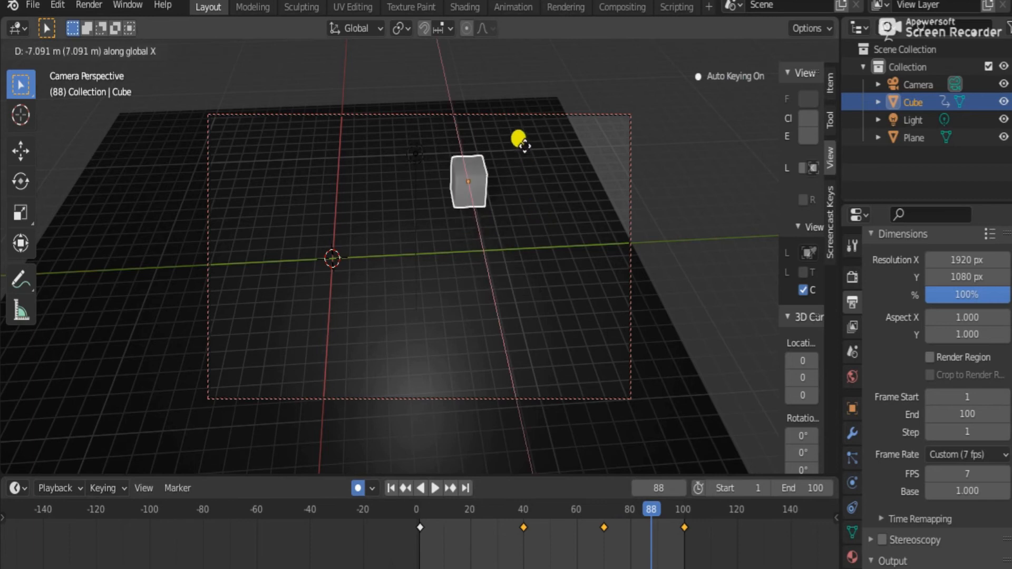
{"action": "left_click", "coordinate": [523, 138]}
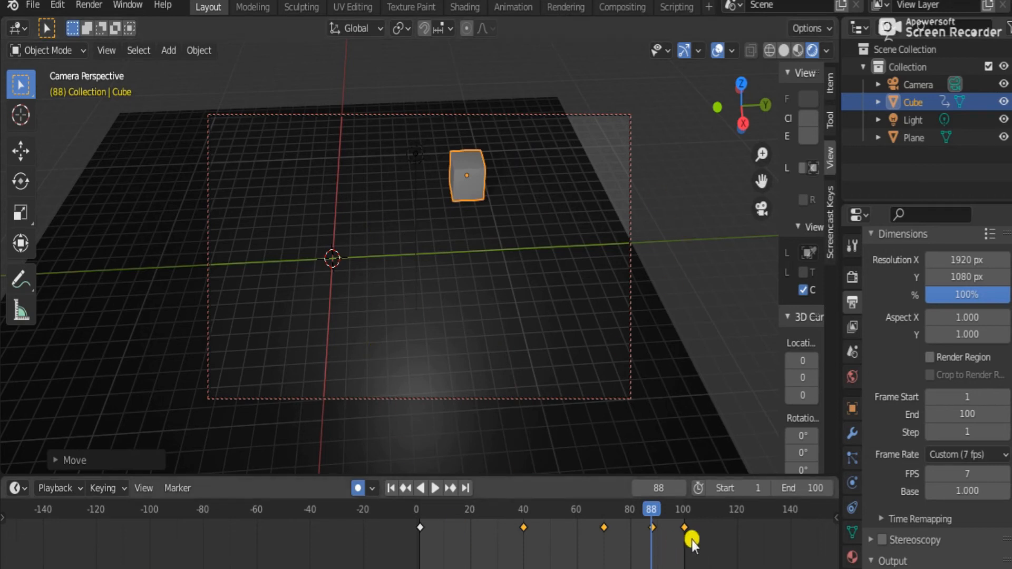
- Play the animation from frame 1 and stop it at frame 40
{"action": "left_click", "coordinate": [420, 514]}
{"action": "key", "text": "space"}
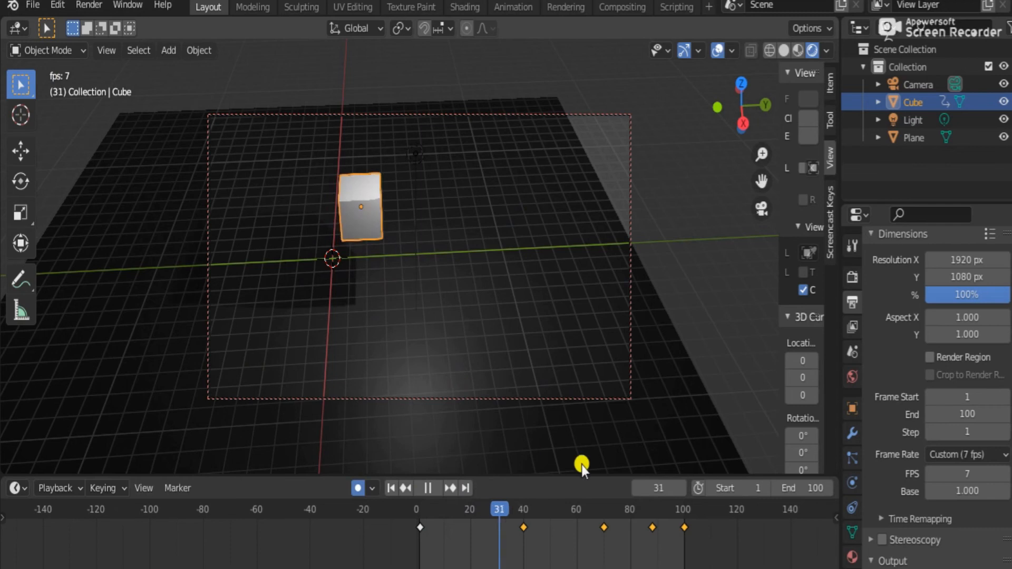
{"action": "key", "text": "space"}
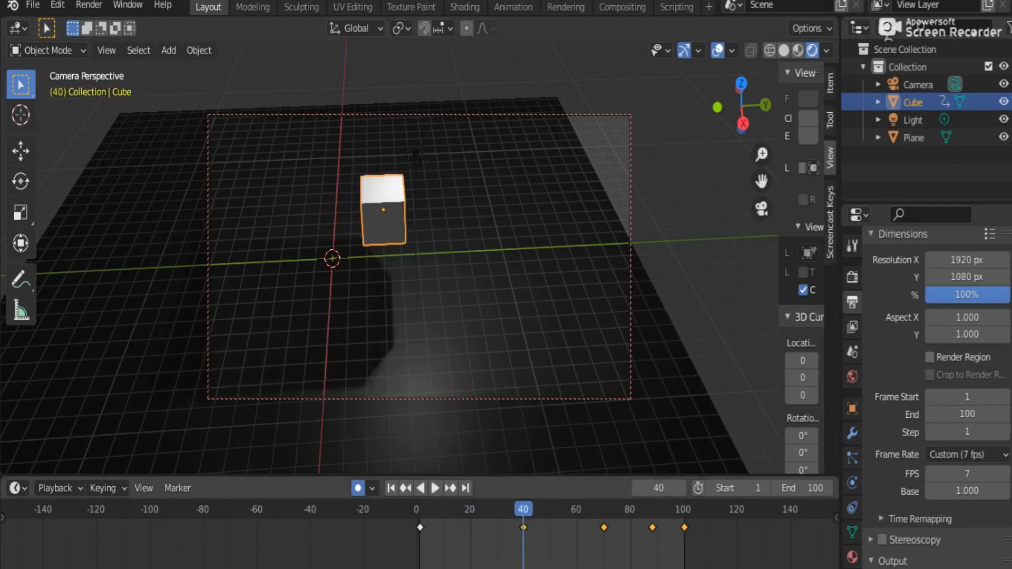
- Scale all of the cube's keyframes closer together and shift them 22 frames earlier so they span frames 1 to 45
{"action": "key", "text": "a"}
{"action": "key", "text": "s"}
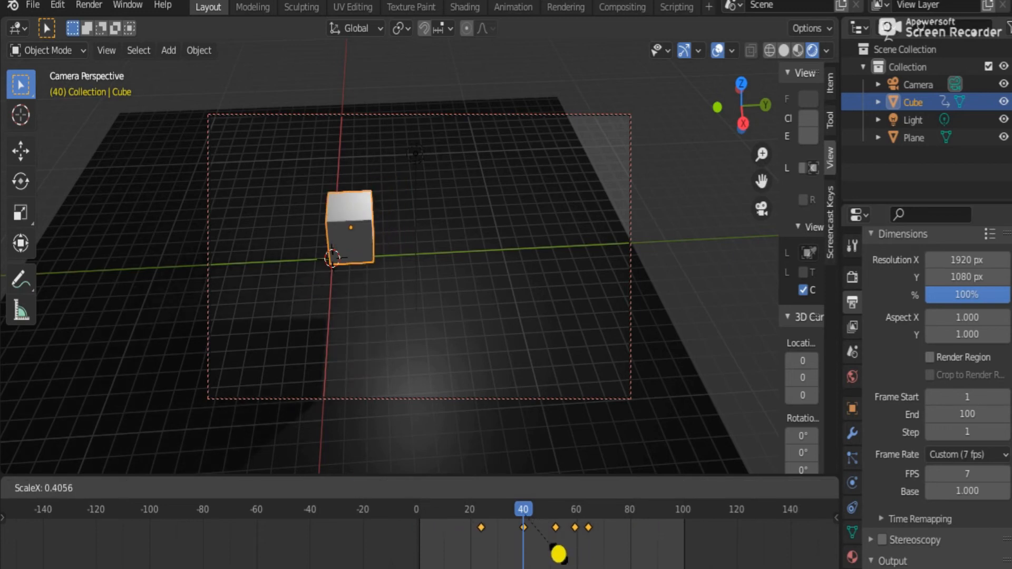
{"action": "left_click", "coordinate": [561, 556]}
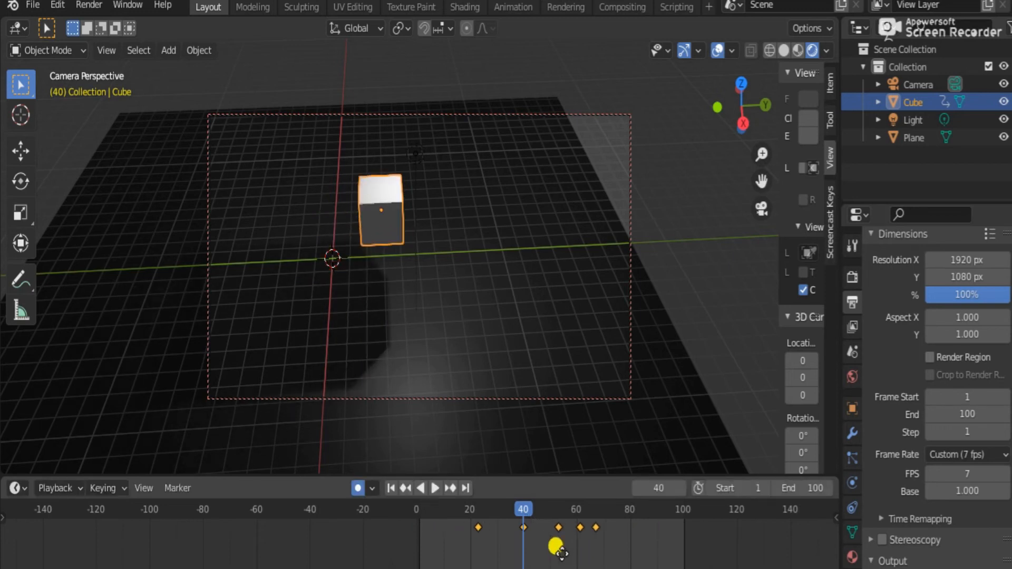
{"action": "key", "text": "g"}
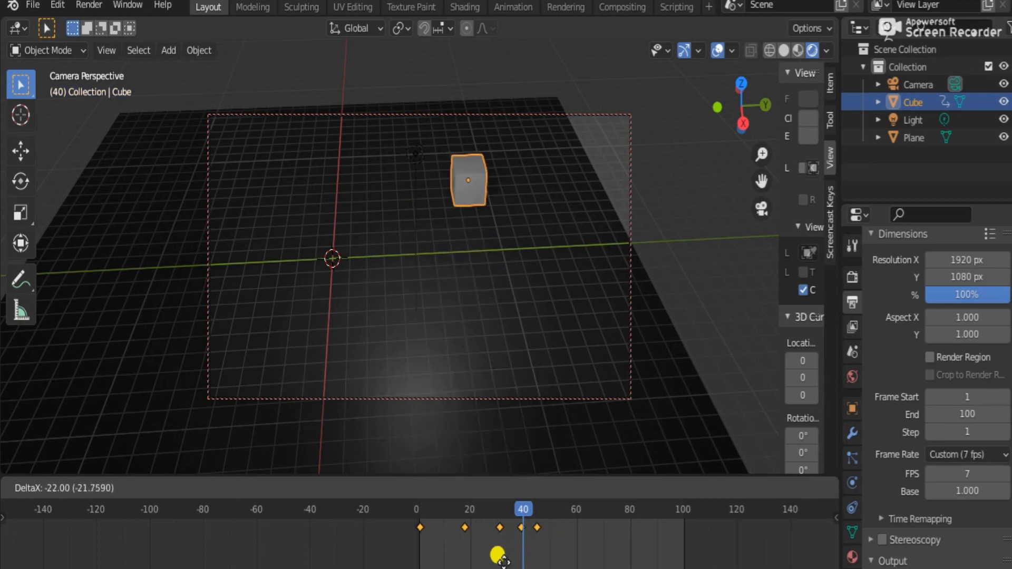
{"action": "left_click", "coordinate": [503, 560]}
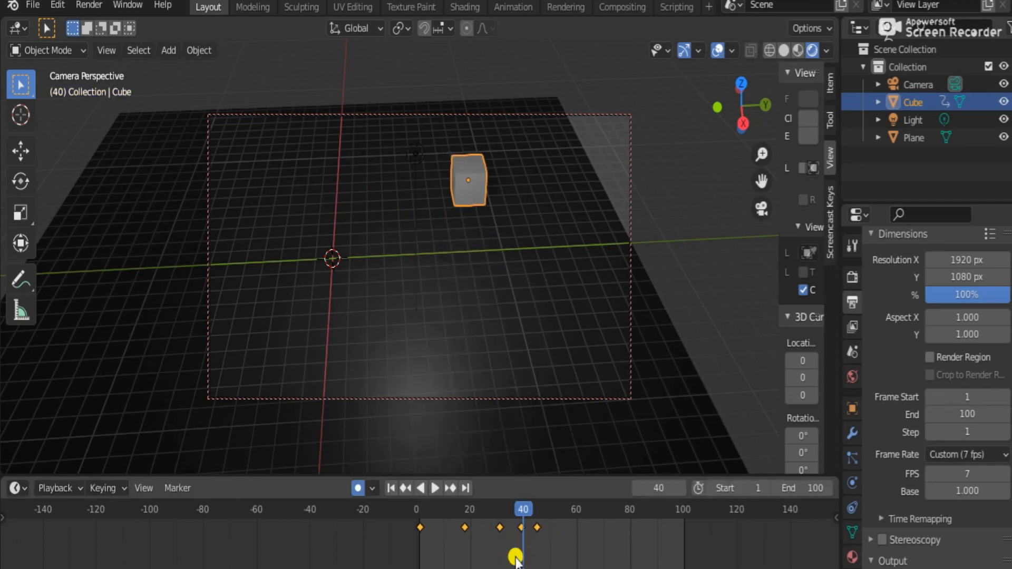
- Go to the last keyframe at frame 45 and set the animation's end frame to 45
{"action": "left_click", "coordinate": [539, 509]}
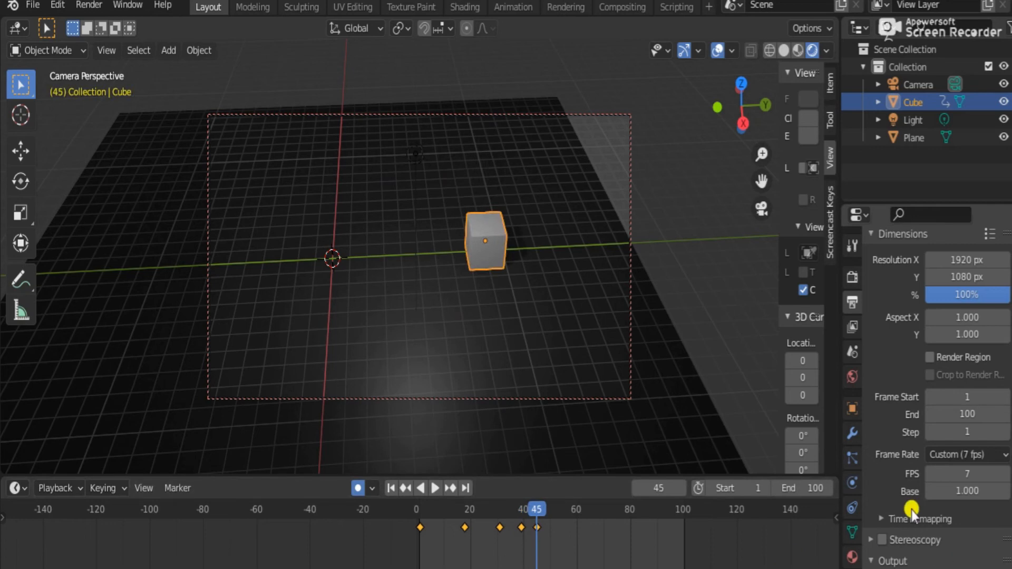
{"action": "left_click", "coordinate": [800, 487]}
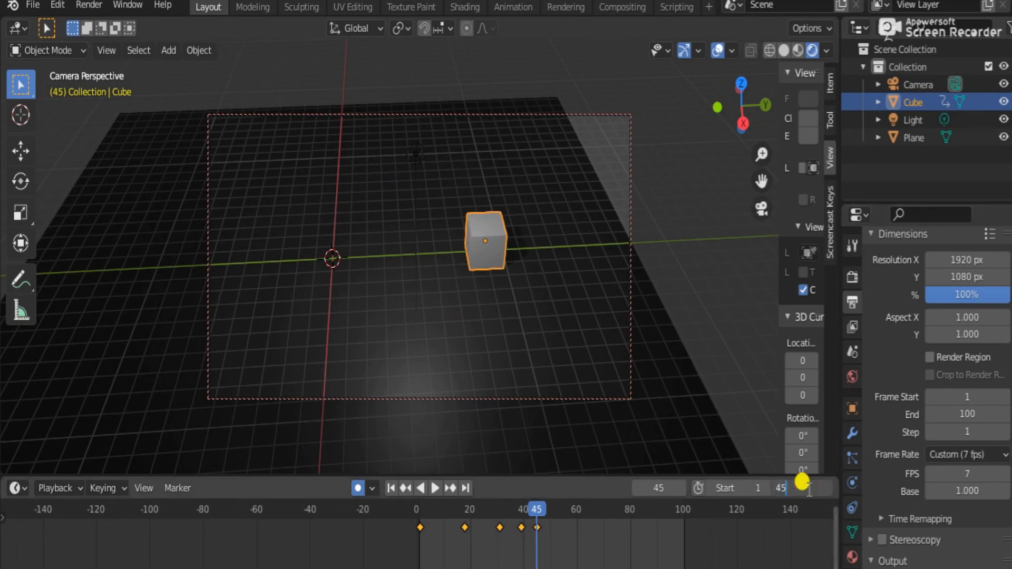
{"action": "key", "text": "Return"}
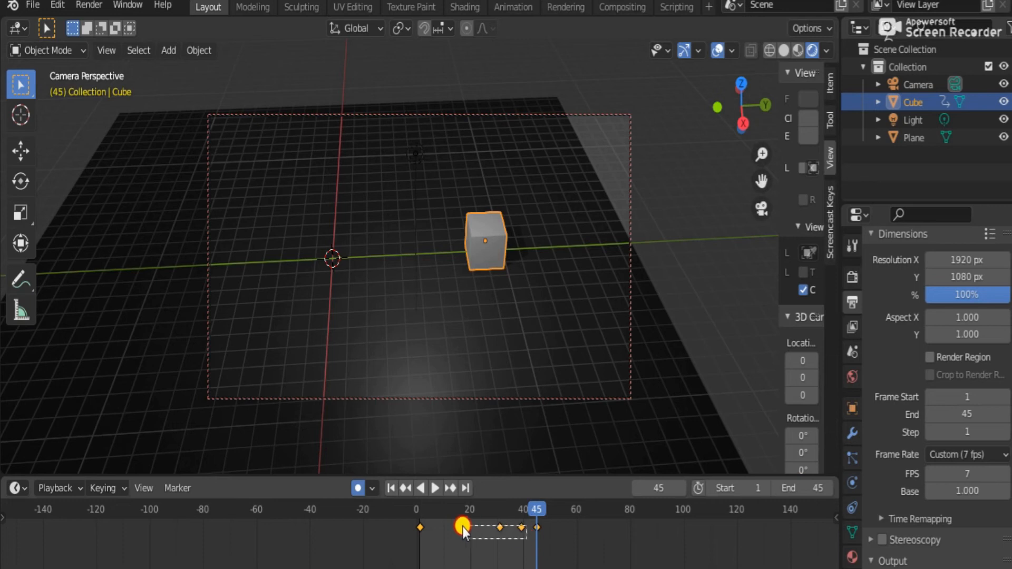
- Move the cube's three middle keyframes earlier, placing them at frames 11, 24 and 35
{"action": "key", "text": "g"}
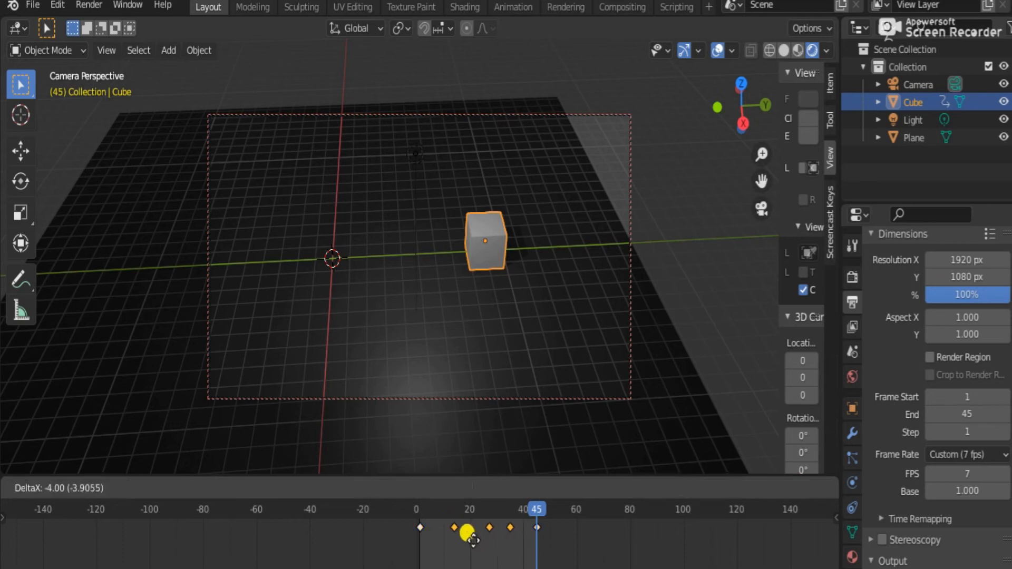
{"action": "left_click", "coordinate": [466, 541]}
{"action": "left_click", "coordinate": [501, 530]}
{"action": "left_click_drag", "start_coordinate": [501, 530], "coordinate": [509, 533]}
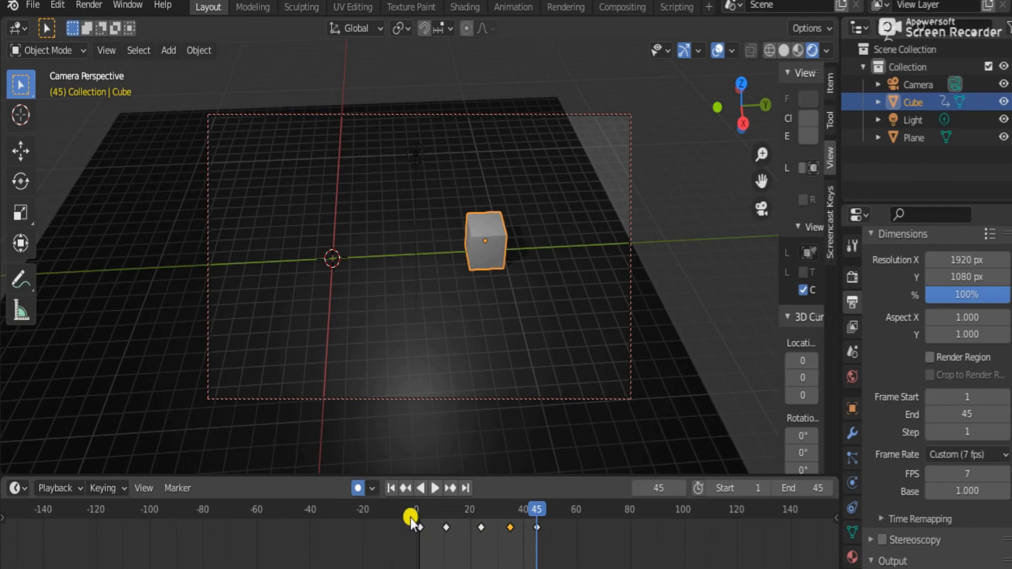
- Play the shortened animation from the start and turn off locking the camera to the view
{"action": "left_click", "coordinate": [418, 507]}
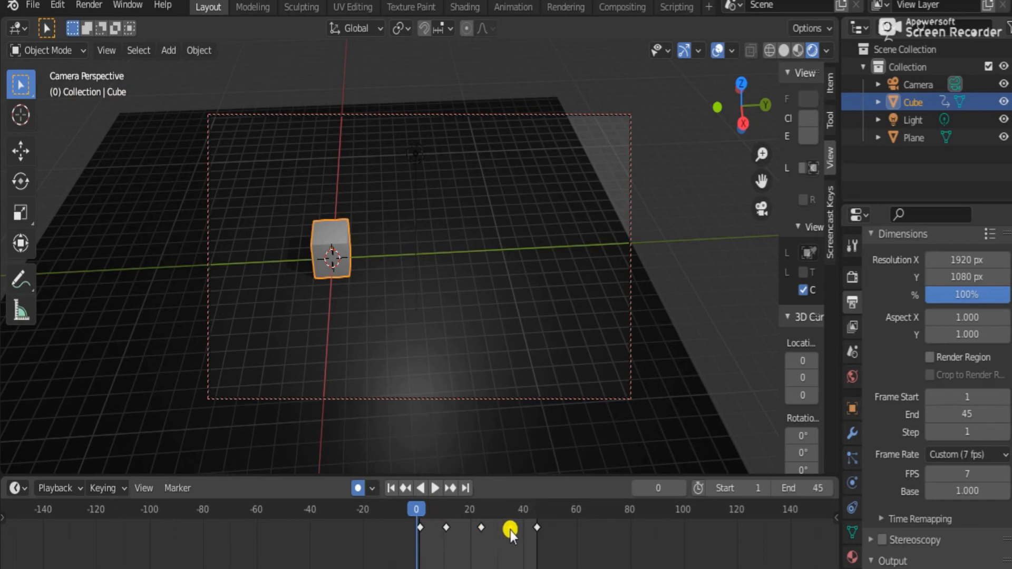
{"action": "key", "text": "space"}
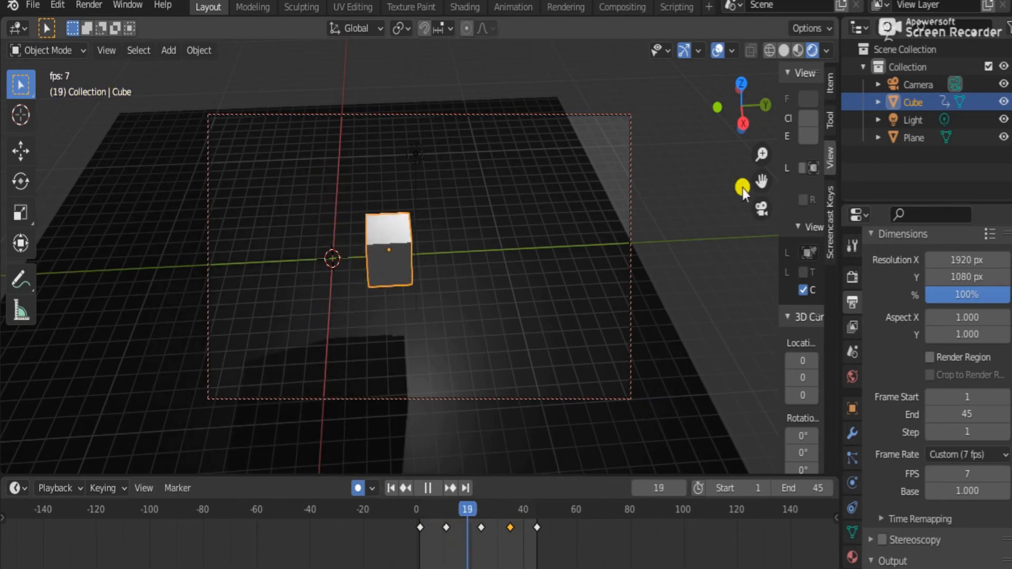
{"action": "left_click_drag", "start_coordinate": [745, 109], "coordinate": [761, 102]}
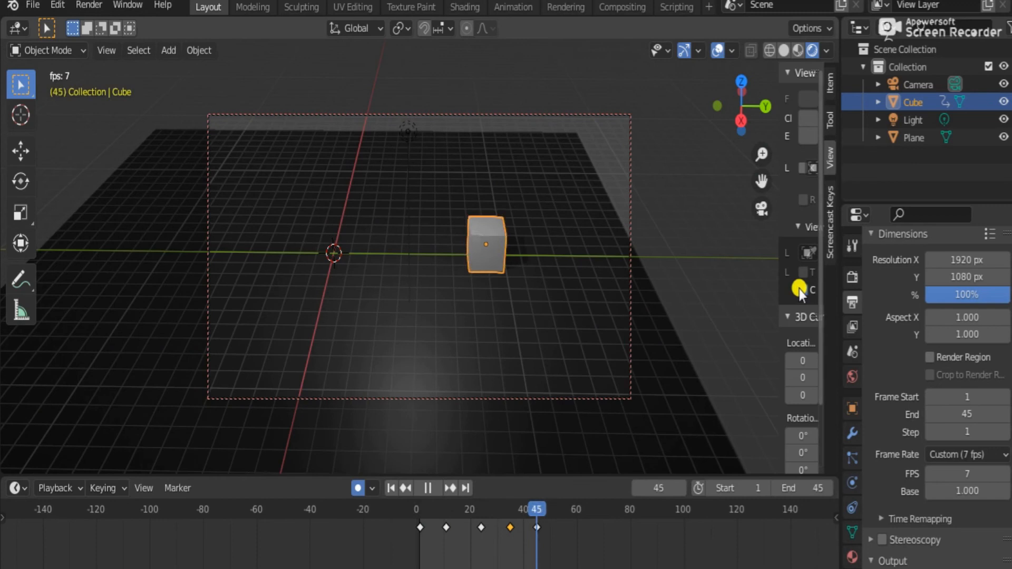
{"action": "left_click", "coordinate": [801, 290]}
{"action": "left_click_drag", "start_coordinate": [741, 105], "coordinate": [825, 118]}
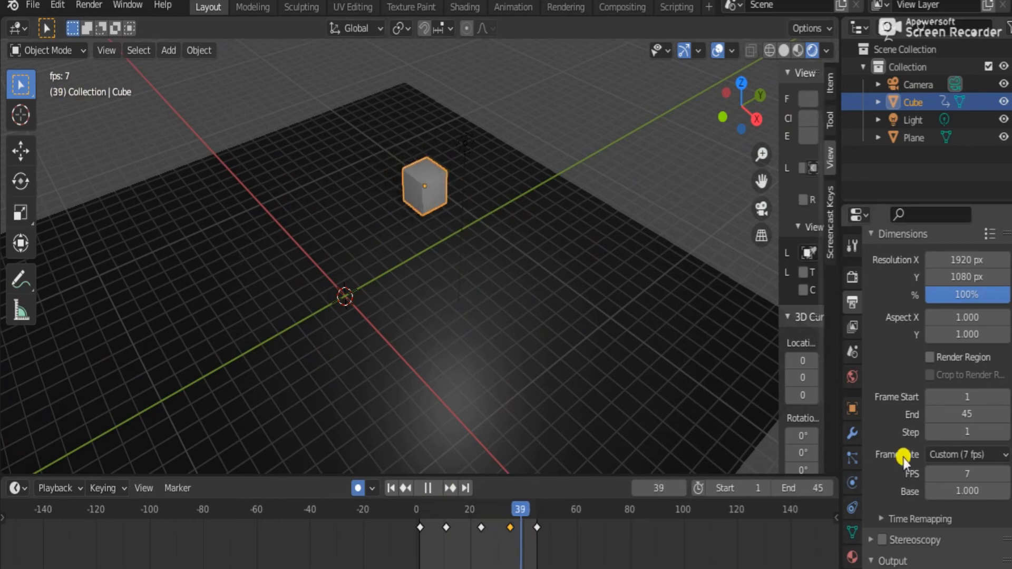
- Examine the cube's motion at 7 fps from a high angle, pausing and resuming playback at several points
{"action": "left_click", "coordinate": [966, 474]}
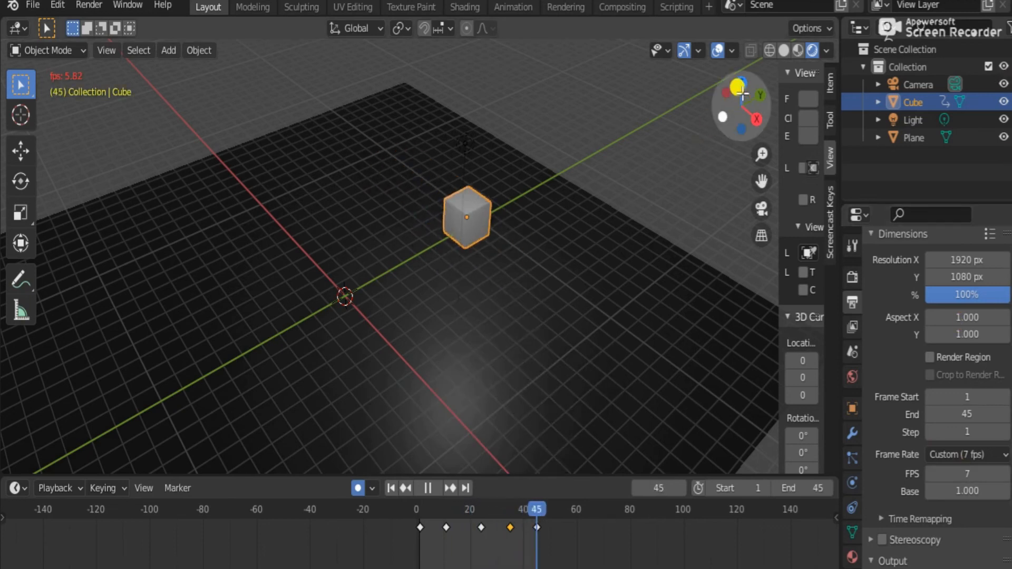
{"action": "left_click_drag", "start_coordinate": [737, 95], "coordinate": [468, 235]}
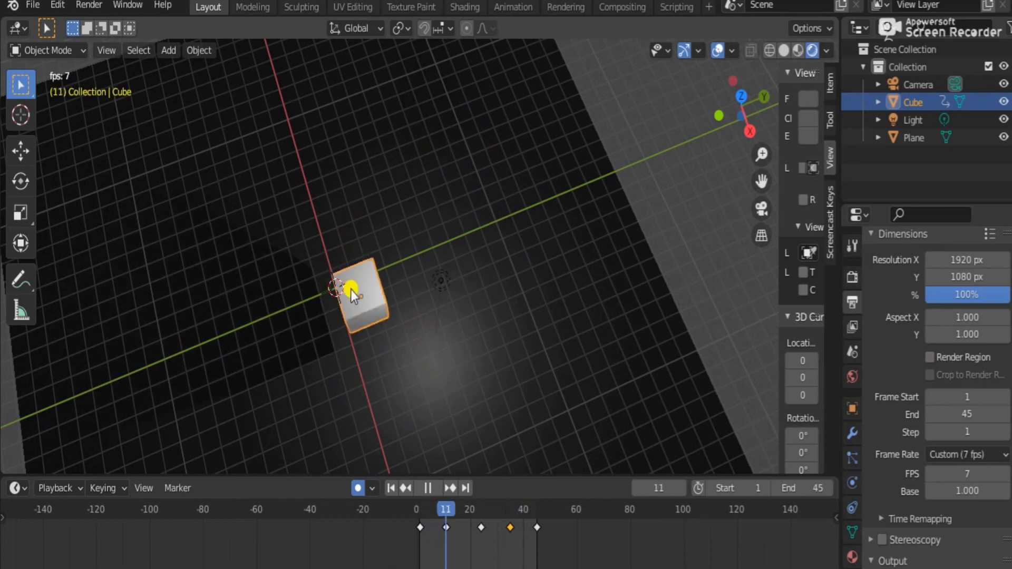
{"action": "key", "text": "space"}
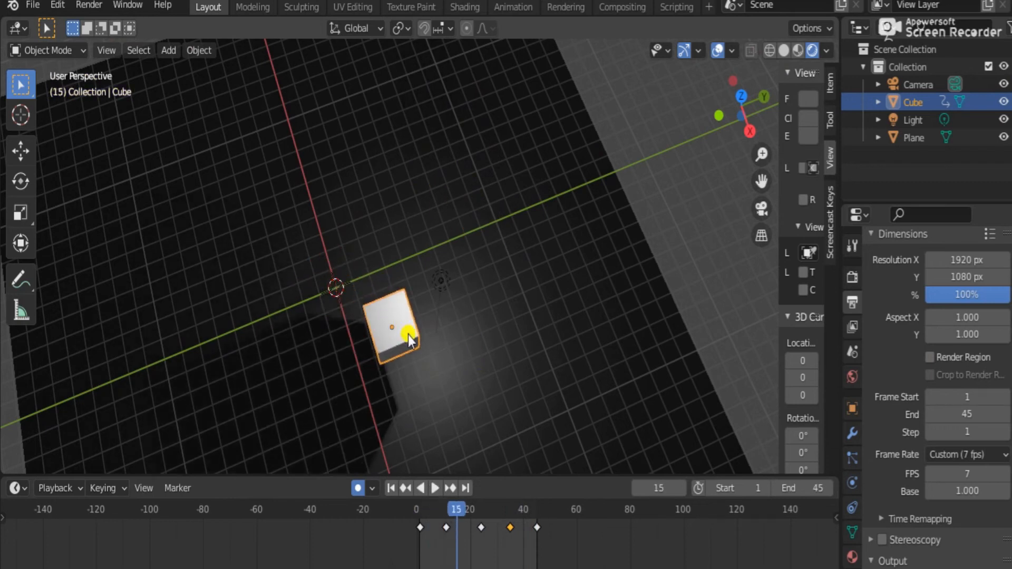
{"action": "key", "text": "space"}
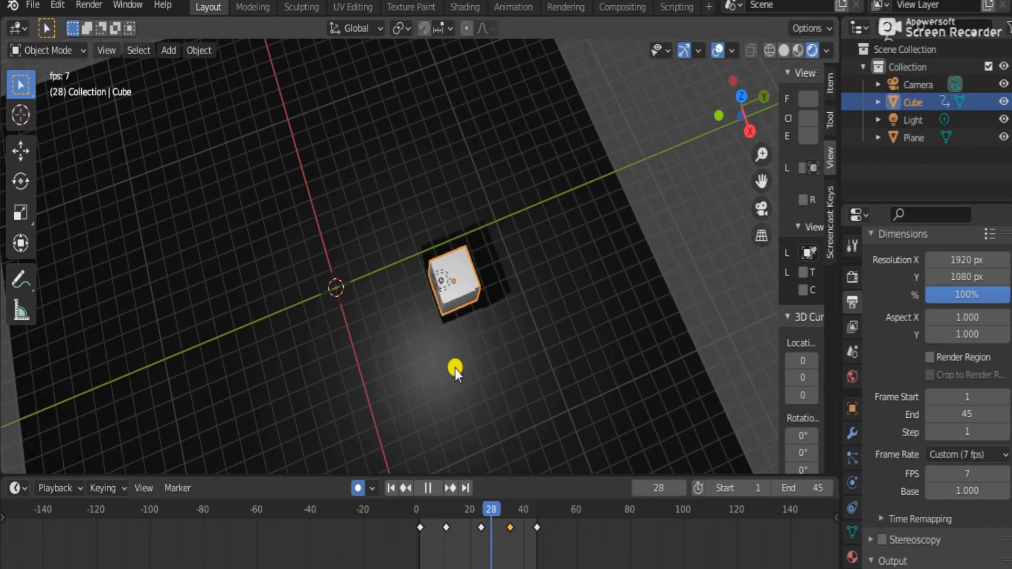
{"action": "key", "text": "space"}
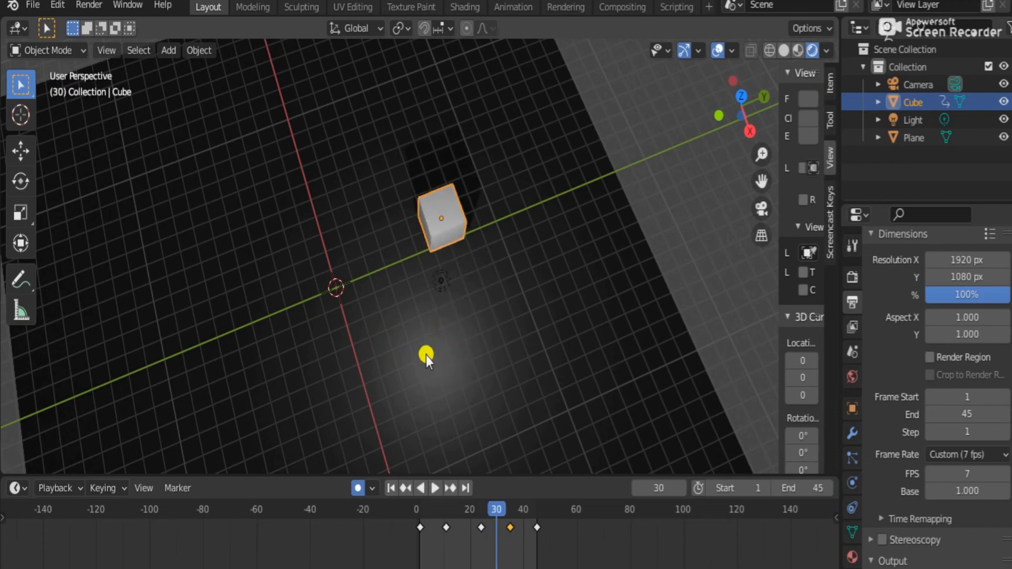
{"action": "key", "text": "space"}
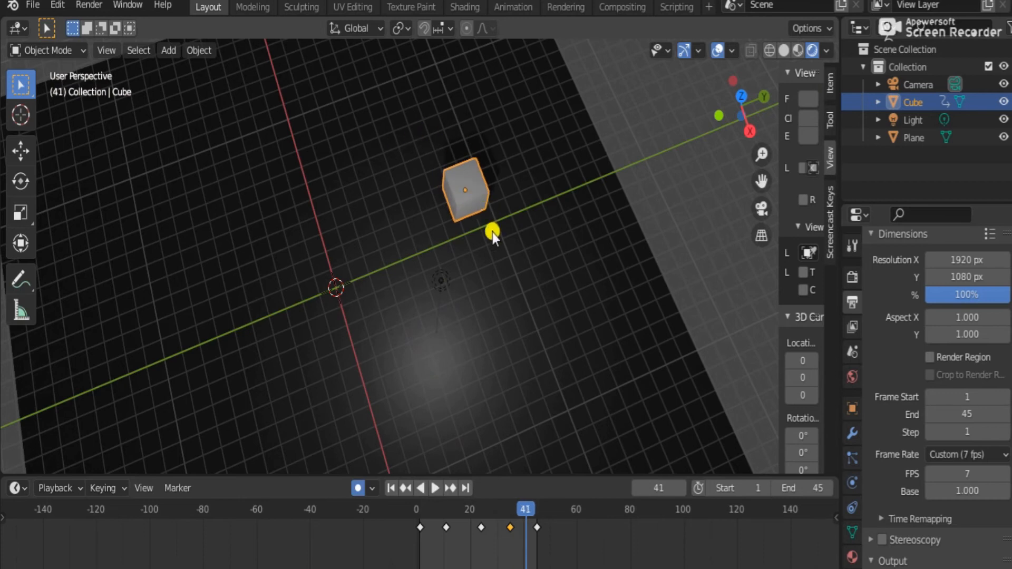
{"action": "key", "text": "space"}
{"action": "key", "text": "space"}
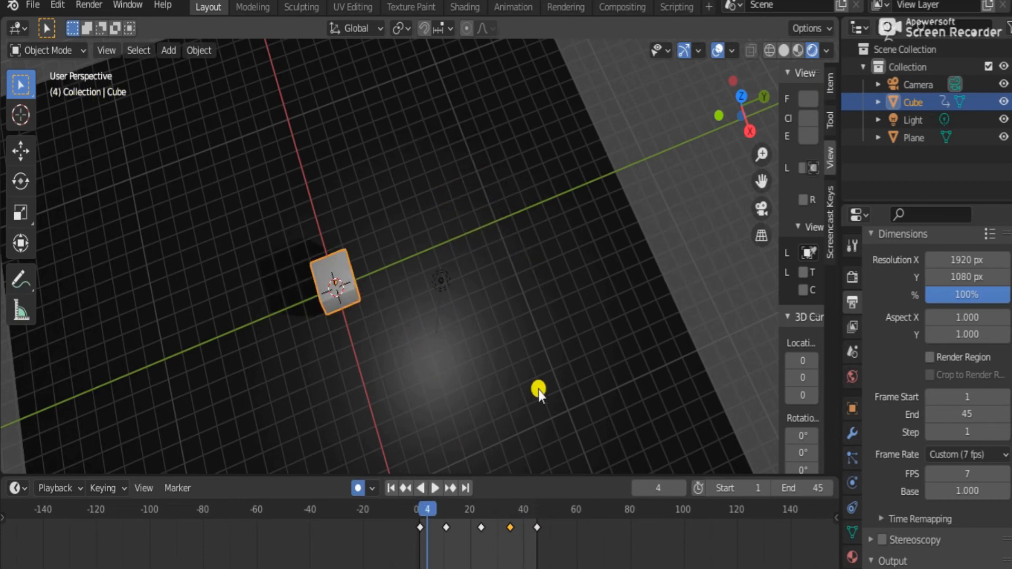
- Set the scene's frame rate to 24 fps
{"action": "left_click", "coordinate": [957, 473]}
{"action": "type", "text": "24"}
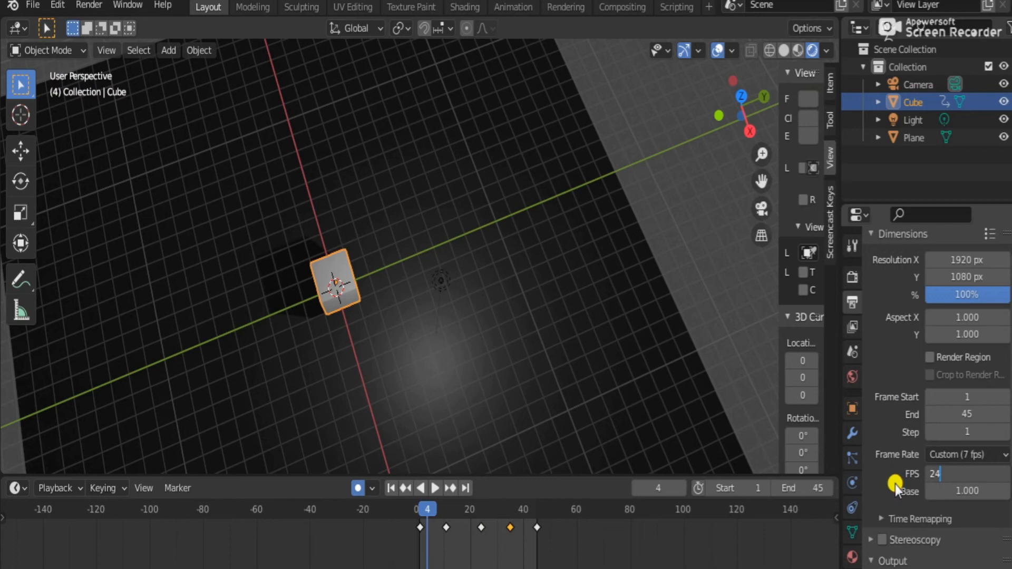
{"action": "key", "text": "Return"}
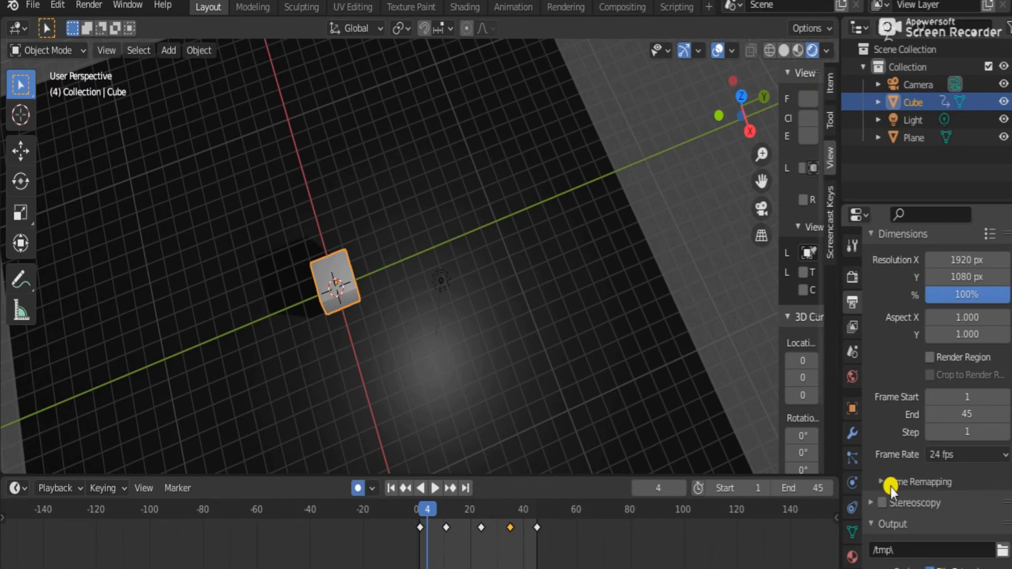
- Play the animation at 24 fps from a lower angle, pausing repeatedly to examine the cube's movement between keyframes
{"action": "left_click", "coordinate": [479, 514]}
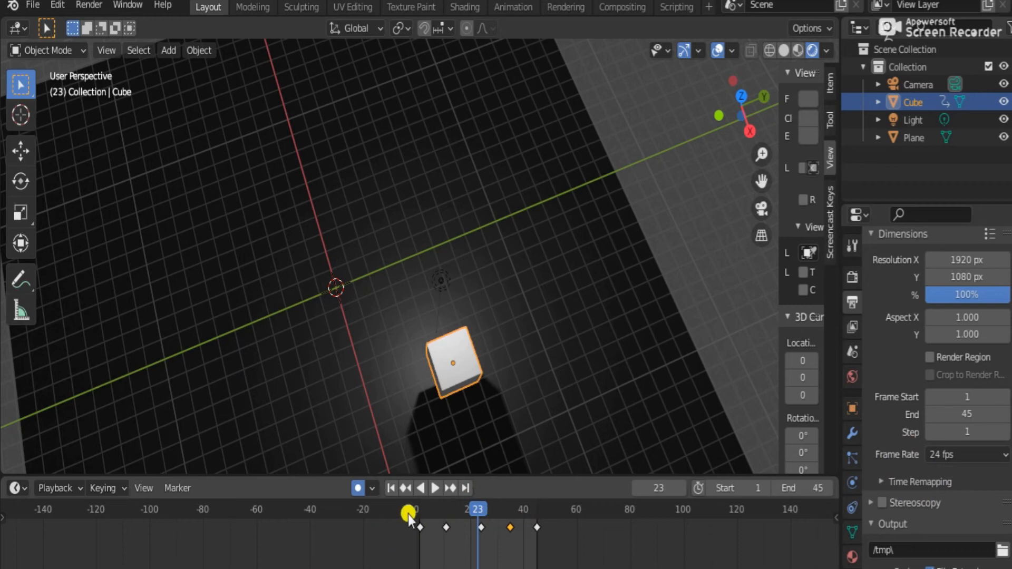
{"action": "key", "text": "space"}
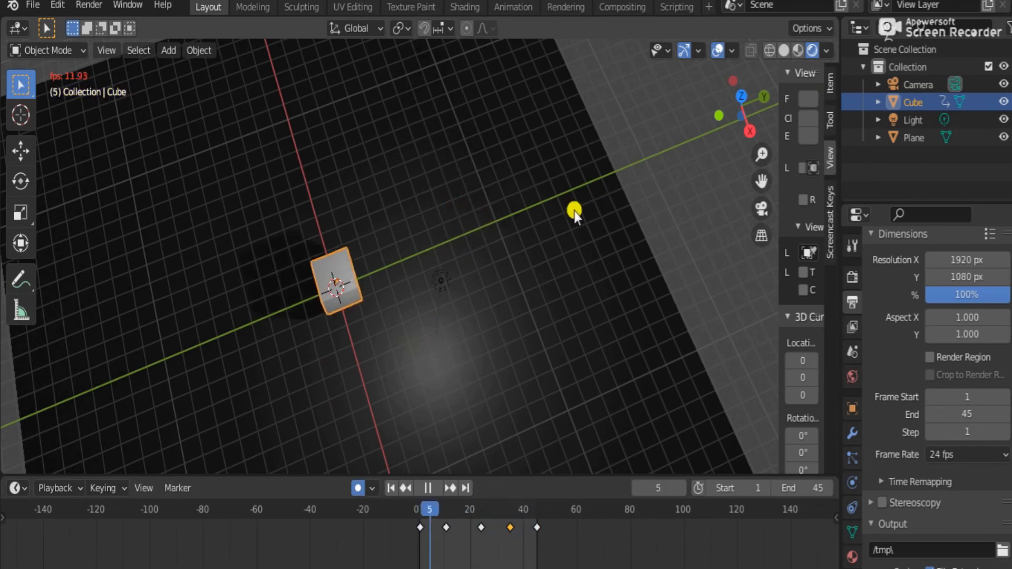
{"action": "left_click_drag", "start_coordinate": [736, 108], "coordinate": [682, 151]}
{"action": "left_click_drag", "start_coordinate": [724, 101], "coordinate": [685, 147]}
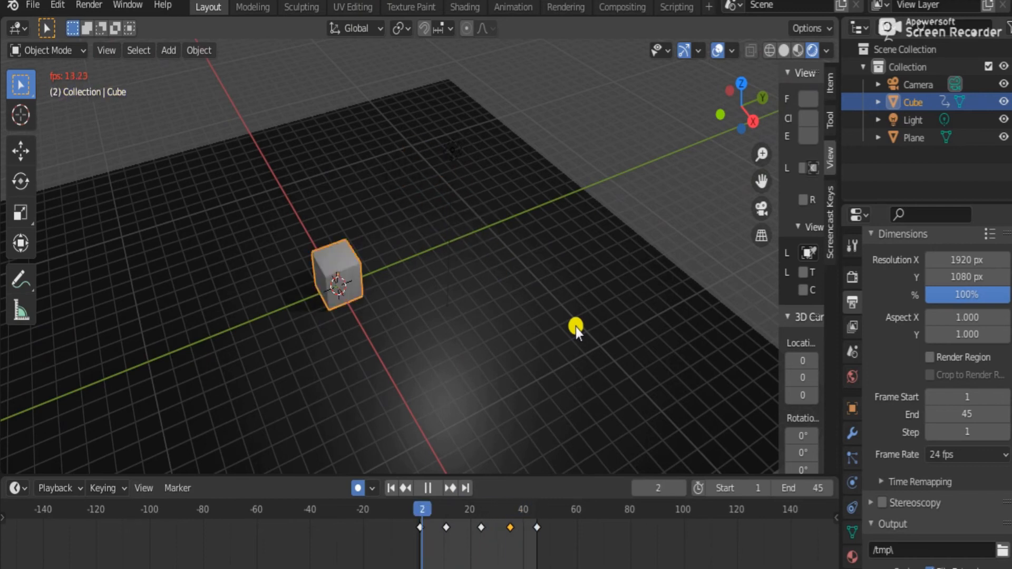
{"action": "key", "text": "space"}
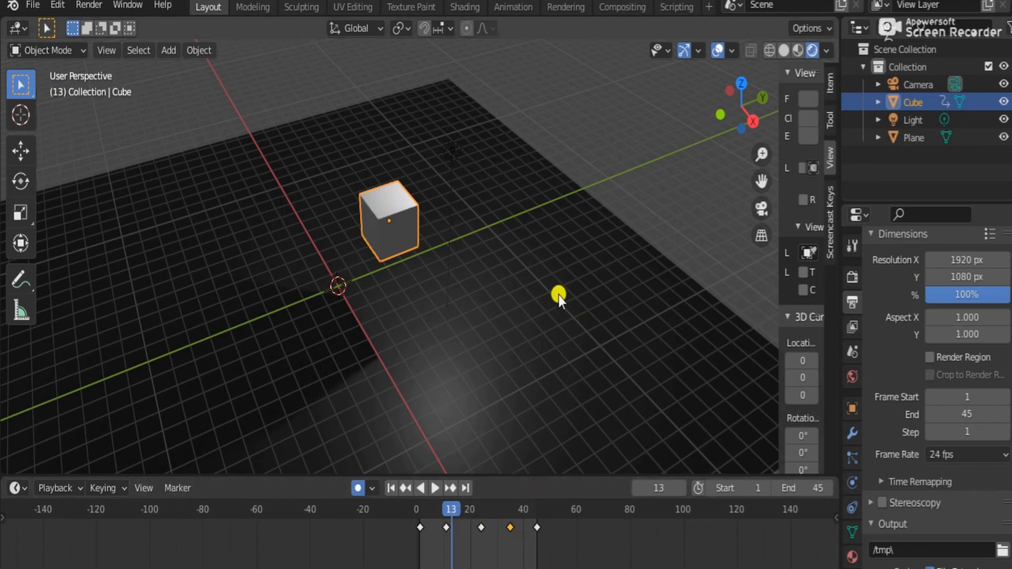
{"action": "key", "text": "space"}
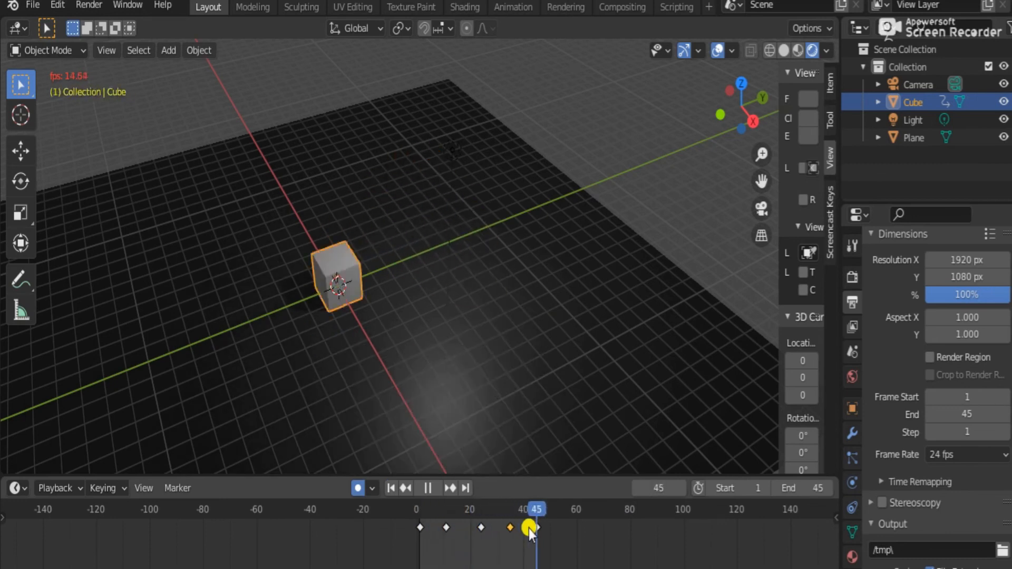
{"action": "key", "text": "space"}
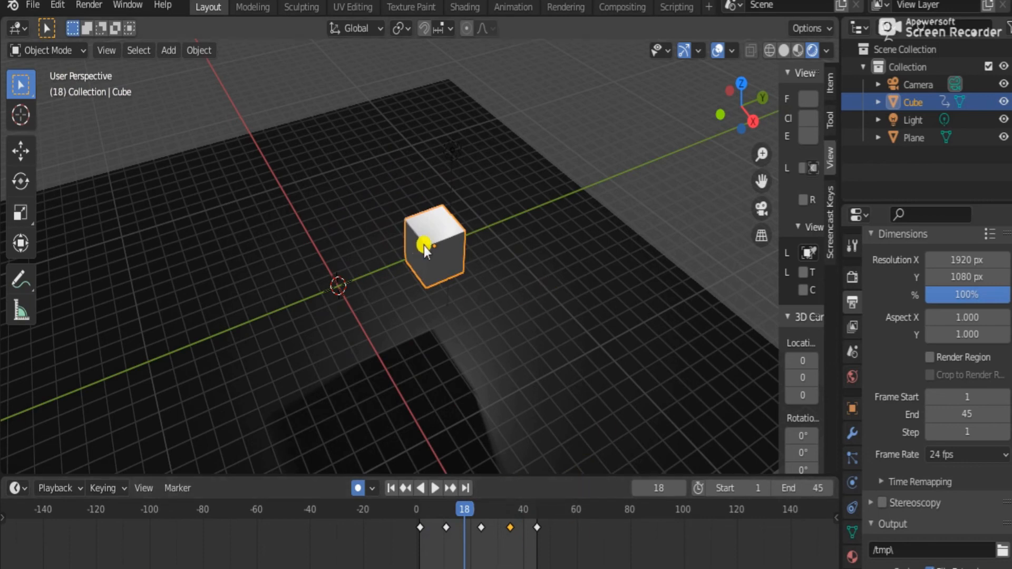
{"action": "key", "text": "space"}
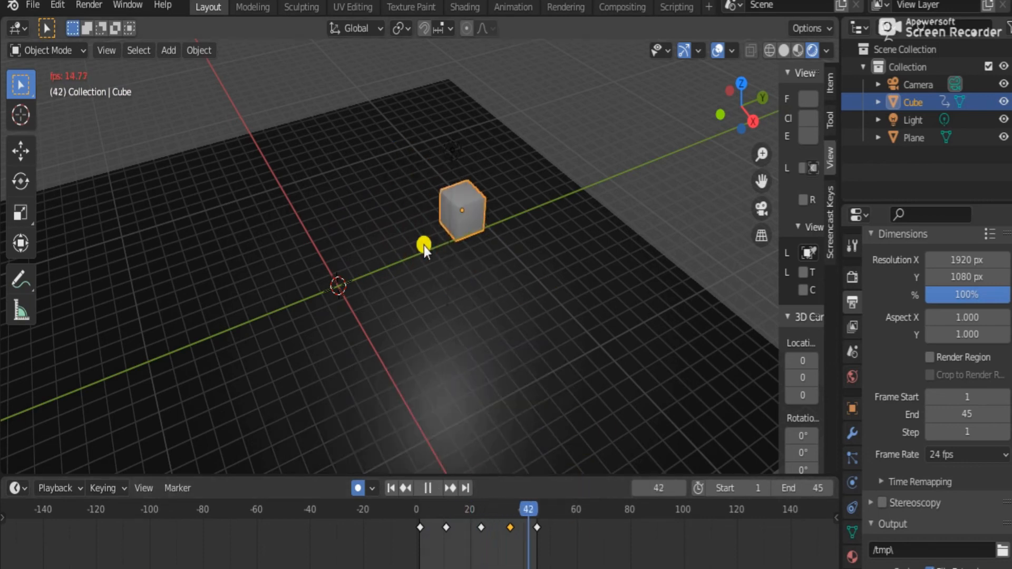
{"action": "key", "text": "space"}
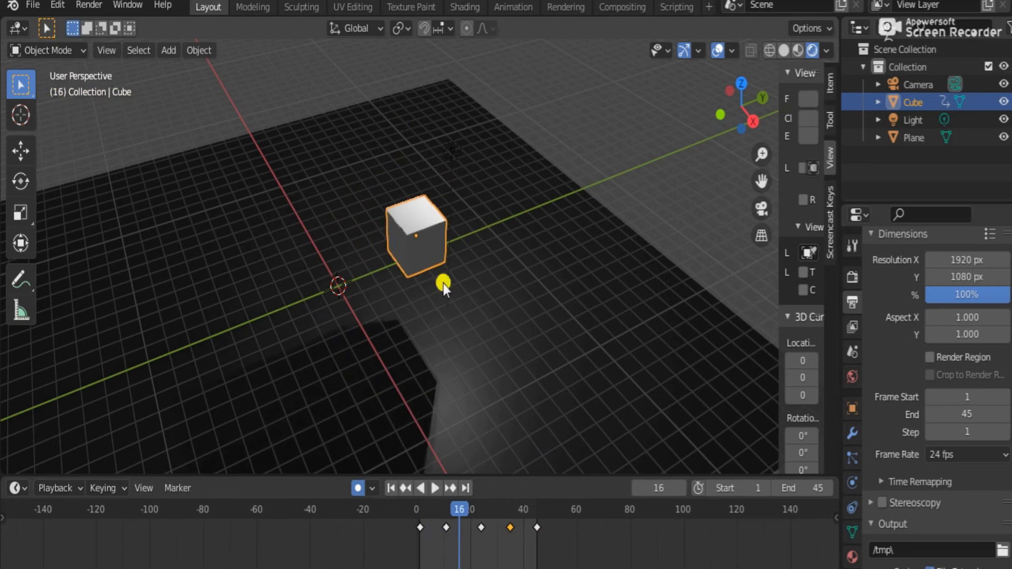
- Switch the timeline area to the Graph Editor and enlarge it to show the cube's animation curves
{"action": "left_click", "coordinate": [24, 488]}
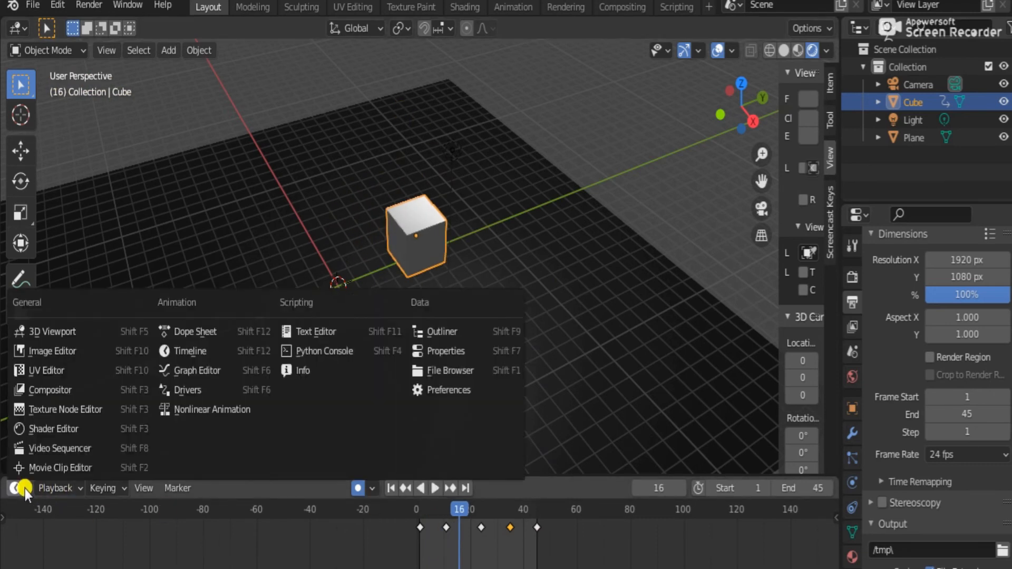
{"action": "left_click", "coordinate": [208, 371]}
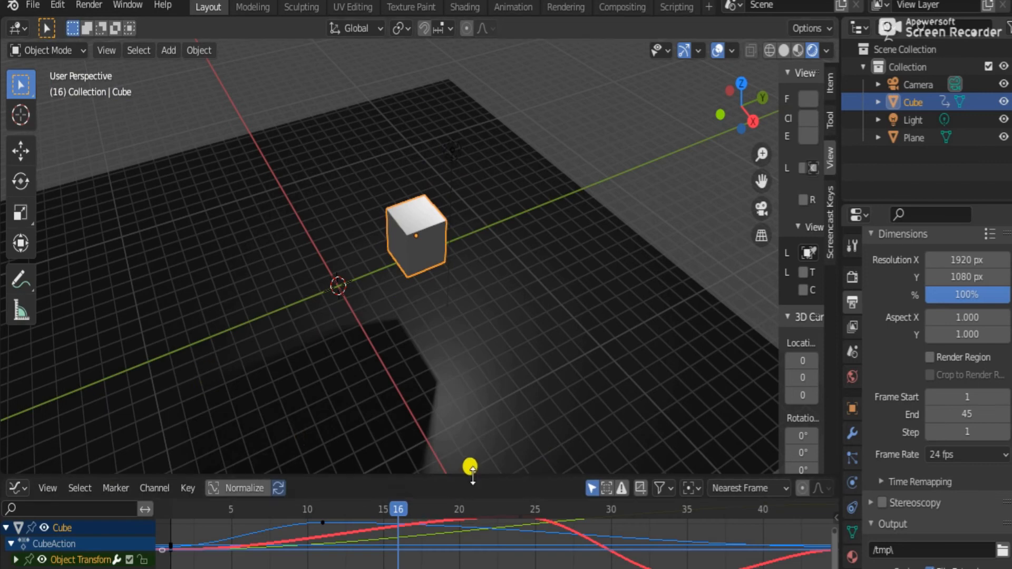
{"action": "left_click_drag", "start_coordinate": [472, 473], "coordinate": [527, 297]}
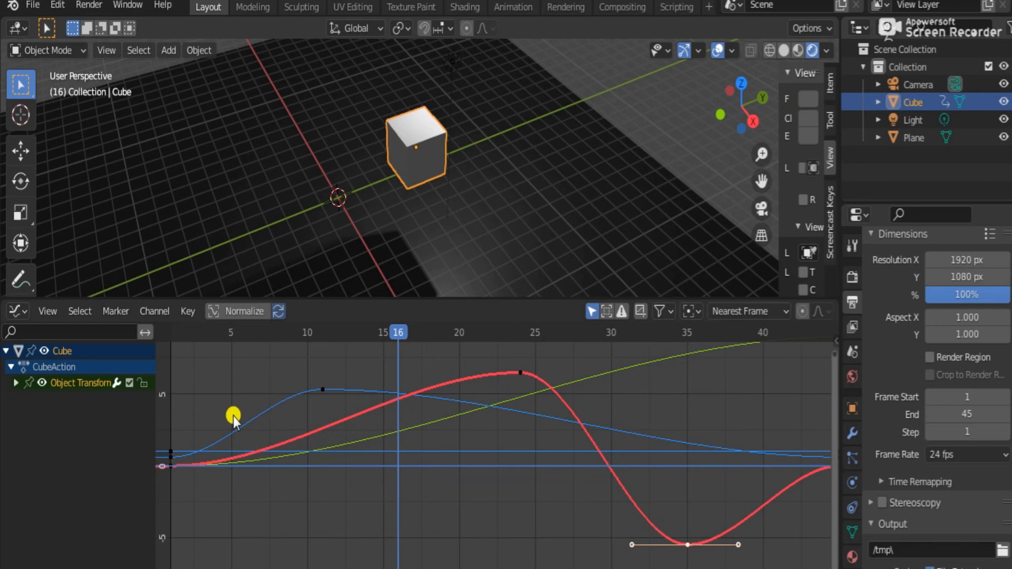
- Expand the cube's Object Transforms channels and play the animation from frame 1 to compare its motion with all the curves
{"action": "left_click", "coordinate": [17, 383]}
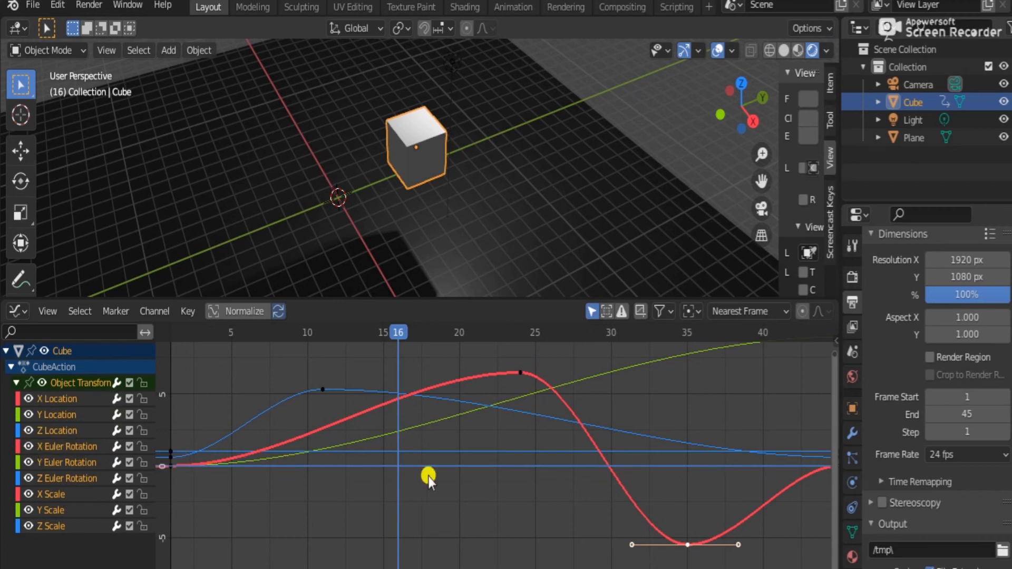
{"action": "scroll", "coordinate": [579, 404], "scroll_direction": "down", "scroll_amount": 5}
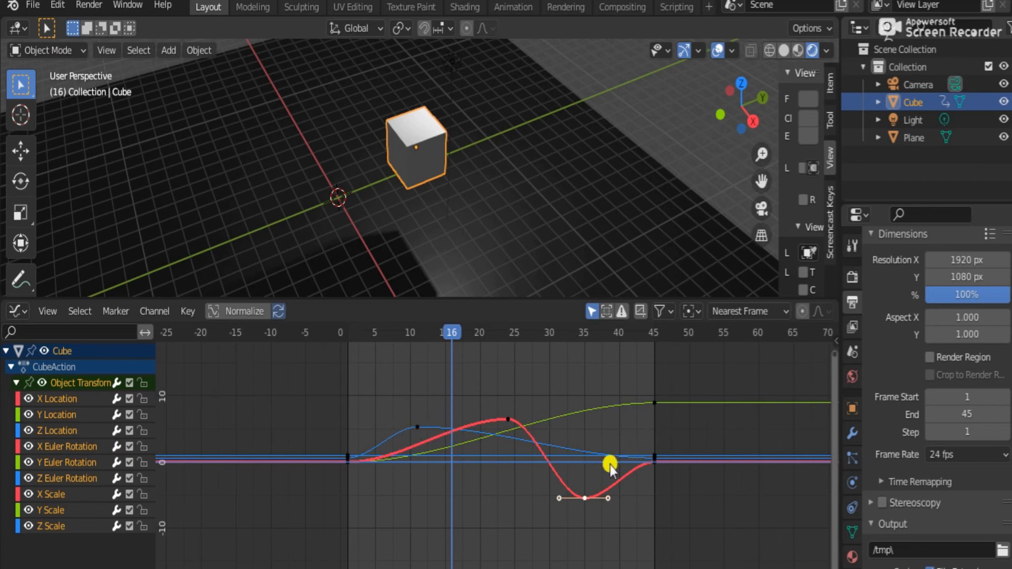
{"action": "left_click", "coordinate": [347, 340]}
{"action": "key", "text": "space"}
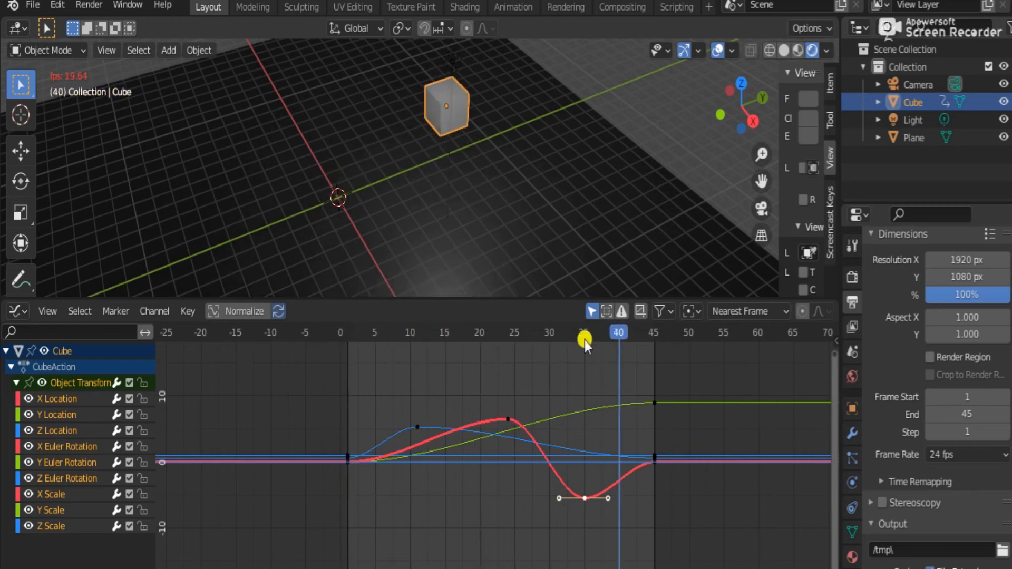
{"action": "key", "text": "Escape"}
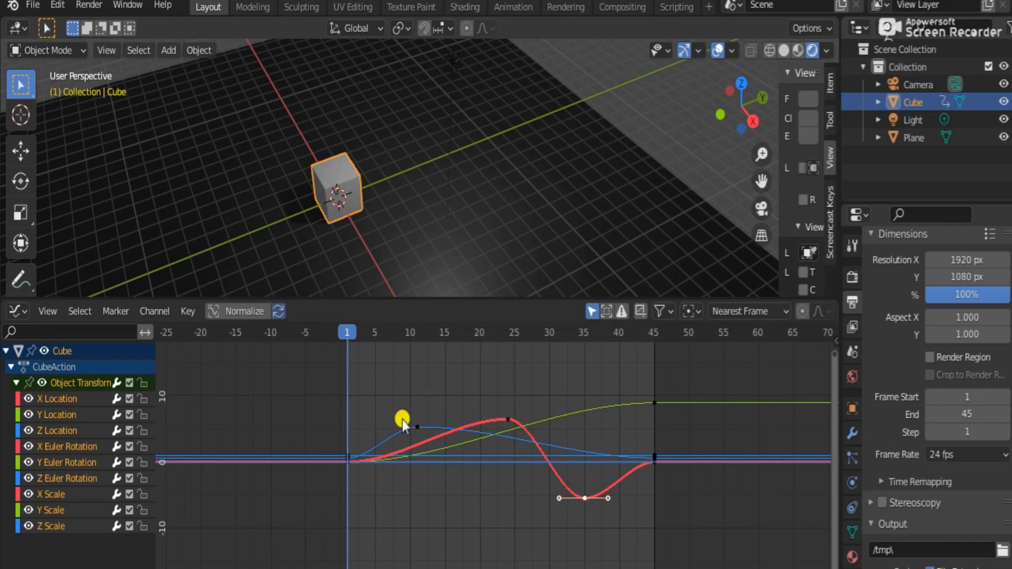
{"action": "key", "text": "space"}
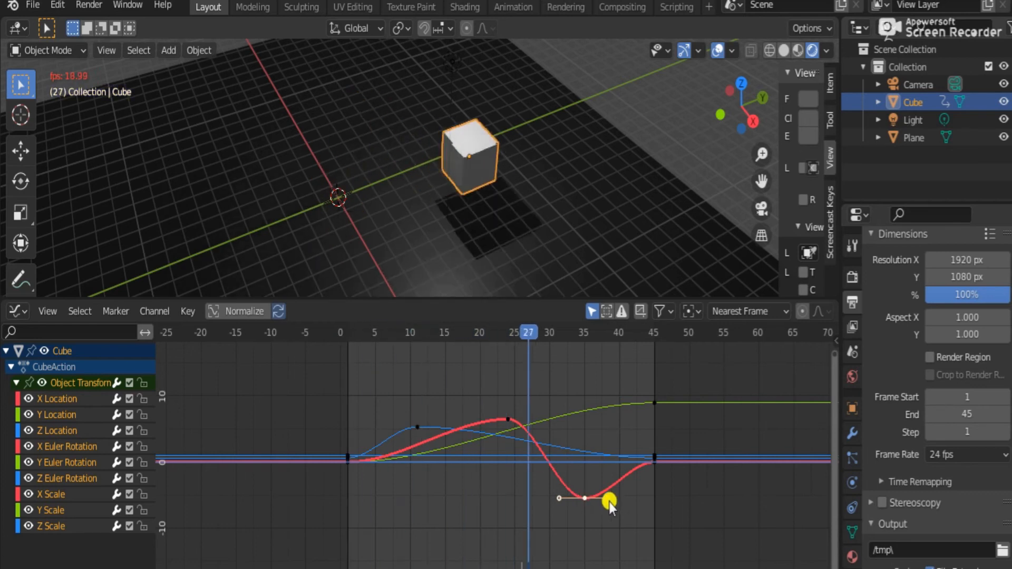
{"action": "key", "text": "space"}
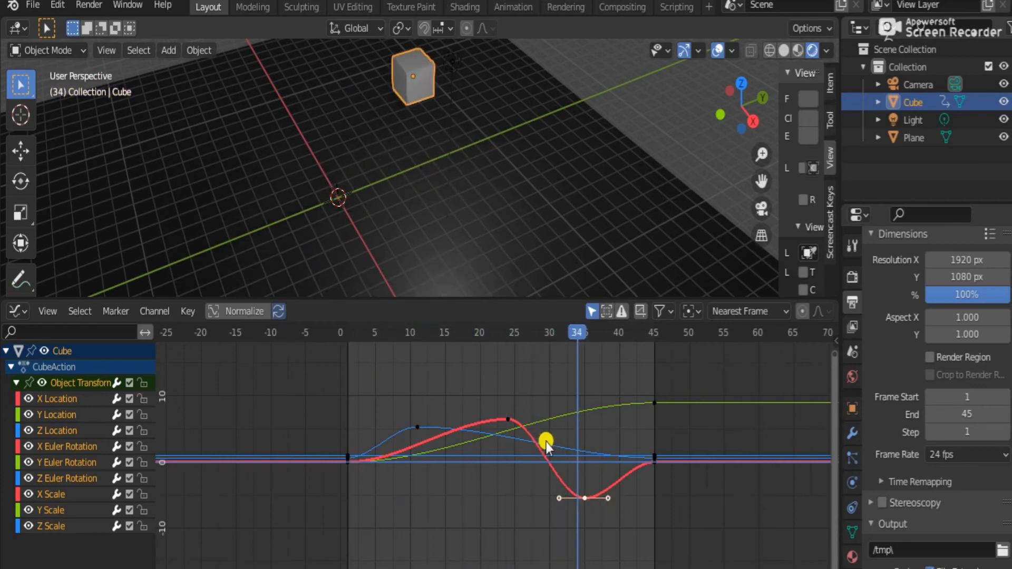
- Select the Z Location keyframe at the curve's first peak and play from frame 1, pausing at frame 17 to examine the rise
{"action": "left_click", "coordinate": [402, 431]}
{"action": "left_click", "coordinate": [422, 428]}
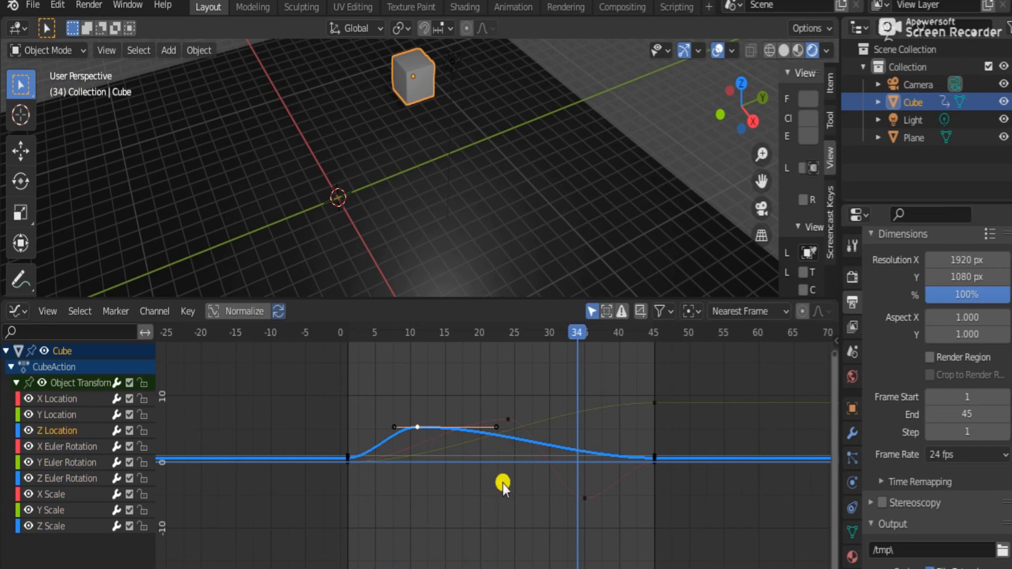
{"action": "left_click", "coordinate": [346, 336]}
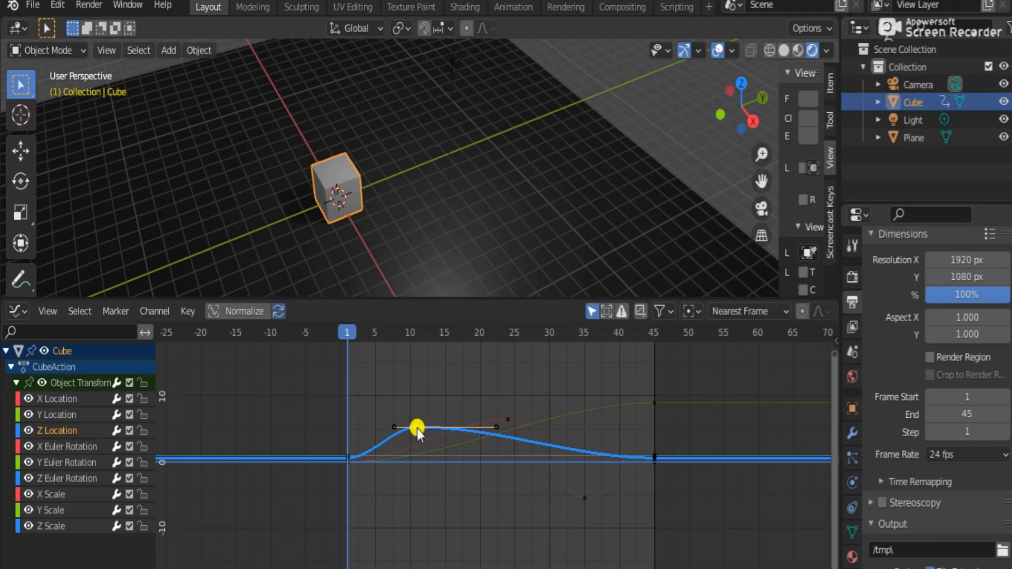
{"action": "key", "text": "space"}
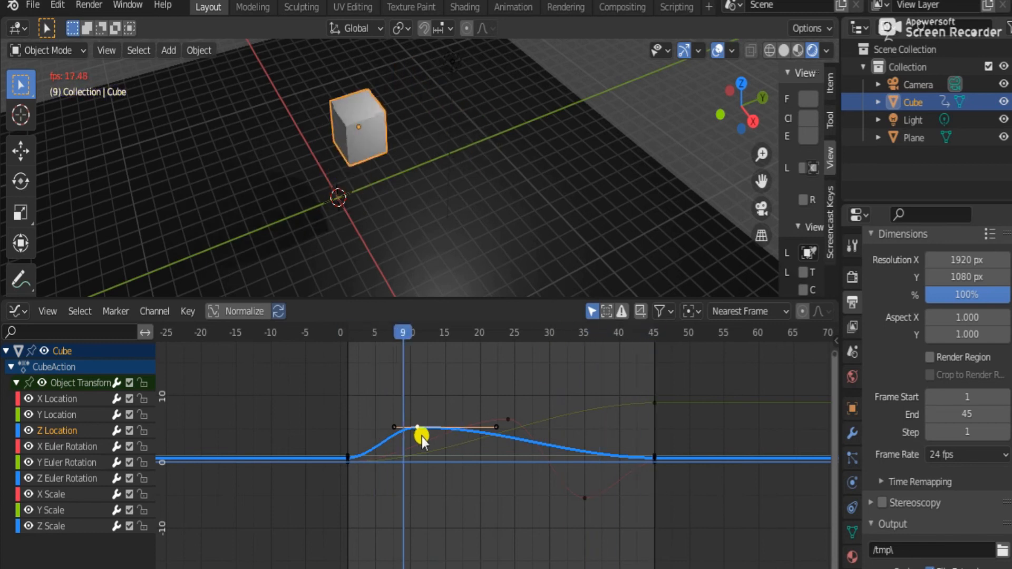
{"action": "key", "text": "space"}
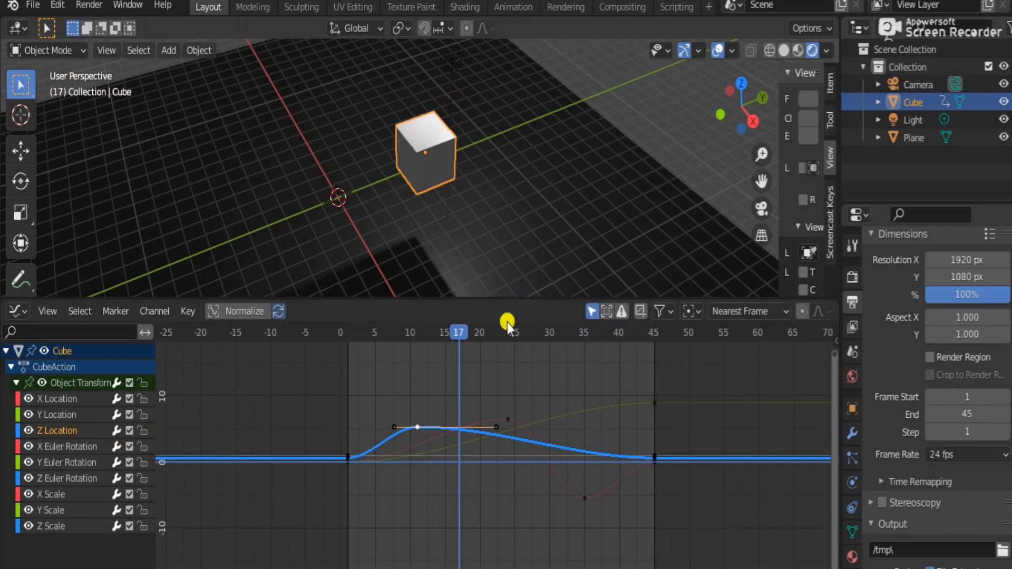
- Try enlarging the cube uniformly to more than twice its size at frame 17, and undo the resize
{"action": "left_click", "coordinate": [428, 163]}
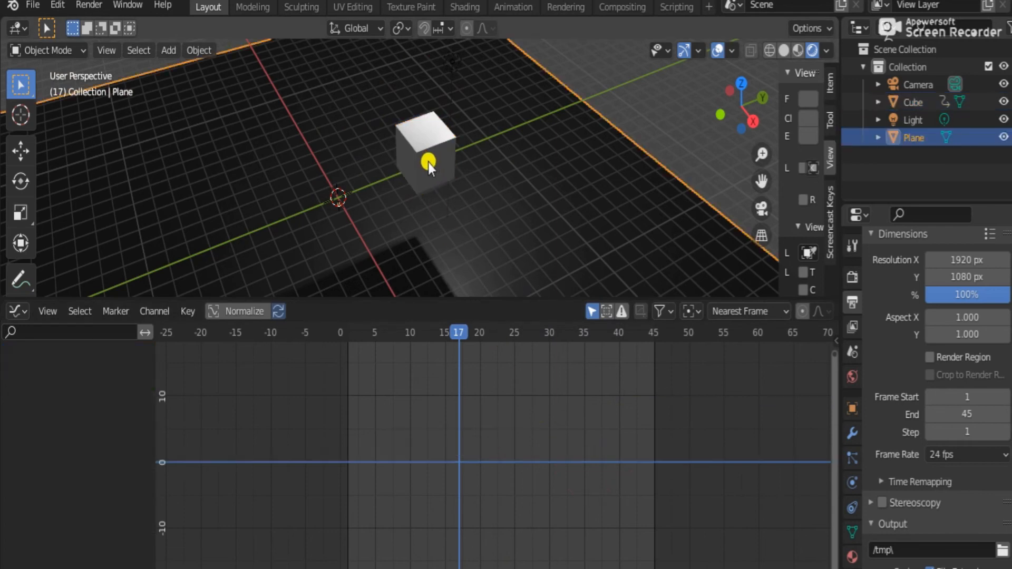
{"action": "left_click", "coordinate": [429, 162]}
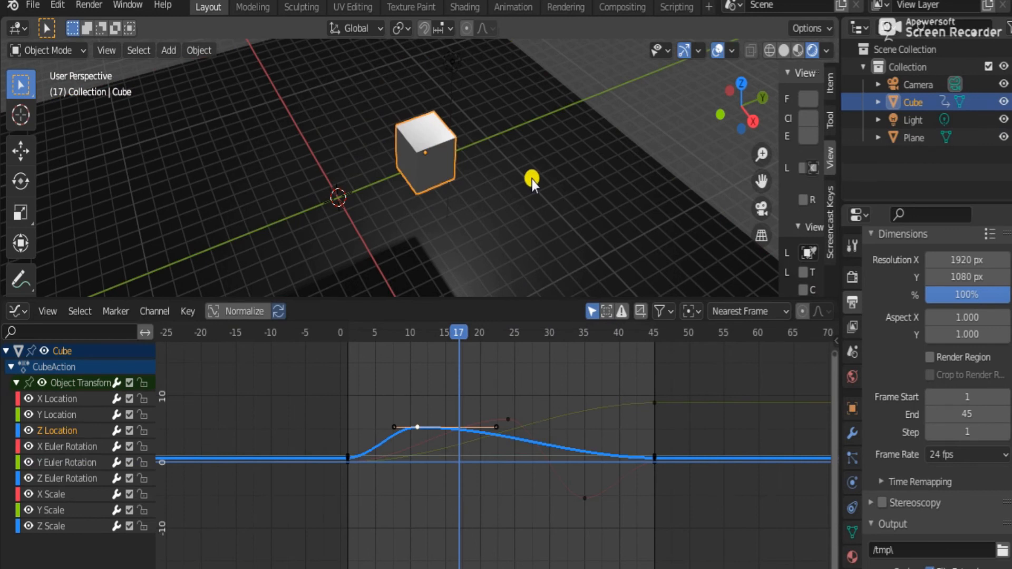
{"action": "key", "text": "s"}
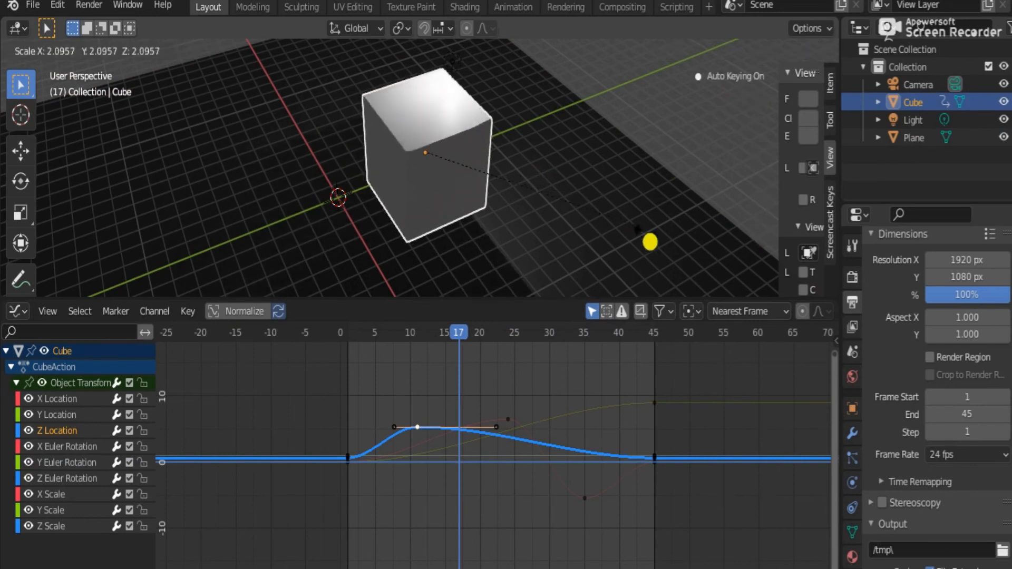
{"action": "left_click", "coordinate": [668, 248]}
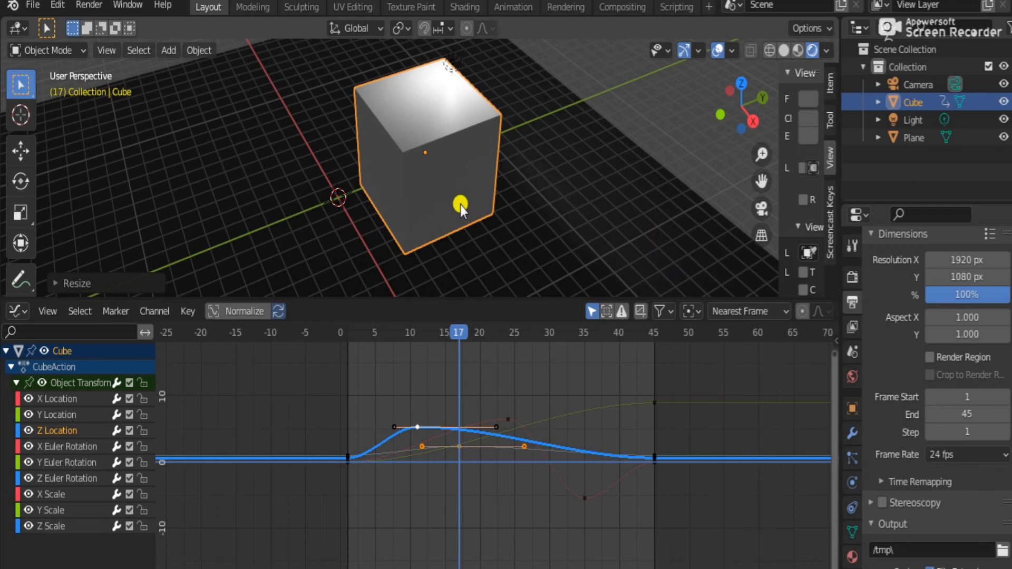
{"action": "key", "text": "ctrl+z"}
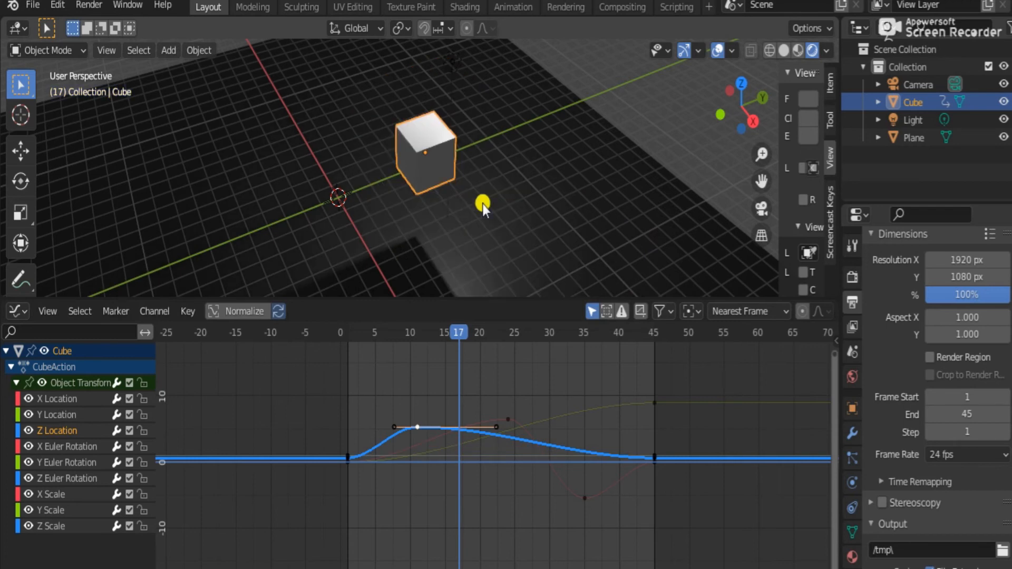
- Try stretching the cube along the global Z axis at frame 17, and undo the stretch
{"action": "key", "text": "s"}
{"action": "key", "text": "z"}
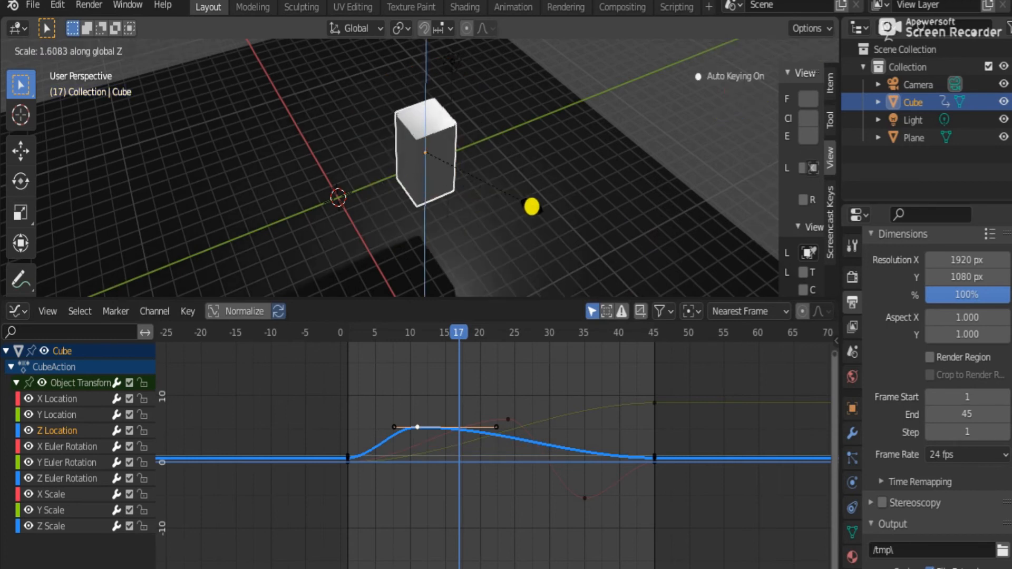
{"action": "left_click", "coordinate": [658, 191]}
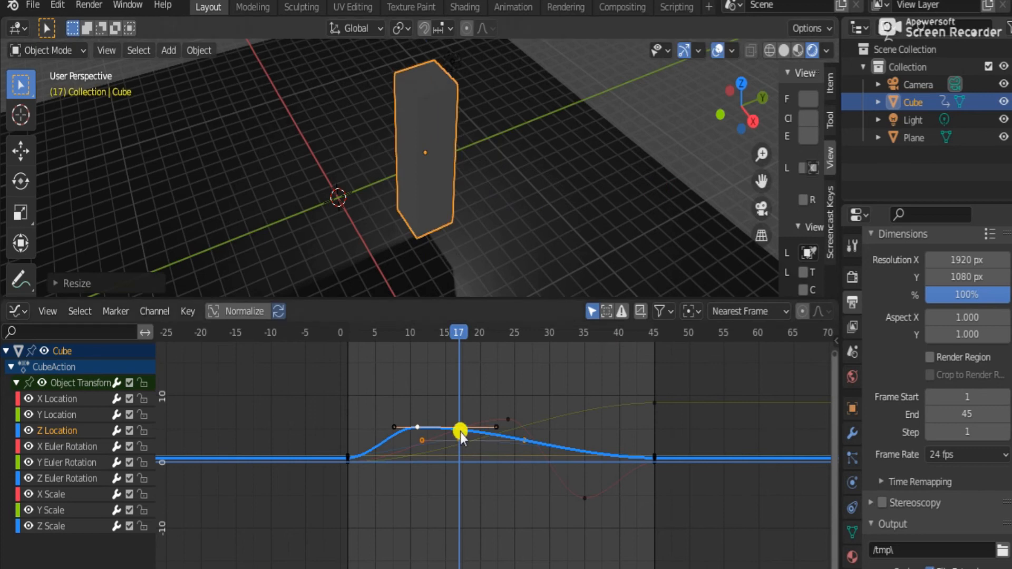
{"action": "key", "text": "ctrl+z"}
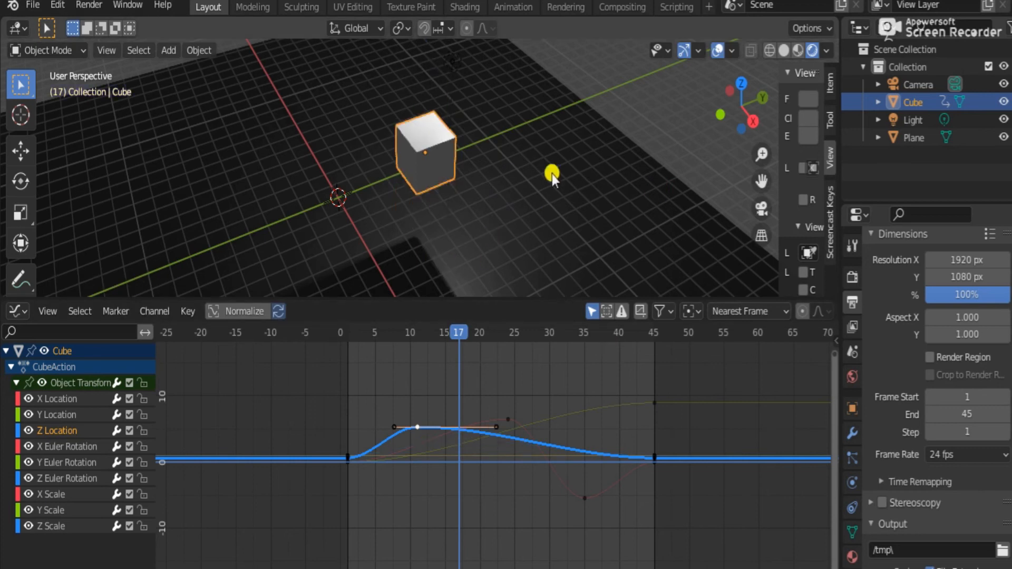
- Shrink the cube to about one third of its original size at frame 17 and insert a Scale keyframe
{"action": "key", "text": "s"}
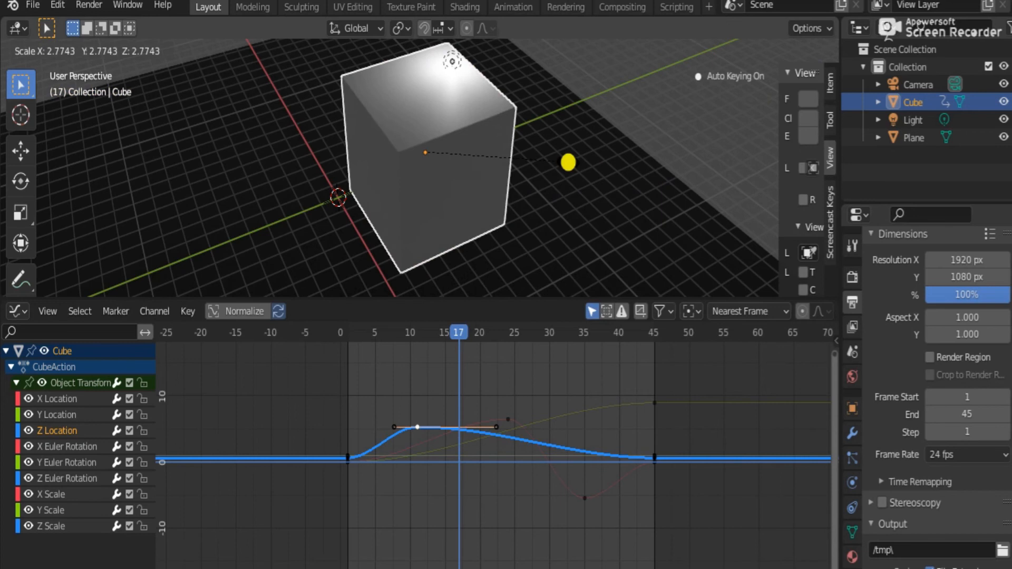
{"action": "left_click", "coordinate": [569, 163]}
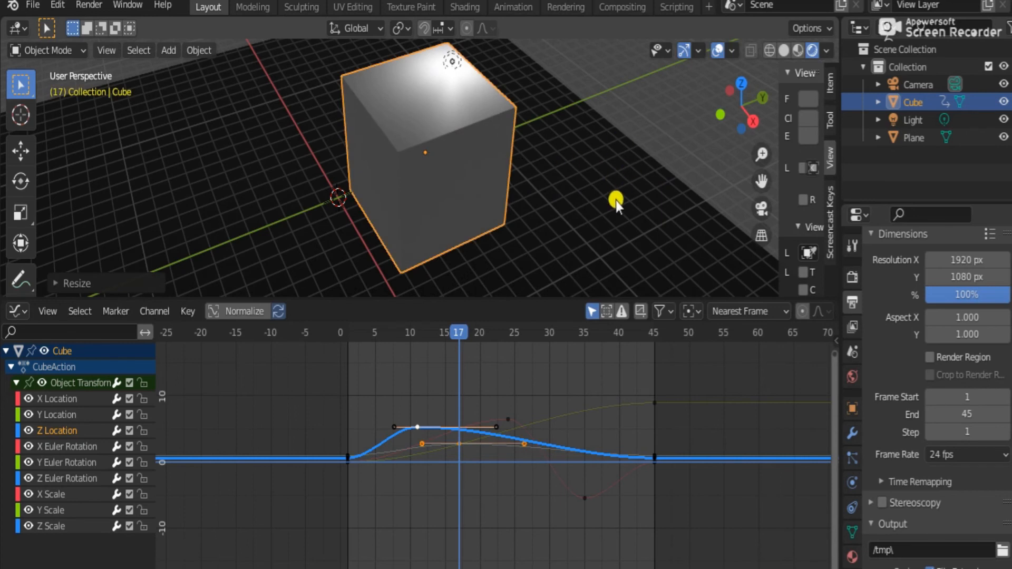
{"action": "key", "text": "s"}
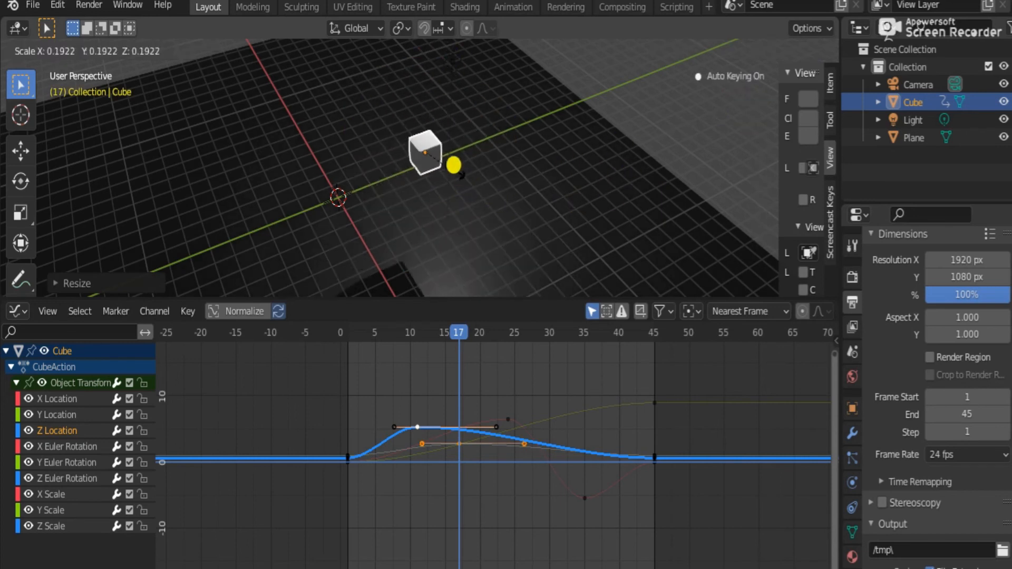
{"action": "left_click", "coordinate": [446, 164]}
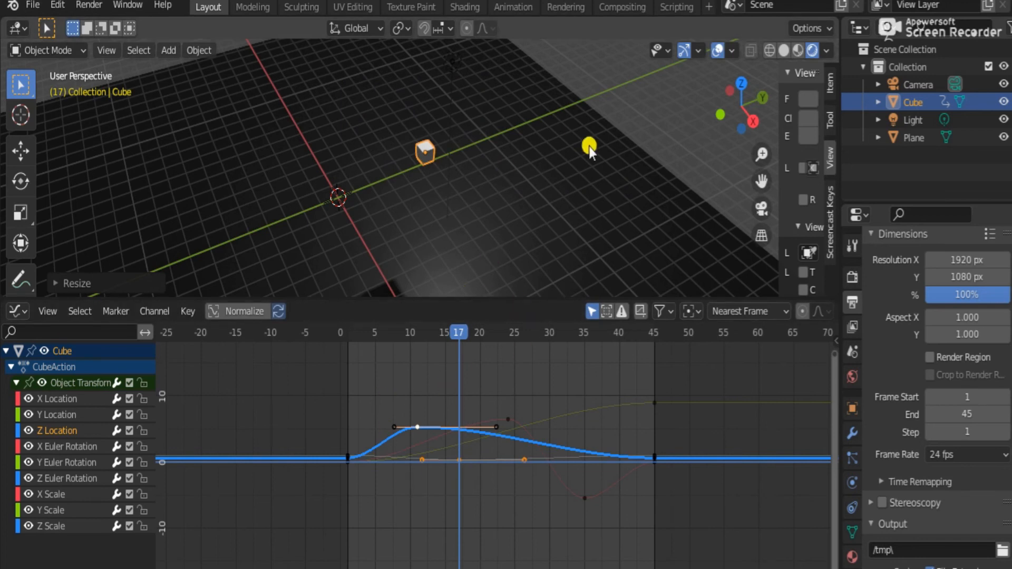
{"action": "key", "text": "i"}
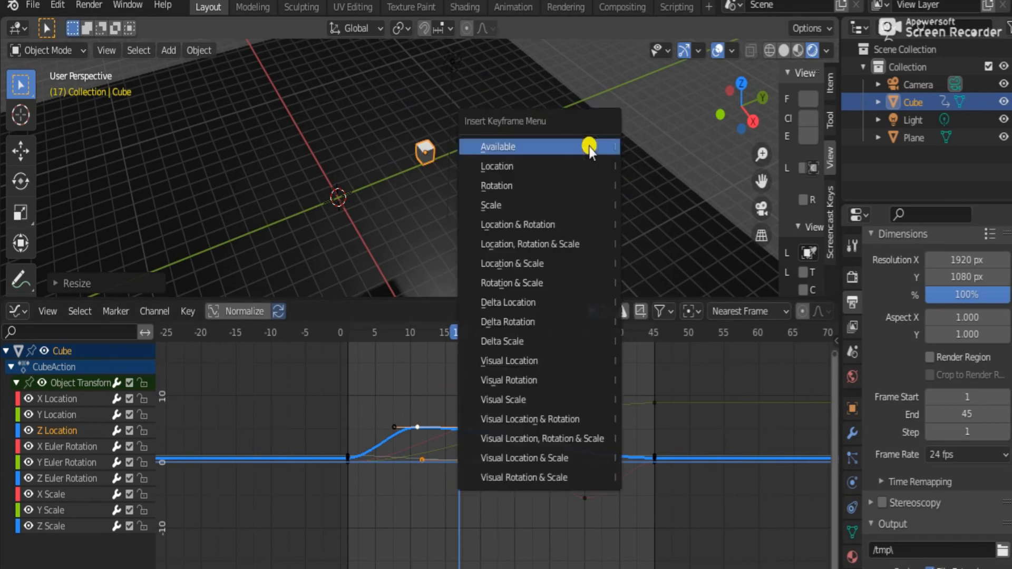
{"action": "left_click", "coordinate": [529, 207]}
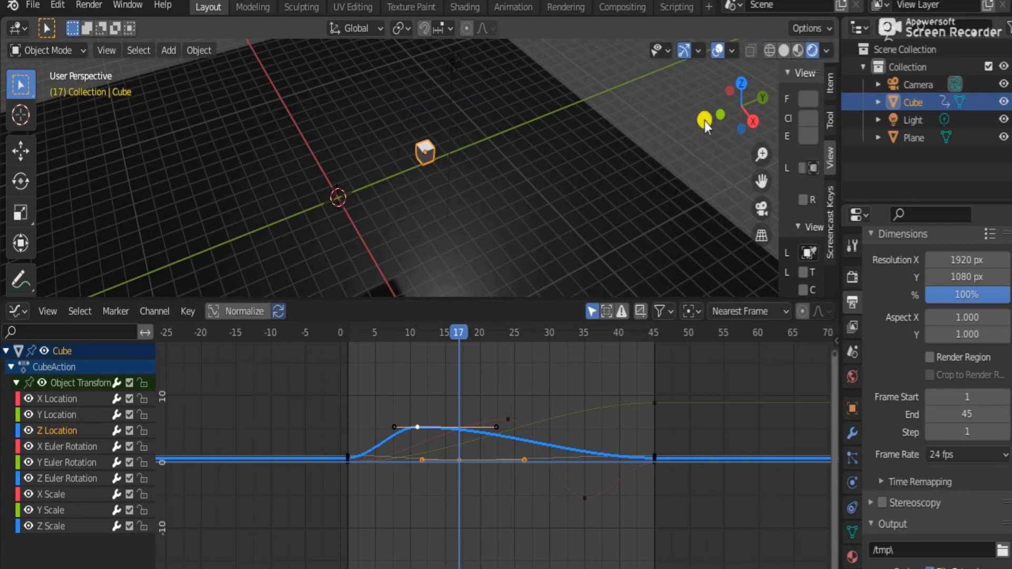
- Move the shrunken cube slightly upward along the global Z axis at frame 17 with auto keying on
{"action": "left_click_drag", "start_coordinate": [754, 97], "coordinate": [593, 145]}
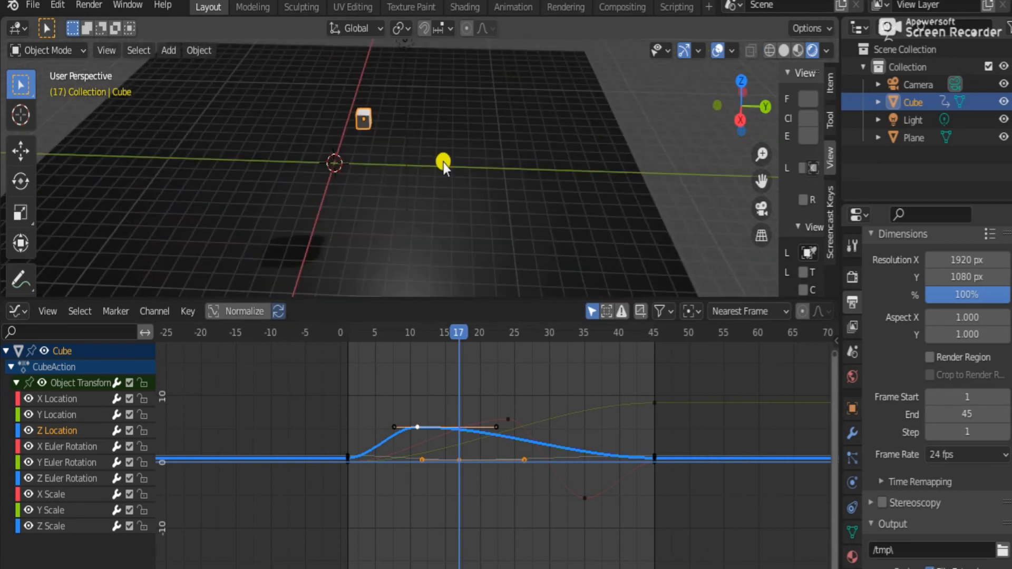
{"action": "key", "text": "i"}
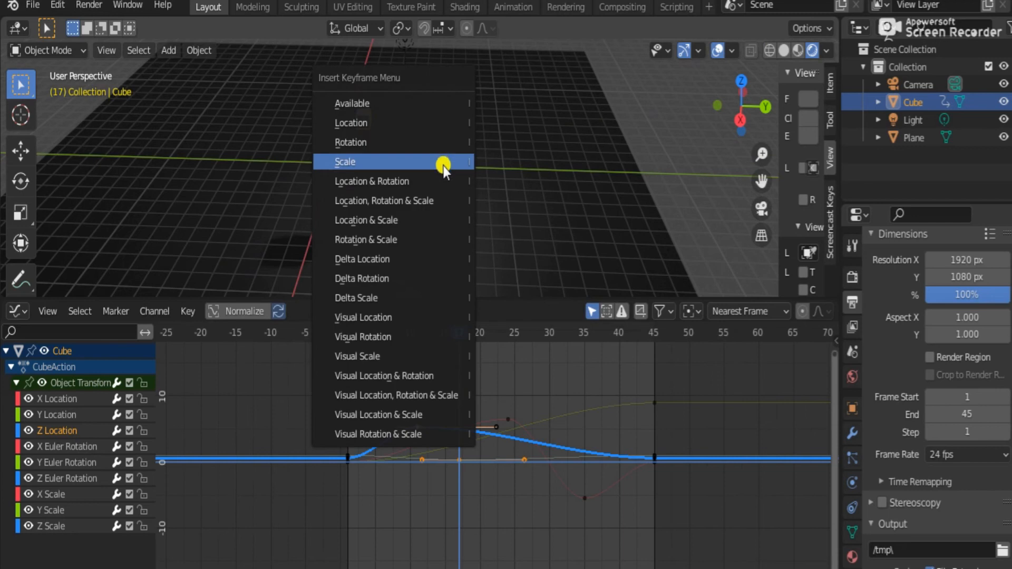
{"action": "left_click", "coordinate": [443, 202]}
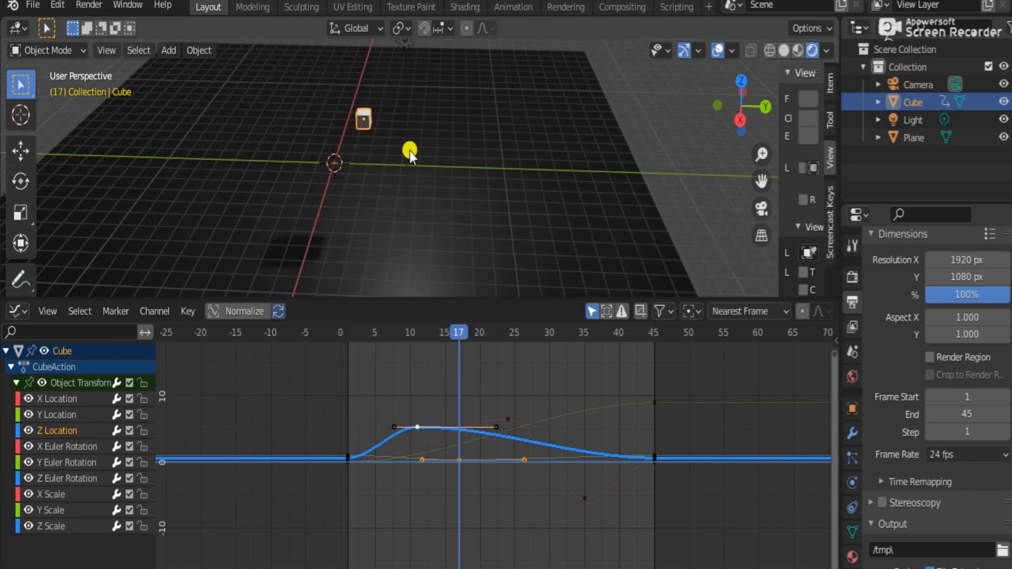
{"action": "key", "text": "g"}
{"action": "key", "text": "z"}
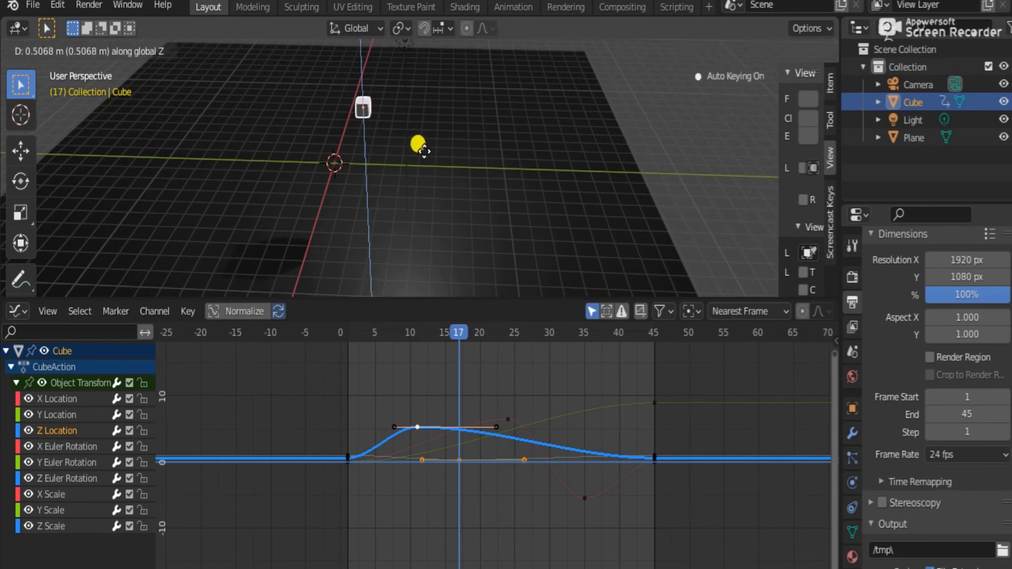
{"action": "left_click", "coordinate": [423, 149]}
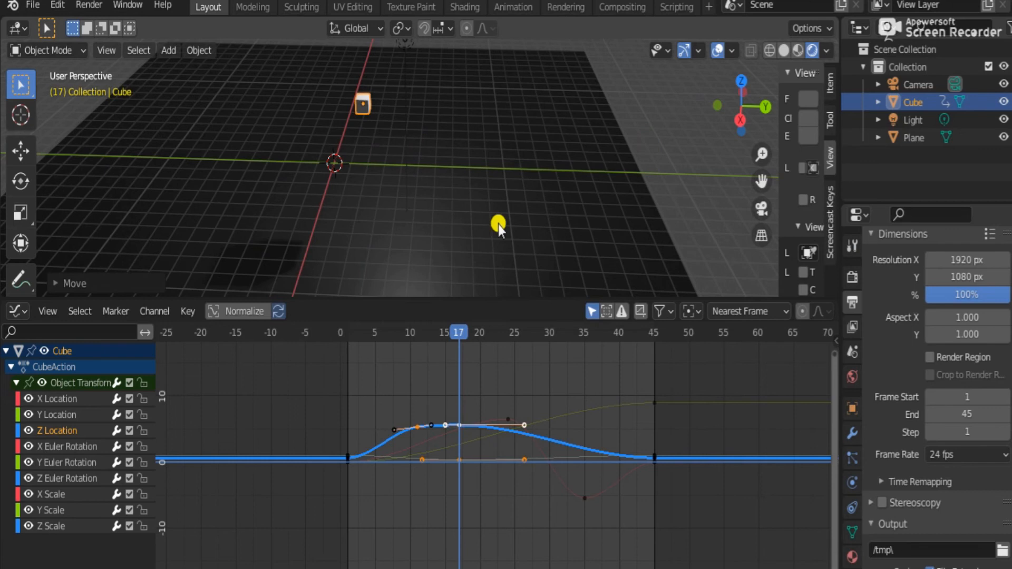
- Play the revised animation from an angled view, restarting at frame 1, to examine the cube's shrinking and rising against its curves
{"action": "key", "text": "space"}
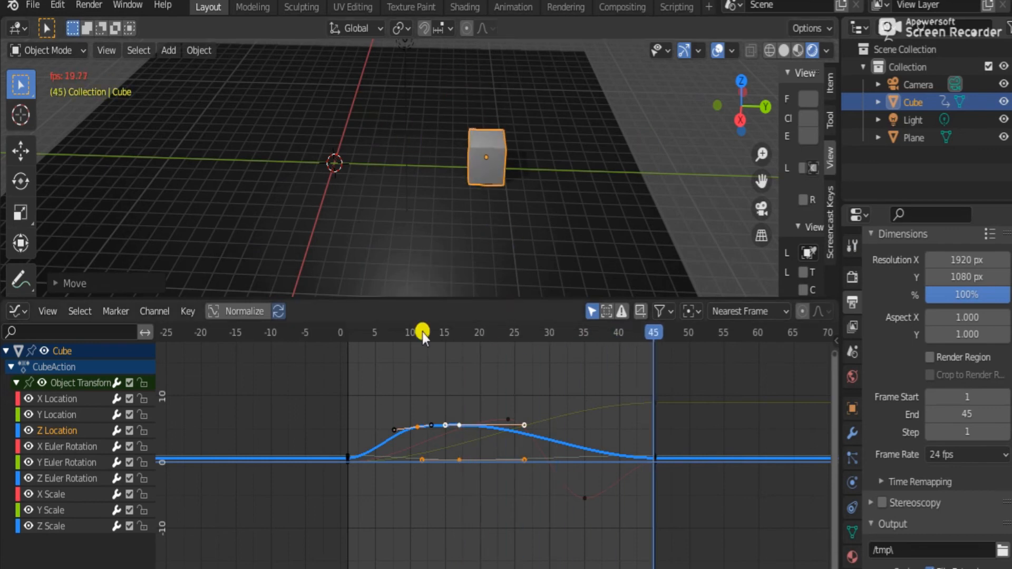
{"action": "left_click_drag", "start_coordinate": [735, 102], "coordinate": [775, 137]}
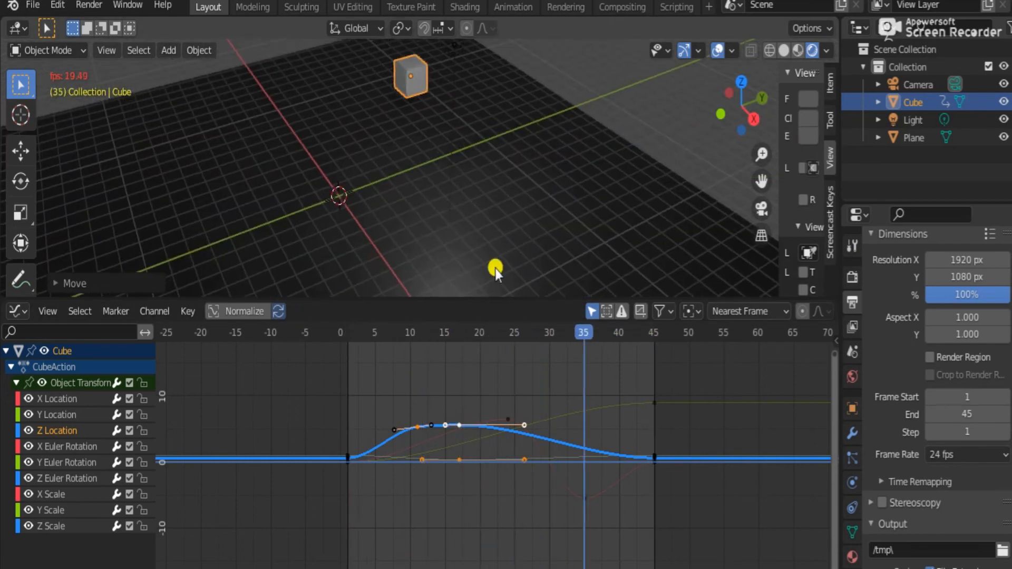
{"action": "key", "text": "space"}
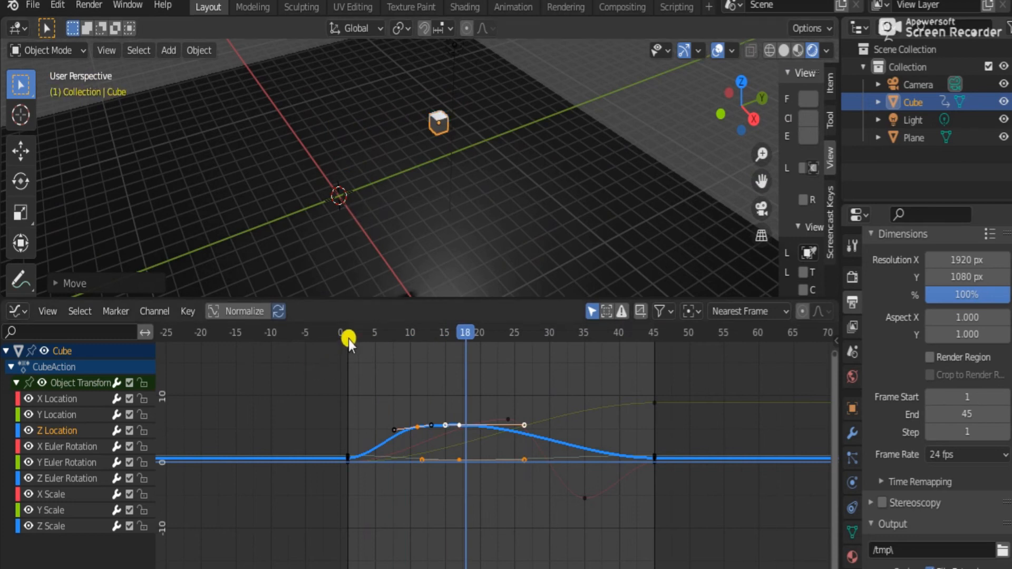
{"action": "left_click", "coordinate": [349, 337]}
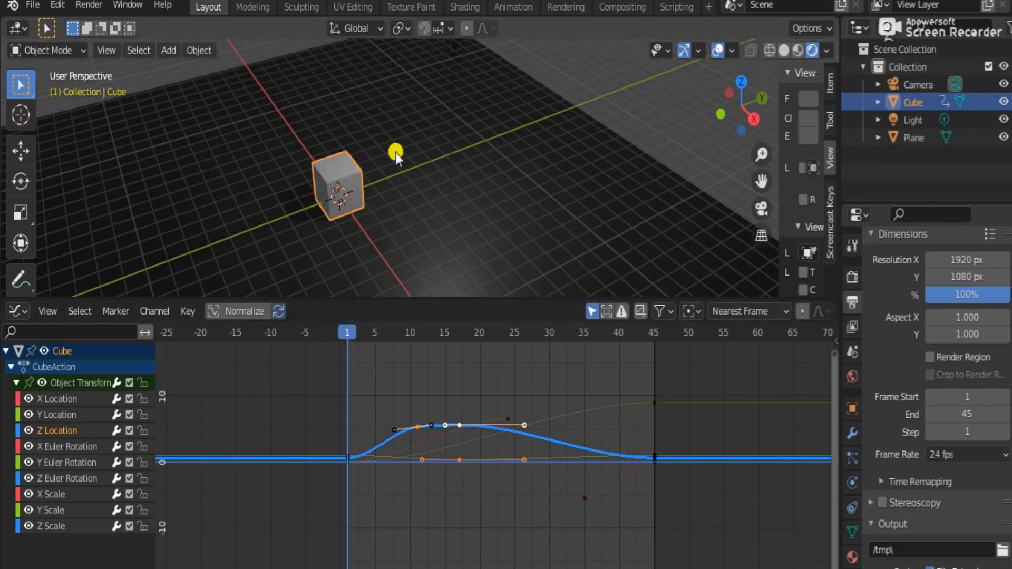
{"action": "key", "text": "space"}
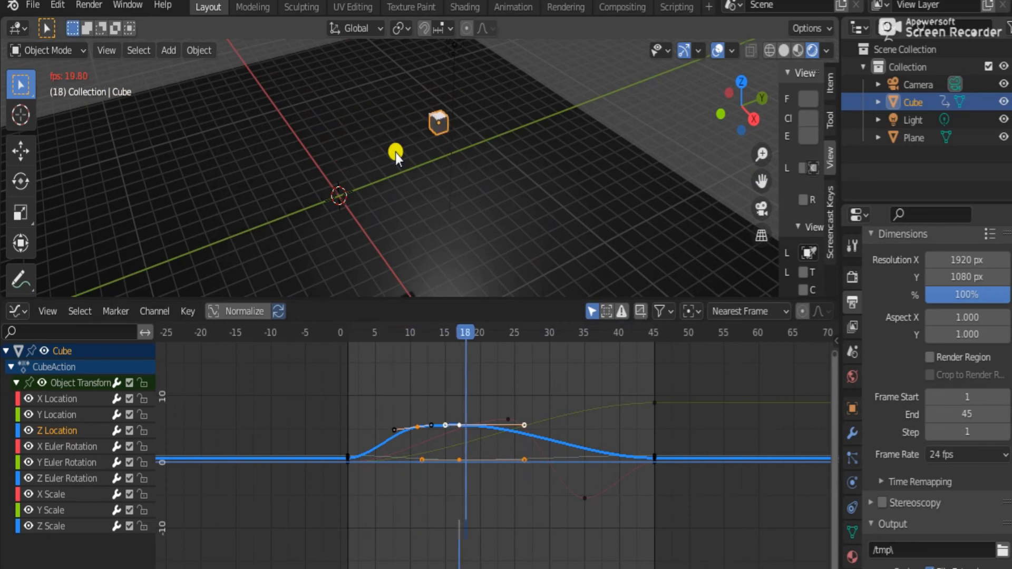
{"action": "key", "text": "space"}
{"action": "key", "text": "space"}
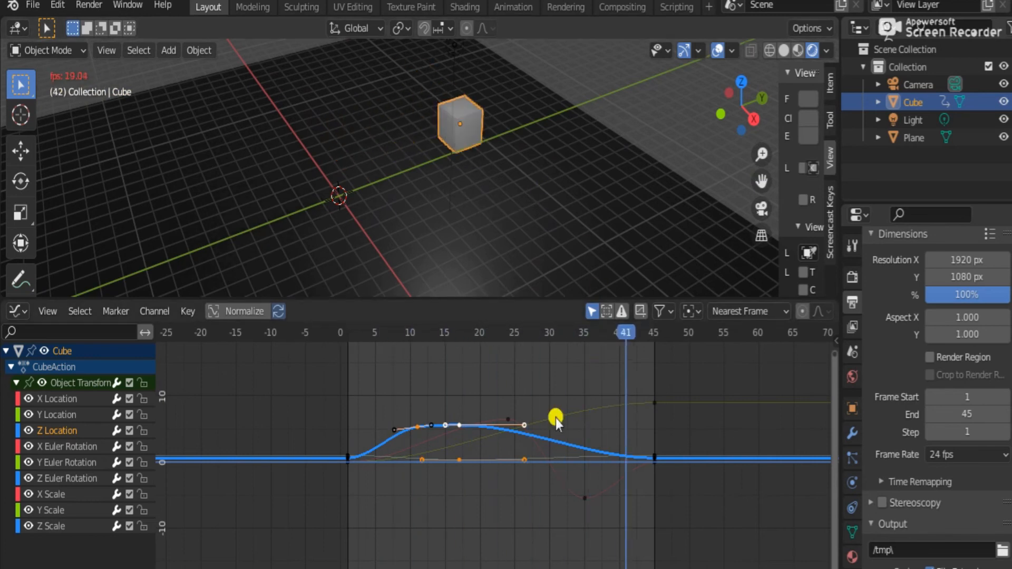
- Stop playback, widen the channel list, and examine the cube's X, Y and Z Location and X Euler Rotation curves individually
{"action": "key", "text": "space"}
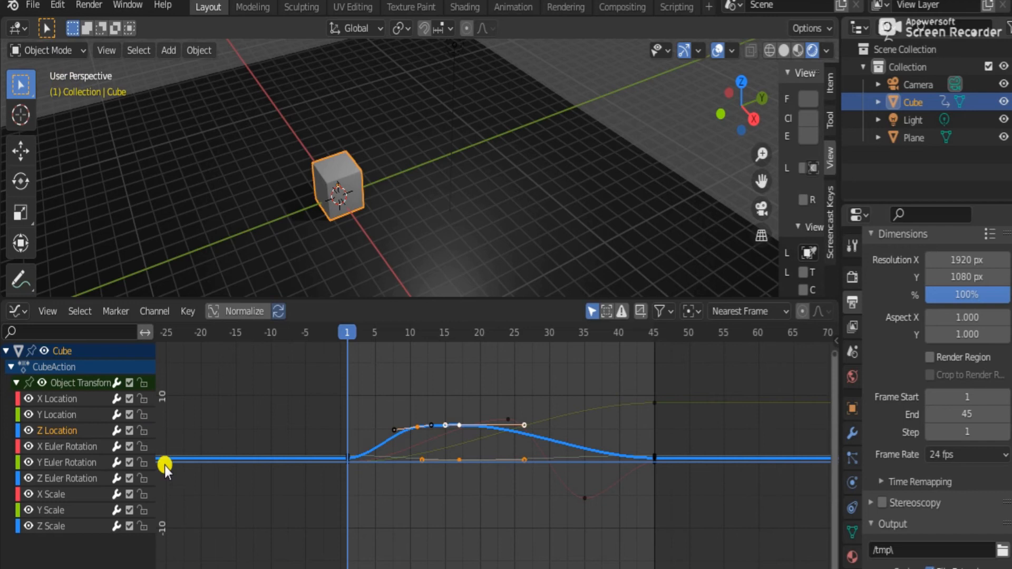
{"action": "left_click_drag", "start_coordinate": [154, 545], "coordinate": [224, 527]}
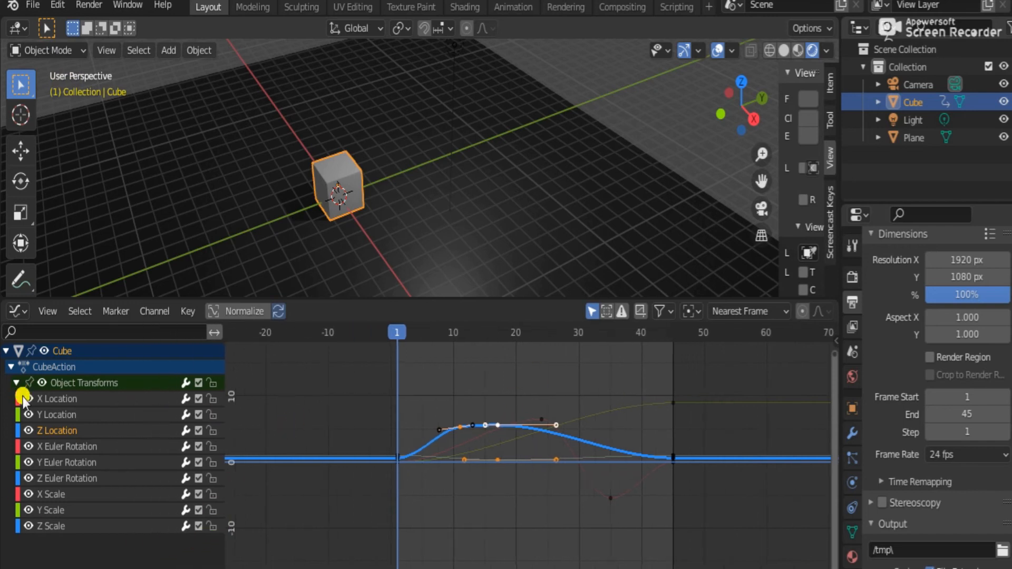
{"action": "left_click", "coordinate": [46, 400]}
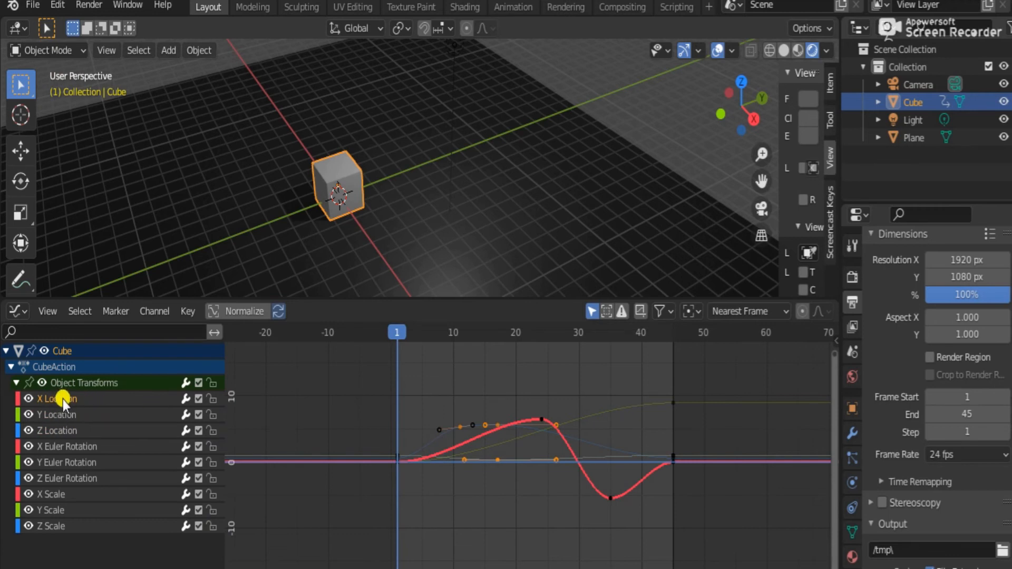
{"action": "left_click", "coordinate": [77, 413]}
{"action": "left_click", "coordinate": [69, 398]}
{"action": "left_click", "coordinate": [75, 413]}
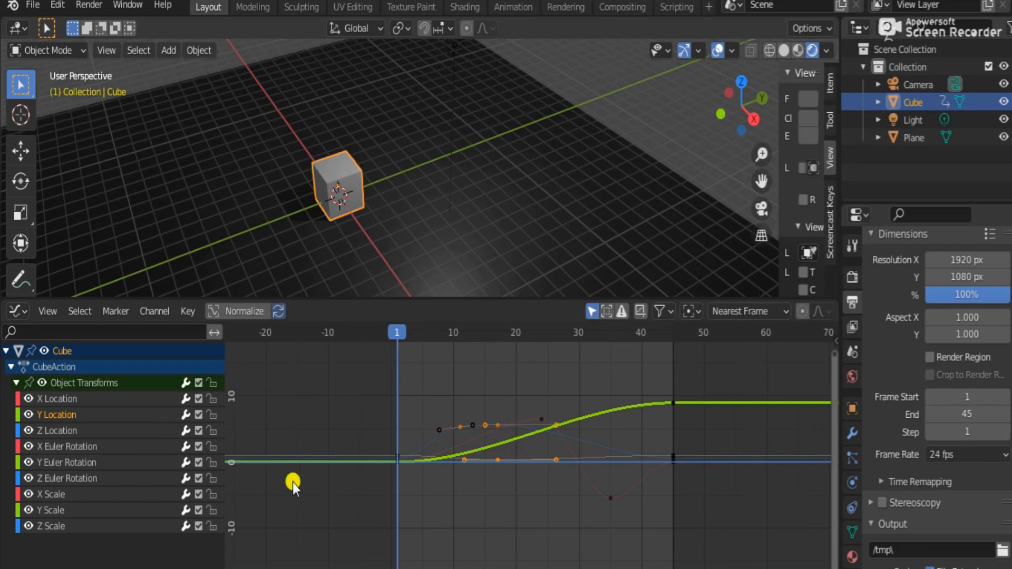
{"action": "left_click", "coordinate": [72, 429]}
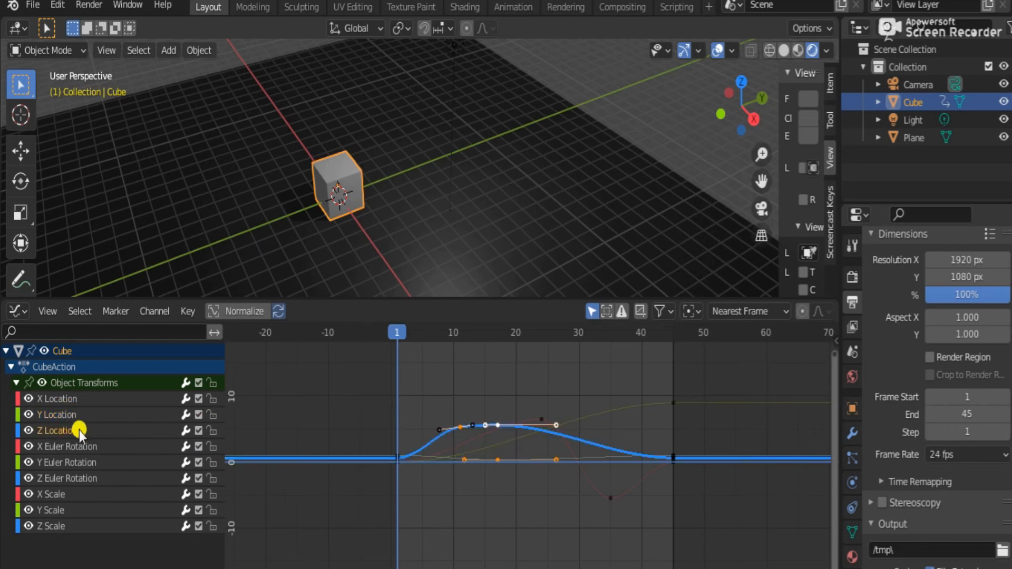
{"action": "left_click", "coordinate": [81, 452]}
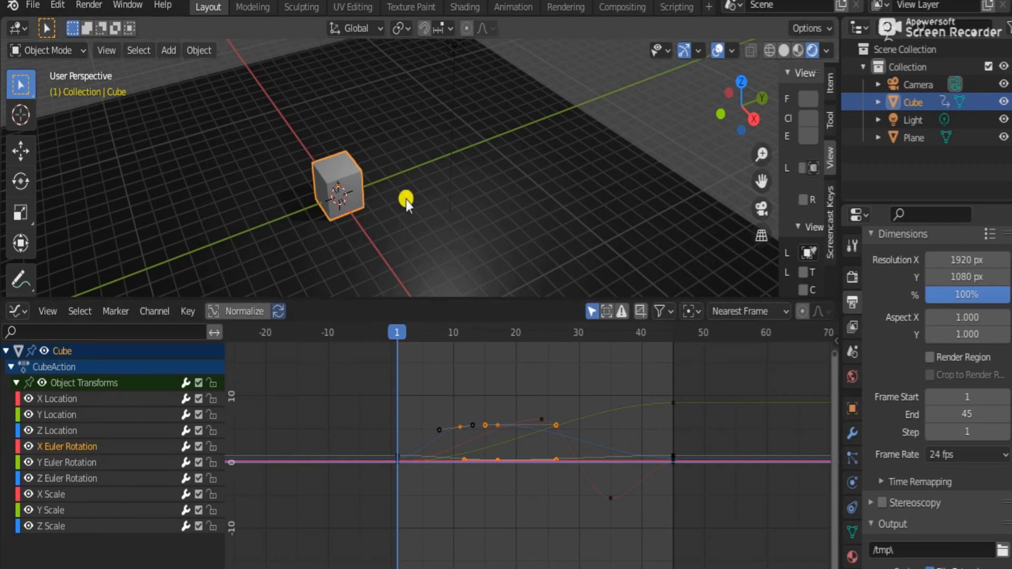
- Rotate the cube about -248 degrees around the global Z axis at frame 19 with auto keying on
{"action": "left_click", "coordinate": [509, 334]}
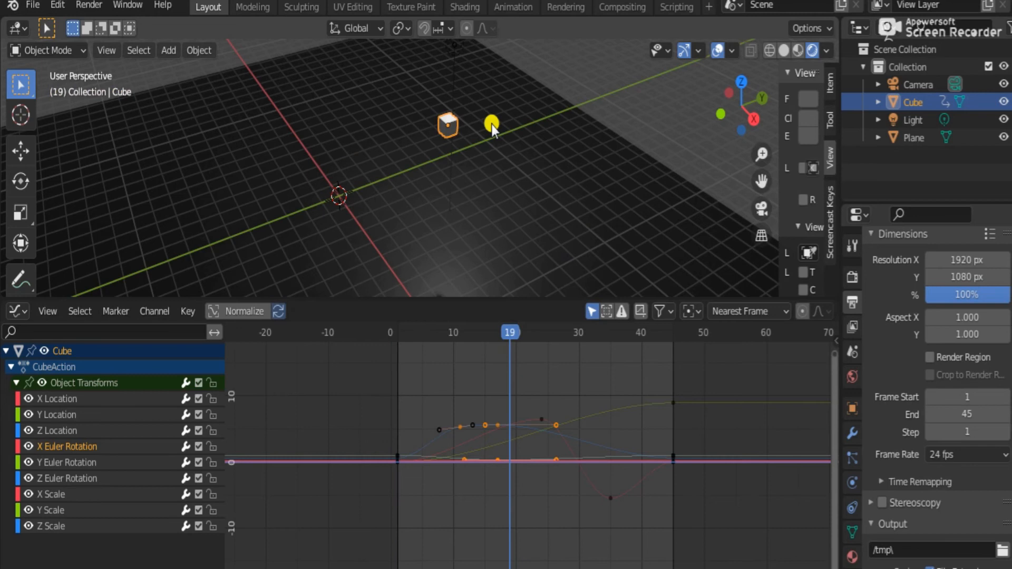
{"action": "key", "text": "r"}
{"action": "key", "text": "z"}
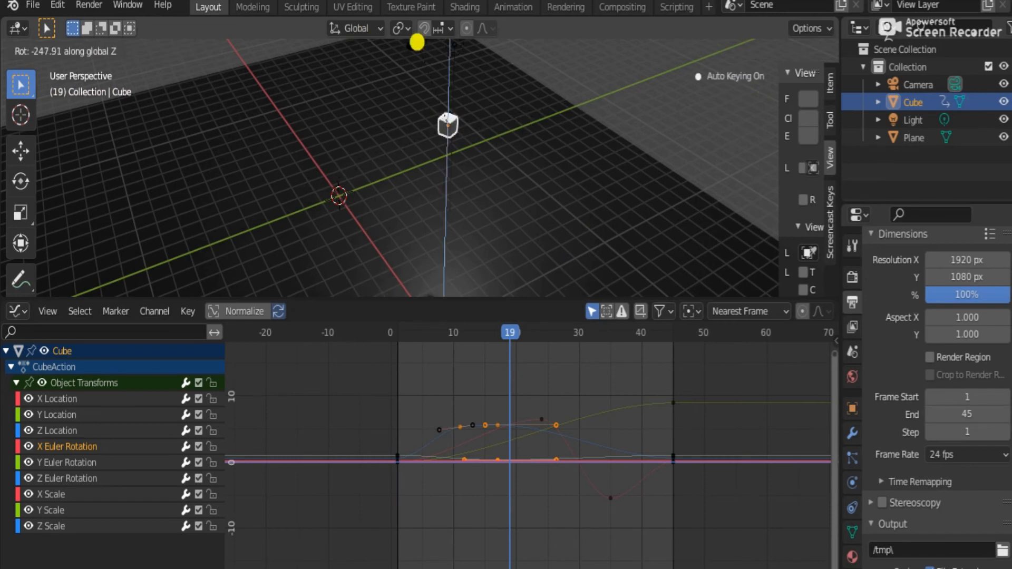
{"action": "left_click", "coordinate": [416, 43]}
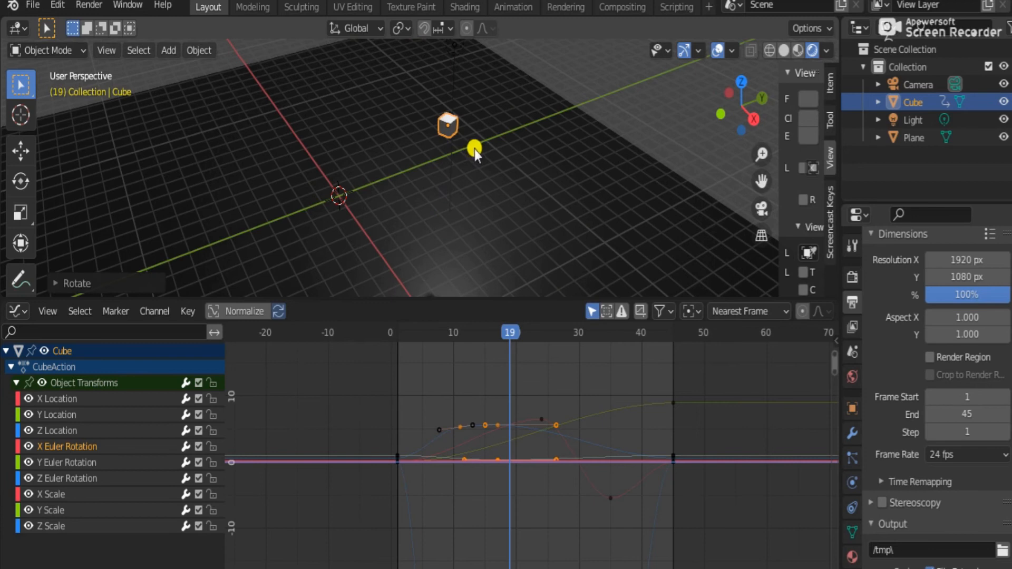
- Move the cube slightly upward along the global Z axis at frame 19 with auto keying on
{"action": "key", "text": "g"}
{"action": "key", "text": "z"}
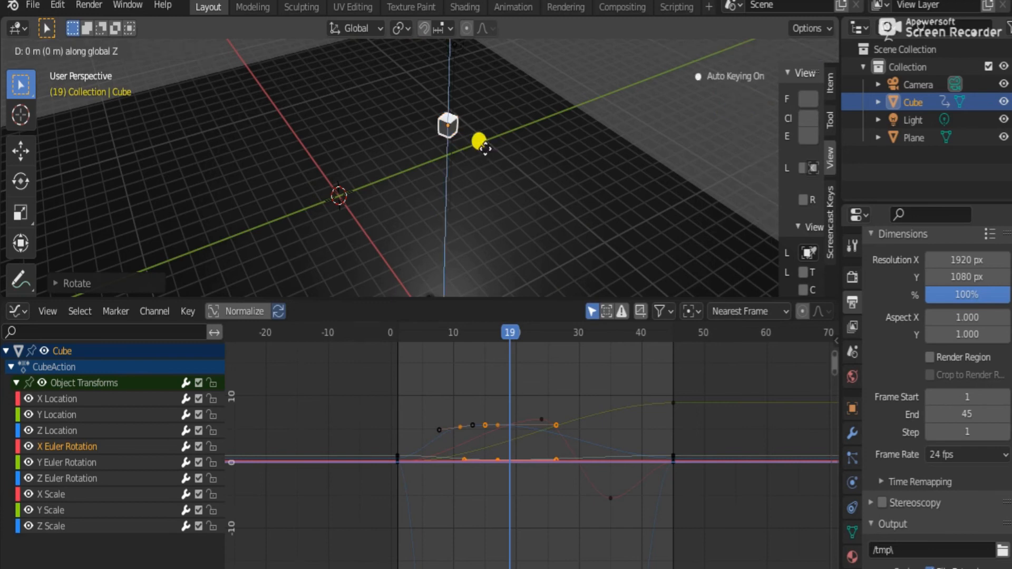
{"action": "left_click", "coordinate": [484, 142]}
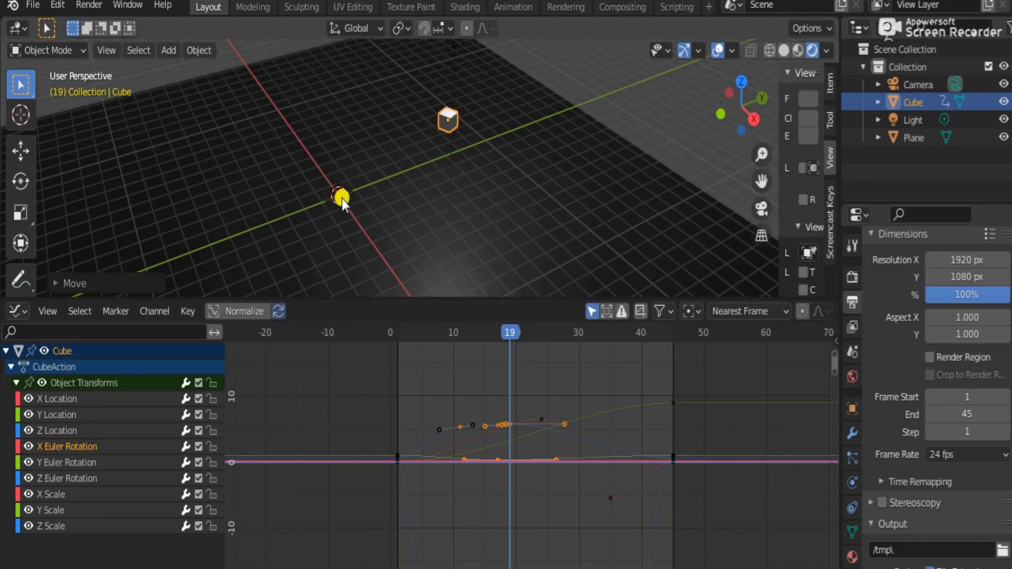
- Reselect the cube, rotate it further at frame 19, and insert a keyframe for it
{"action": "left_click", "coordinate": [366, 192]}
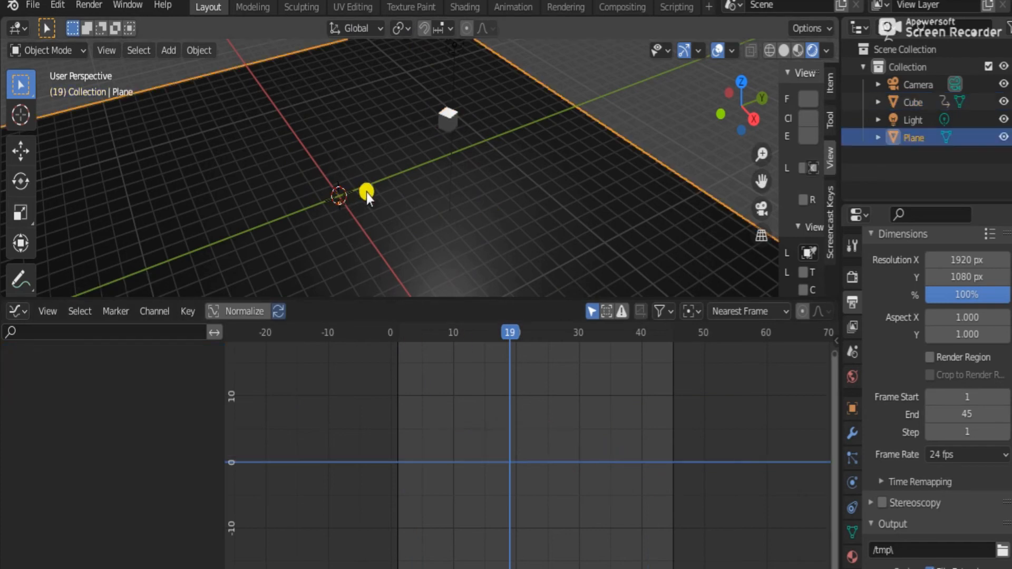
{"action": "left_click", "coordinate": [447, 118]}
{"action": "key", "text": "r"}
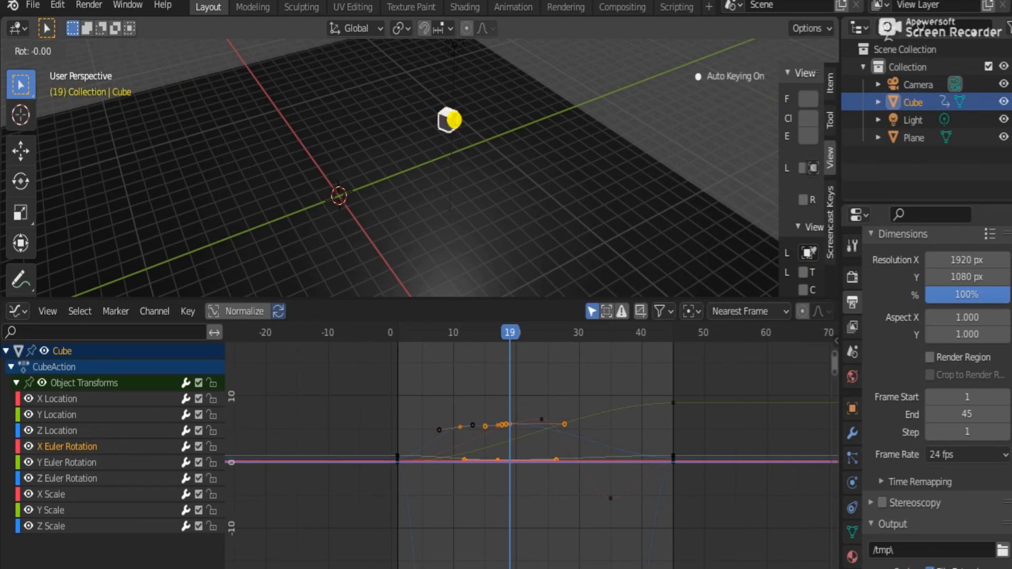
{"action": "left_click", "coordinate": [539, 45]}
{"action": "key", "text": "i"}
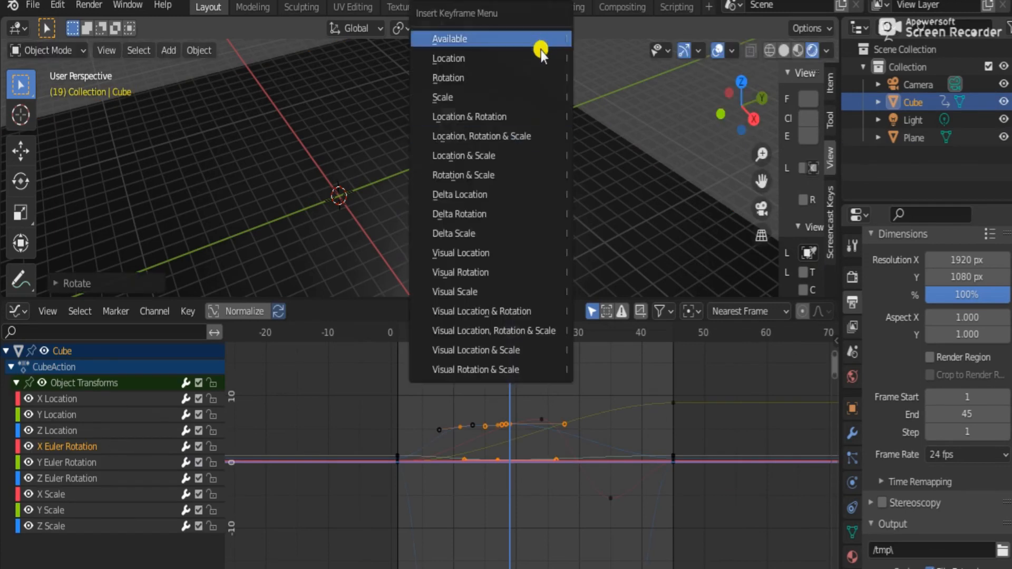
{"action": "left_click", "coordinate": [535, 135]}
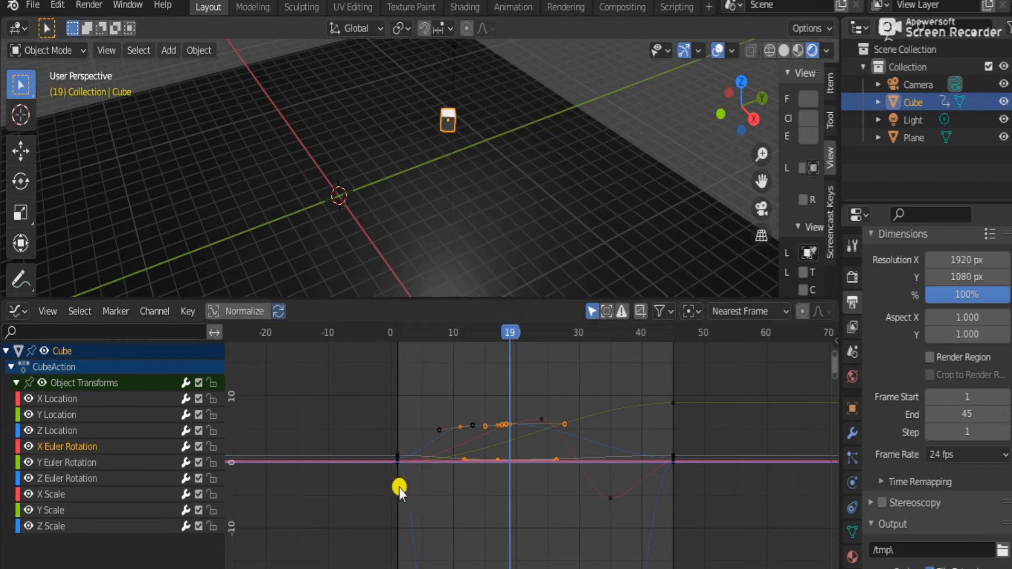
- Play the animation from frame 1 to examine the cube's added rotation
{"action": "left_click", "coordinate": [399, 340]}
{"action": "key", "text": "space"}
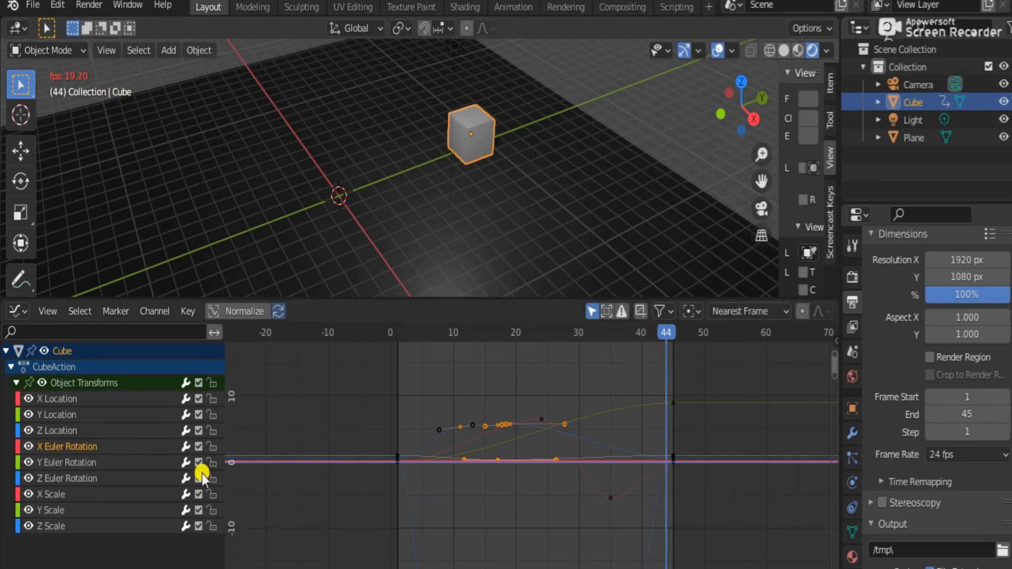
{"action": "key", "text": "space"}
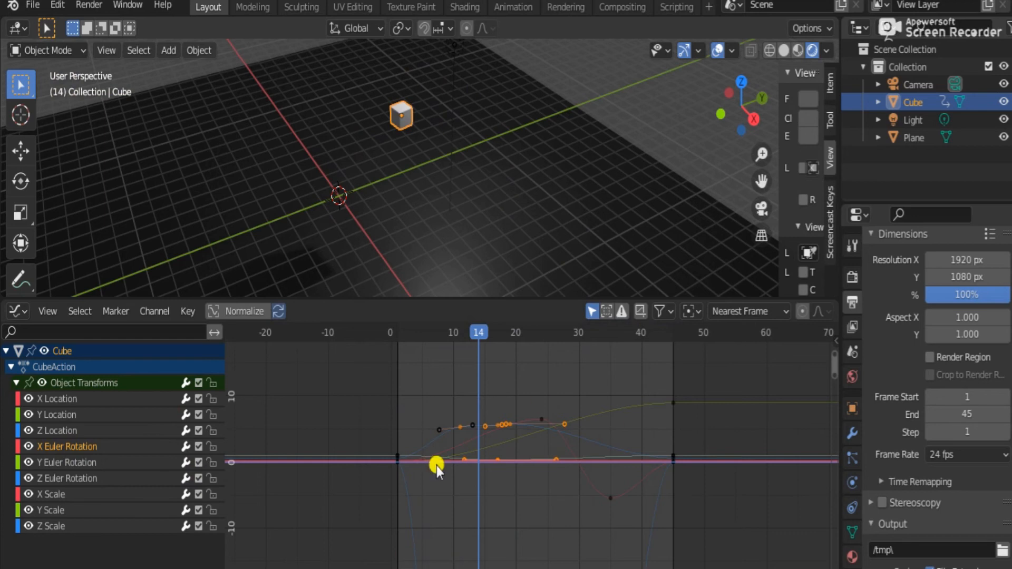
- Examine the Y and Z Euler Rotation curves down to the Z curve's lowest keyframe, and compare them with a short playback
{"action": "left_click", "coordinate": [61, 464]}
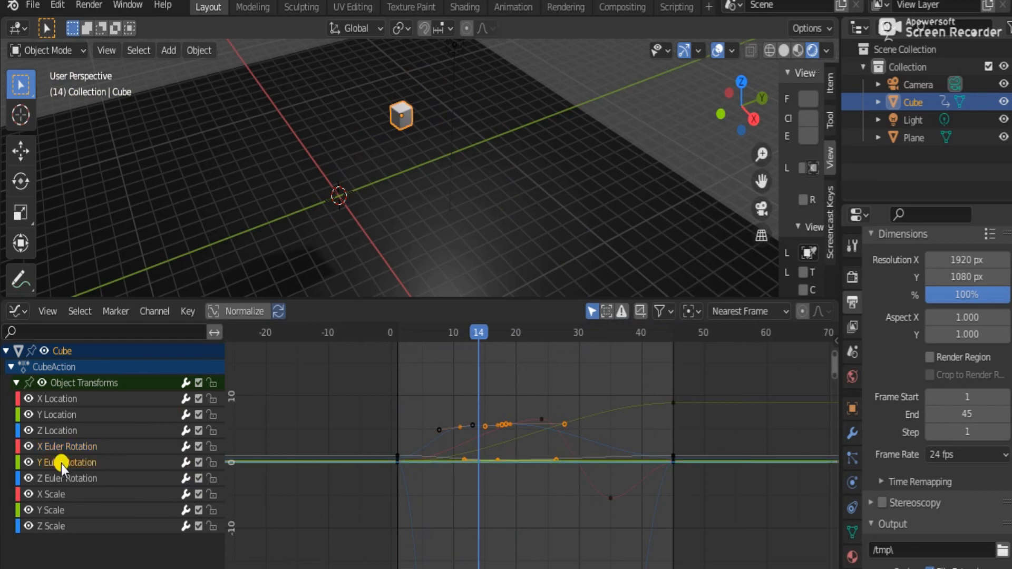
{"action": "left_click", "coordinate": [79, 480]}
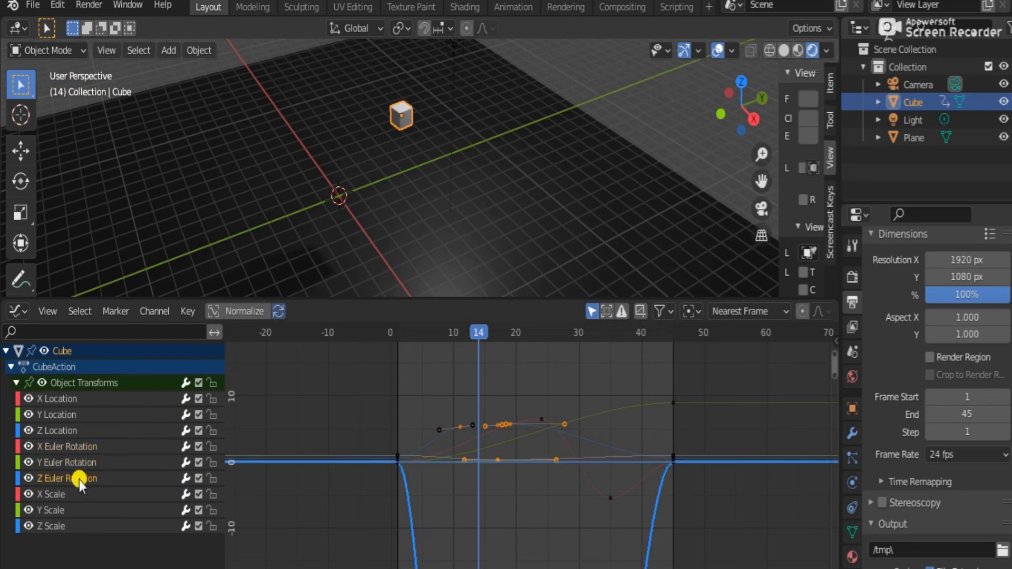
{"action": "left_click_drag", "start_coordinate": [833, 371], "coordinate": [845, 413]}
{"action": "scroll", "coordinate": [580, 480], "scroll_direction": "down", "scroll_amount": 10}
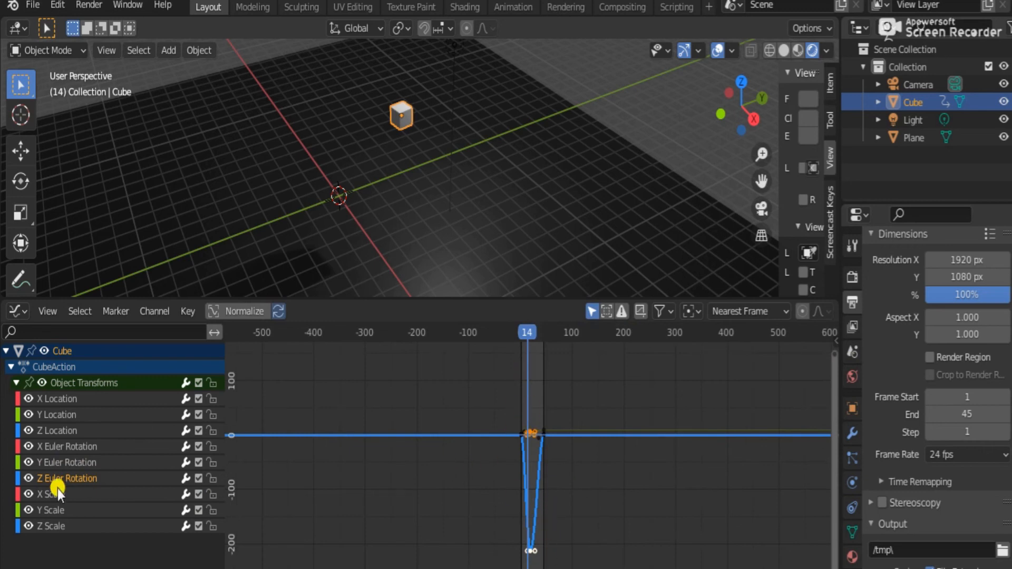
{"action": "key", "text": "space"}
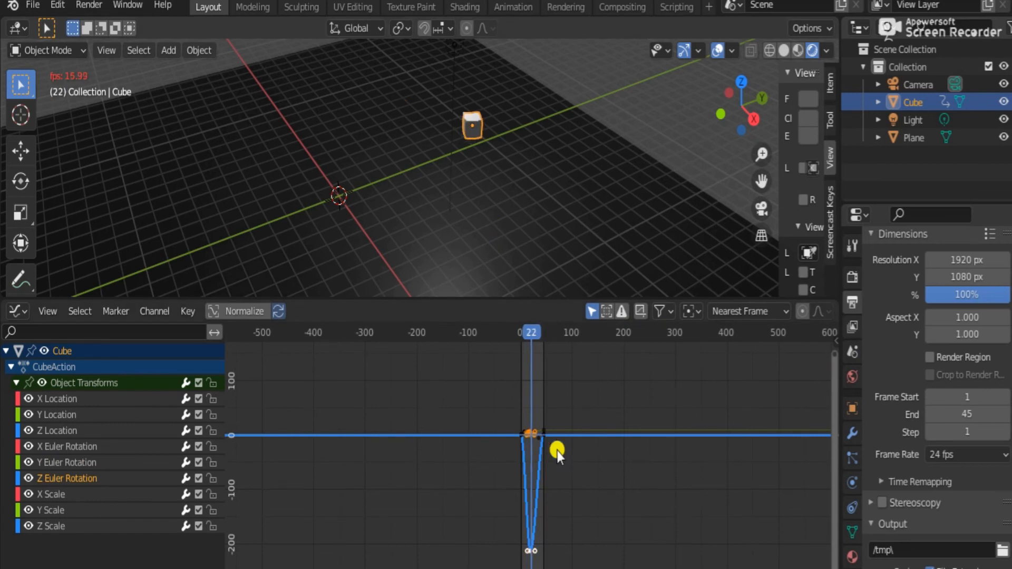
{"action": "key", "text": "Escape"}
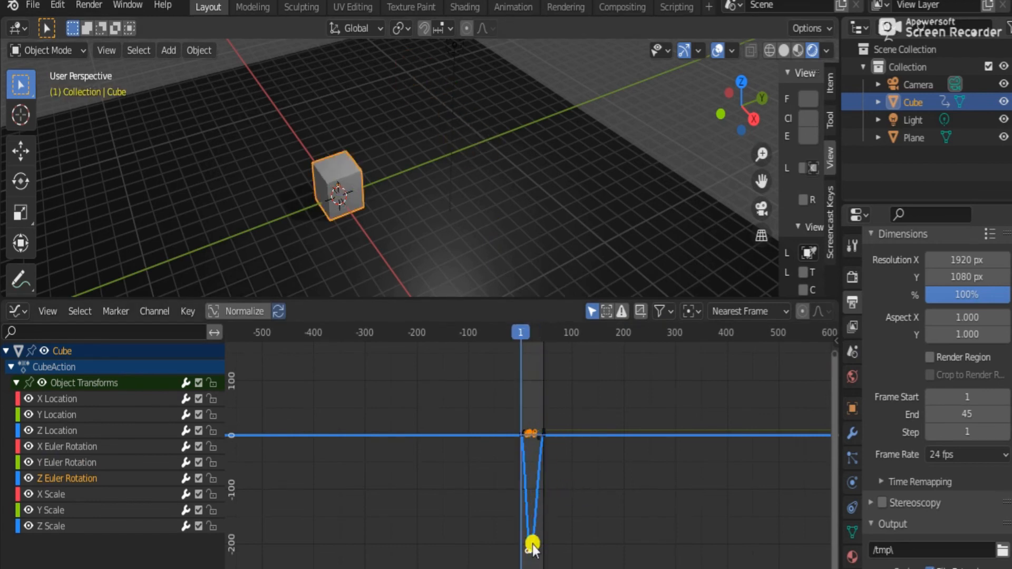
- Examine the cube's X, Y and Z Scale curves one at a time
{"action": "left_click", "coordinate": [75, 494]}
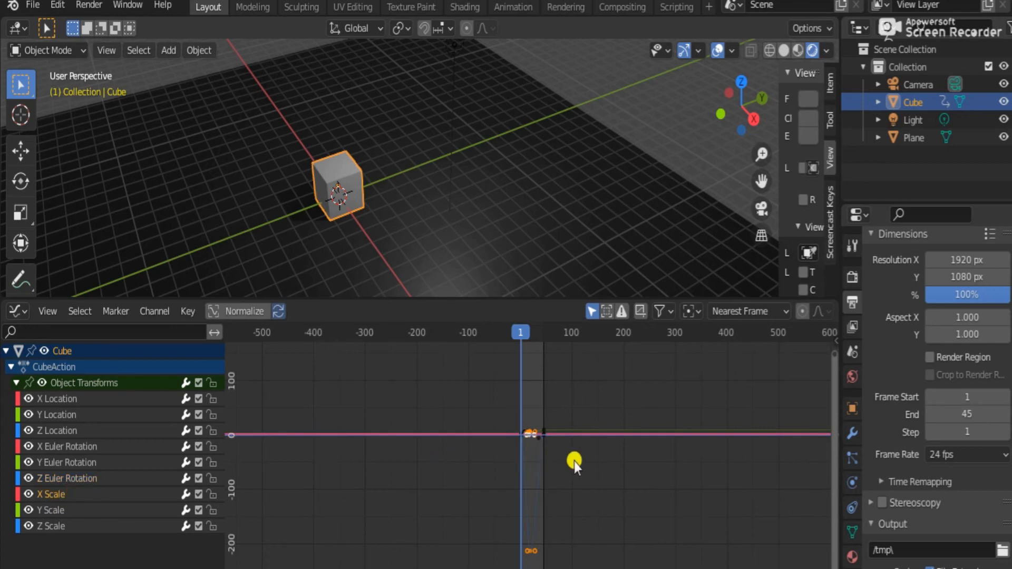
{"action": "scroll", "coordinate": [567, 460], "scroll_direction": "up", "scroll_amount": 5}
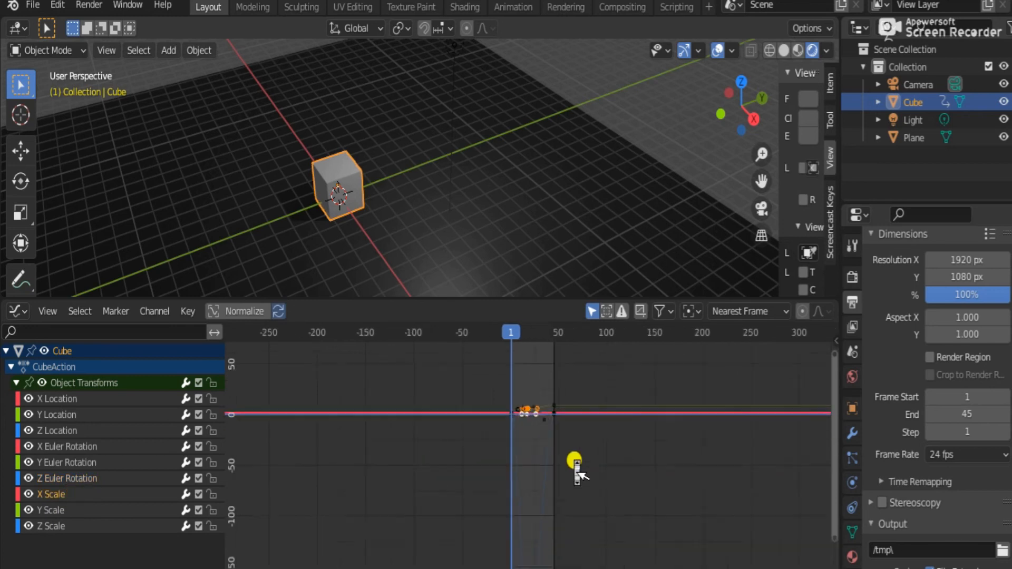
{"action": "left_click", "coordinate": [65, 511]}
{"action": "scroll", "coordinate": [497, 422], "scroll_direction": "up", "scroll_amount": 3}
{"action": "scroll", "coordinate": [497, 422], "scroll_direction": "down", "scroll_amount": 1}
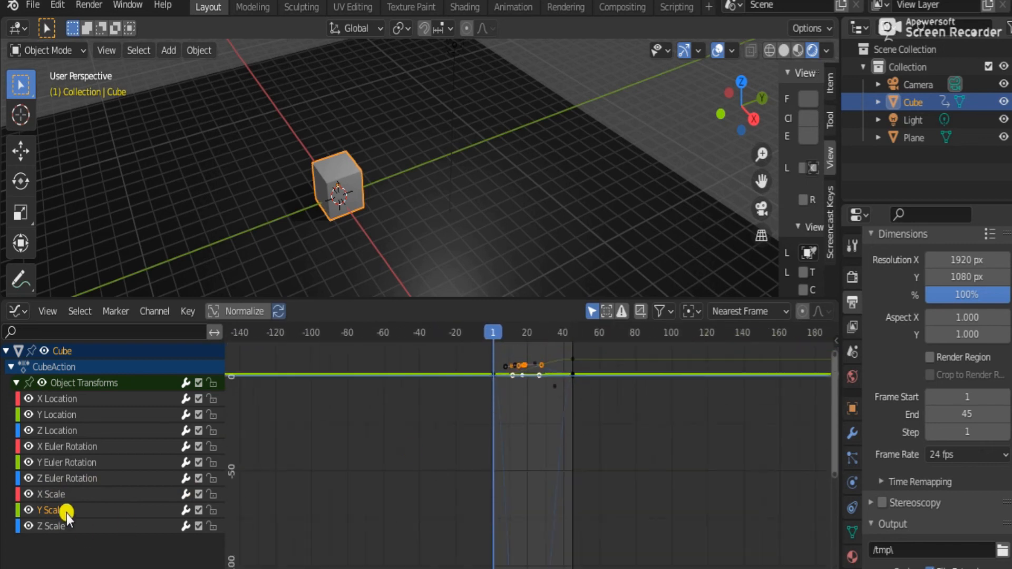
{"action": "left_click", "coordinate": [77, 525]}
{"action": "mouse_move", "coordinate": [479, 405]}
{"action": "middle_mouse_down", "text": "ctrl"}
{"action": "mouse_move", "coordinate": [483, 417]}
{"action": "mouse_move", "coordinate": [480, 405]}
{"action": "middle_mouse_up", "text": "ctrl"}
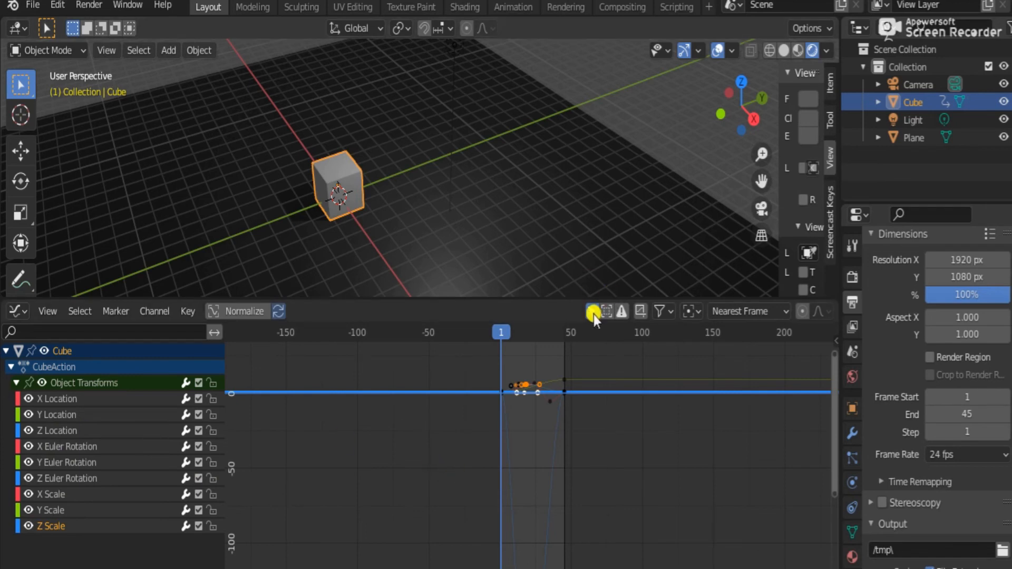
- Enlarge the 3D viewport slightly and select all of the cube's curves and keyframes in the Graph Editor
{"action": "left_click_drag", "start_coordinate": [521, 298], "coordinate": [520, 322]}
{"action": "left_click", "coordinate": [52, 423]}
{"action": "left_click", "coordinate": [61, 441]}
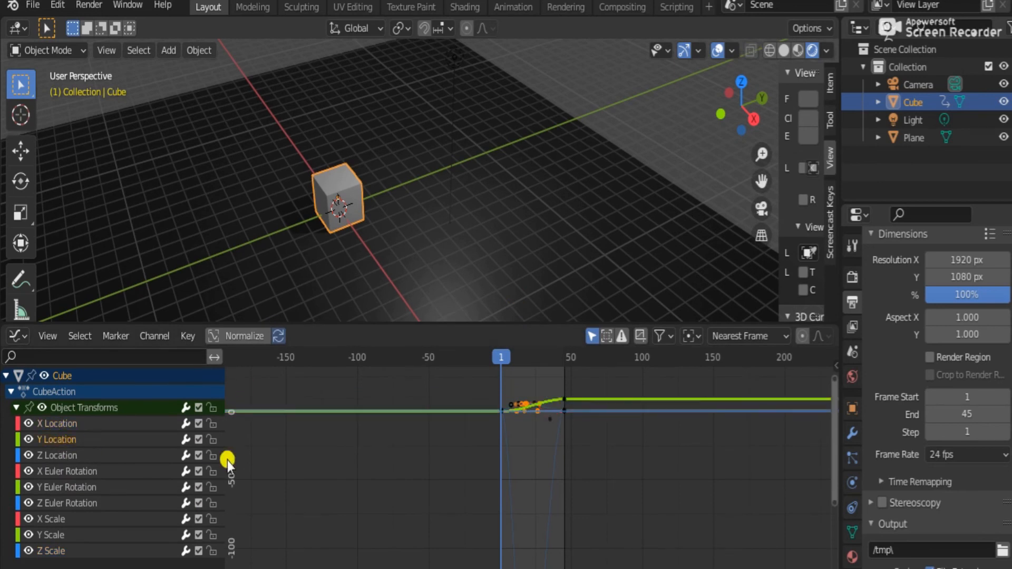
{"action": "left_click", "coordinate": [330, 406]}
{"action": "left_click", "coordinate": [343, 413]}
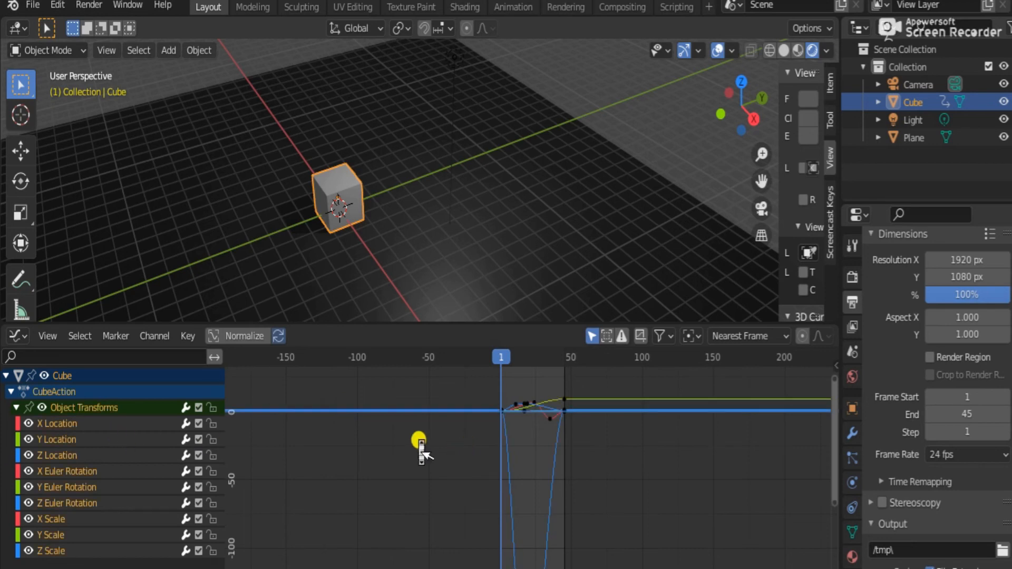
{"action": "scroll", "coordinate": [709, 493], "scroll_direction": "up", "scroll_amount": 4}
{"action": "left_click_drag", "start_coordinate": [837, 448], "coordinate": [830, 414]}
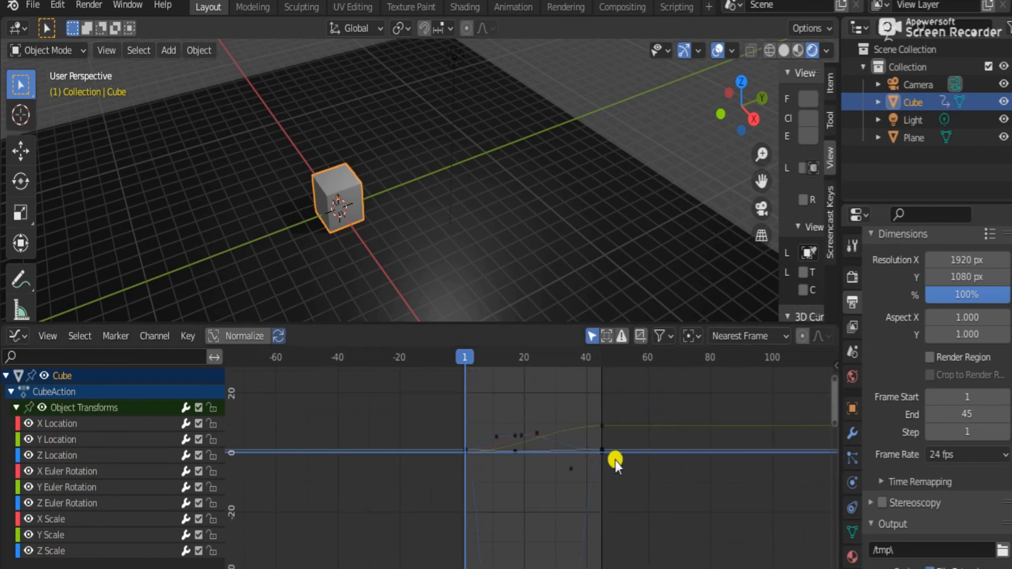
{"action": "key", "text": "a"}
{"action": "scroll", "coordinate": [623, 472], "scroll_direction": "up", "scroll_amount": 4}
{"action": "key", "text": "Home"}
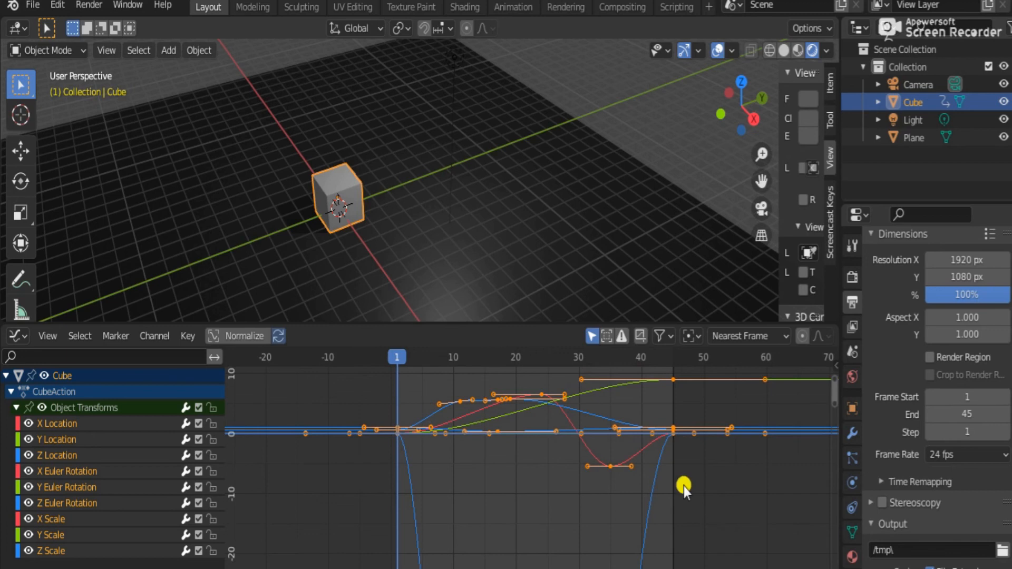
- Play the animation with all curves selected, return to frame 1, and examine the combined curves up close
{"action": "key", "text": "space"}
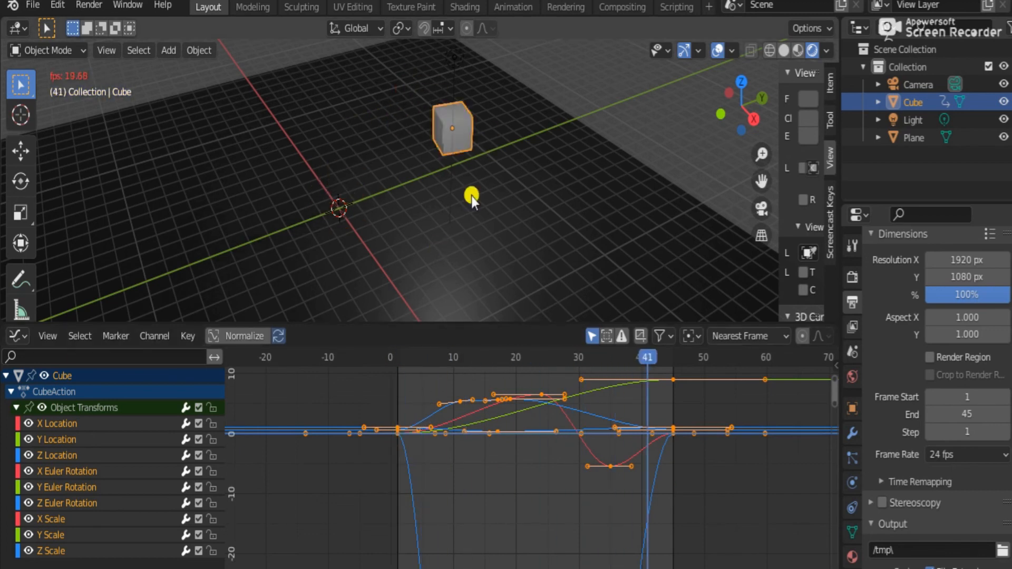
{"action": "key", "text": "Escape"}
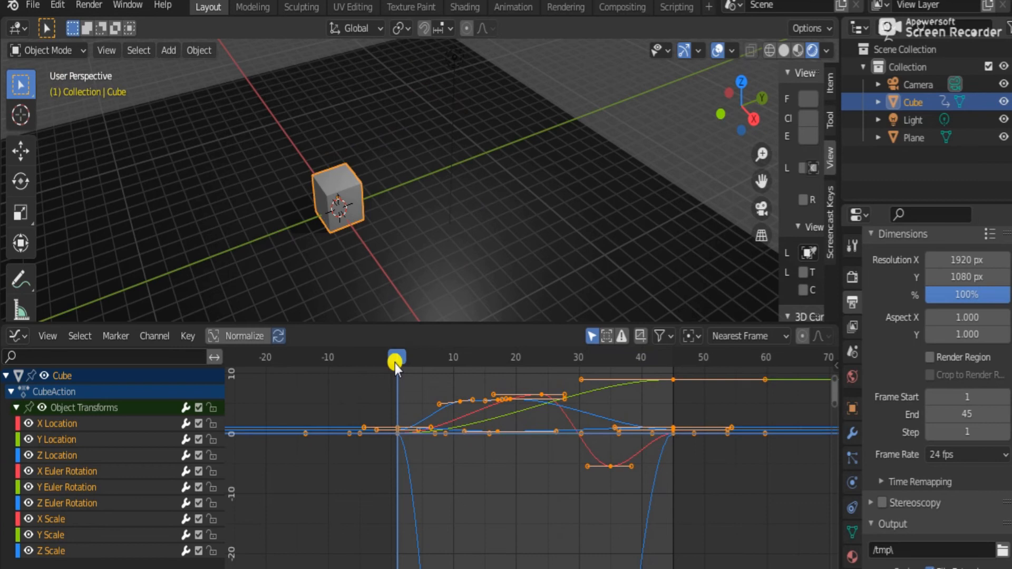
{"action": "scroll", "coordinate": [656, 464], "scroll_direction": "down", "scroll_amount": 4}
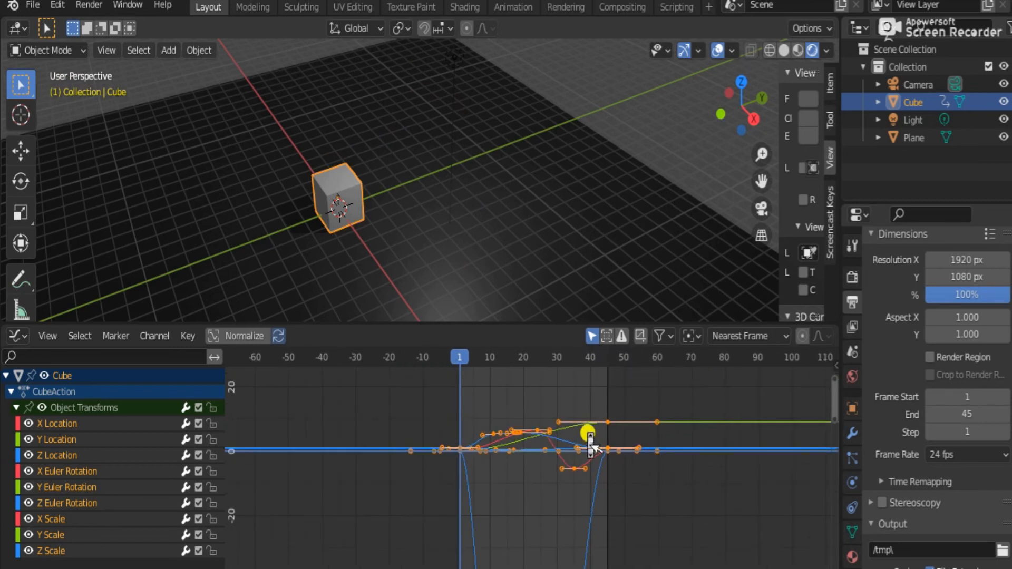
{"action": "scroll", "coordinate": [587, 435], "scroll_direction": "up", "scroll_amount": 3}
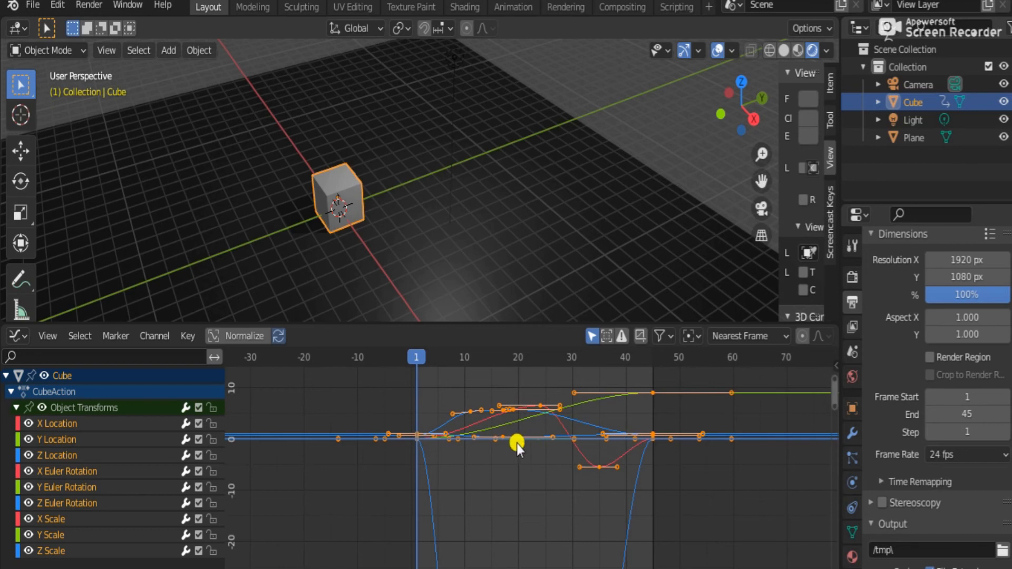
{"action": "scroll", "coordinate": [503, 406], "scroll_direction": "up", "scroll_amount": 3}
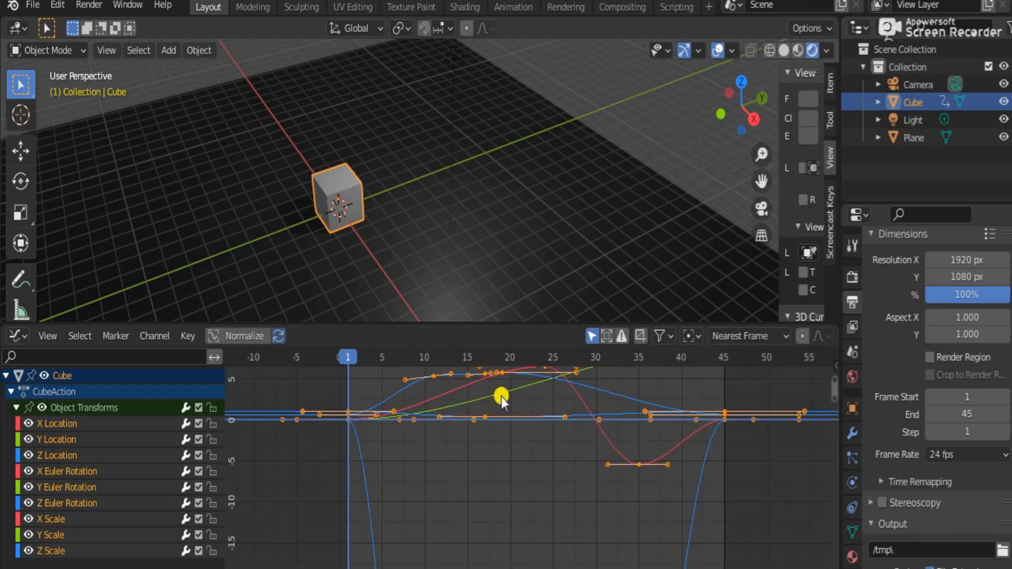
- Move the X Location curve's lowest keyframe down to about -16 at frame 37 and play the animation
{"action": "left_click", "coordinate": [638, 466]}
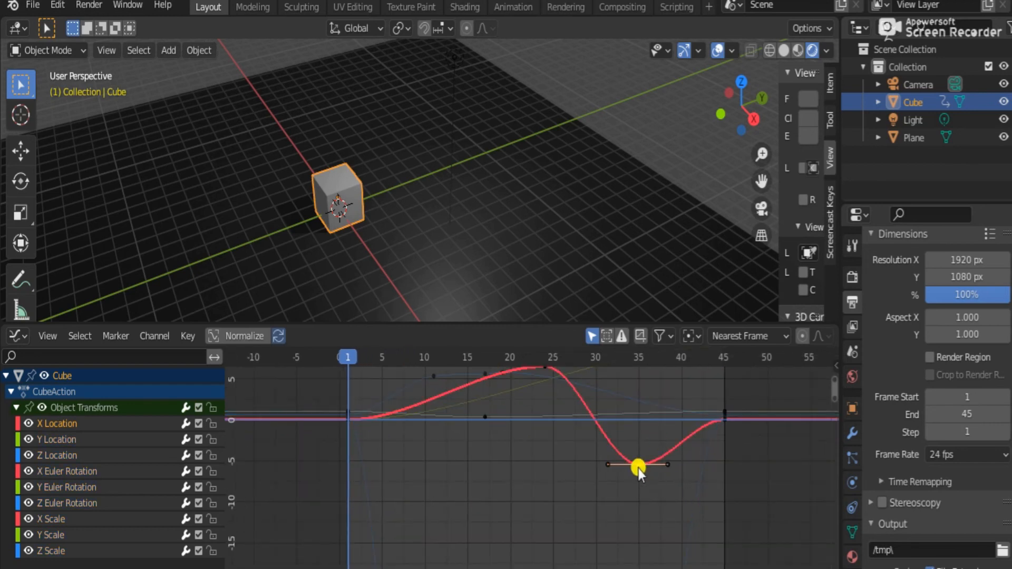
{"action": "key", "text": "g"}
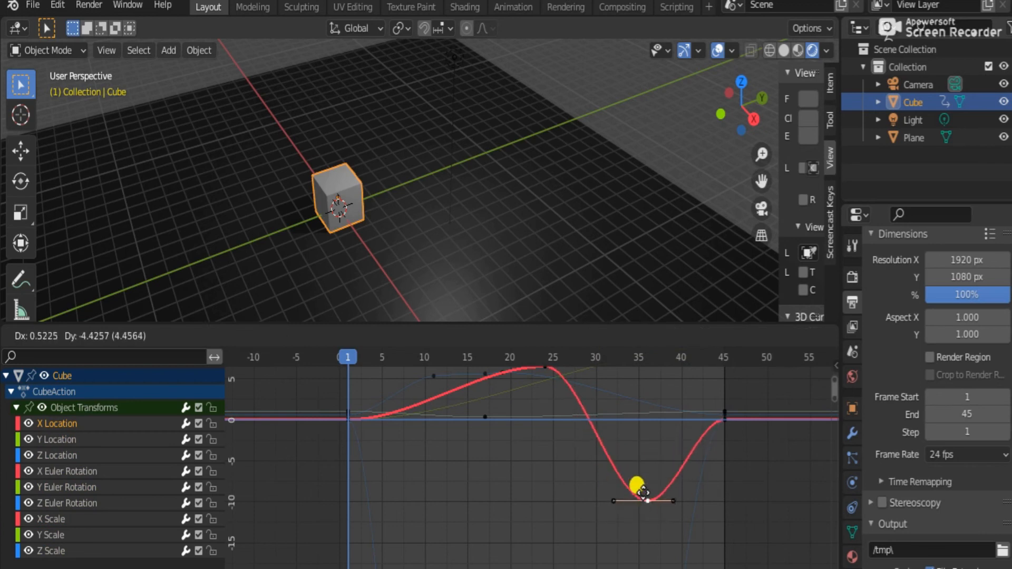
{"action": "left_click", "coordinate": [649, 553]}
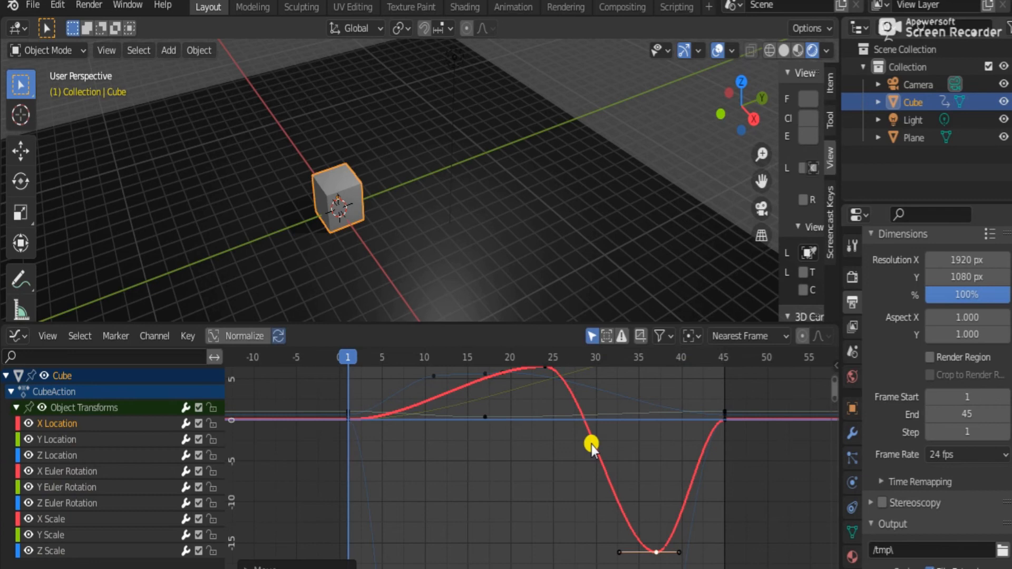
{"action": "key", "text": "space"}
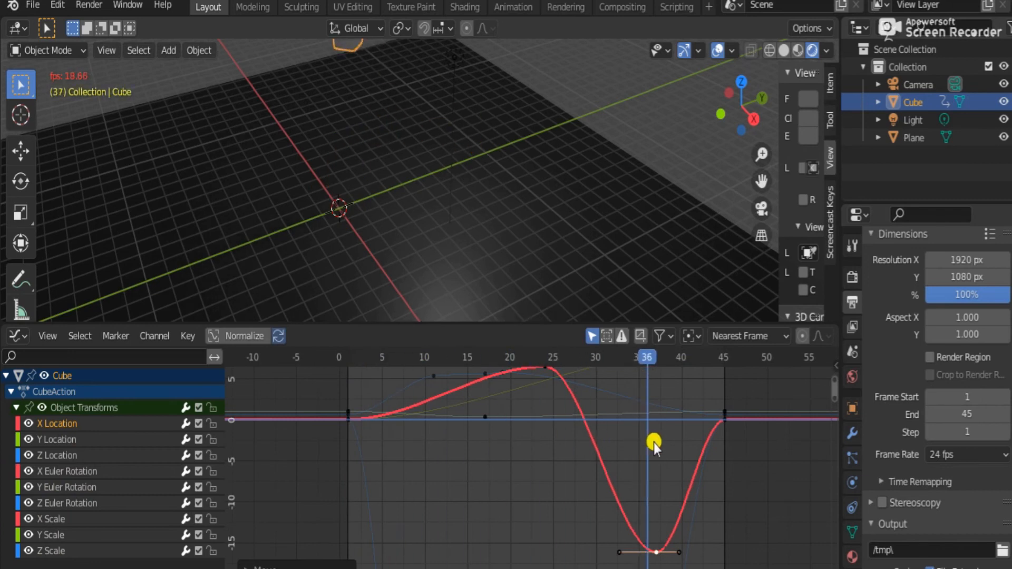
{"action": "key", "text": "space"}
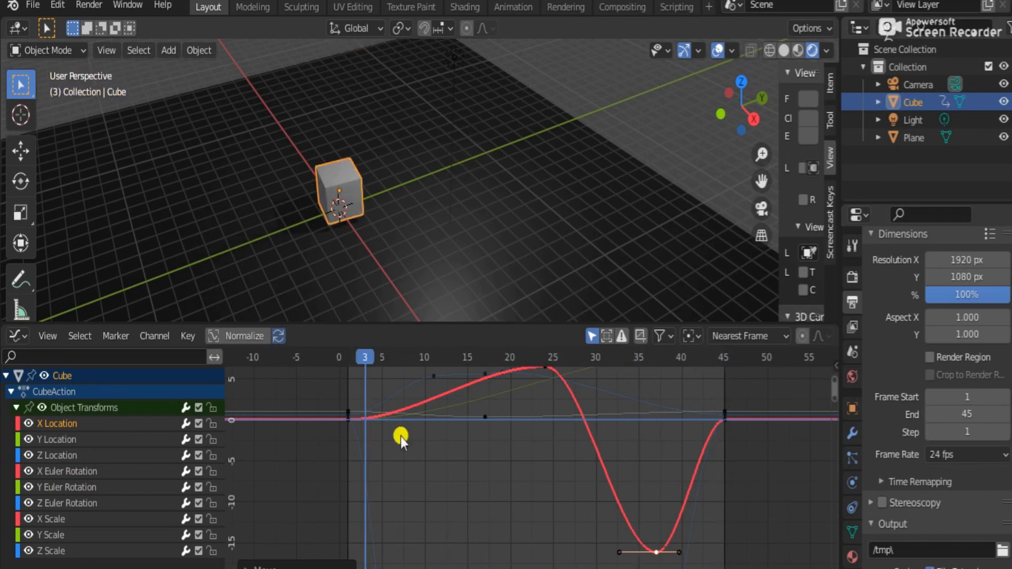
- Raise the X Location curve's peak keyframe at frame 24 to about 15 and play the animation twice
{"action": "scroll", "coordinate": [589, 447], "scroll_direction": "down", "scroll_amount": 2}
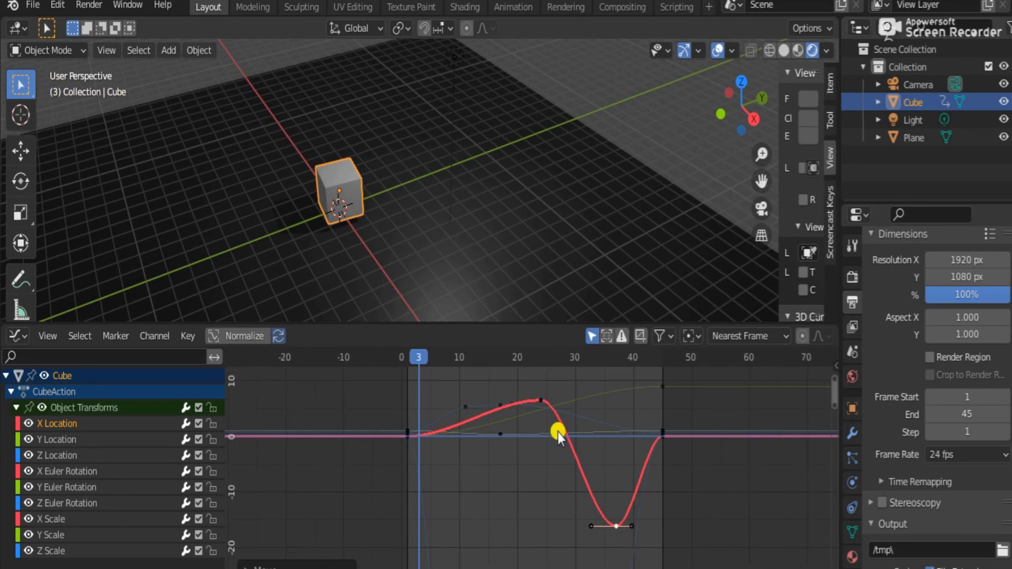
{"action": "left_click", "coordinate": [541, 398]}
{"action": "left_click_drag", "start_coordinate": [540, 398], "coordinate": [539, 355]}
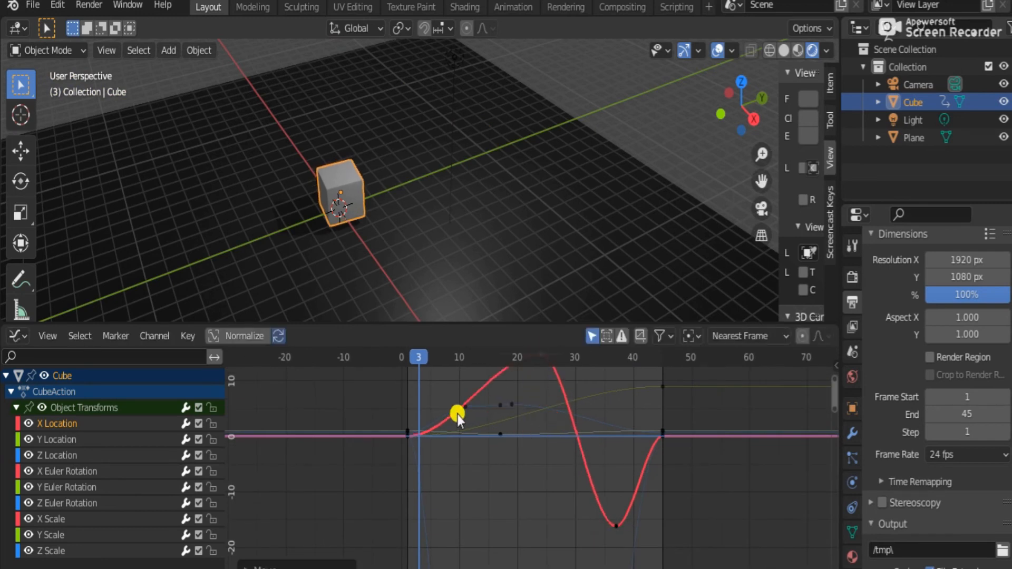
{"action": "key", "text": "space"}
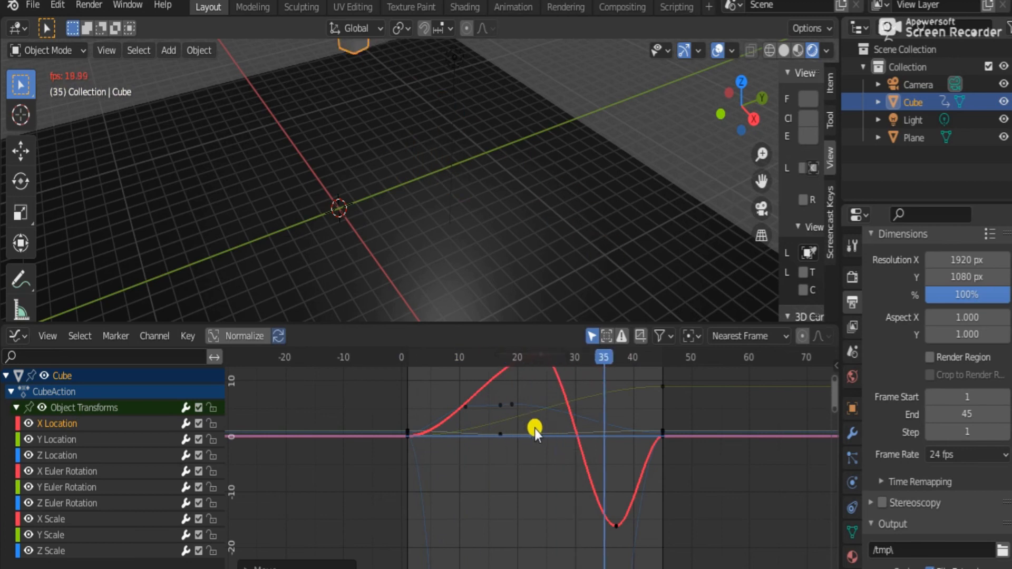
{"action": "key", "text": "Escape"}
{"action": "key", "text": "space"}
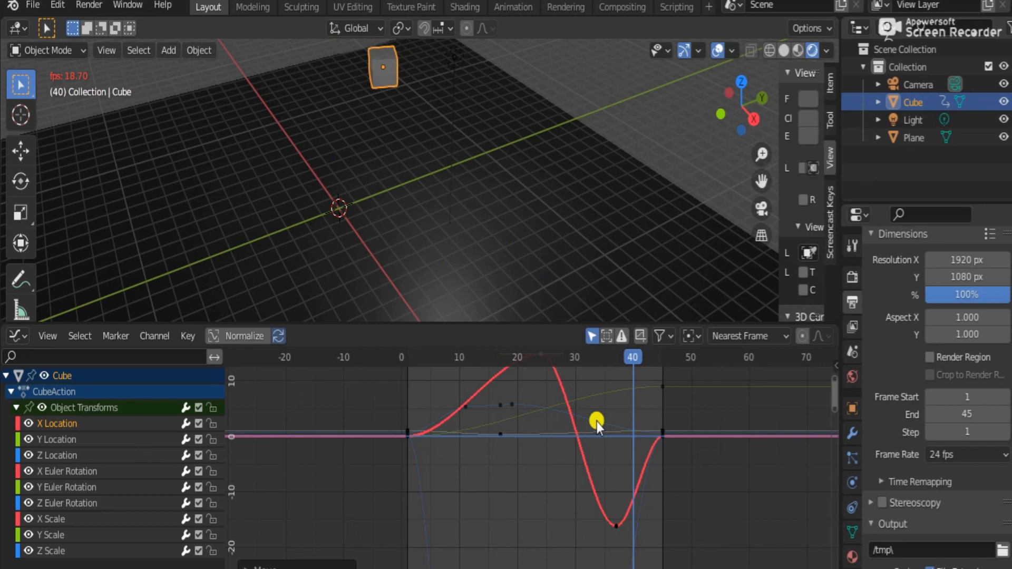
{"action": "key", "text": "Escape"}
- Flatten the X Location curve by moving its lowest keyframe to about -3 at frame 36 and its peak to about 3.5 at frame 28
{"action": "left_click_drag", "start_coordinate": [618, 524], "coordinate": [584, 442]}
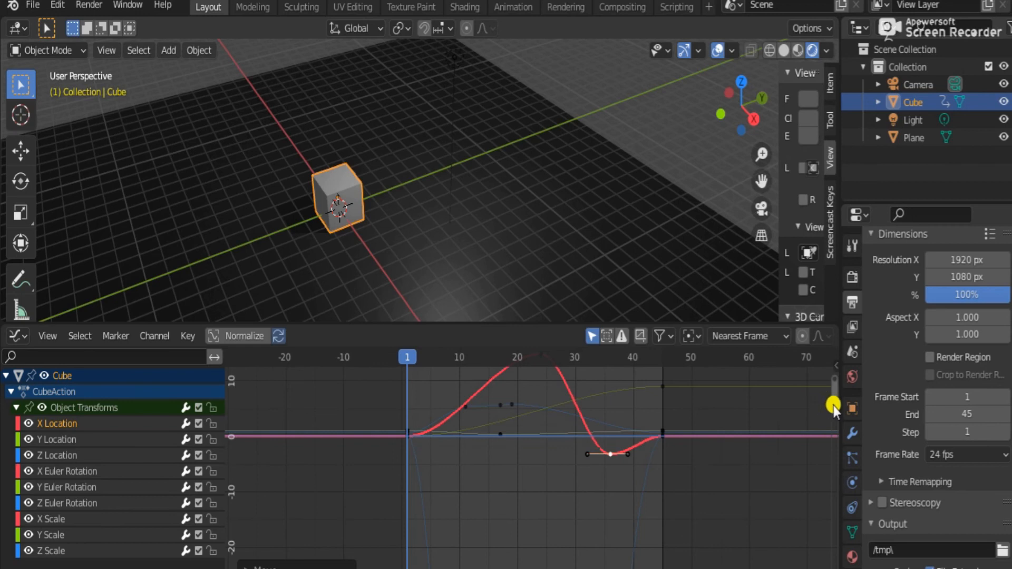
{"action": "left_click_drag", "start_coordinate": [833, 409], "coordinate": [833, 388]}
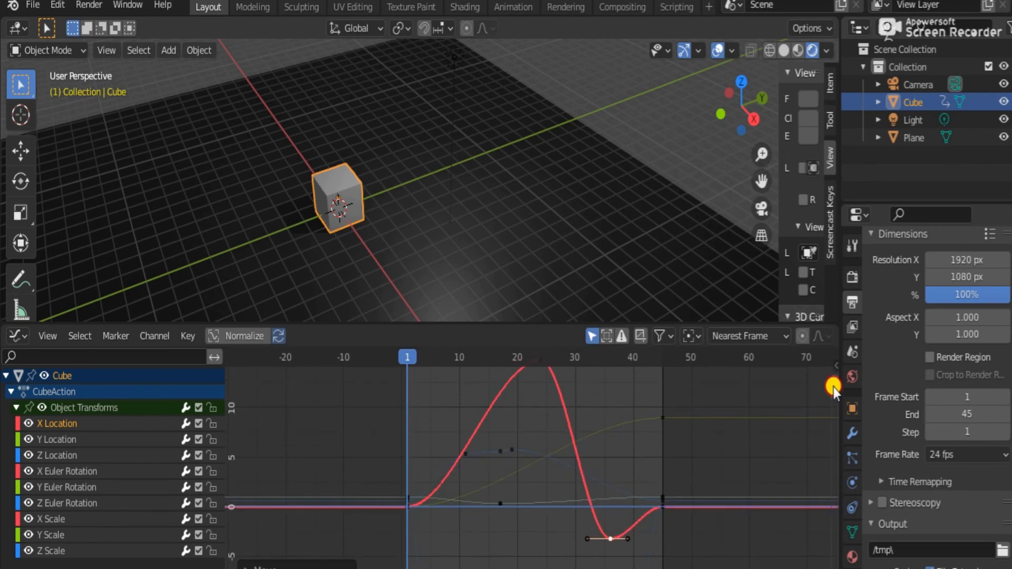
{"action": "left_click", "coordinate": [542, 362]}
{"action": "left_click_drag", "start_coordinate": [552, 385], "coordinate": [527, 369]}
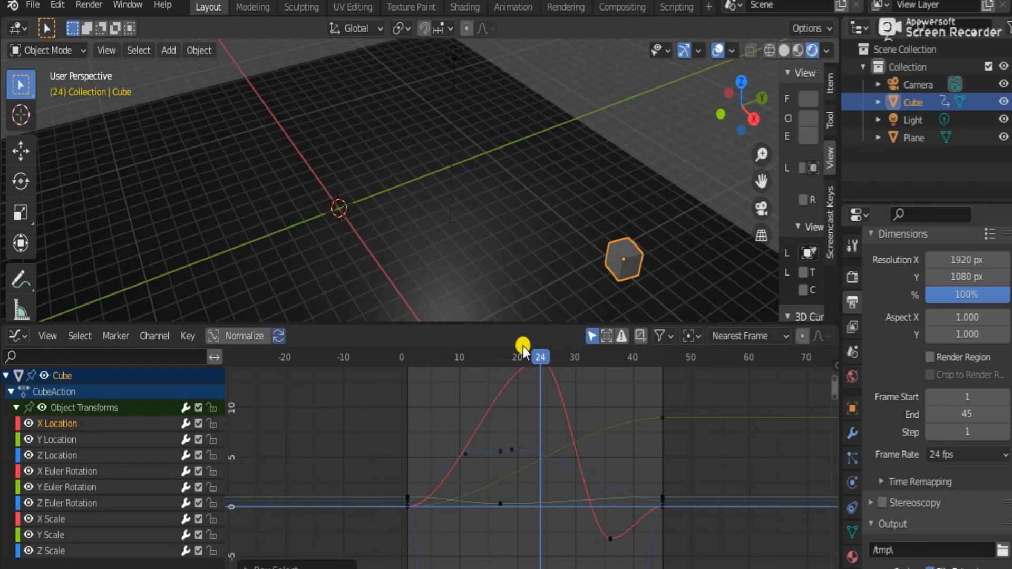
{"action": "key", "text": "g"}
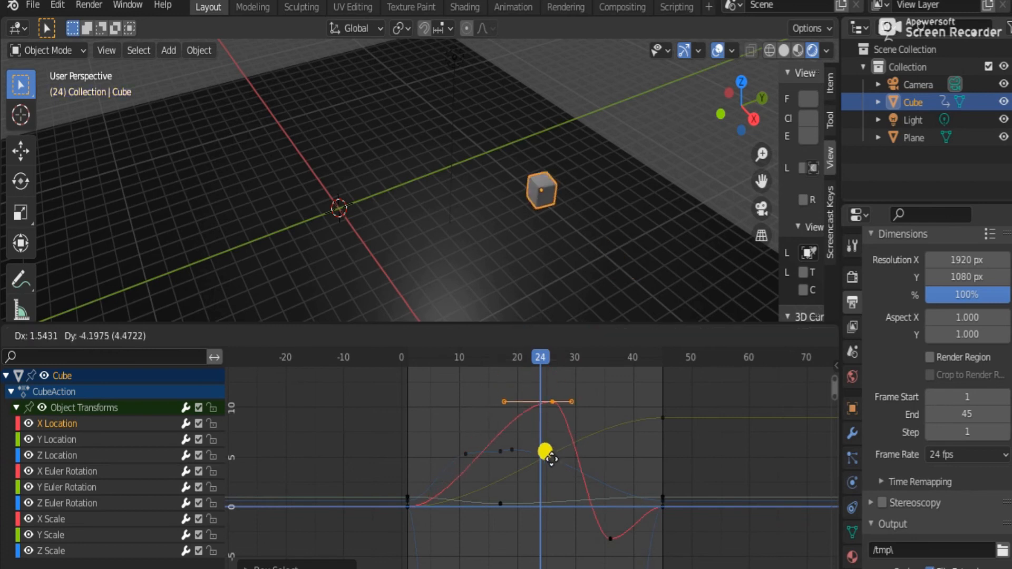
{"action": "left_click", "coordinate": [569, 532]}
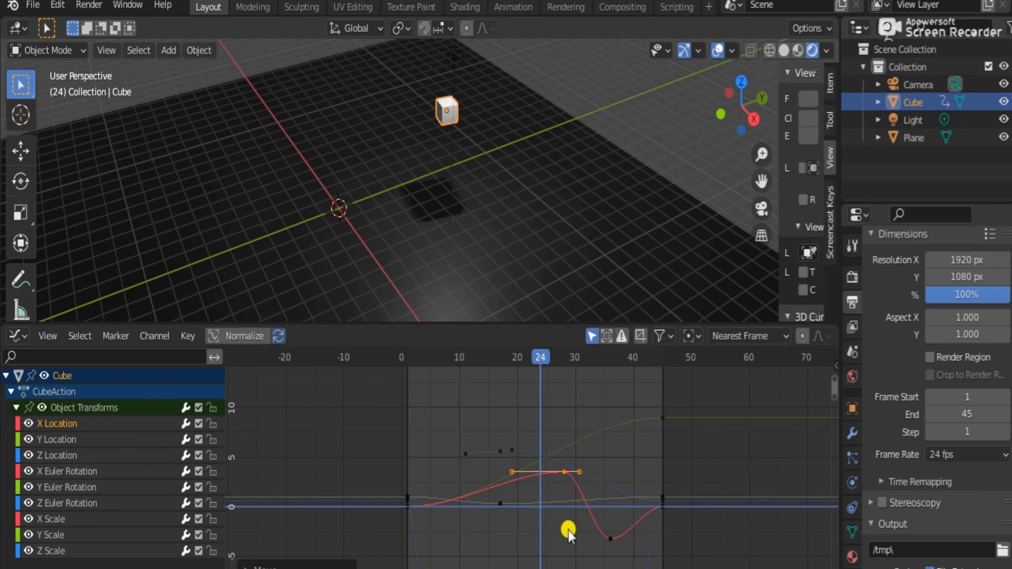
- Return to frame 1 and play the animation with the flattened X Location curve
{"action": "left_click", "coordinate": [406, 365]}
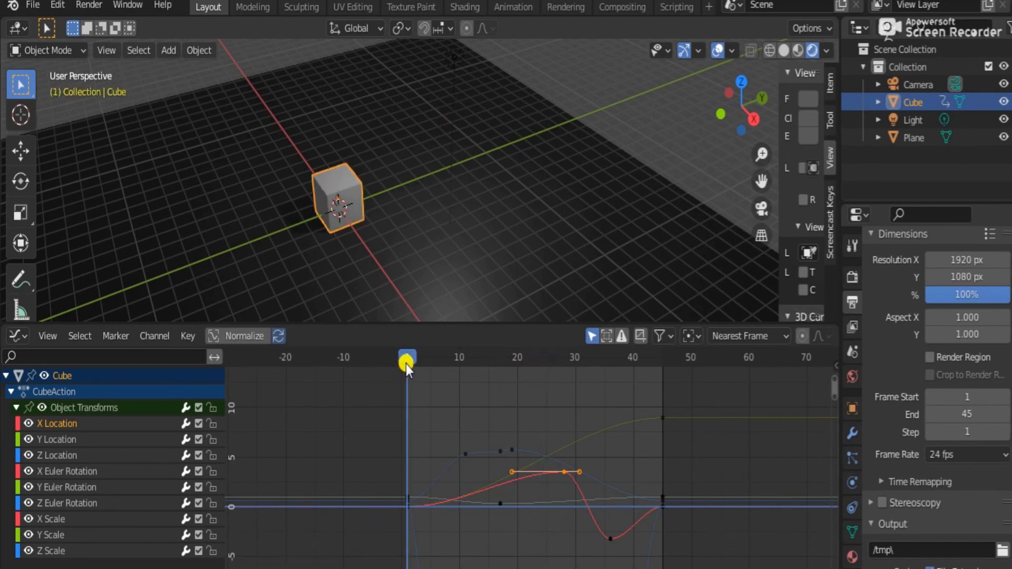
{"action": "key", "text": "space"}
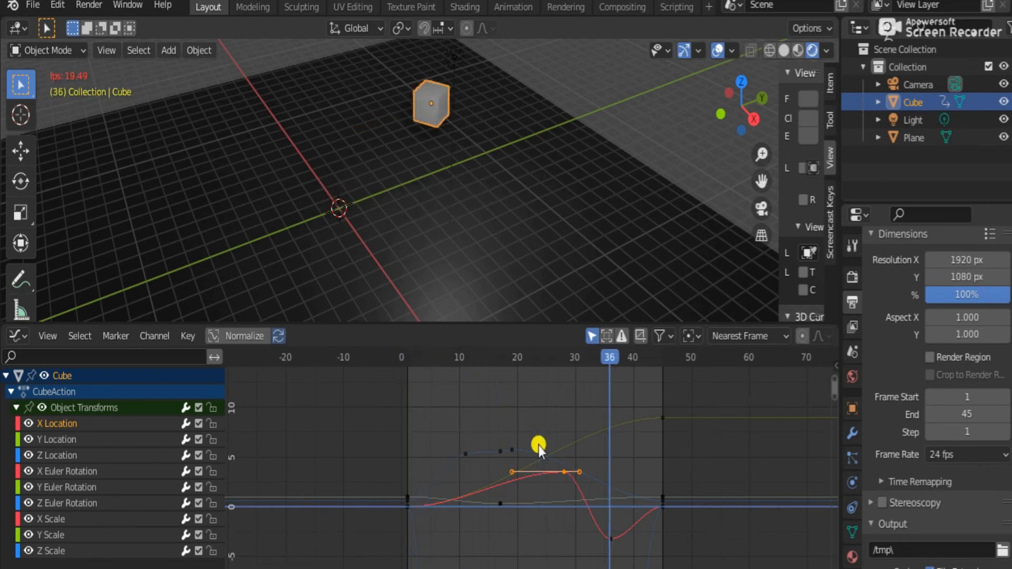
{"action": "key", "text": "space"}
- Move the X Location peak keyframe to about 11 at frame 12 and the lowest keyframe to about -6 at frame 28, and play the result
{"action": "left_click_drag", "start_coordinate": [560, 473], "coordinate": [471, 397]}
{"action": "left_click_drag", "start_coordinate": [608, 539], "coordinate": [569, 560]}
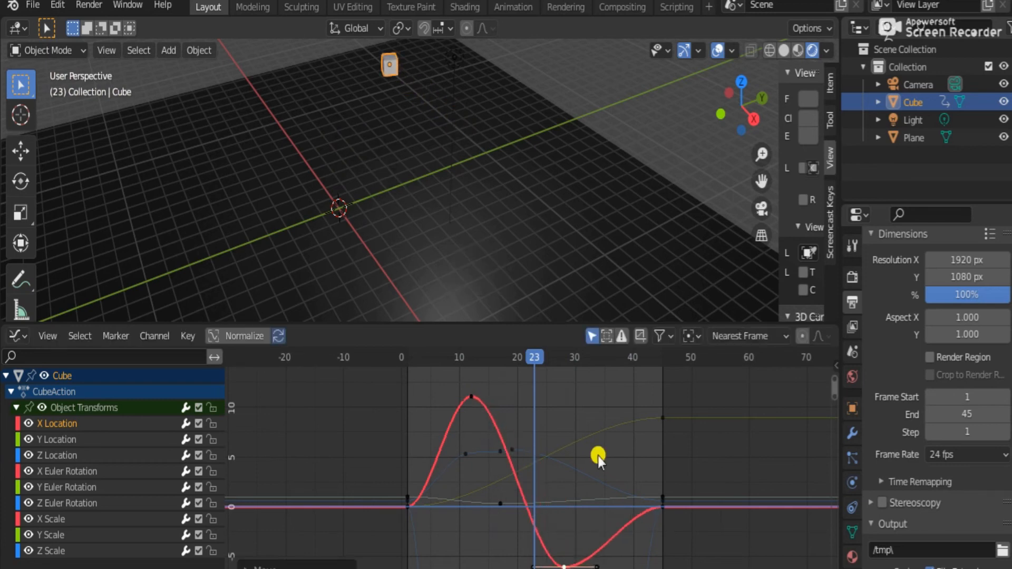
{"action": "key", "text": "space"}
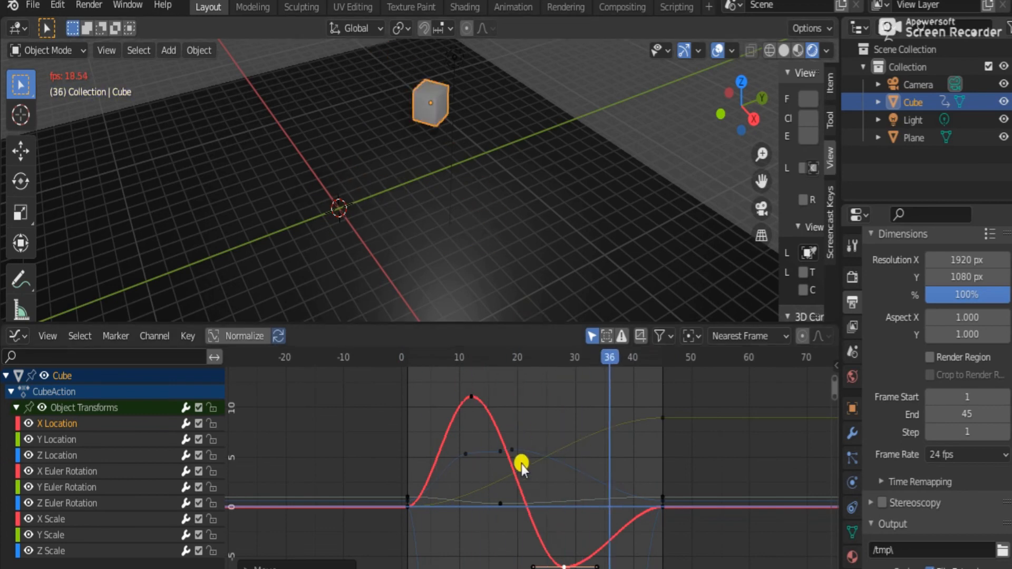
{"action": "key", "text": "space"}
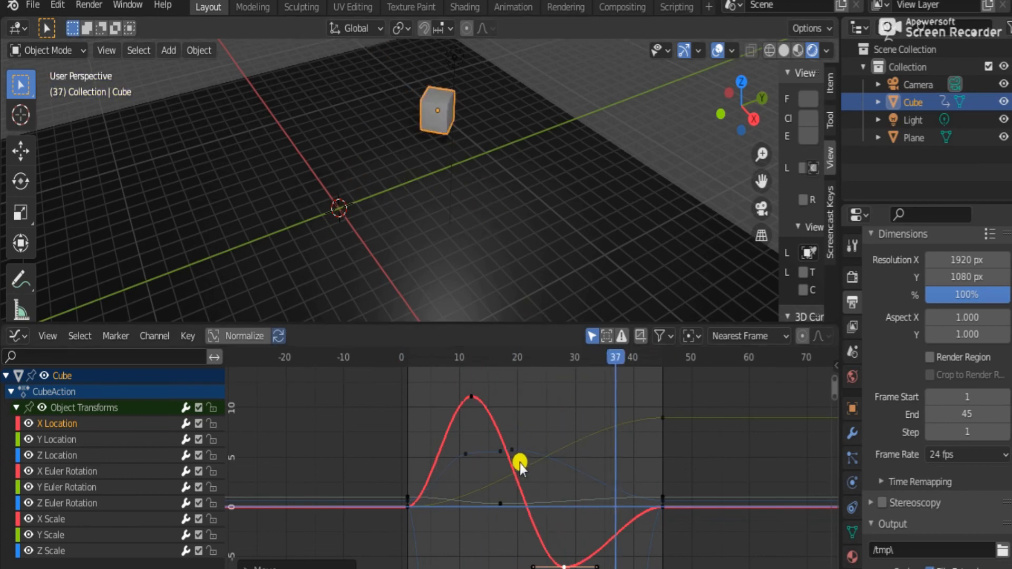
- Try moving the Y Location curve's last keyframe to about 10 at frame 18, and play the animation
{"action": "left_click", "coordinate": [91, 438]}
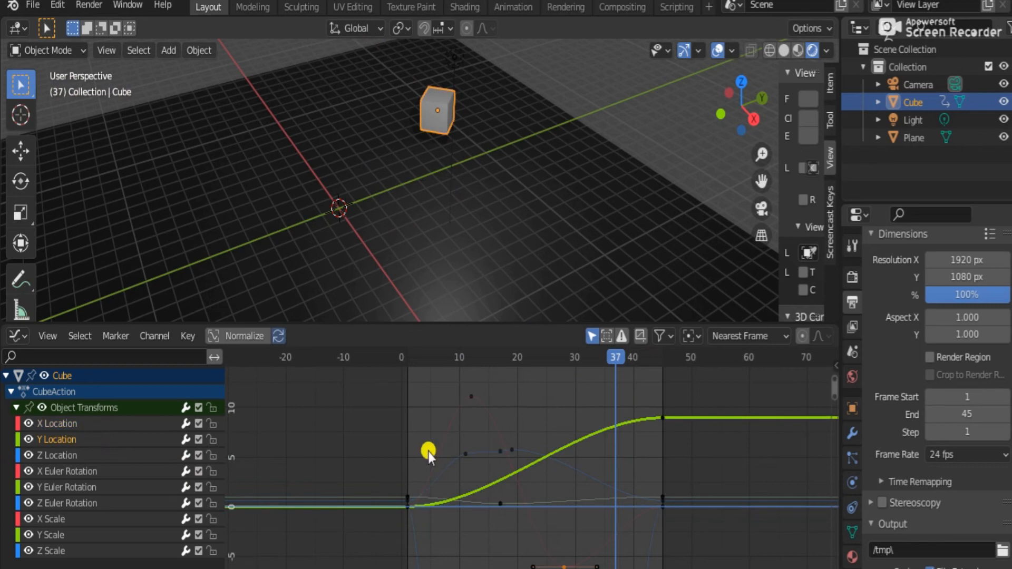
{"action": "left_click", "coordinate": [659, 418]}
{"action": "key", "text": "g"}
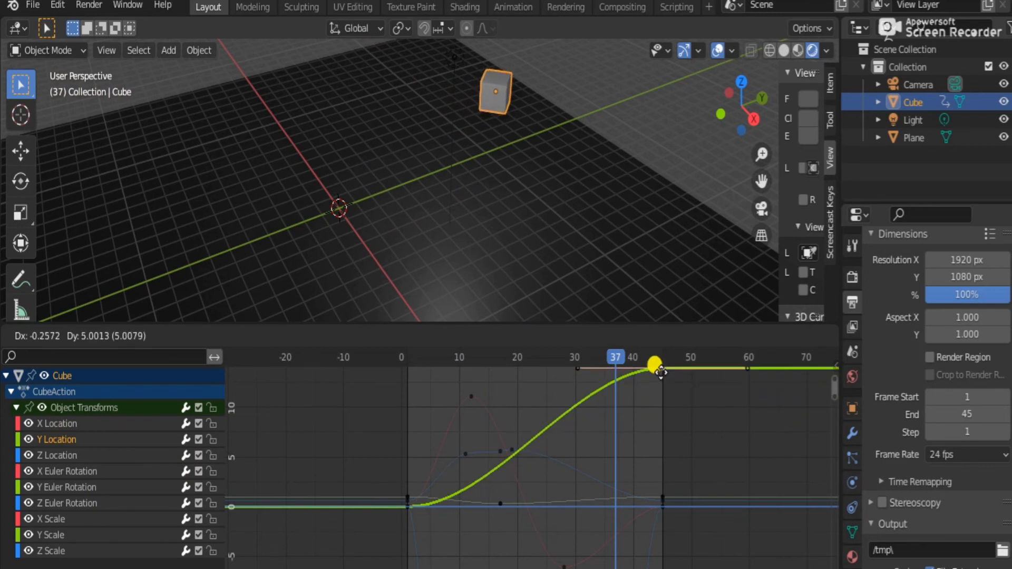
{"action": "left_click", "coordinate": [670, 417]}
{"action": "key", "text": "g"}
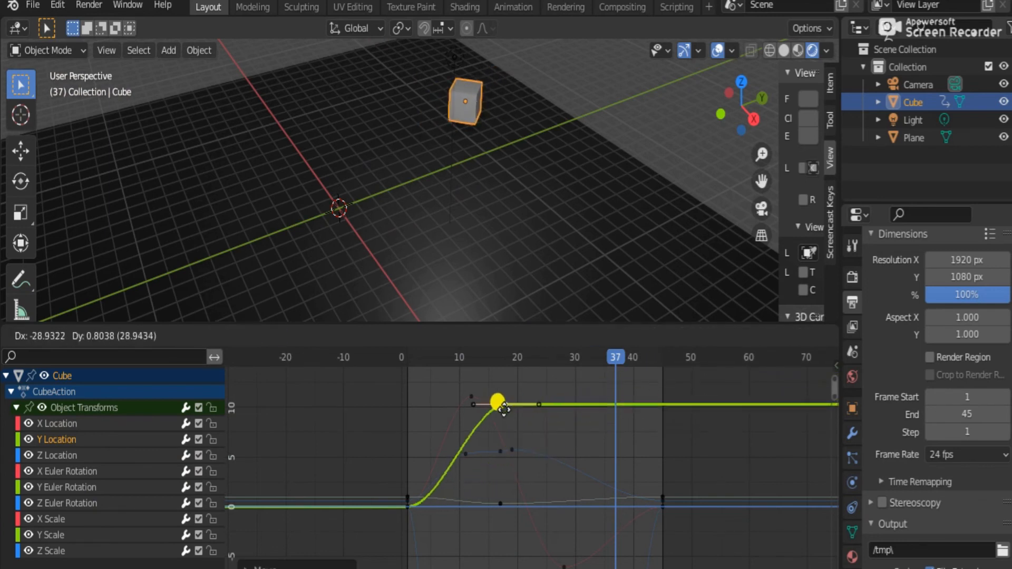
{"action": "left_click", "coordinate": [504, 410]}
{"action": "key", "text": "space"}
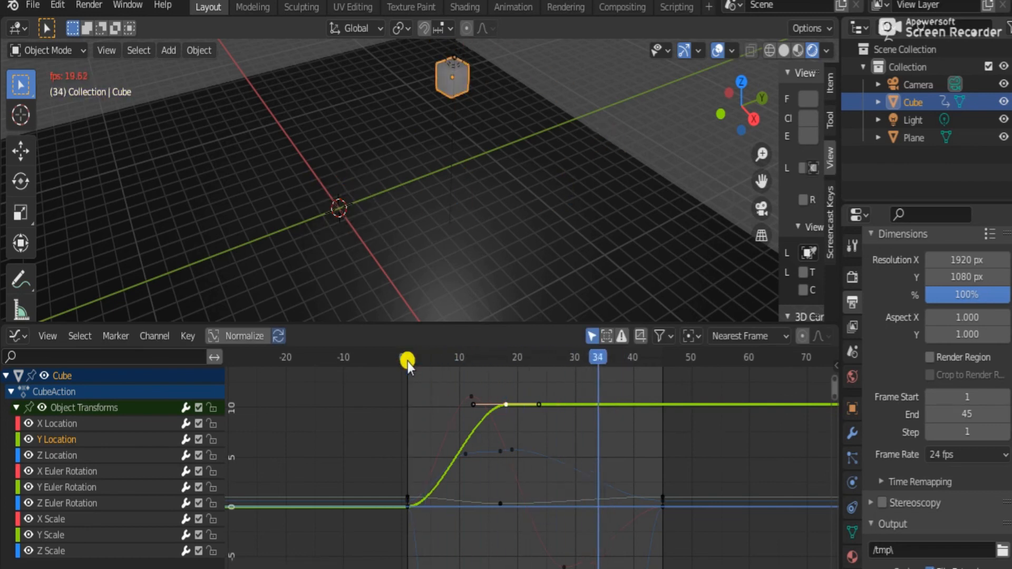
{"action": "key", "text": "space"}
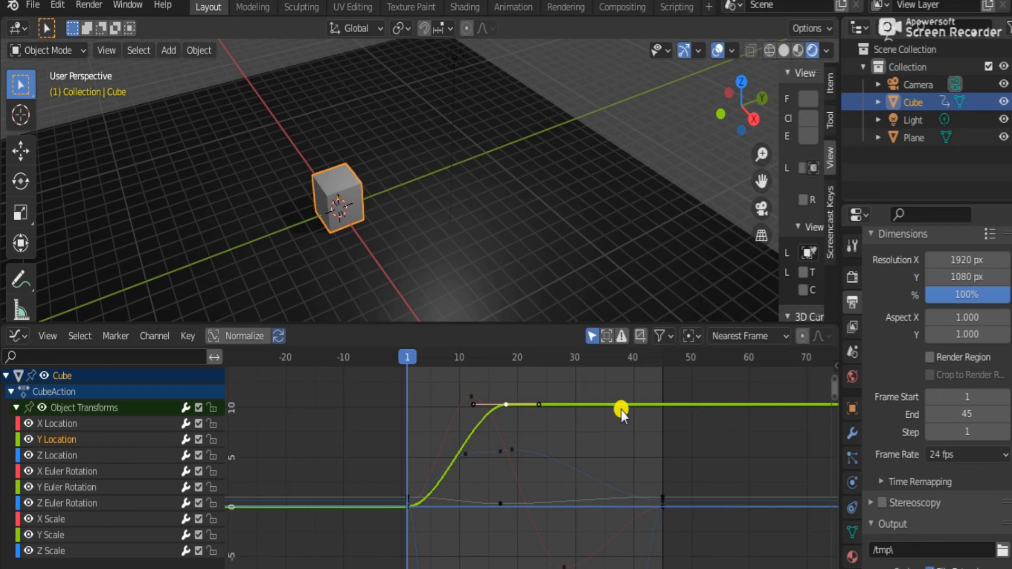
- Undo the moves of the Y Location curve's last keyframe
{"action": "key", "text": "ctrl+z"}
{"action": "key", "text": "ctrl+z"}
{"action": "key", "text": "ctrl+z"}
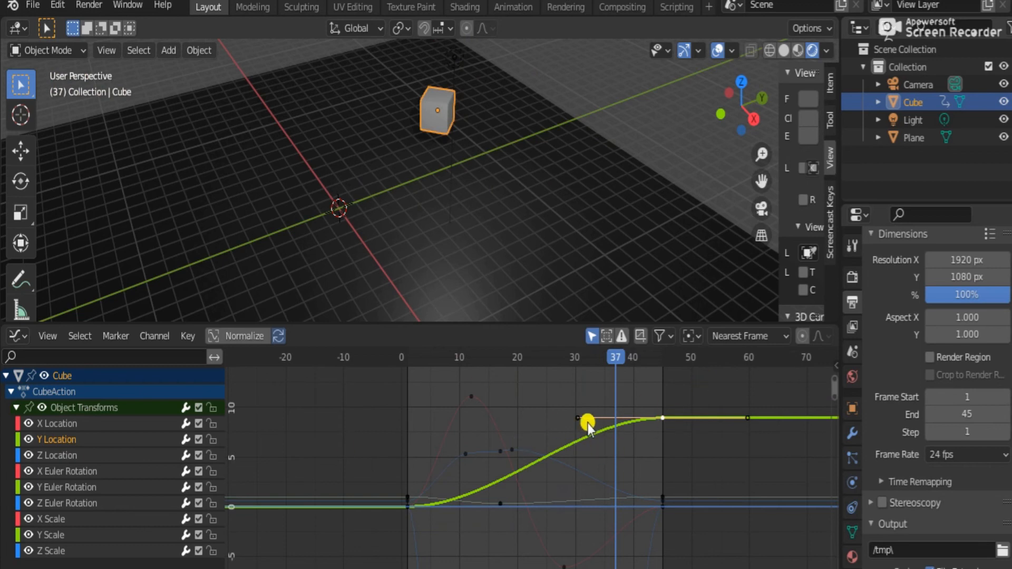
- View the handle type options for the Y Location curve's last keyframe without applying one, and deselect the keyframe
{"action": "key", "text": "v"}
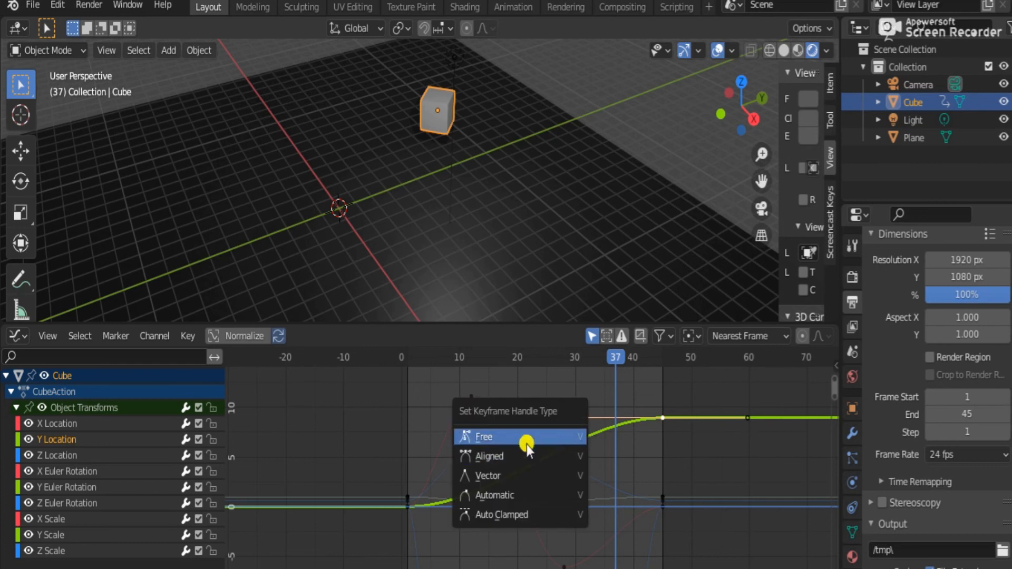
{"action": "left_click", "coordinate": [681, 453]}
{"action": "key", "text": "v"}
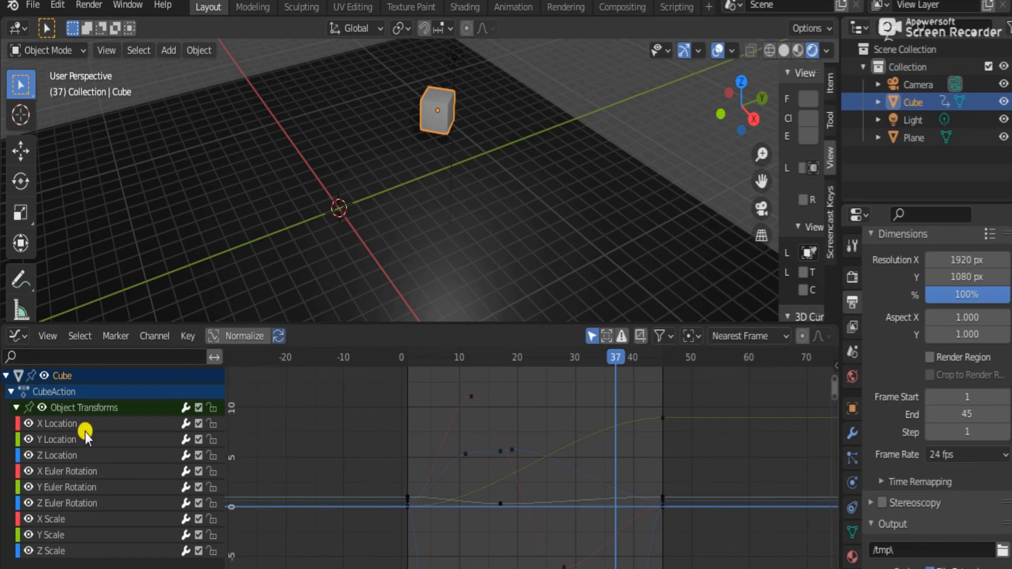
- Select the cube's X Location curve and play back the animation to examine its motion
{"action": "left_click", "coordinate": [64, 421]}
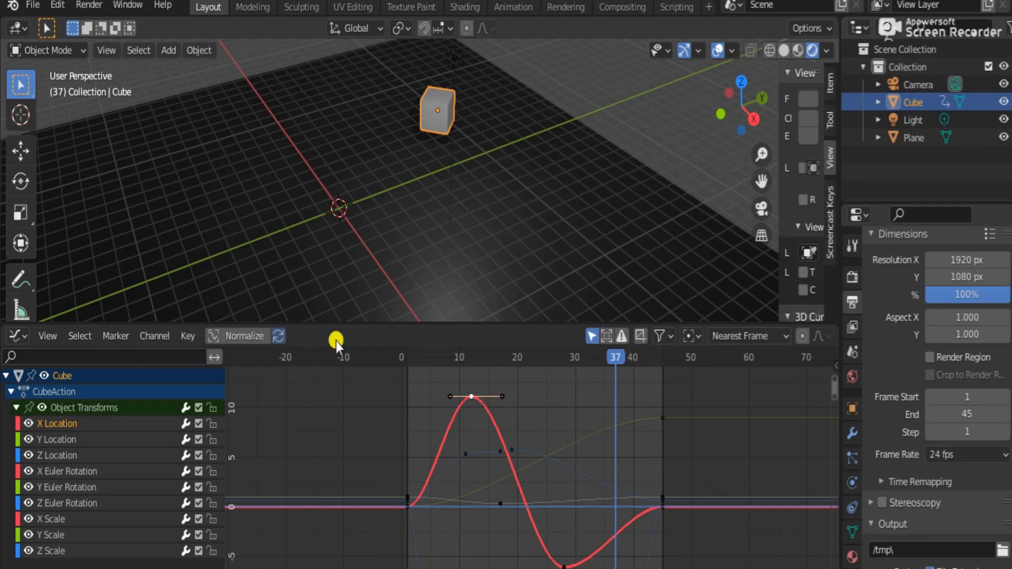
{"action": "key", "text": "space"}
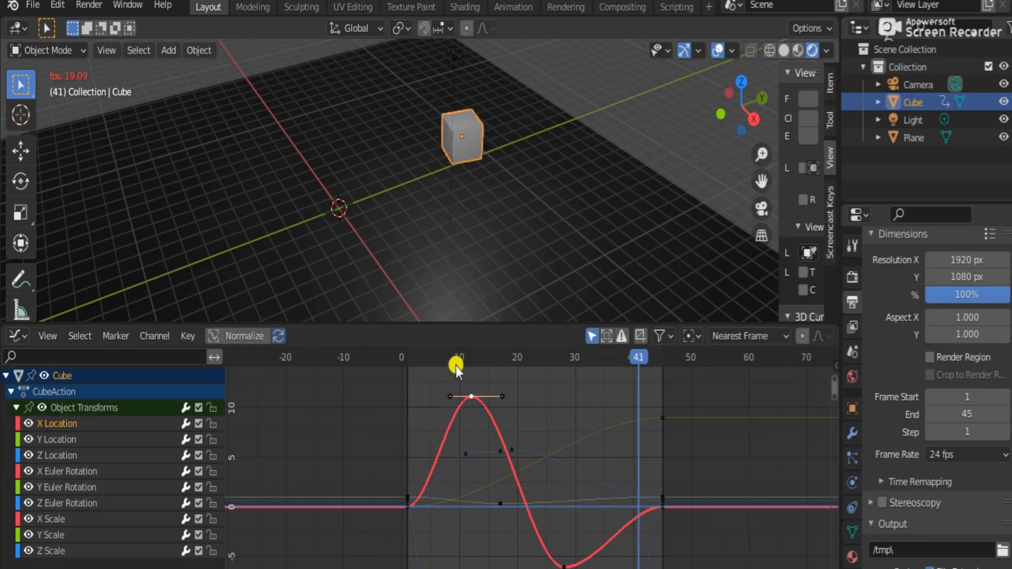
{"action": "key", "text": "space"}
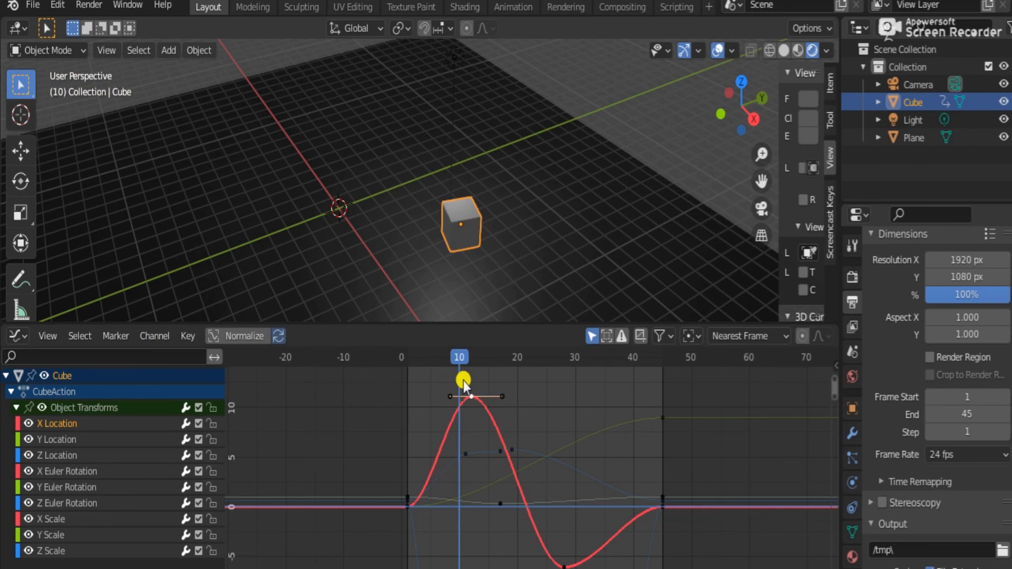
- Select all of the cube's keyframes and set their interpolation to Linear
{"action": "key", "text": "a"}
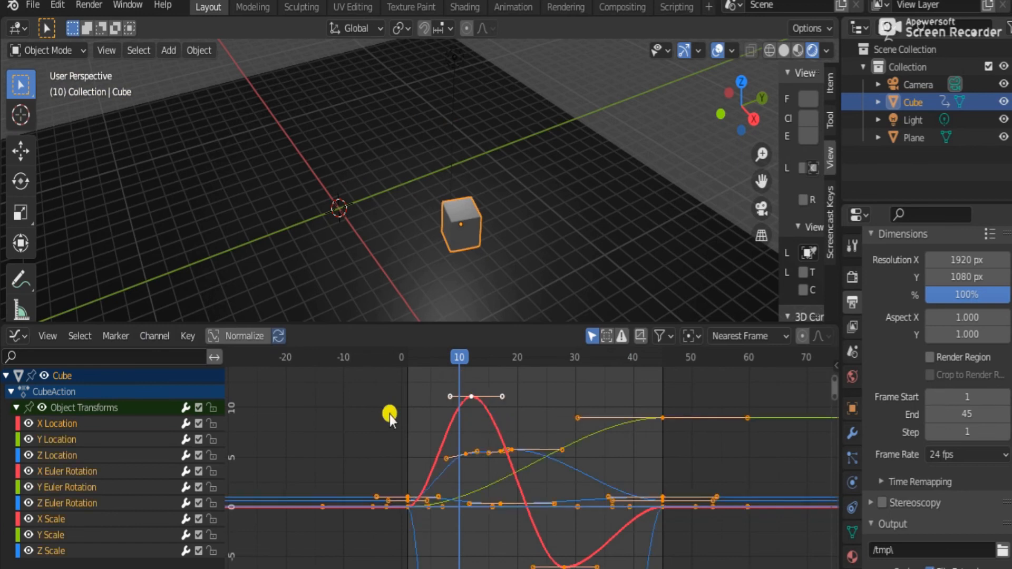
{"action": "left_click", "coordinate": [187, 337]}
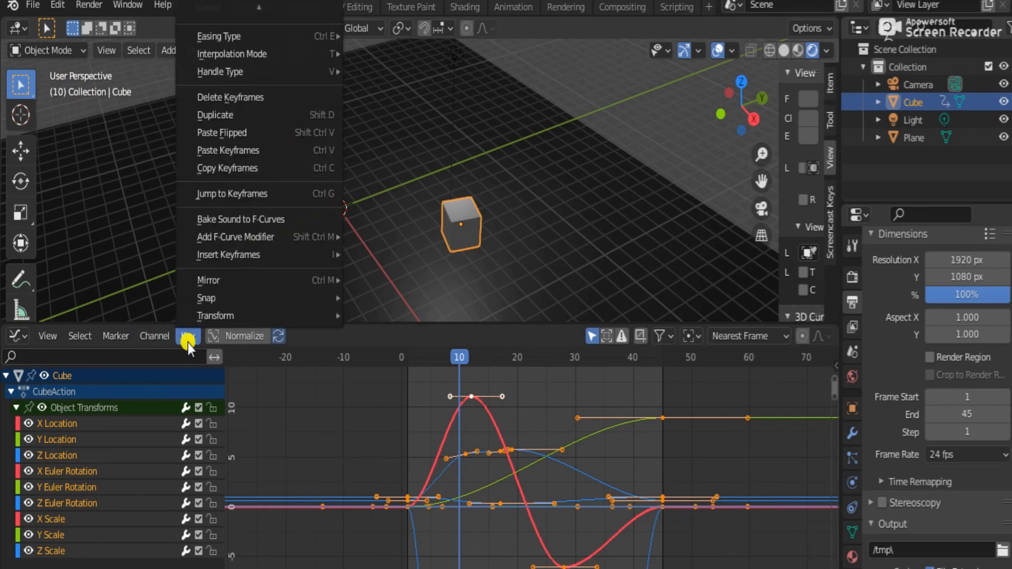
{"action": "mouse_move", "coordinate": [253, 286]}
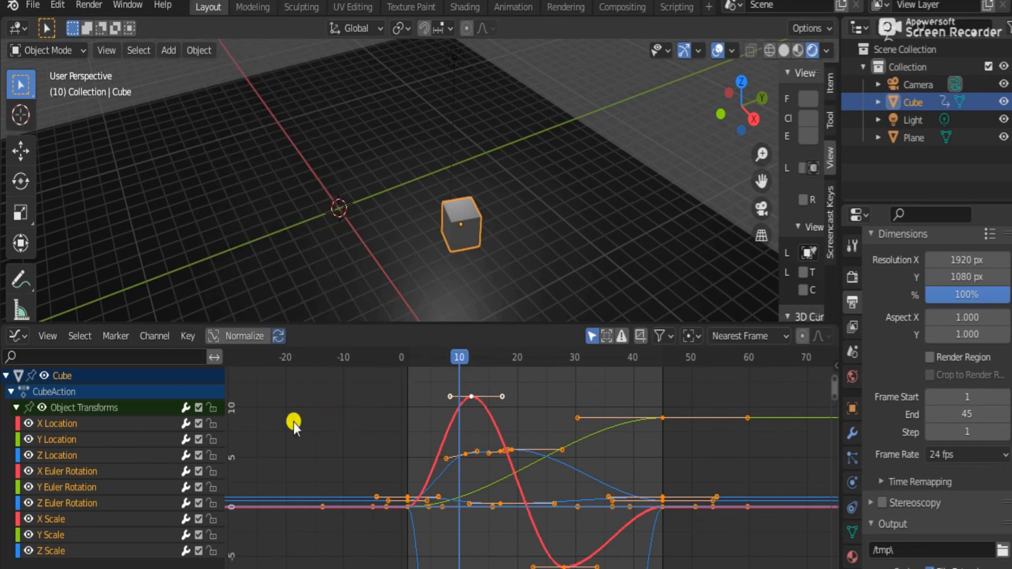
{"action": "key", "text": "t"}
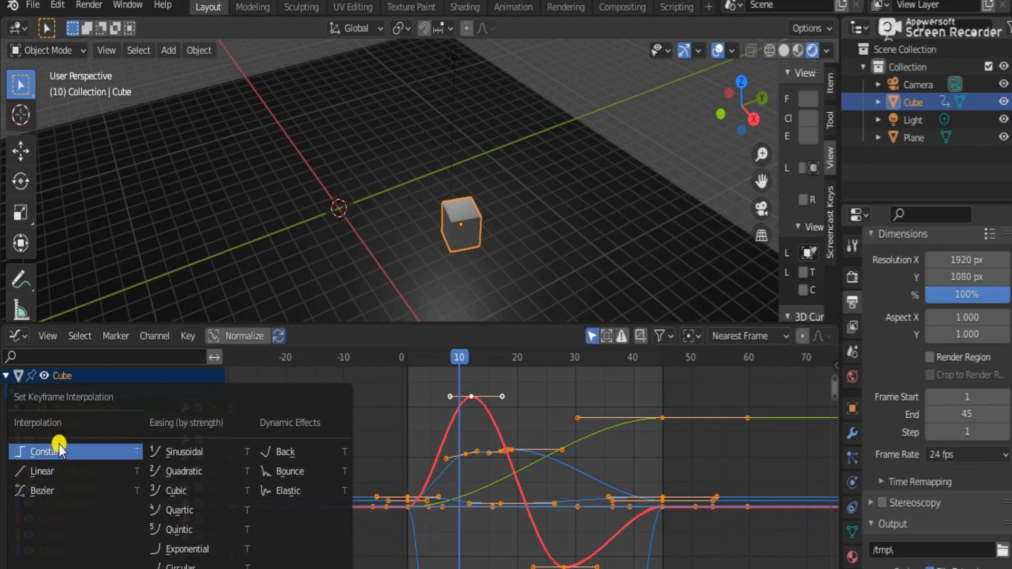
{"action": "left_click", "coordinate": [68, 475]}
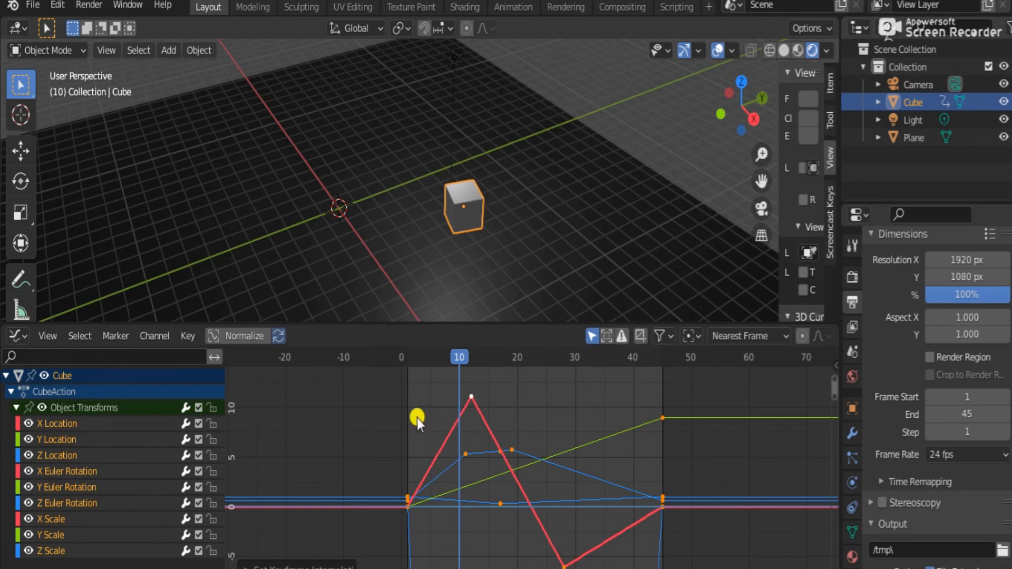
- Play back the linear motion, compare it with the original curves, and undo the Linear interpolation
{"action": "key", "text": "space"}
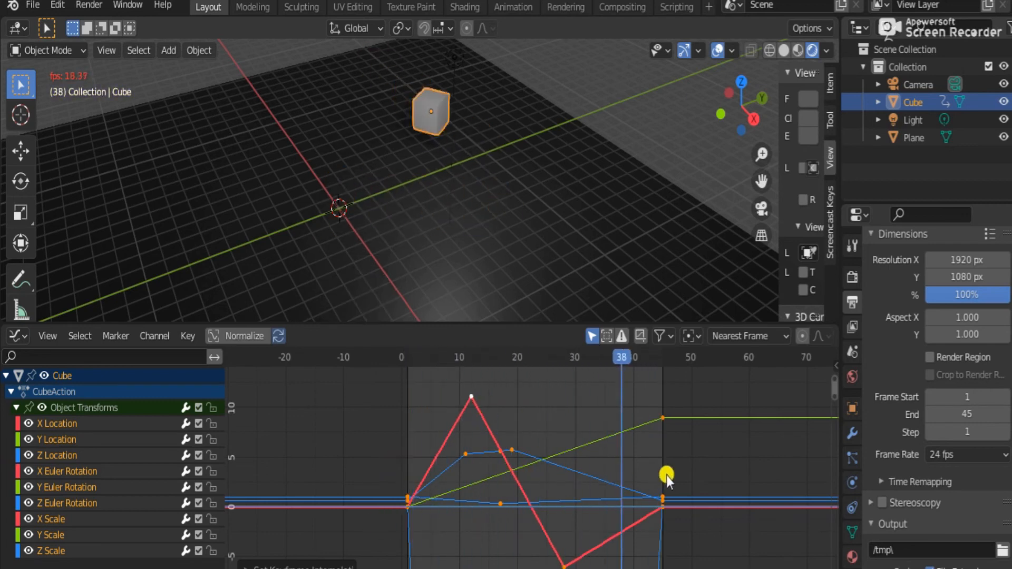
{"action": "key", "text": "space"}
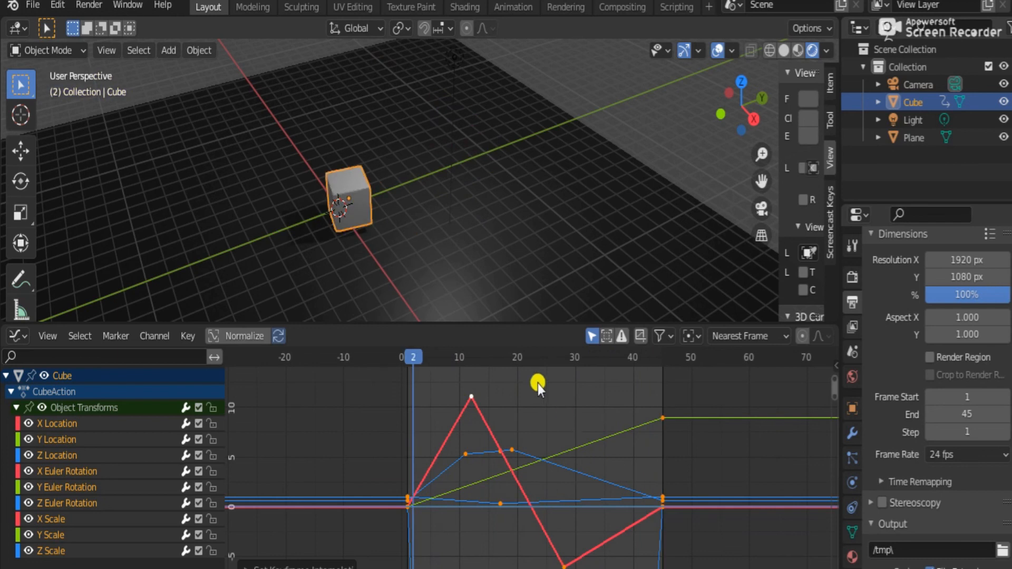
{"action": "key", "text": "ctrl+z"}
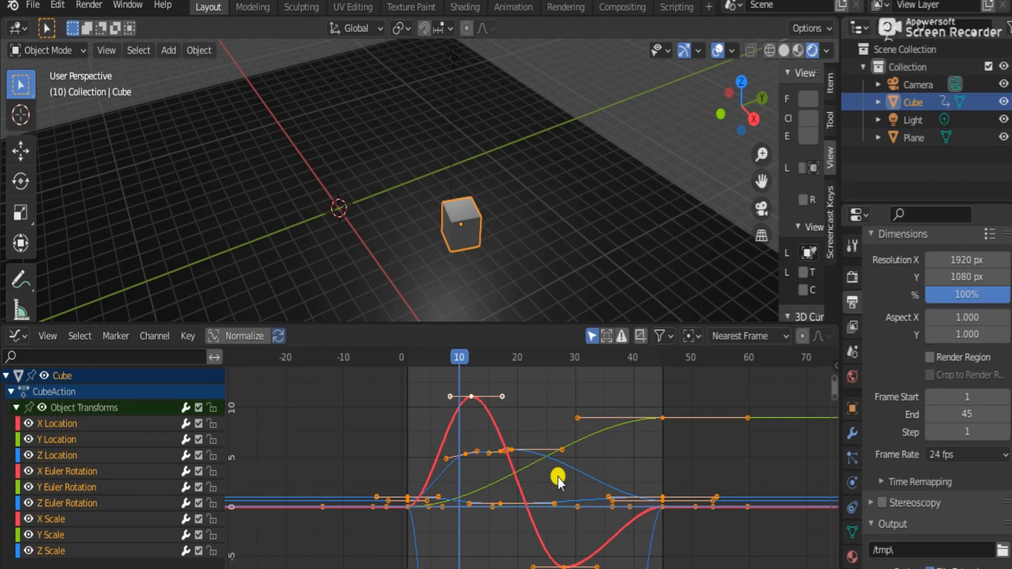
{"action": "key", "text": "ctrl+shift+z"}
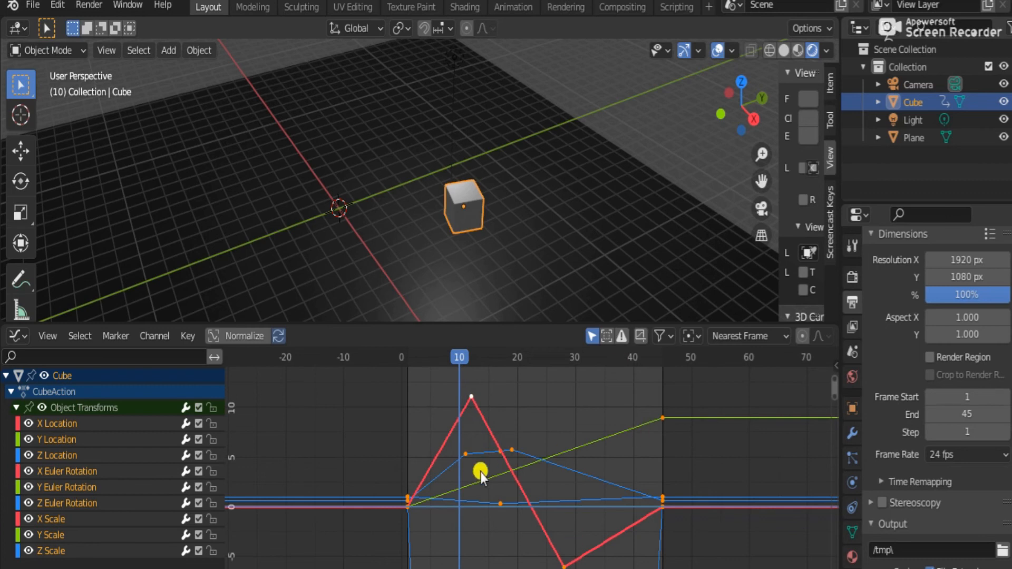
{"action": "key", "text": "ctrl+z"}
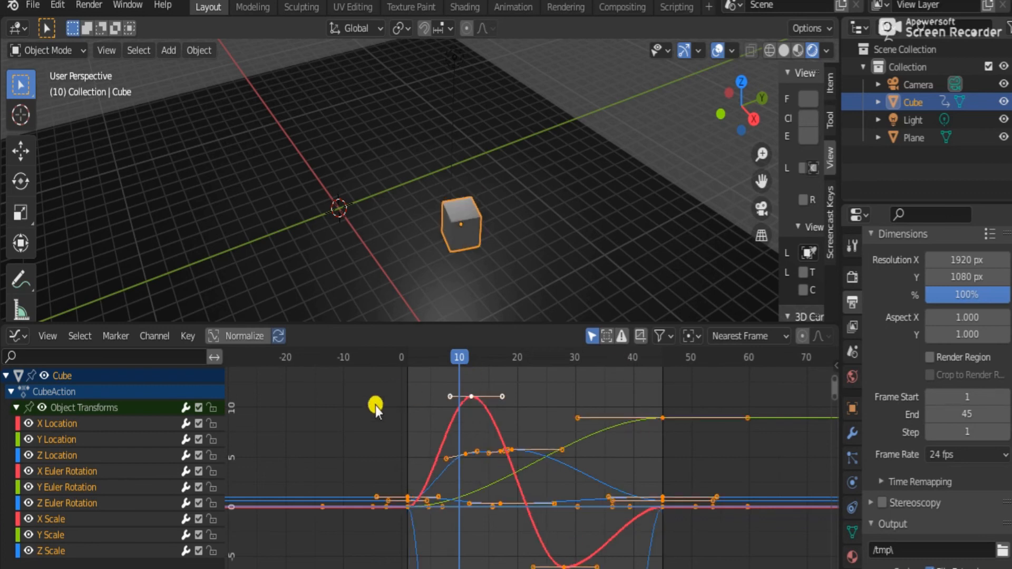
- Set the interpolation of all the cube's keyframes to Constant and play back the stepped motion
{"action": "key", "text": "t"}
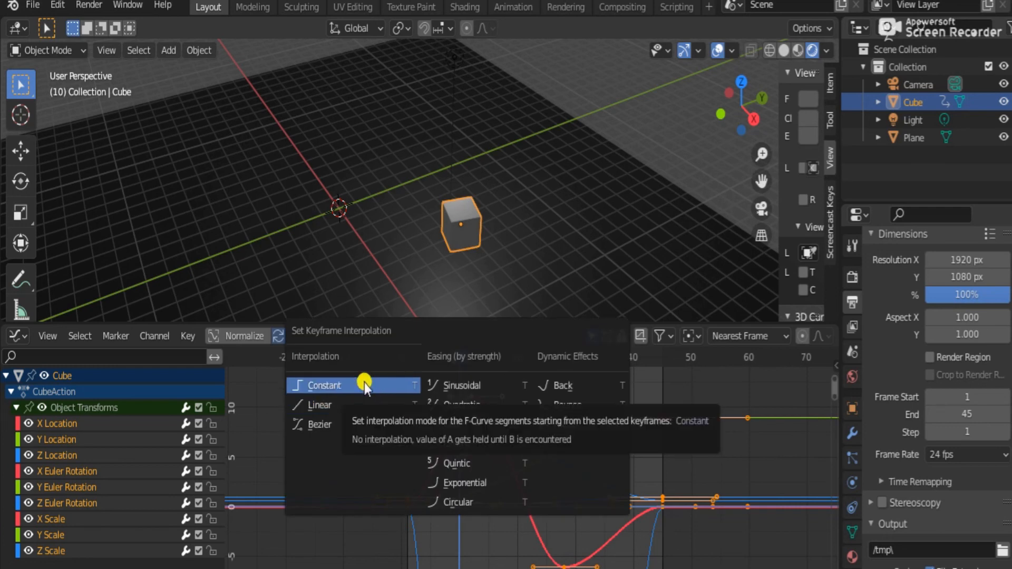
{"action": "left_click", "coordinate": [365, 383]}
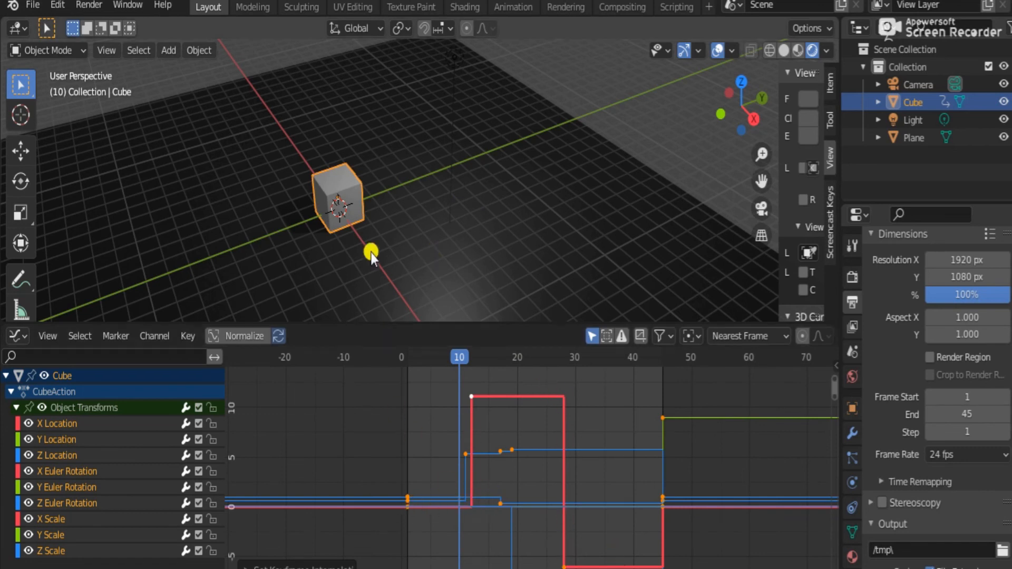
{"action": "left_click", "coordinate": [410, 366]}
{"action": "key", "text": "space"}
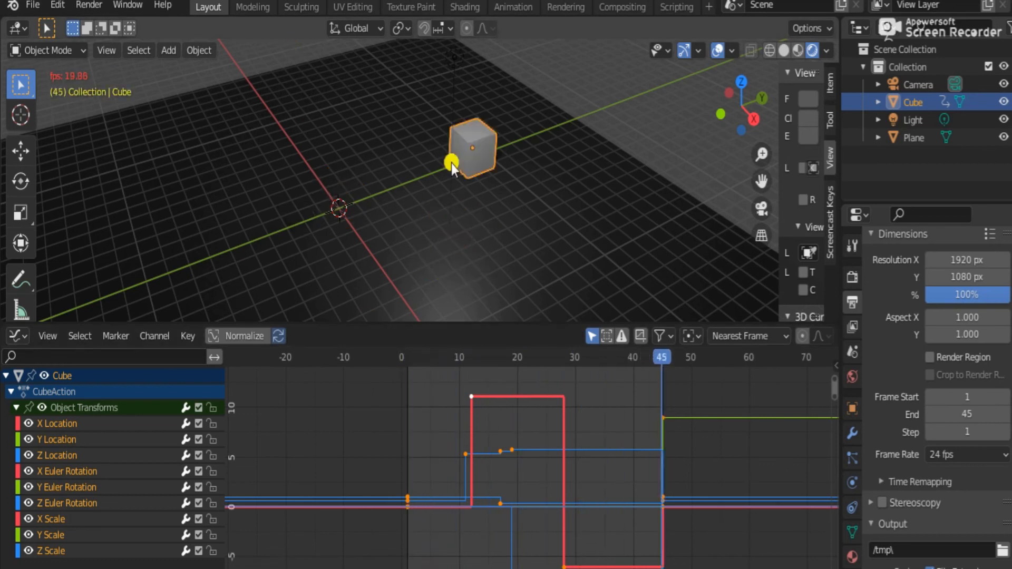
{"action": "scroll", "coordinate": [451, 164], "scroll_direction": "down", "scroll_amount": 3}
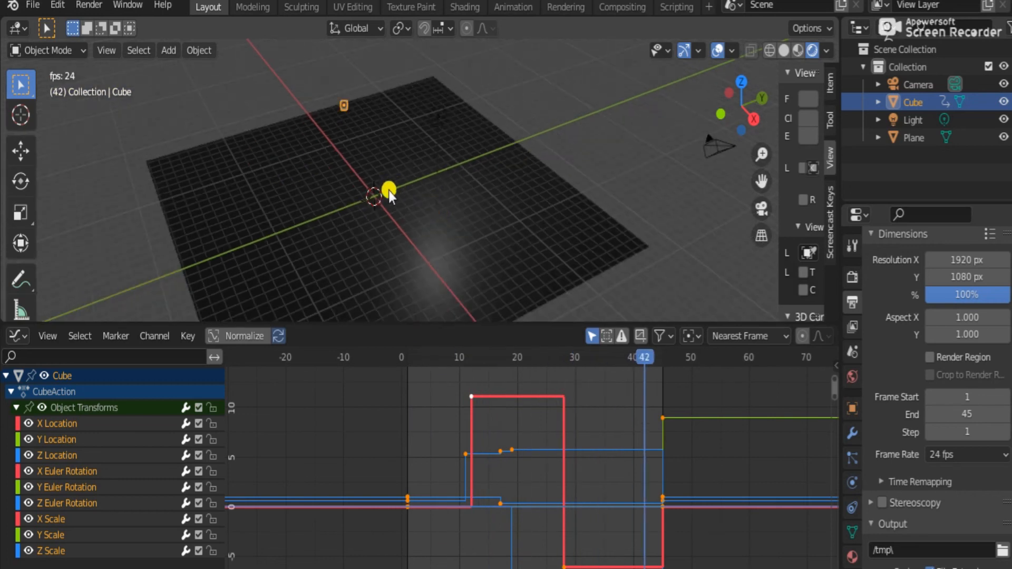
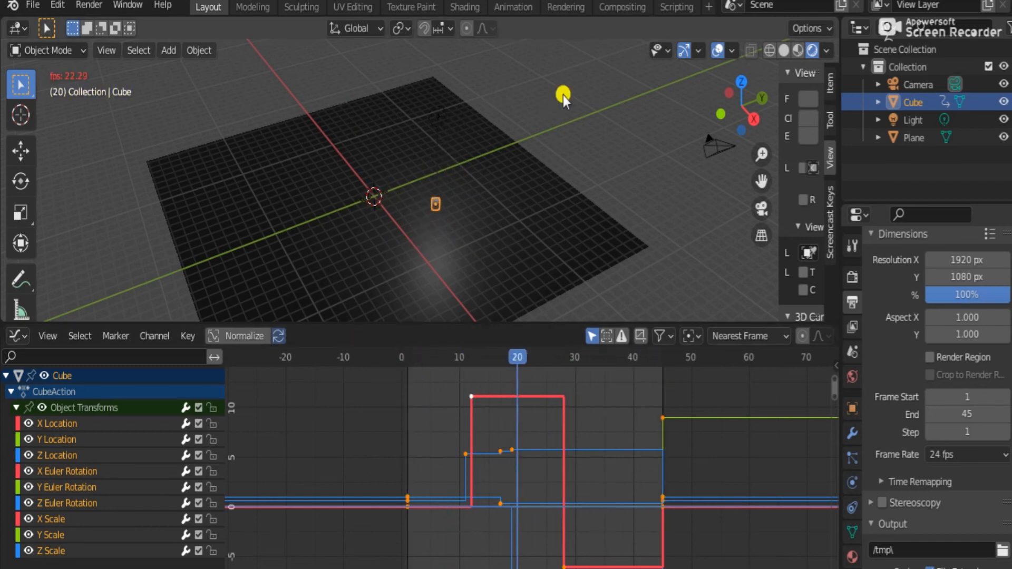
{"action": "key", "text": "space"}
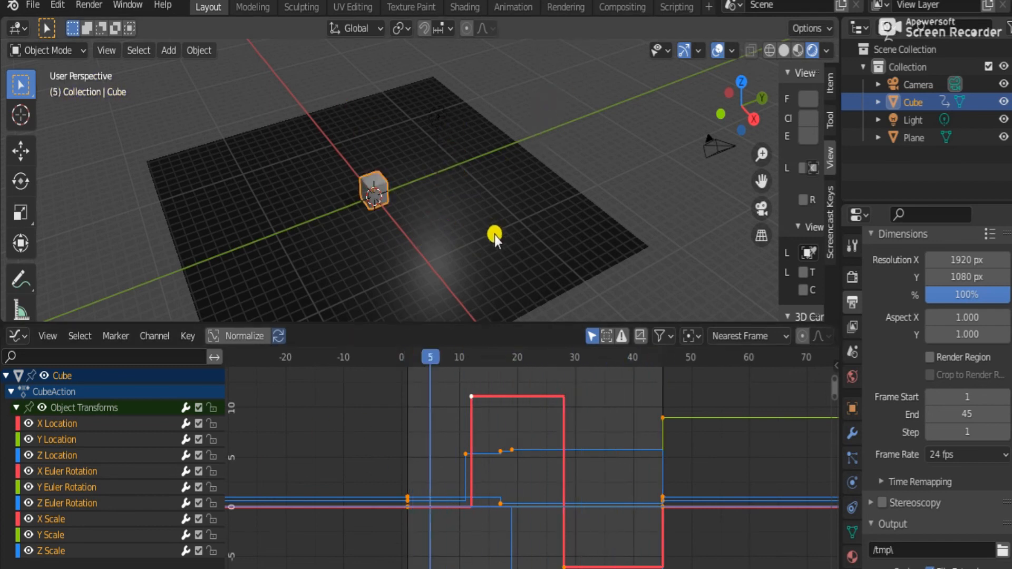
- Isolate the Z Location curve and play back the animation to examine the cube's height changes from a lower viewing angle
{"action": "key", "text": "alt+a"}
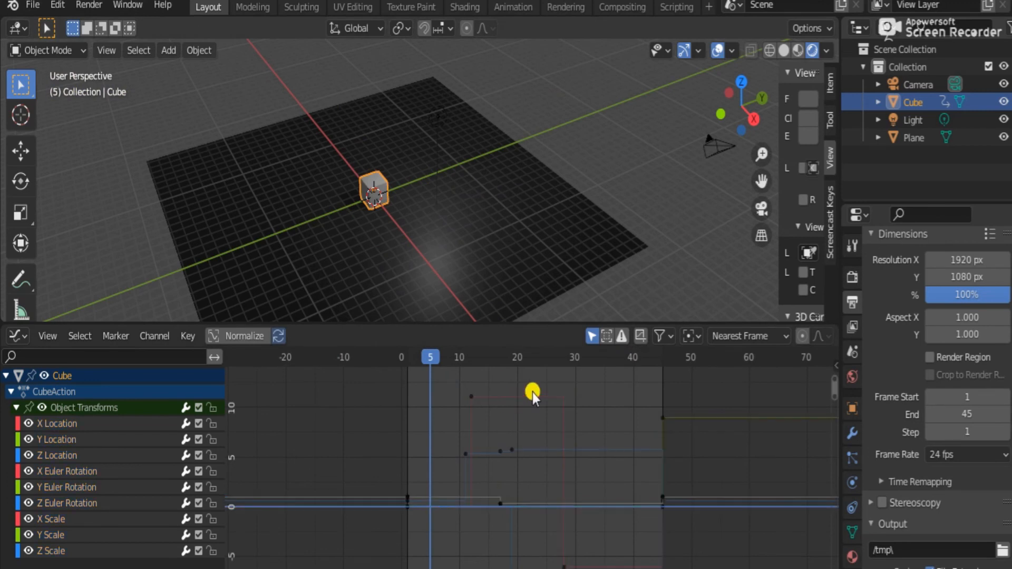
{"action": "left_click", "coordinate": [84, 452]}
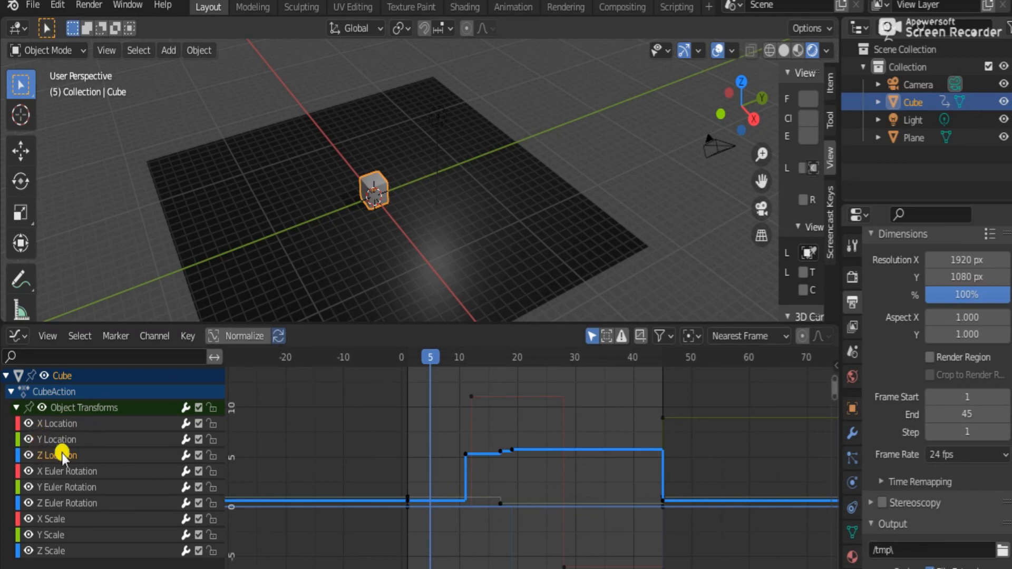
{"action": "key", "text": "space"}
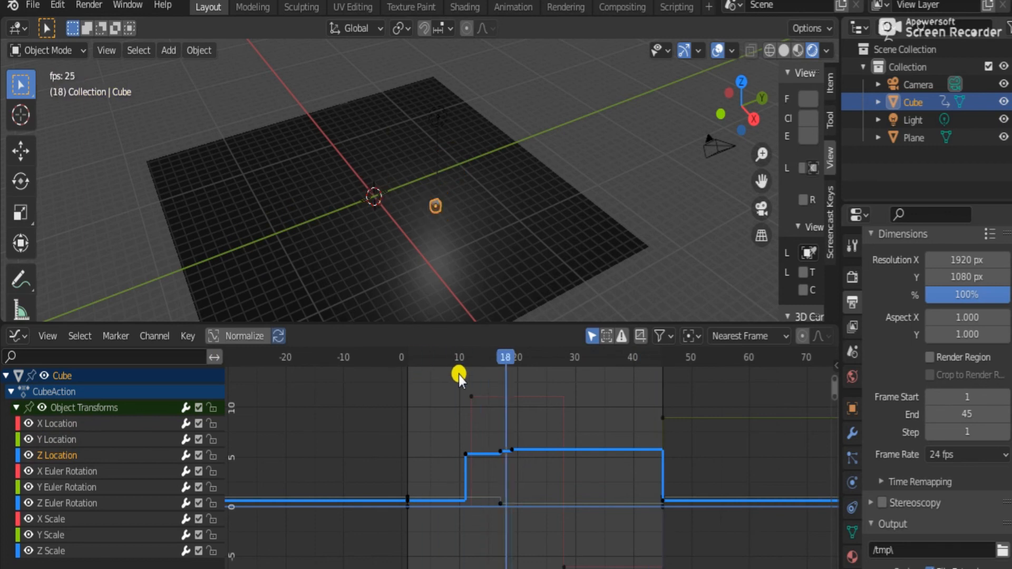
{"action": "key", "text": "space"}
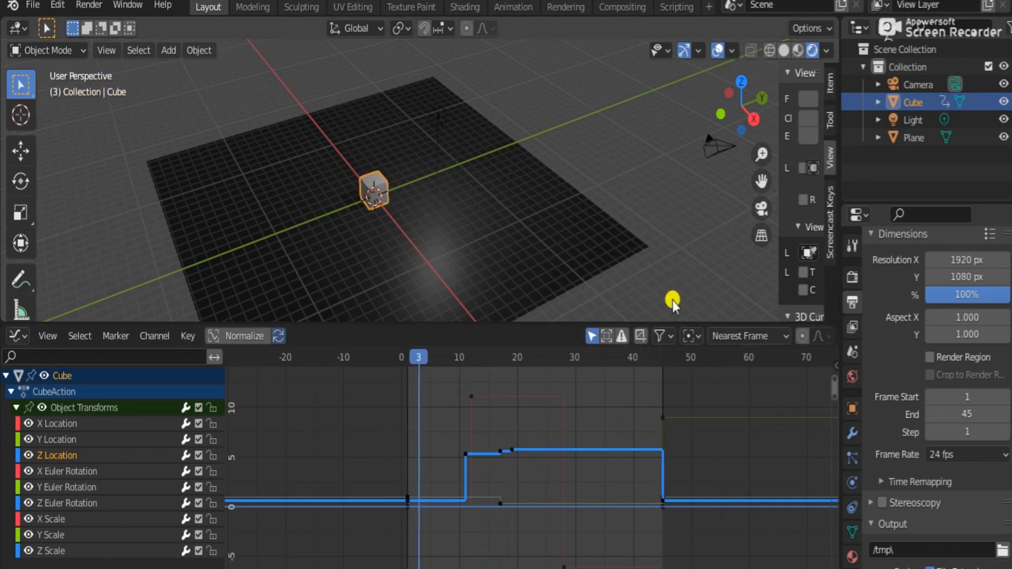
{"action": "left_click_drag", "start_coordinate": [748, 109], "coordinate": [499, 191]}
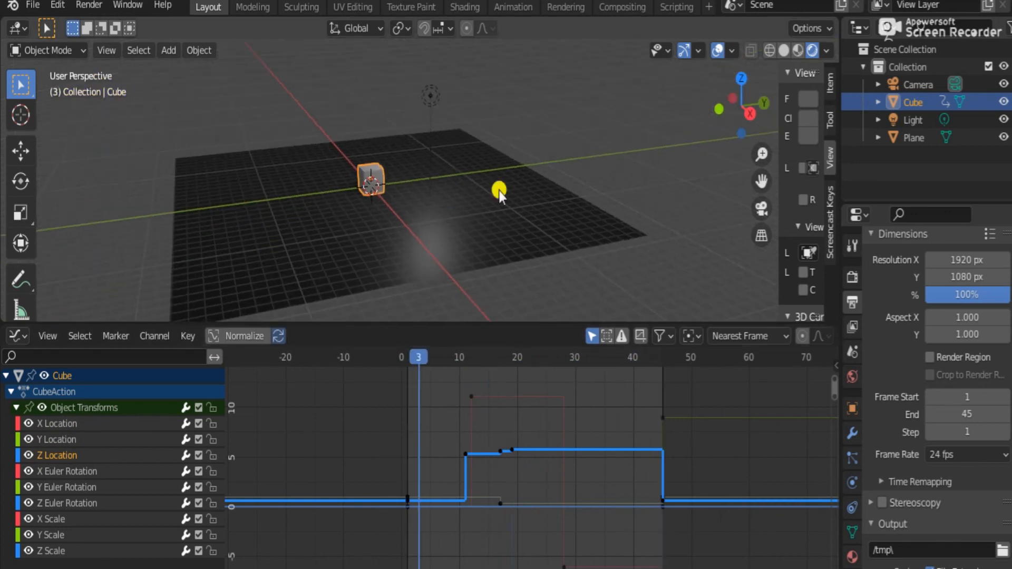
{"action": "key", "text": "space"}
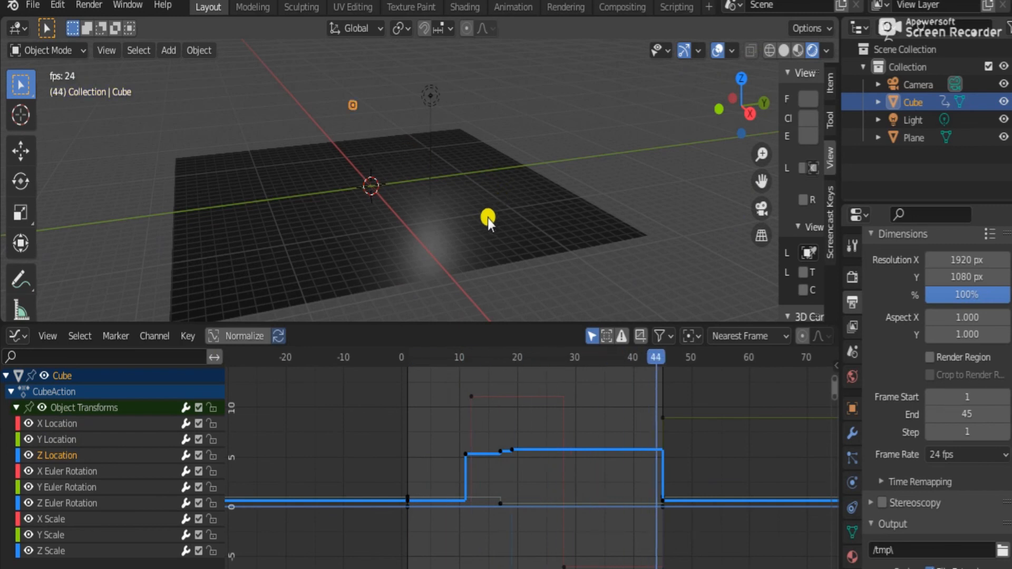
{"action": "key", "text": "space"}
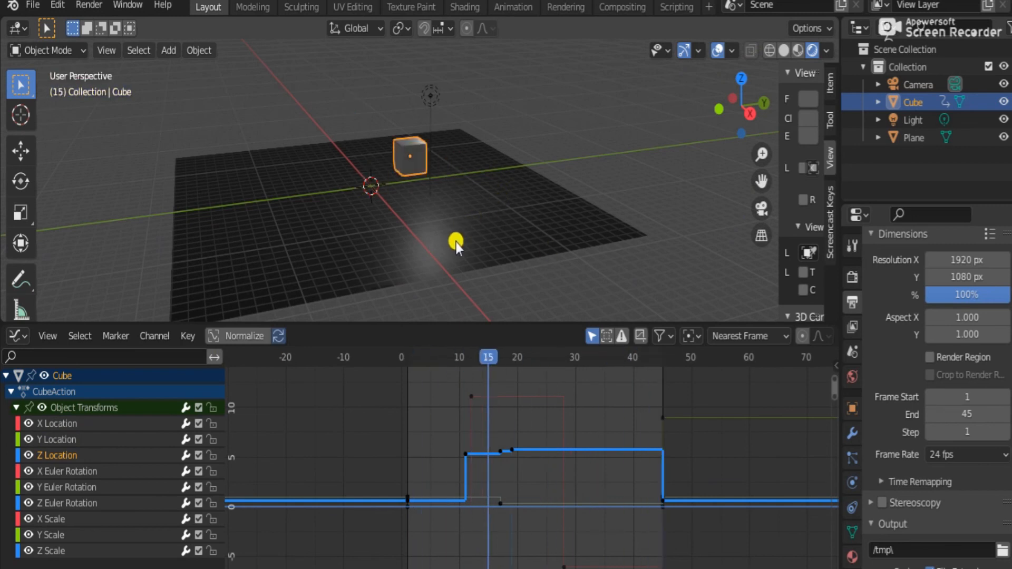
{"action": "key", "text": "space"}
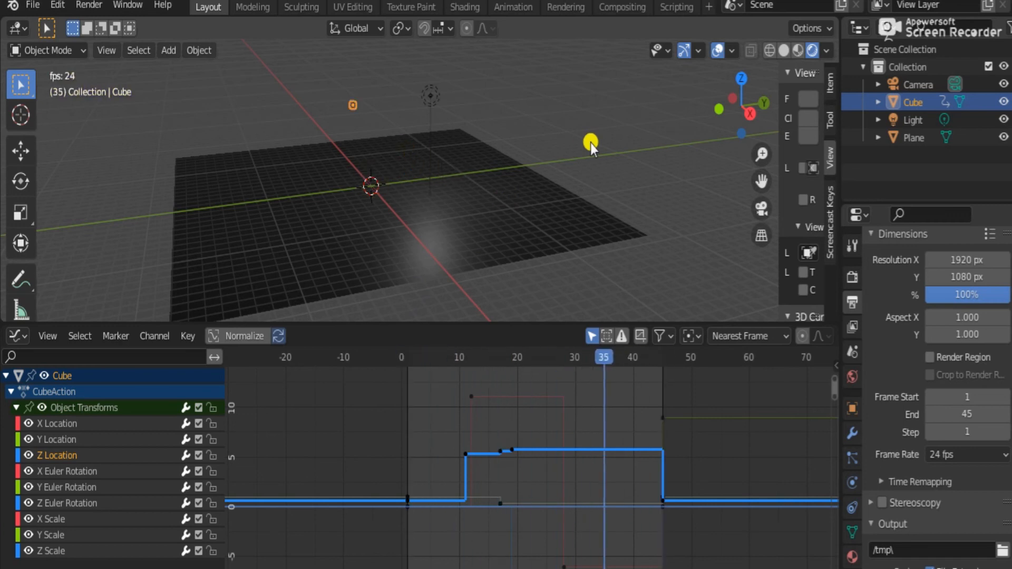
{"action": "key", "text": "space"}
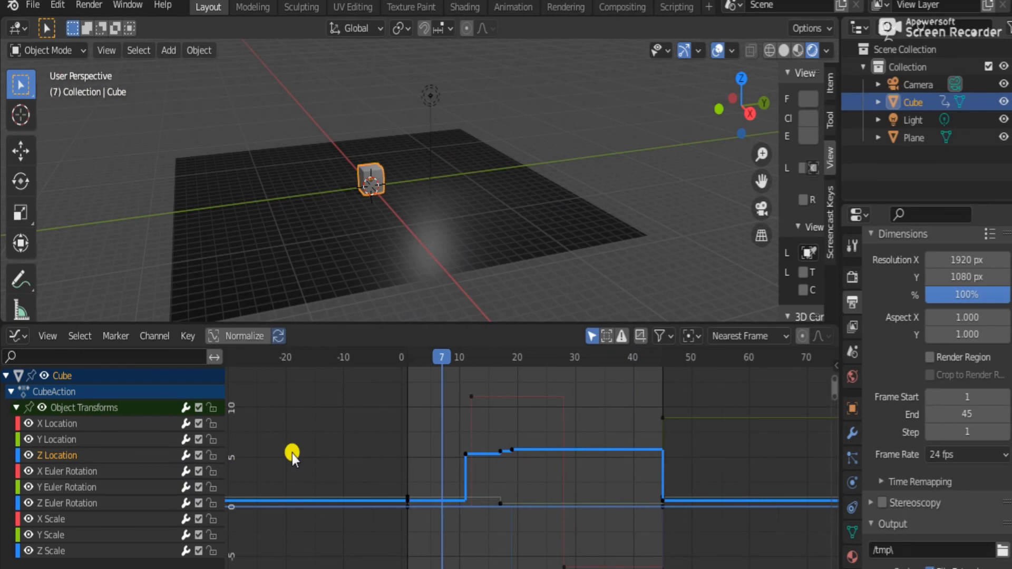
- Select all of the cube's keyframes and restore their smooth Bezier interpolation
{"action": "key", "text": "Right"}
{"action": "key", "text": "Right"}
{"action": "key", "text": "Right"}
{"action": "key", "text": "a"}
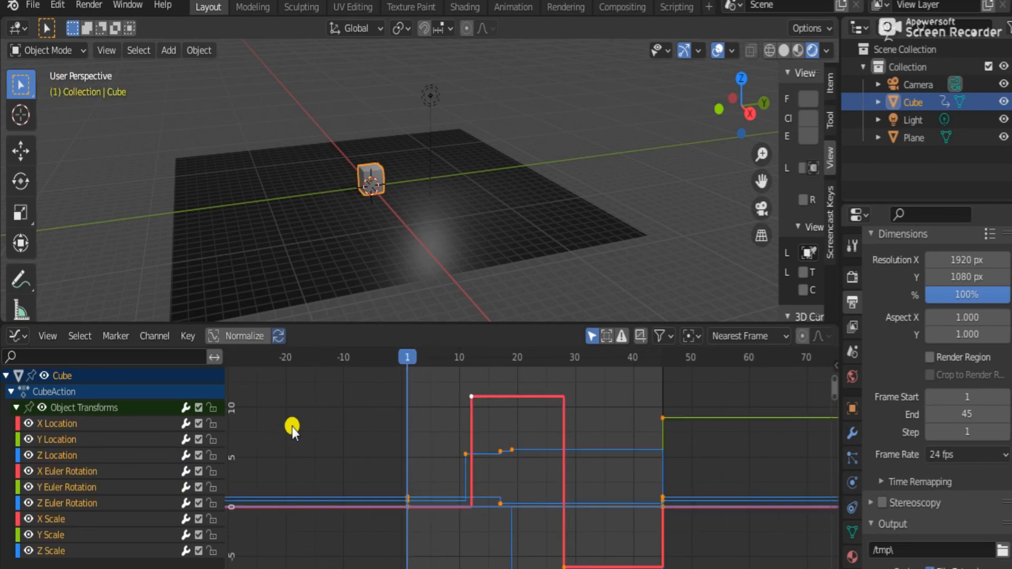
{"action": "key", "text": "t"}
{"action": "left_click", "coordinate": [292, 427]}
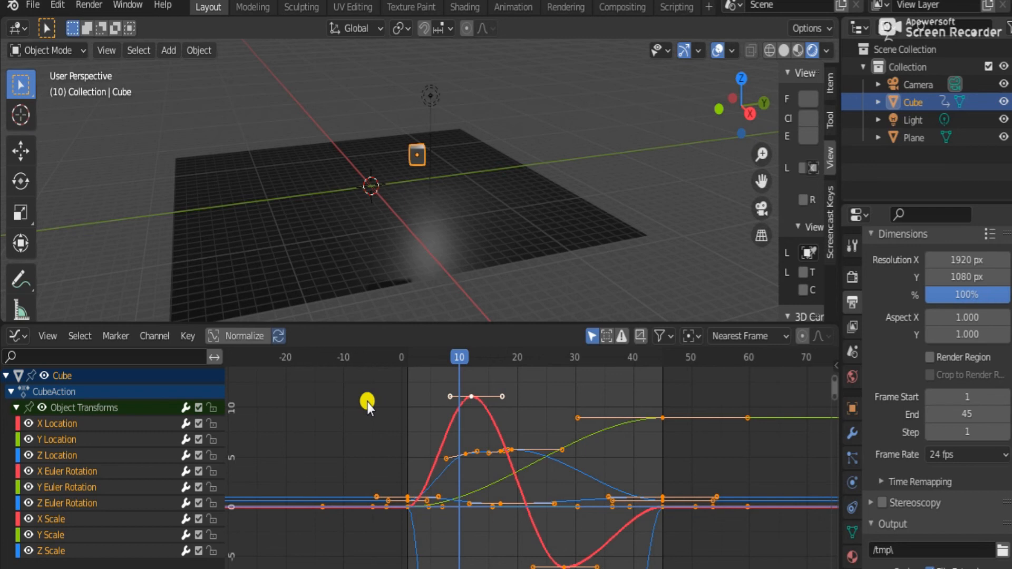
- Play back the cube's smooth Bezier motion and inspect the scene from other viewing angles
{"action": "key", "text": "space"}
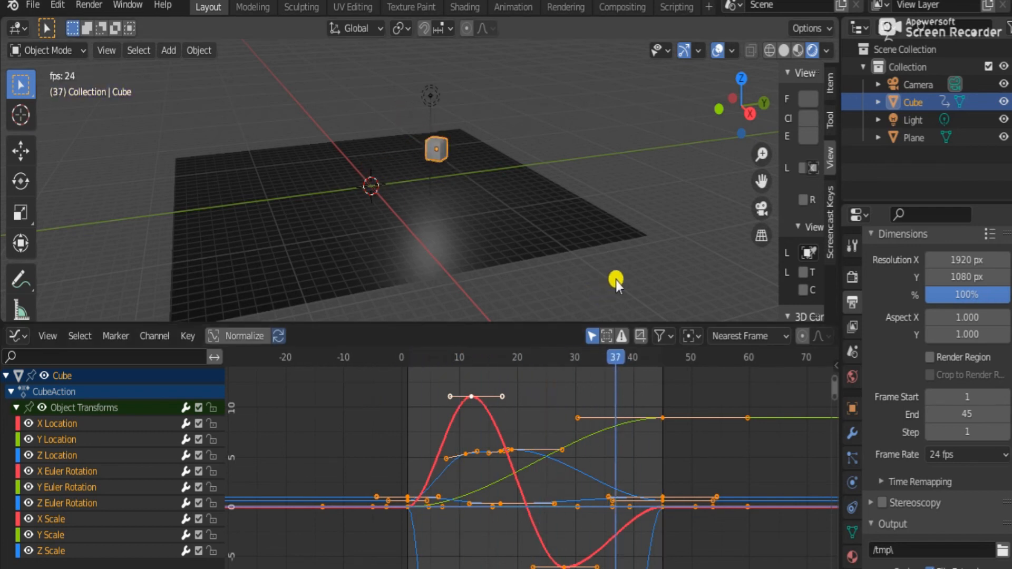
{"action": "key", "text": "space"}
{"action": "left_click_drag", "start_coordinate": [741, 100], "coordinate": [717, 121]}
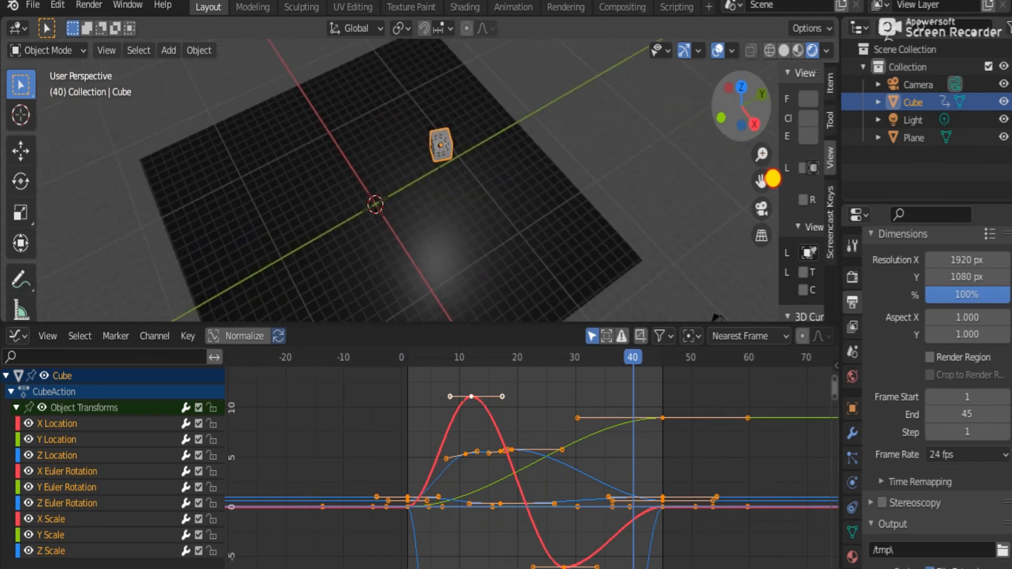
{"action": "scroll", "coordinate": [497, 215], "scroll_direction": "up", "scroll_amount": 2}
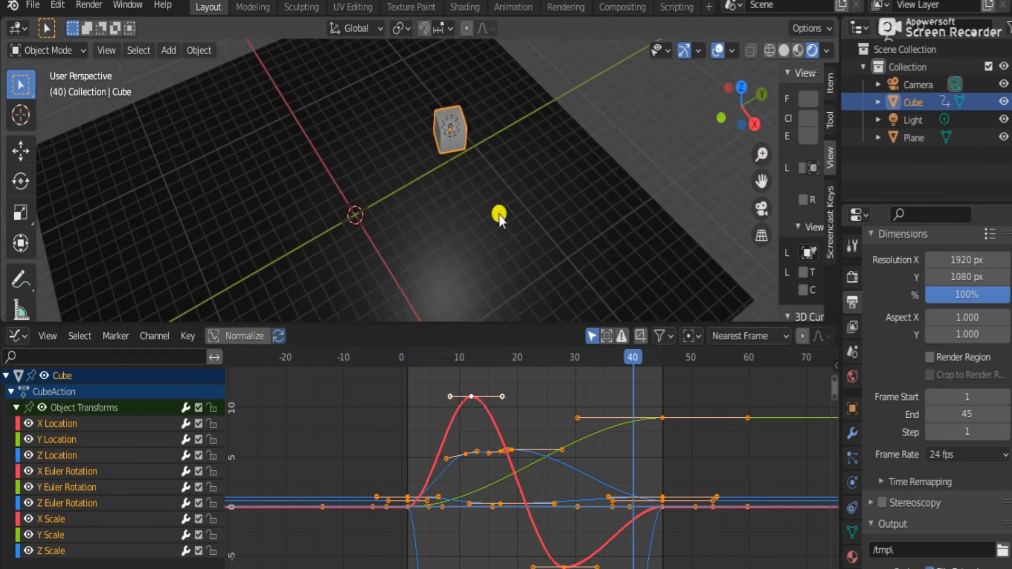
{"action": "left_click_drag", "start_coordinate": [736, 127], "coordinate": [737, 127]}
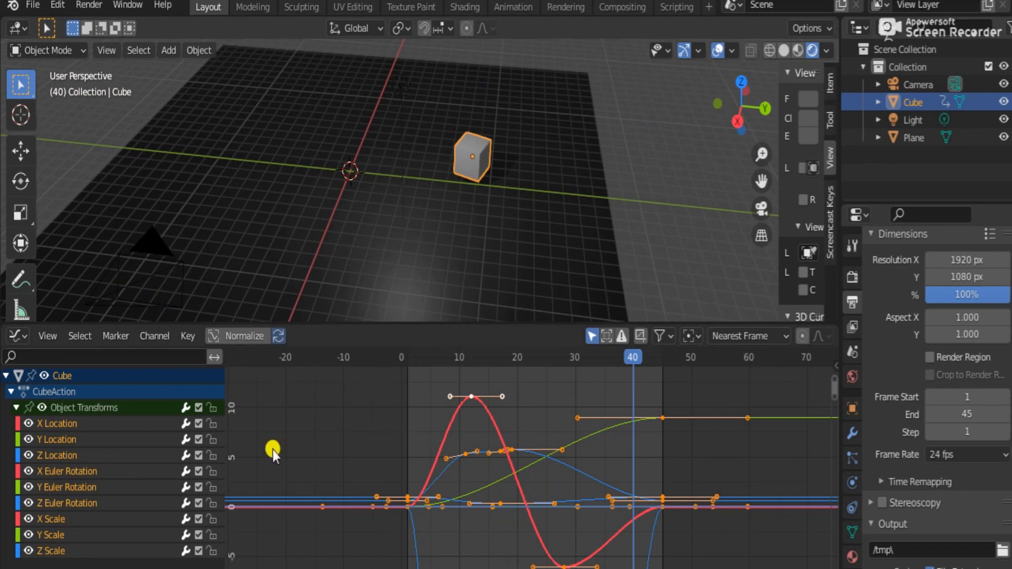
- Set all the cube's keyframes to Bezier interpolation and play back the motion from frame 1, including from another viewing angle
{"action": "key", "text": "t"}
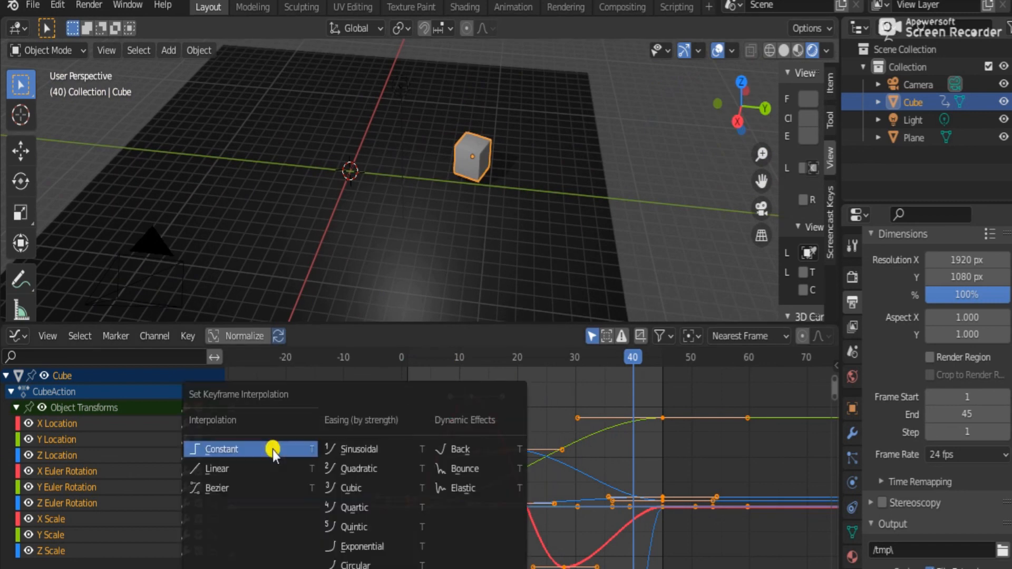
{"action": "left_click", "coordinate": [260, 483]}
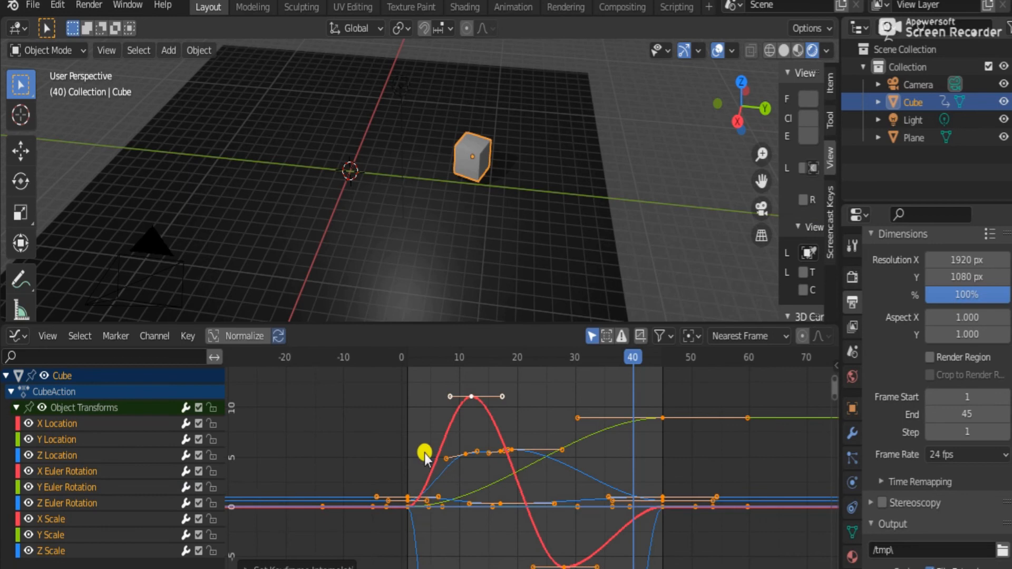
{"action": "left_click", "coordinate": [407, 359]}
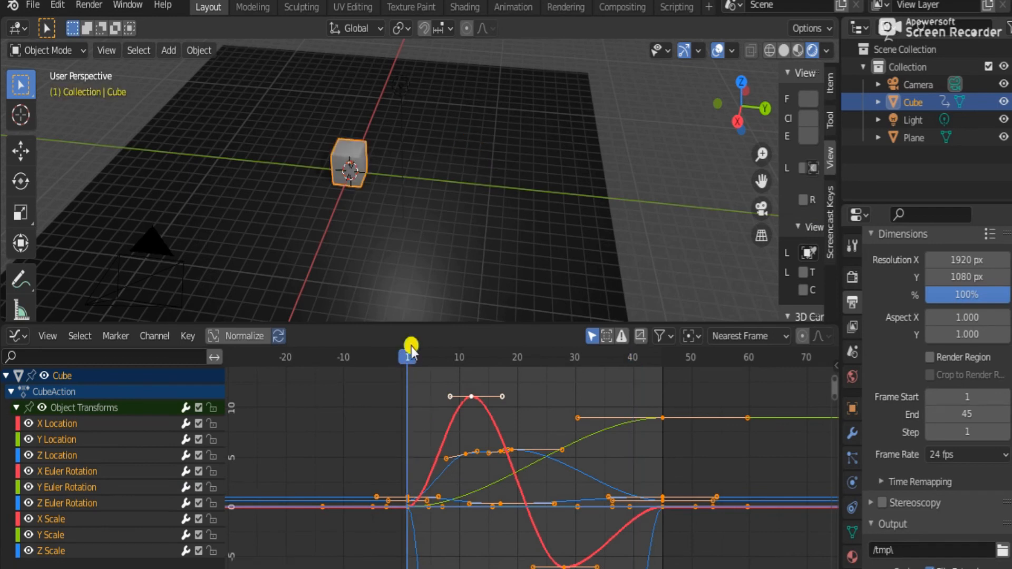
{"action": "key", "text": "space"}
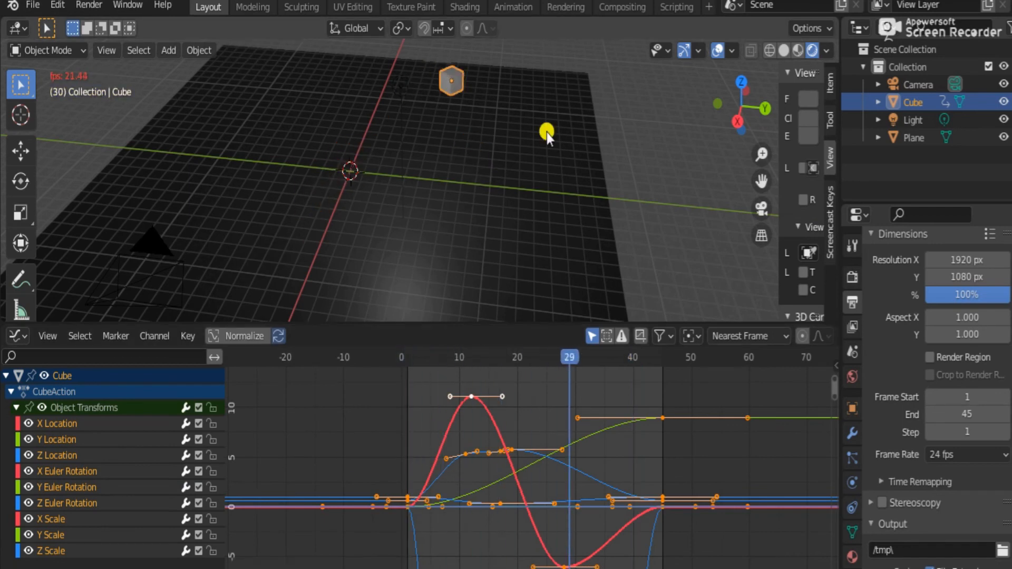
{"action": "key", "text": "space"}
{"action": "left_click_drag", "start_coordinate": [743, 92], "coordinate": [722, 102]}
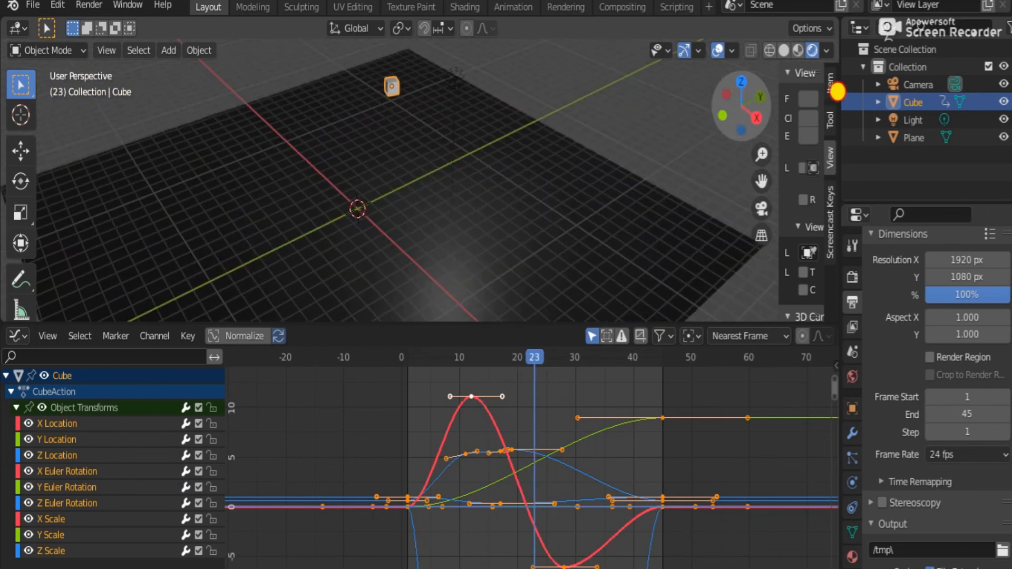
{"action": "key", "text": "space"}
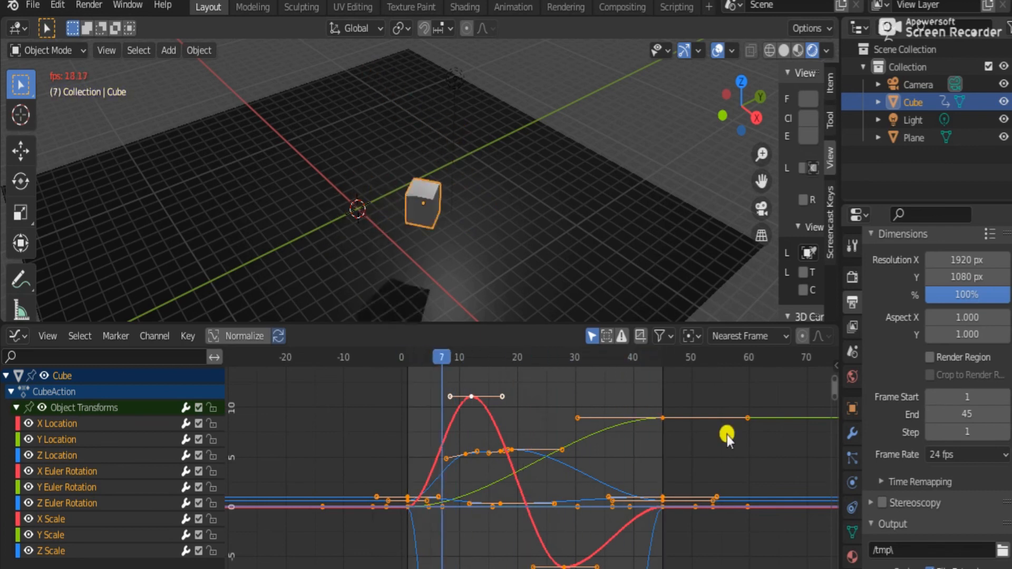
{"action": "key", "text": "space"}
- Try scaling all the cube's selected keyframes in the graph by about 1.07, and undo the scaling
{"action": "scroll", "coordinate": [826, 443], "scroll_direction": "down", "scroll_amount": 3}
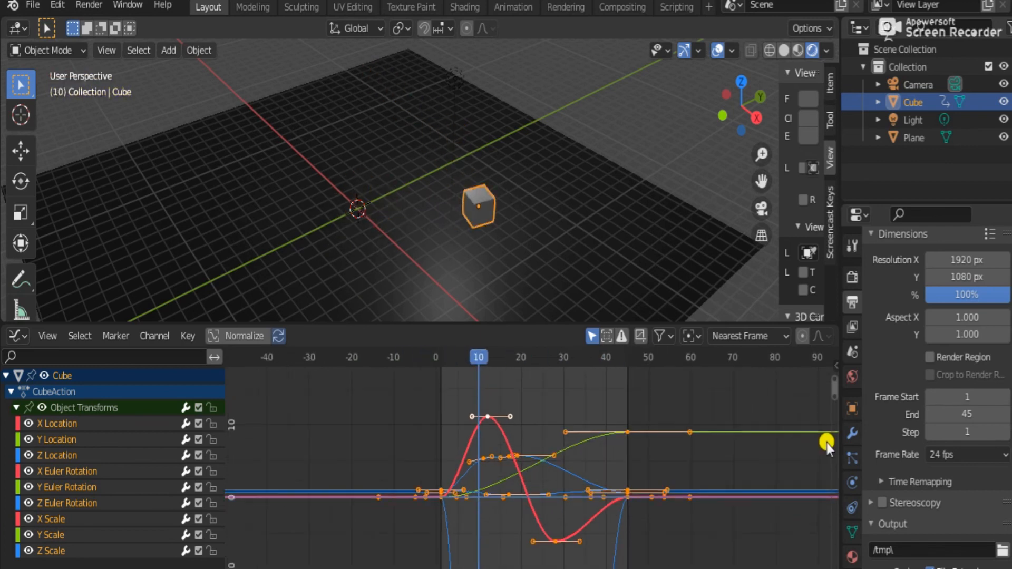
{"action": "scroll", "coordinate": [659, 511], "scroll_direction": "down", "scroll_amount": 3}
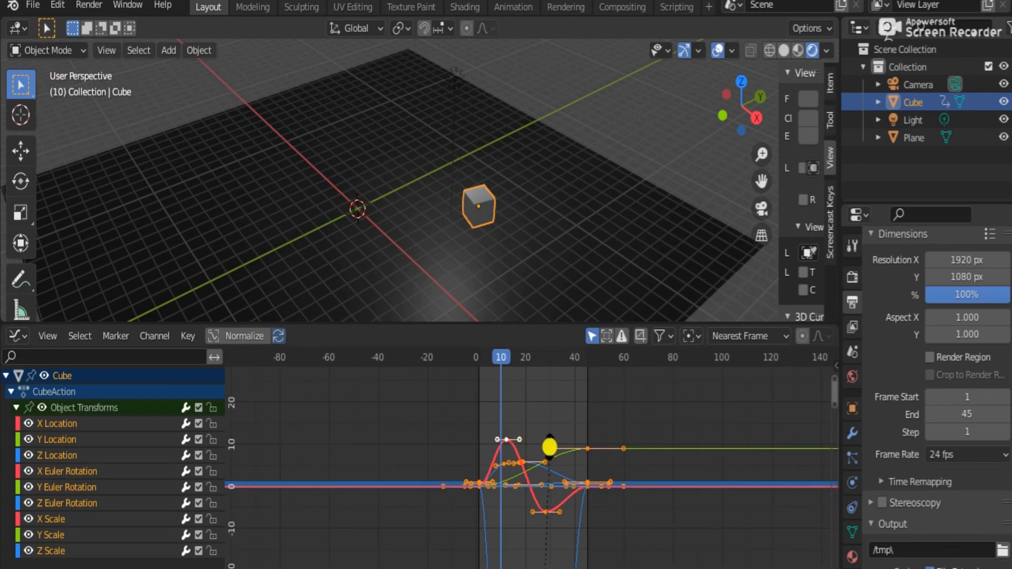
{"action": "key", "text": "s"}
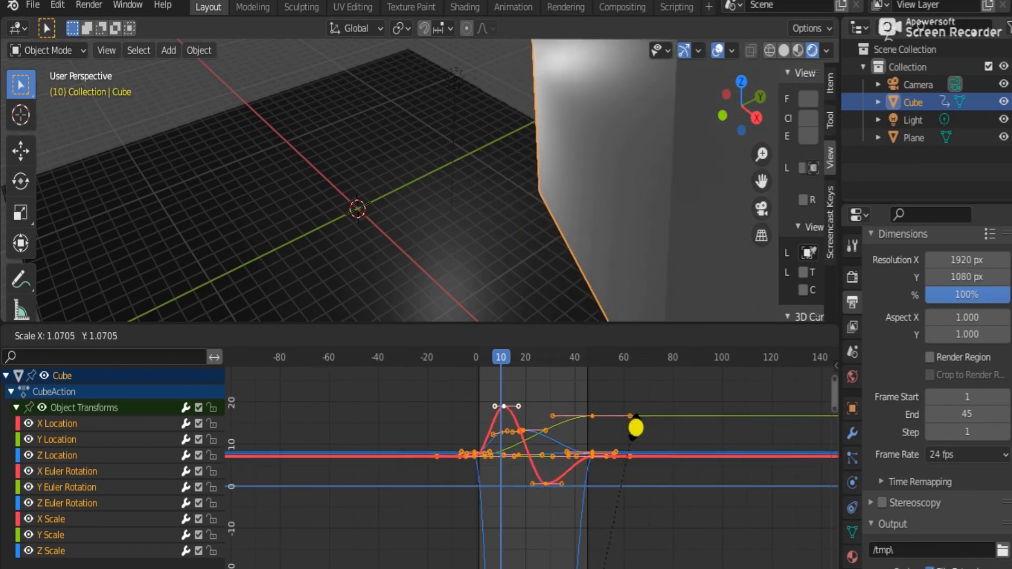
{"action": "left_click", "coordinate": [635, 429]}
{"action": "key", "text": "ctrl+z"}
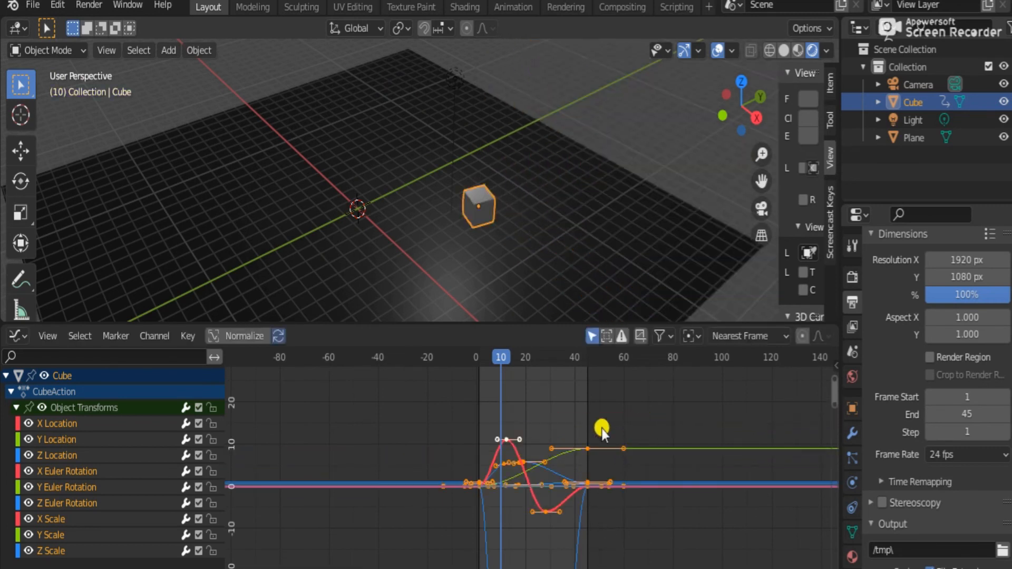
- Examine the deep blue curve down to its lowest keyframe near frame 20 and deselect all keyframes
{"action": "scroll", "coordinate": [516, 436], "scroll_direction": "up", "scroll_amount": 3}
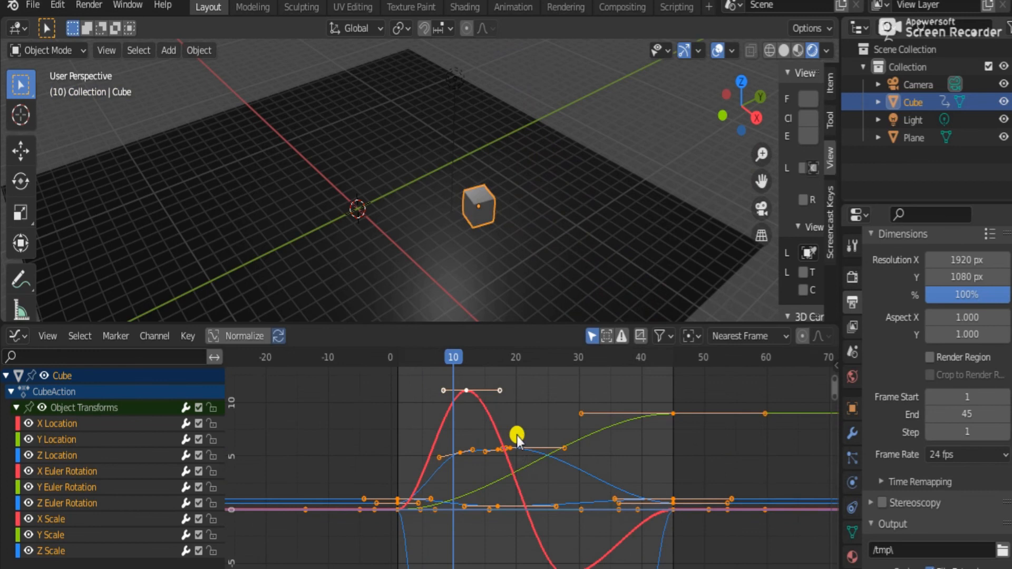
{"action": "scroll", "coordinate": [516, 435], "scroll_direction": "down", "scroll_amount": 1}
{"action": "left_click_drag", "start_coordinate": [834, 400], "coordinate": [836, 568]}
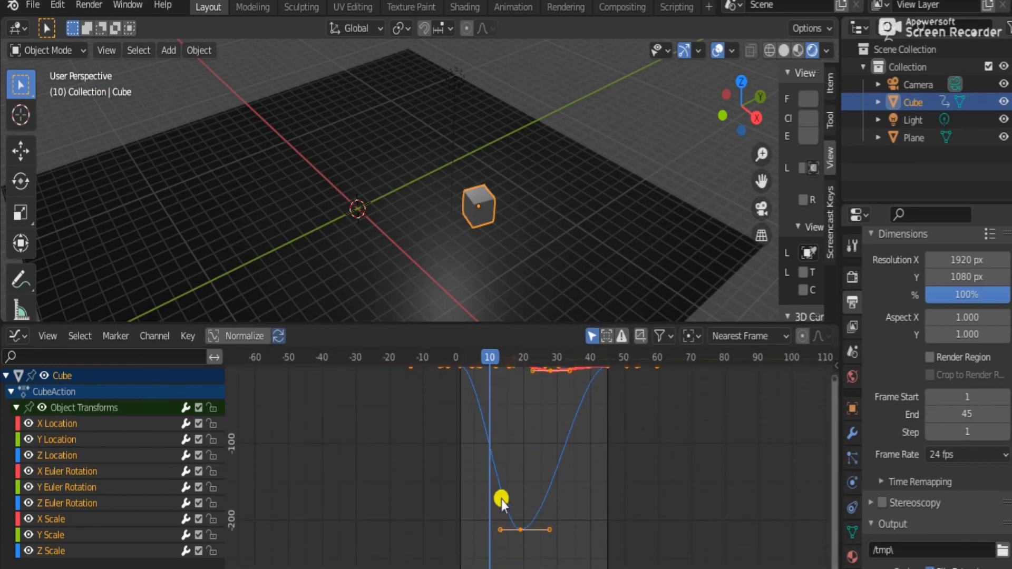
{"action": "left_click", "coordinate": [545, 521]}
{"action": "scroll", "coordinate": [791, 464], "scroll_direction": "up", "scroll_amount": 10}
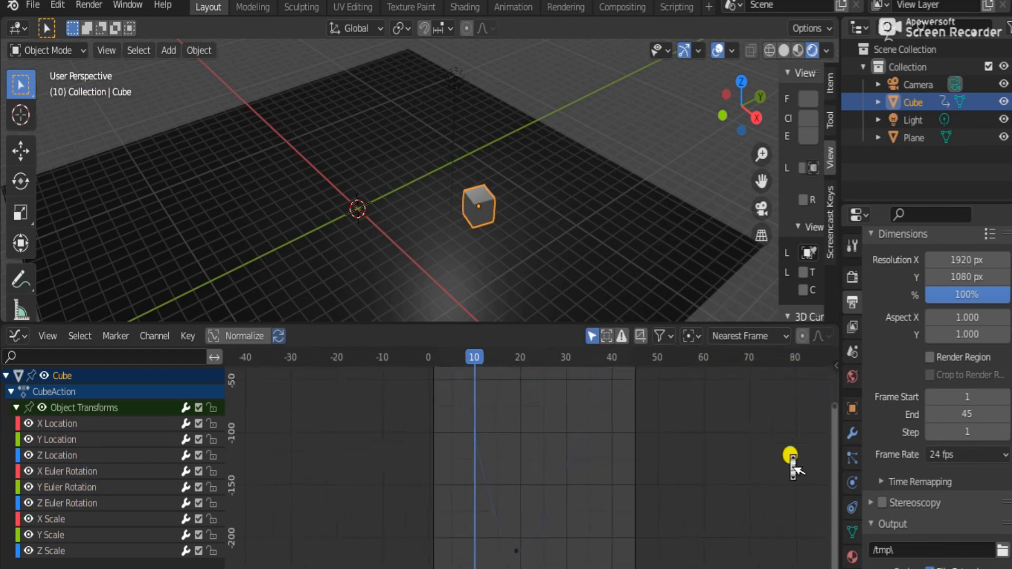
{"action": "left_click_drag", "start_coordinate": [831, 516], "coordinate": [832, 362]}
{"action": "scroll", "coordinate": [565, 473], "scroll_direction": "down", "scroll_amount": 7}
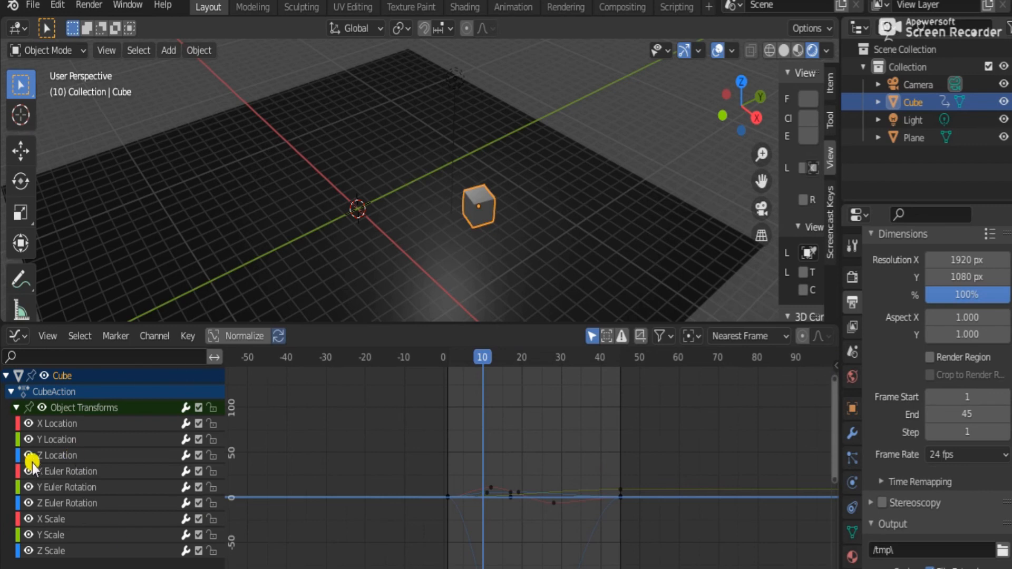
- Highlight the X Location and Y Location curves in turn and play back the animation with Y Location selected
{"action": "left_click", "coordinate": [67, 424]}
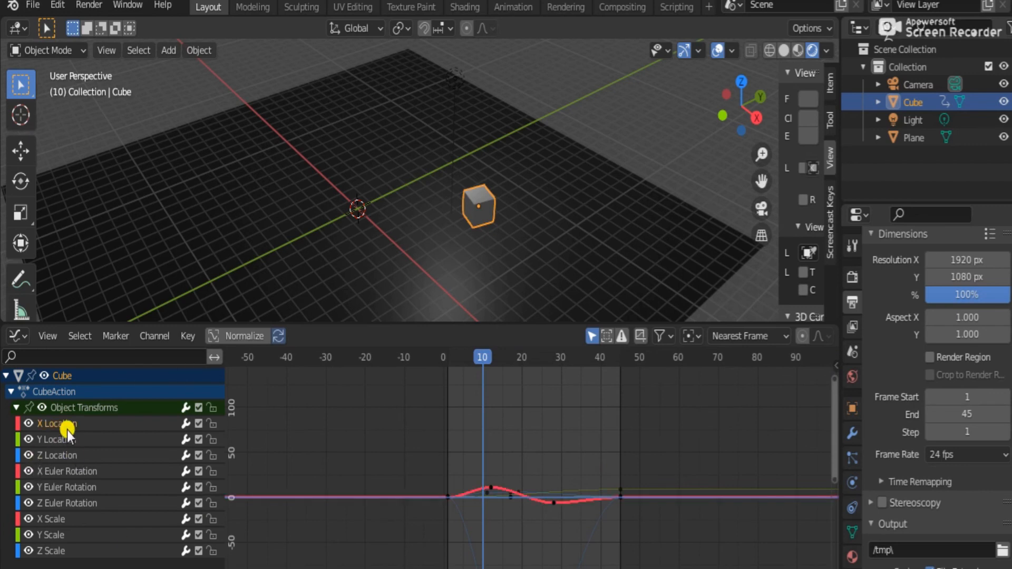
{"action": "left_click", "coordinate": [67, 439]}
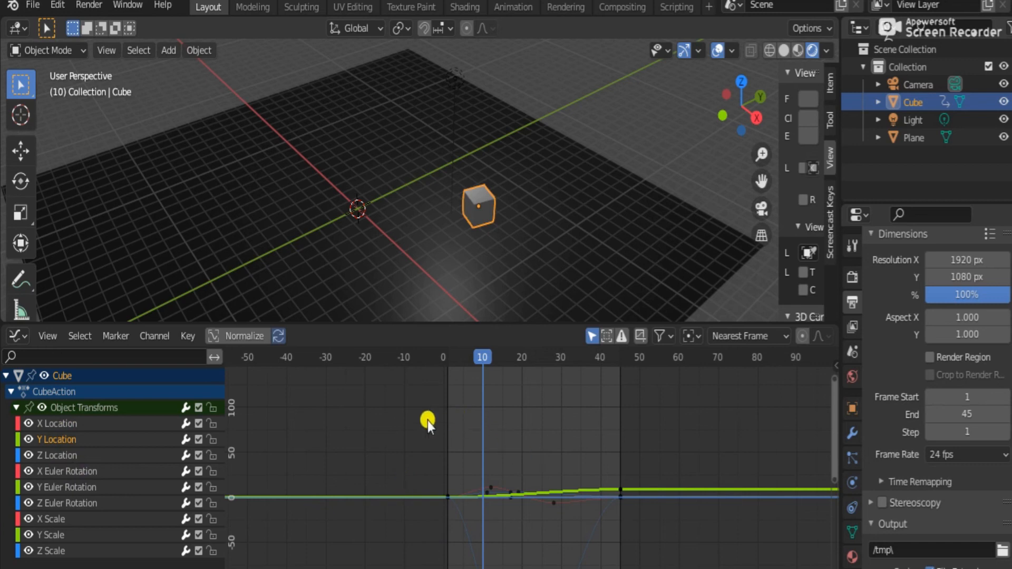
{"action": "scroll", "coordinate": [467, 444], "scroll_direction": "up", "scroll_amount": 10}
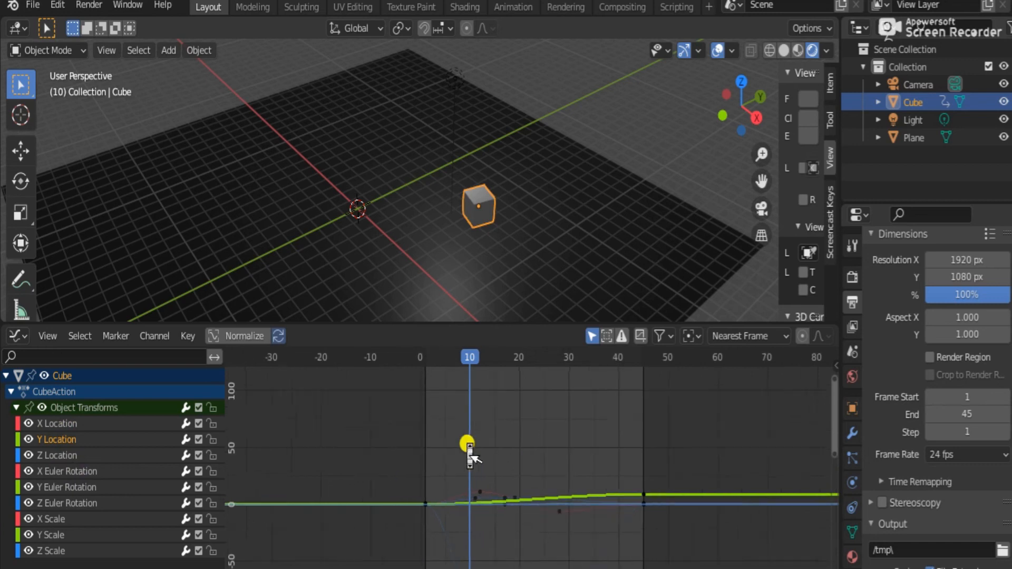
{"action": "scroll", "coordinate": [467, 444], "scroll_direction": "down", "scroll_amount": 6}
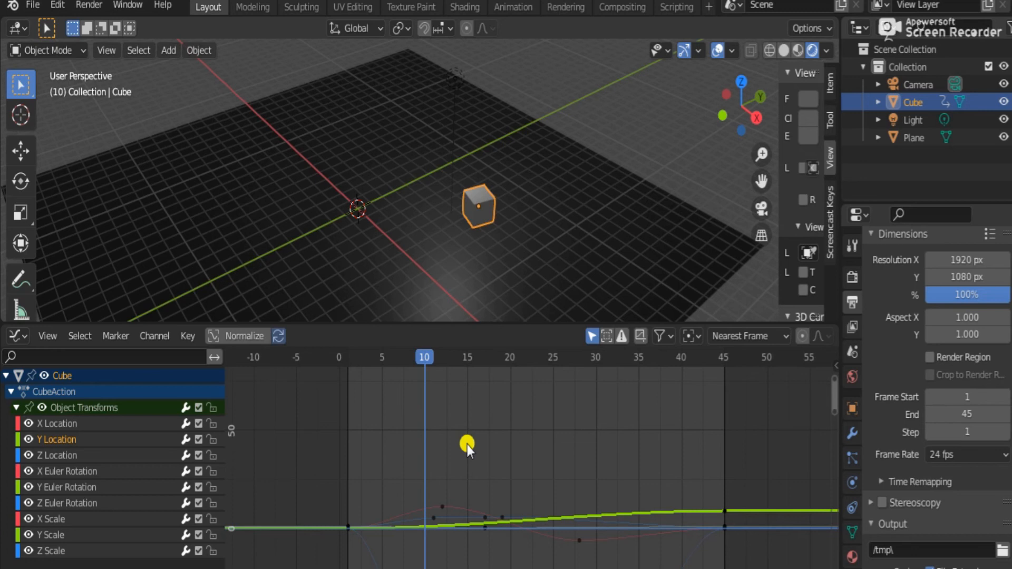
{"action": "key", "text": "space"}
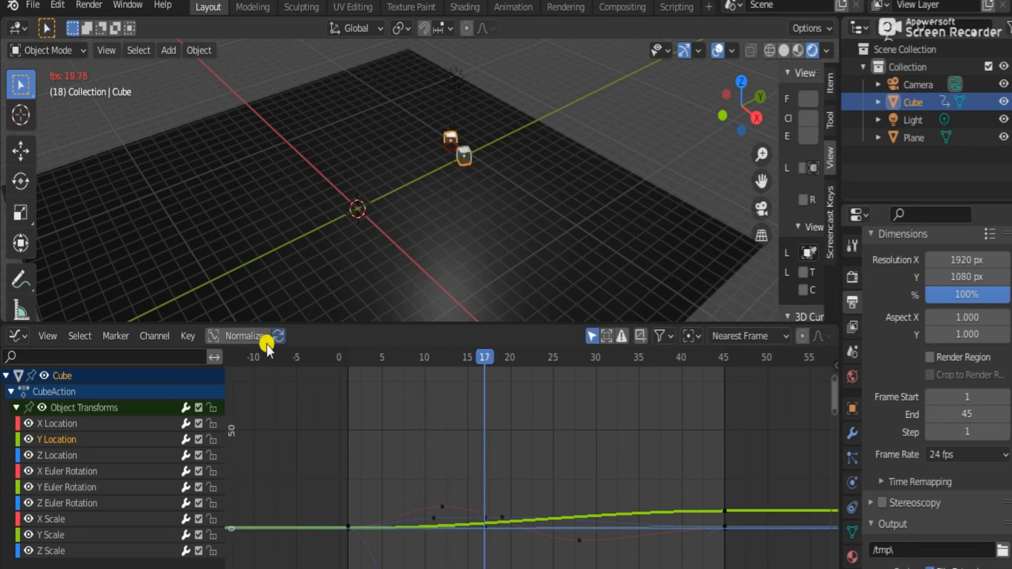
{"action": "key", "text": "space"}
{"action": "left_click", "coordinate": [189, 336]}
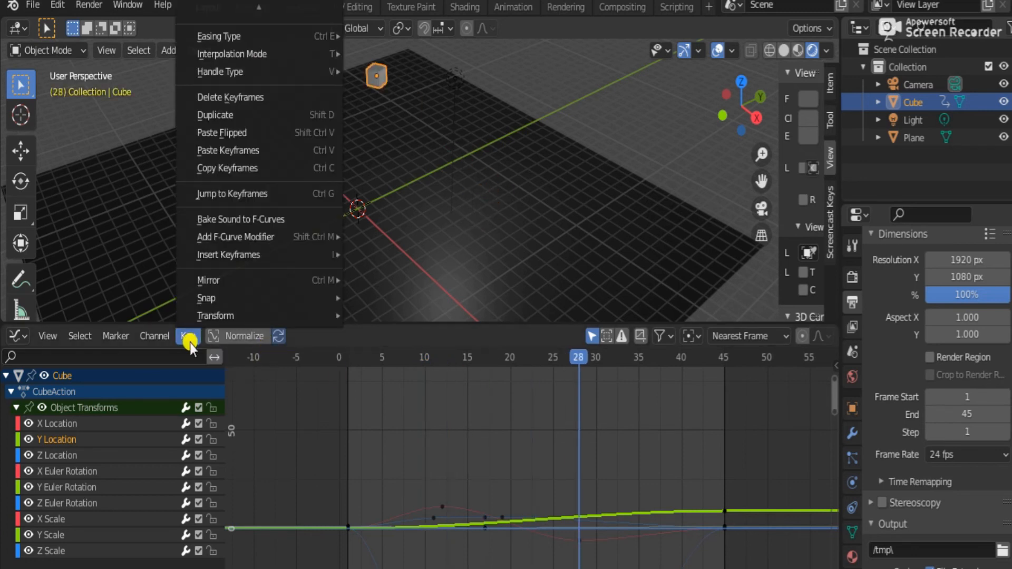
{"action": "left_click", "coordinate": [197, 337]}
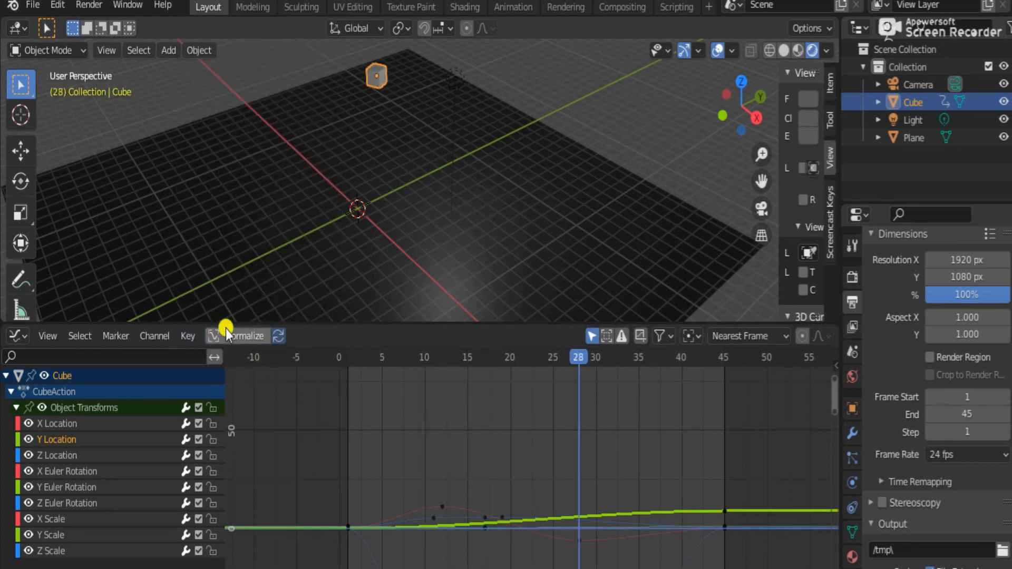
{"action": "left_click", "coordinate": [191, 332]}
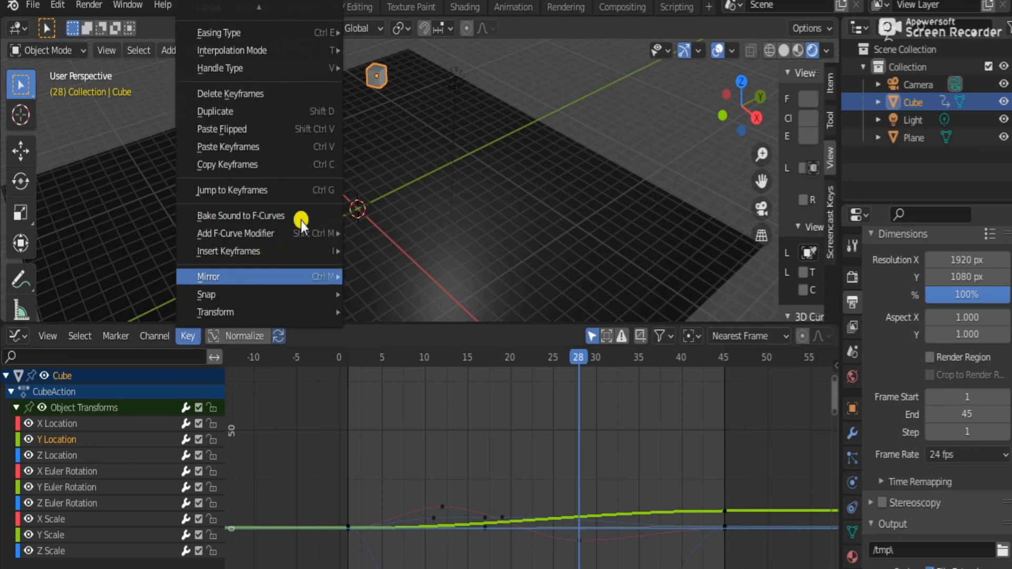
{"action": "scroll", "coordinate": [304, 232], "scroll_direction": "up", "scroll_amount": 5}
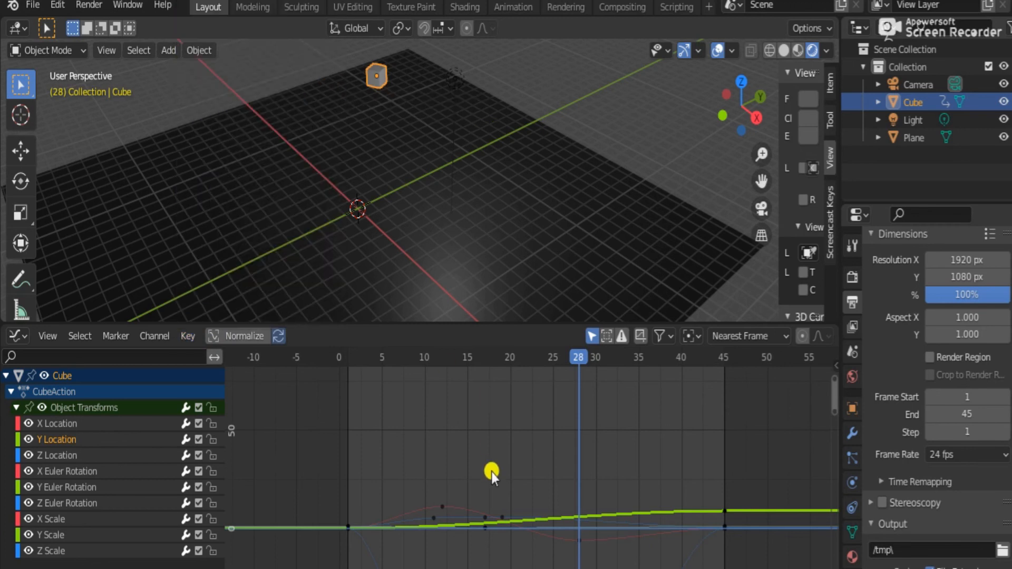
- Select all of the cube's keyframes and apply Smooth Keys to make their curves less bumpy
{"action": "key", "text": "a"}
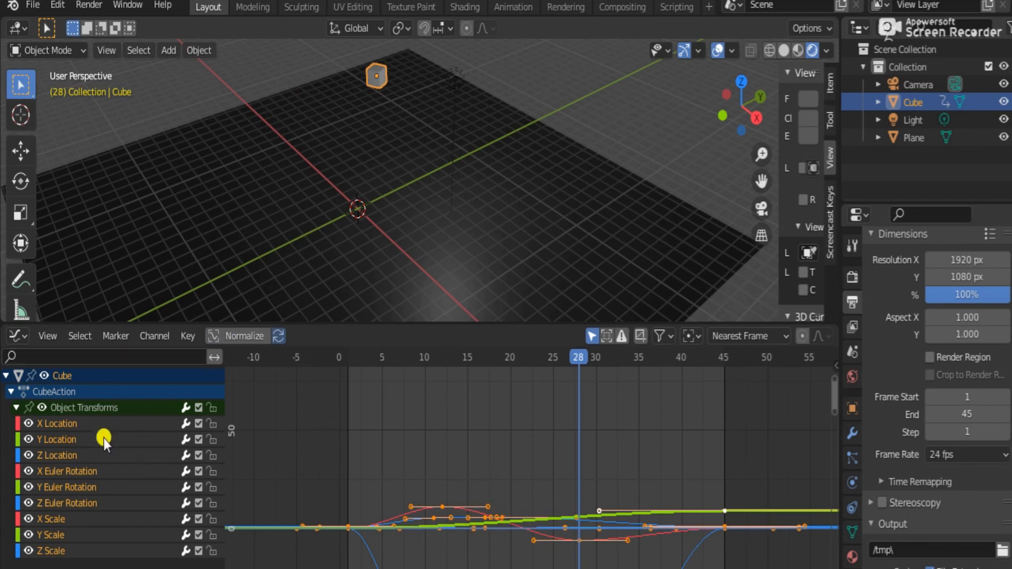
{"action": "left_click", "coordinate": [184, 338]}
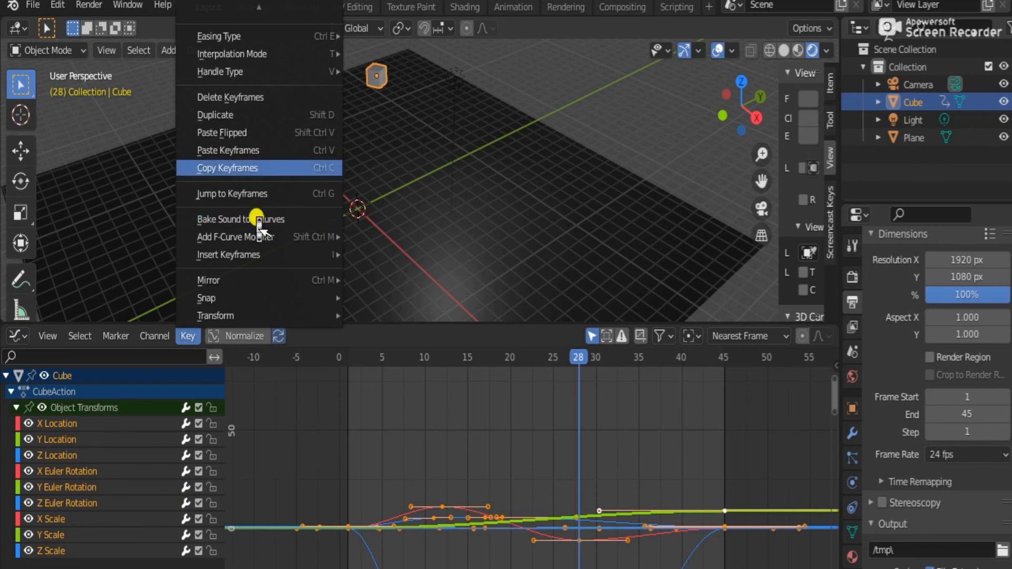
{"action": "scroll", "coordinate": [256, 219], "scroll_direction": "up", "scroll_amount": 5}
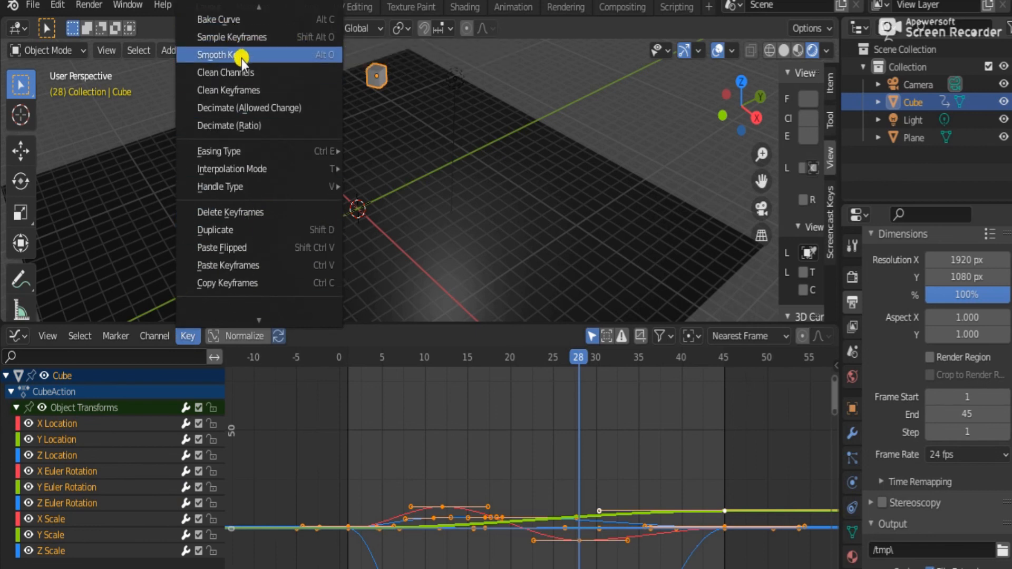
{"action": "scroll", "coordinate": [238, 50], "scroll_direction": "down", "scroll_amount": 6}
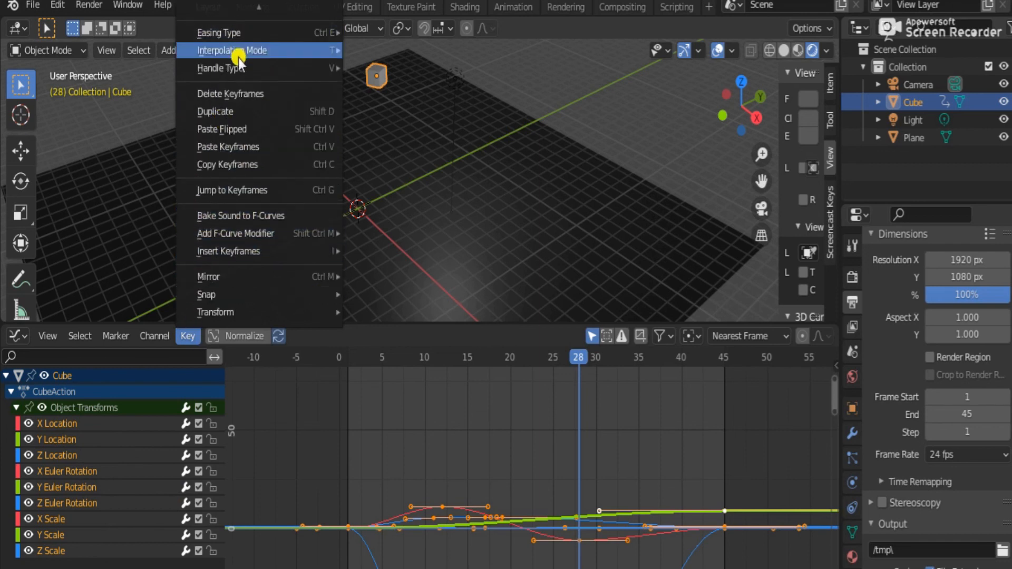
{"action": "scroll", "coordinate": [256, 10], "scroll_direction": "up", "scroll_amount": 8}
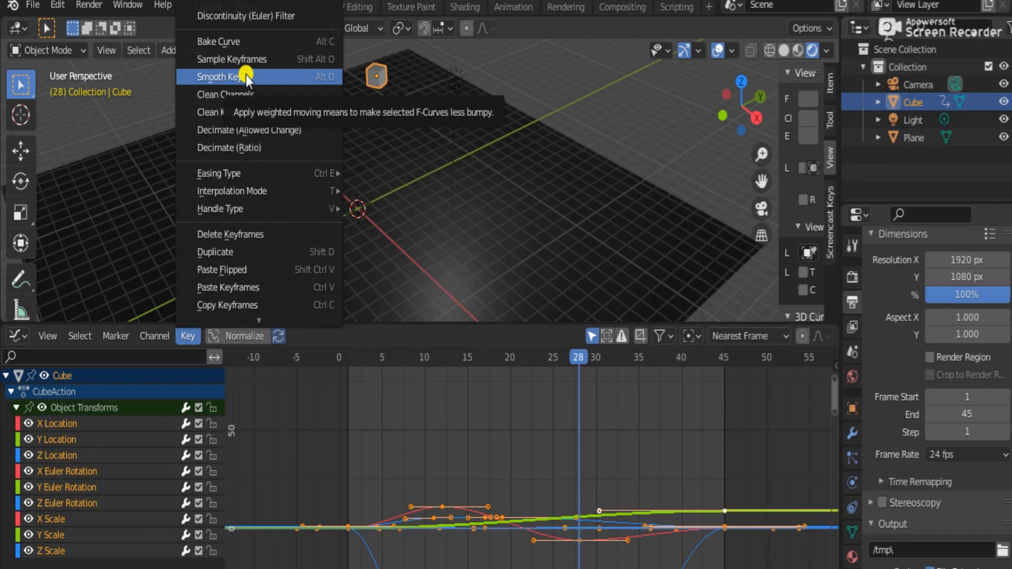
{"action": "left_click", "coordinate": [246, 75]}
- Examine the smoothed curves in the graph and play back the cube's animation several times
{"action": "middle_click_drag", "start_coordinate": [442, 459], "coordinate": [446, 469], "text": "ctrl"}
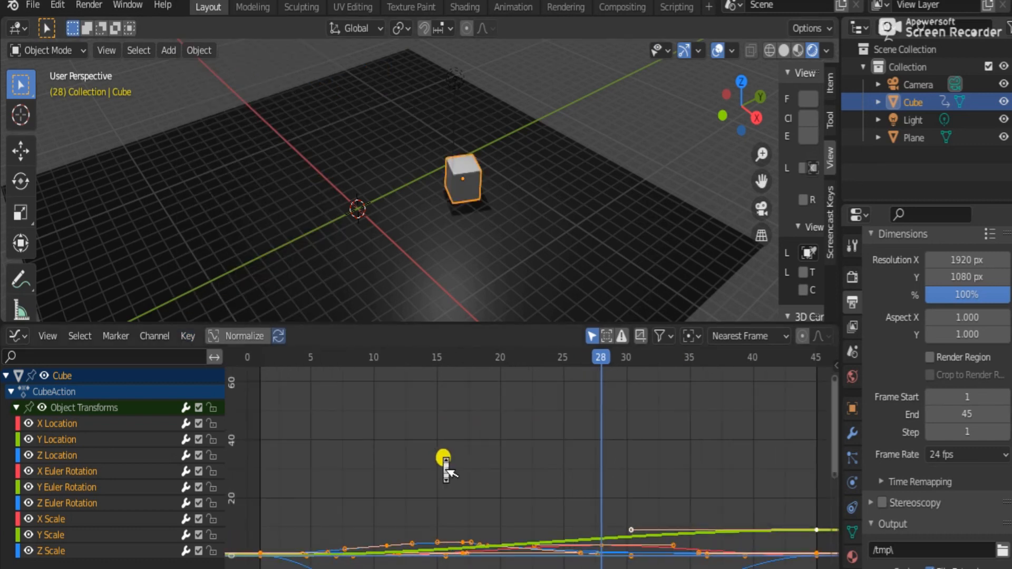
{"action": "middle_click_drag", "start_coordinate": [461, 542], "coordinate": [446, 521], "text": "ctrl"}
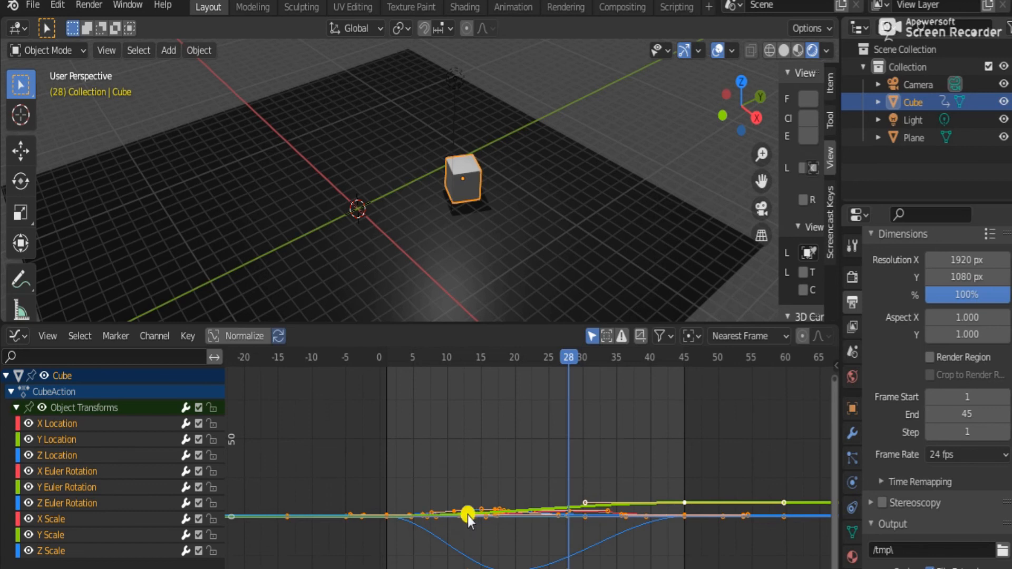
{"action": "key", "text": "space"}
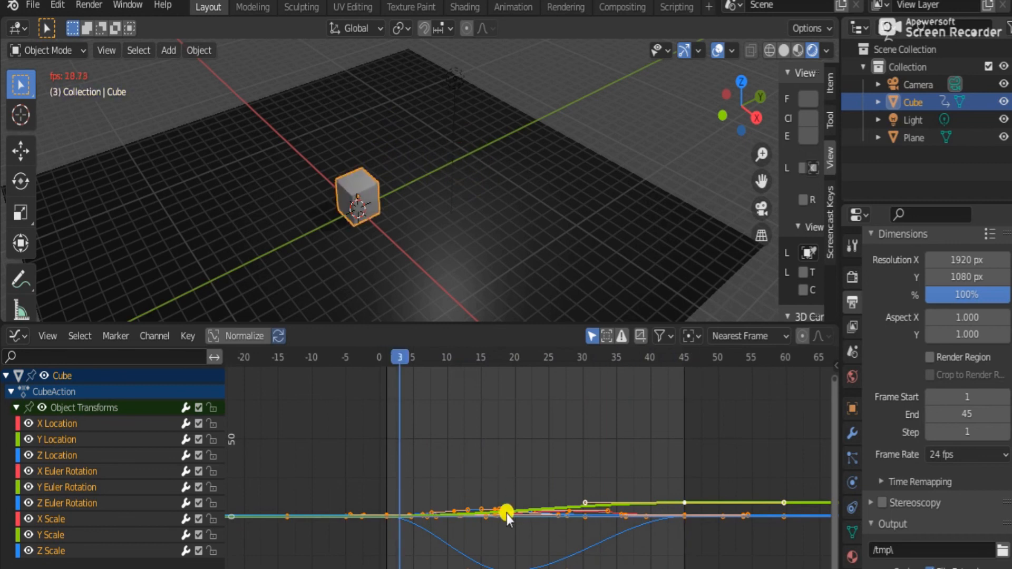
{"action": "key", "text": "space"}
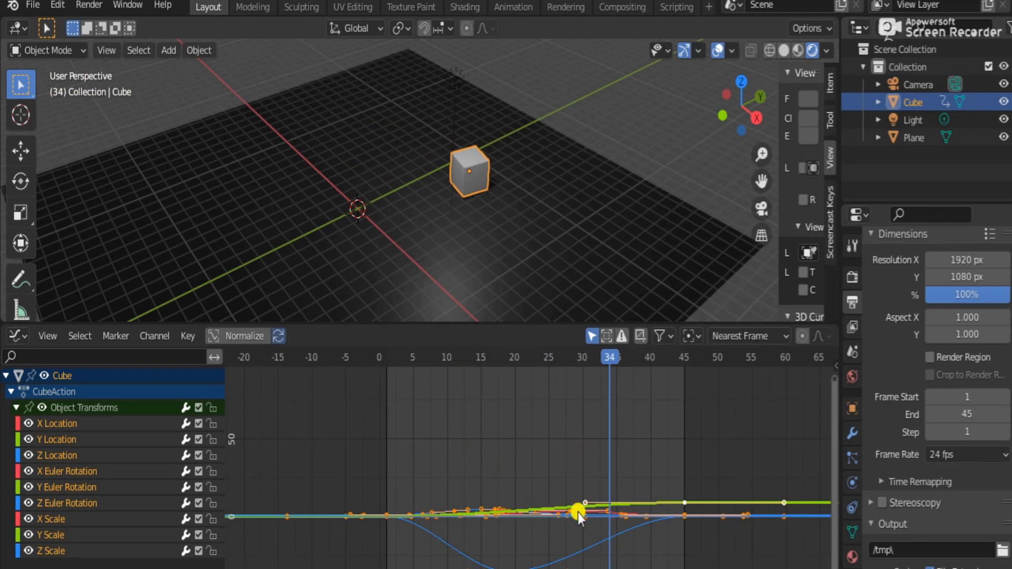
{"action": "key", "text": "space"}
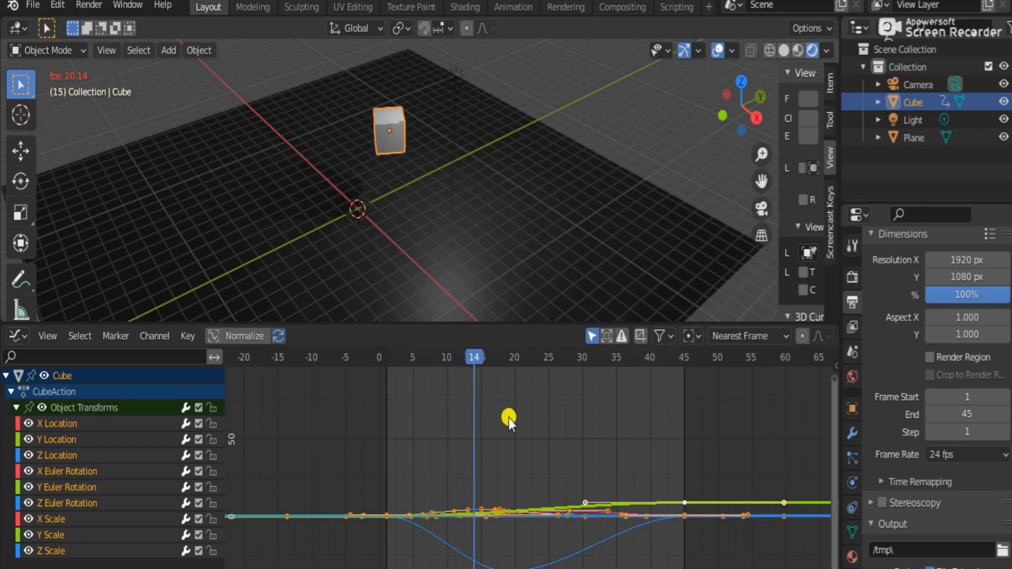
{"action": "key", "text": "space"}
{"action": "key", "text": "space"}
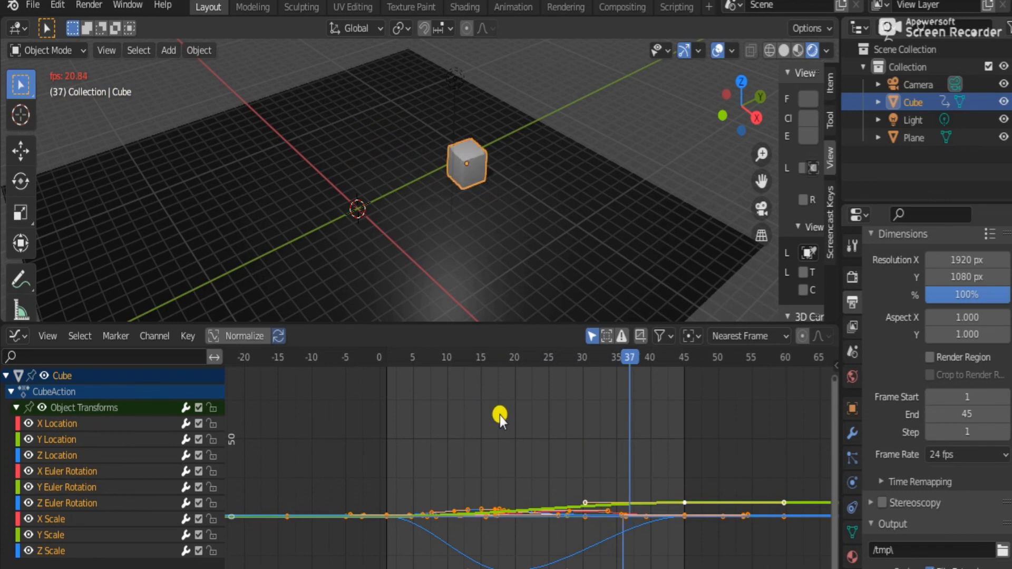
{"action": "key", "text": "space"}
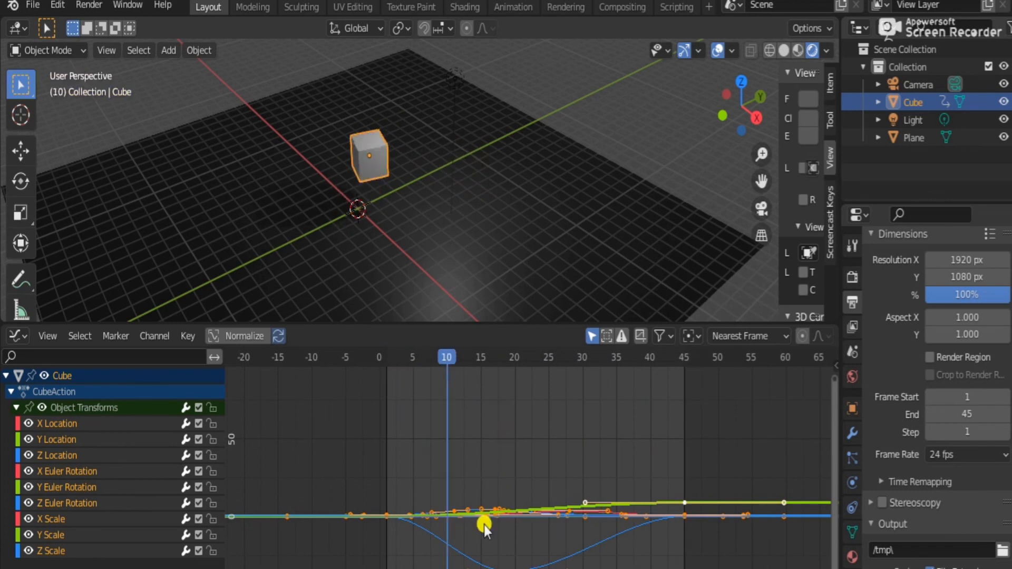
- Raise the Z Location curve's handle near frame 15 to make a higher bump
{"action": "scroll", "coordinate": [484, 525], "scroll_direction": "up", "scroll_amount": 4}
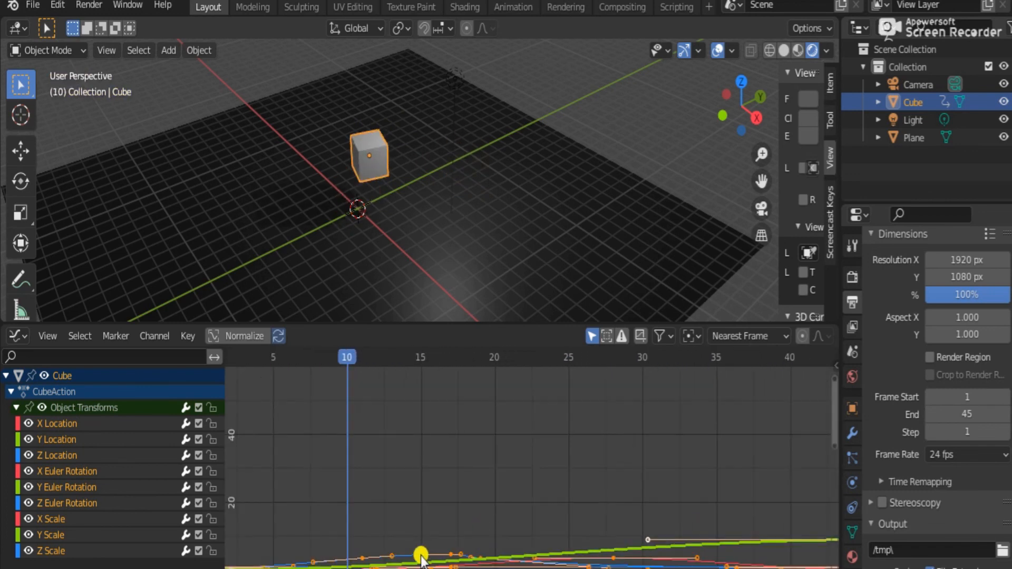
{"action": "left_click", "coordinate": [421, 556]}
{"action": "key", "text": "g"}
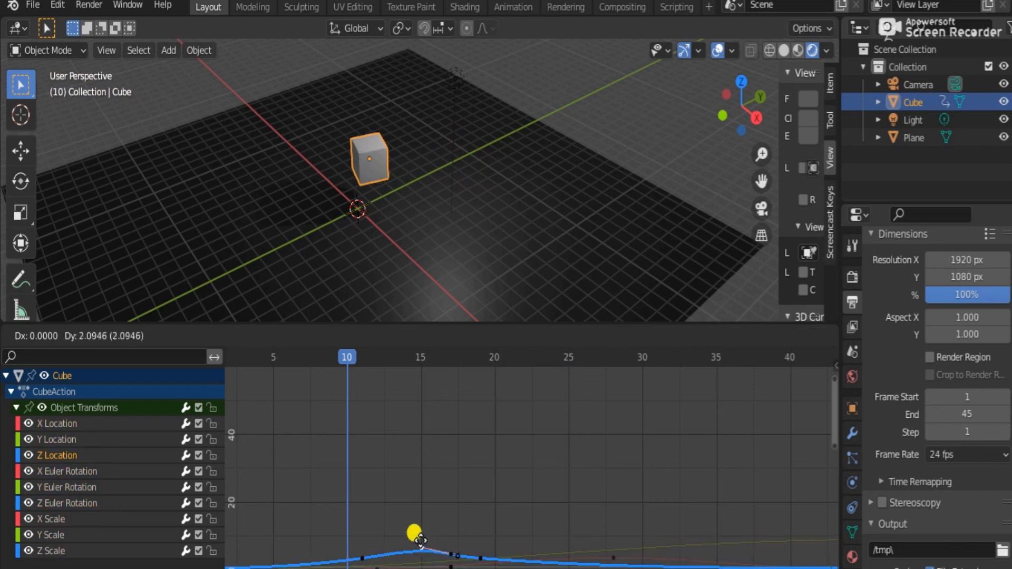
{"action": "key", "text": "Escape"}
- Select the Z Location keyframes between about frames 11 and 19, raise them by about 21.7, and play back the animation
{"action": "left_click", "coordinate": [362, 559]}
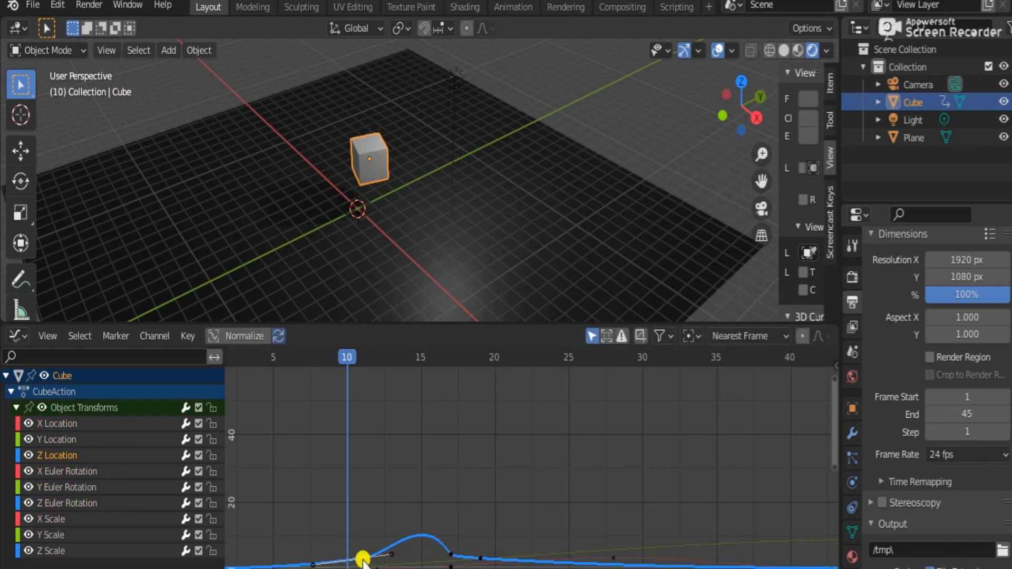
{"action": "left_click", "coordinate": [452, 555], "text": "shift"}
{"action": "left_click_drag", "start_coordinate": [424, 537], "coordinate": [481, 557], "text": "shift"}
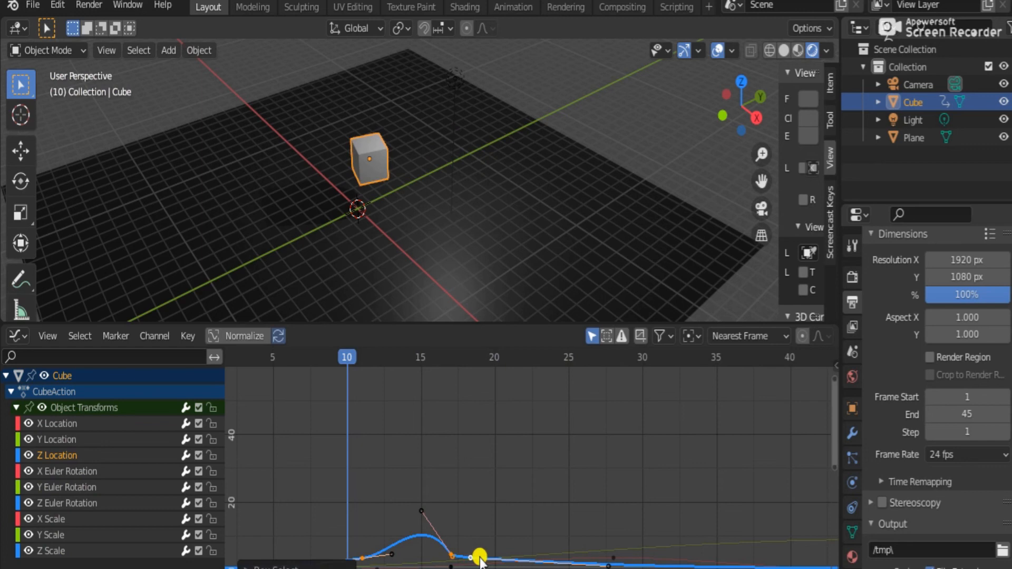
{"action": "key", "text": "g"}
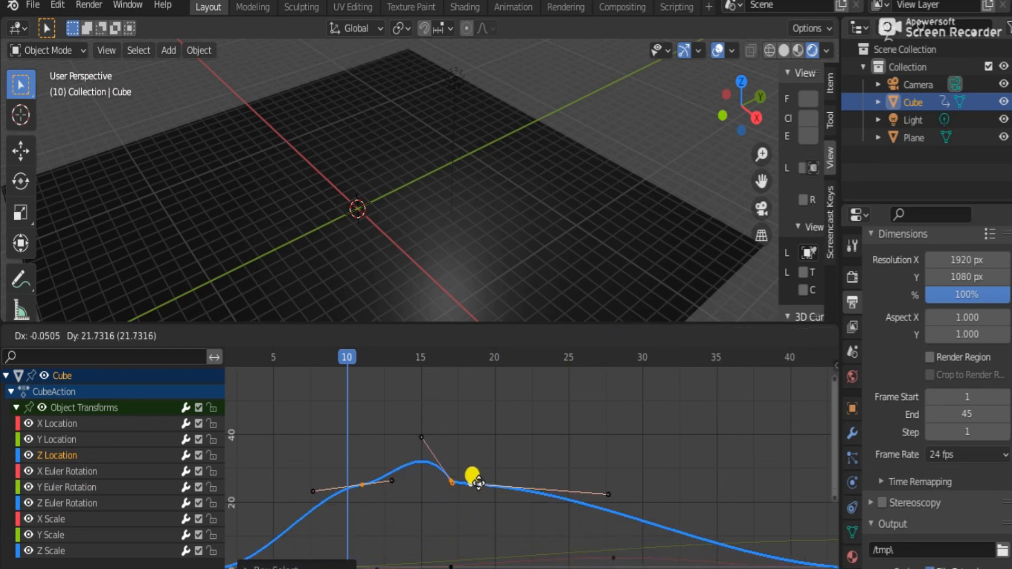
{"action": "left_click", "coordinate": [478, 485]}
{"action": "scroll", "coordinate": [479, 485], "scroll_direction": "down", "scroll_amount": 2}
{"action": "scroll", "coordinate": [569, 241], "scroll_direction": "down", "scroll_amount": 6}
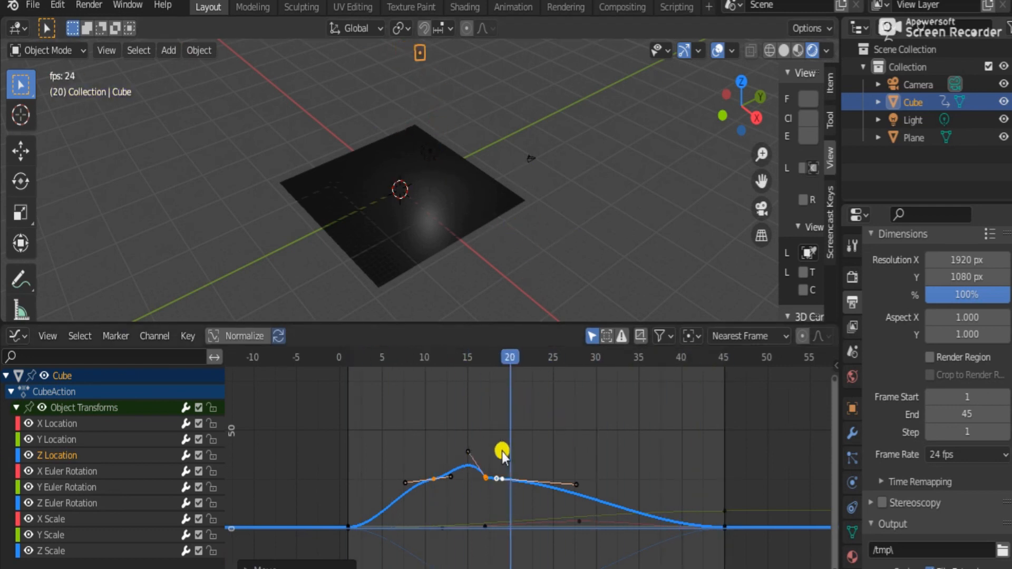
{"action": "key", "text": "Escape"}
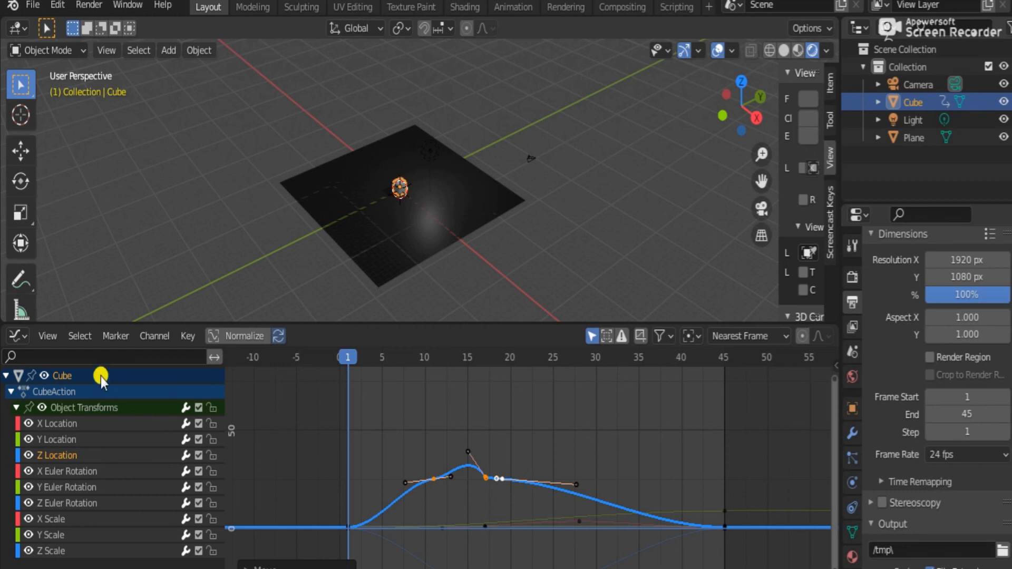
{"action": "left_click", "coordinate": [184, 339]}
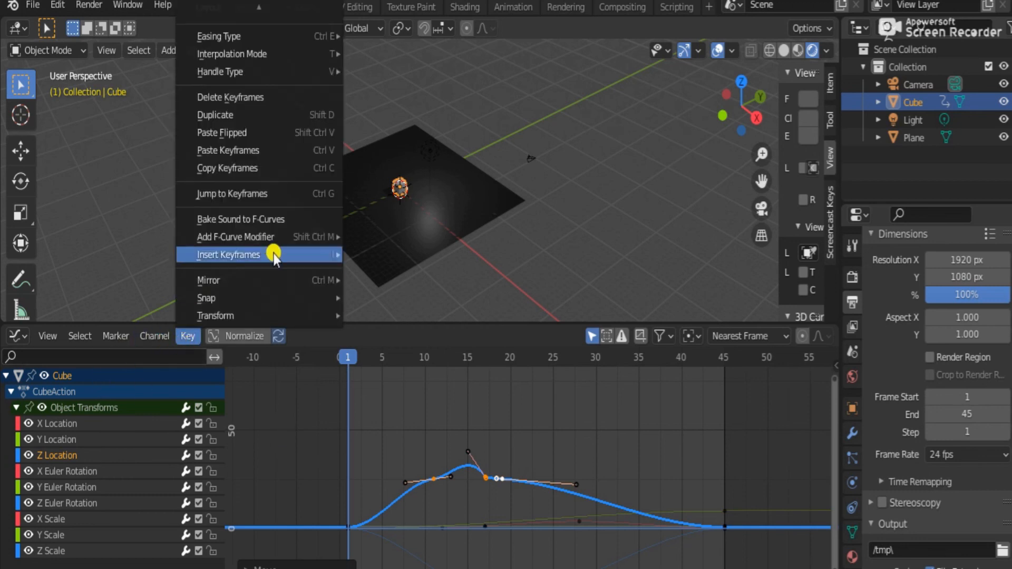
{"action": "scroll", "coordinate": [273, 254], "scroll_direction": "up", "scroll_amount": 8}
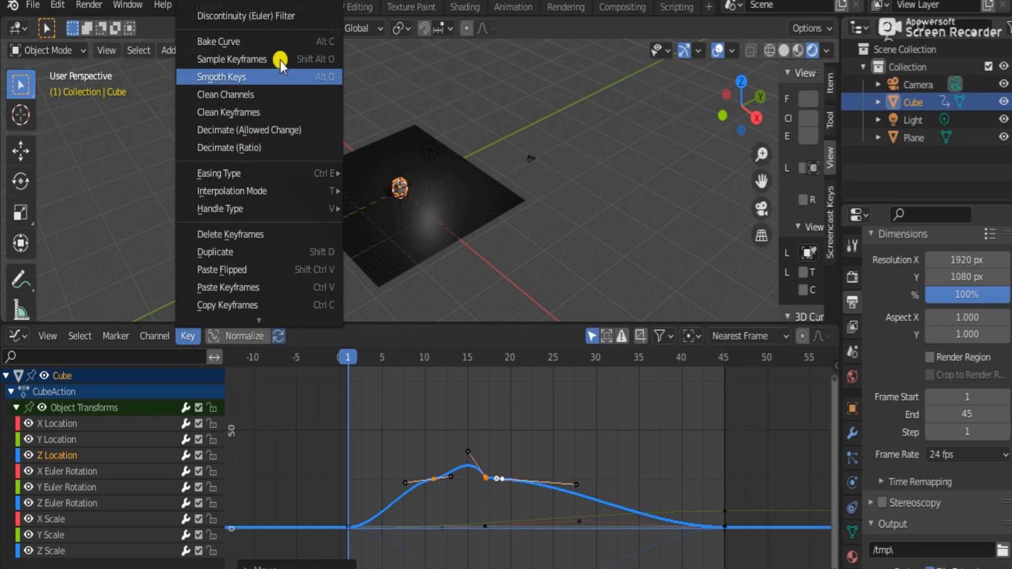
{"action": "scroll", "coordinate": [273, 39], "scroll_direction": "down", "scroll_amount": 8}
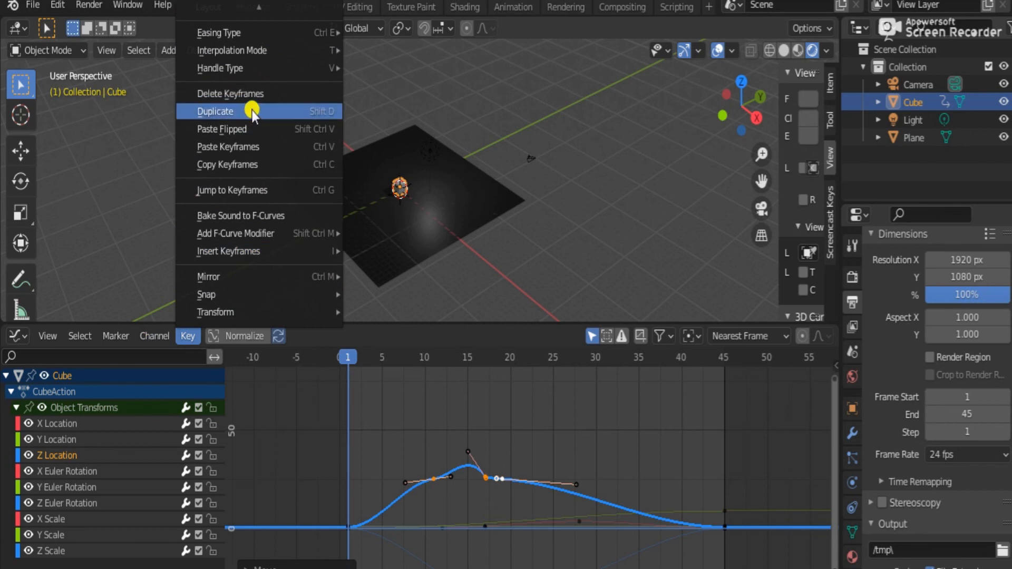
{"action": "scroll", "coordinate": [274, 53], "scroll_direction": "down", "scroll_amount": 13}
{"action": "scroll", "coordinate": [274, 53], "scroll_direction": "up", "scroll_amount": 13}
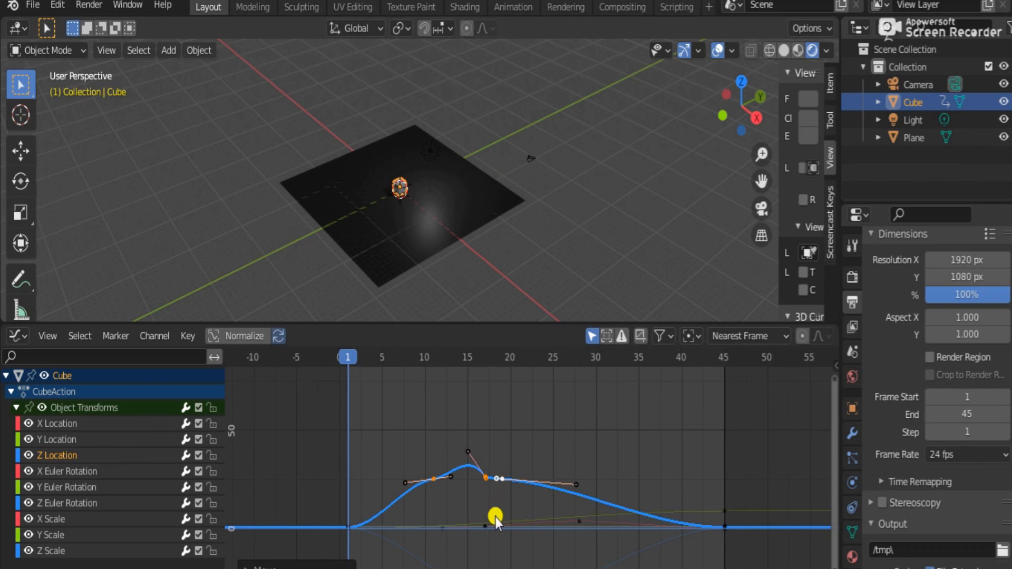
- Move the selected Z Location keyframes down by about 30.7 and play back the cube's motion from a low side view
{"action": "key", "text": "g"}
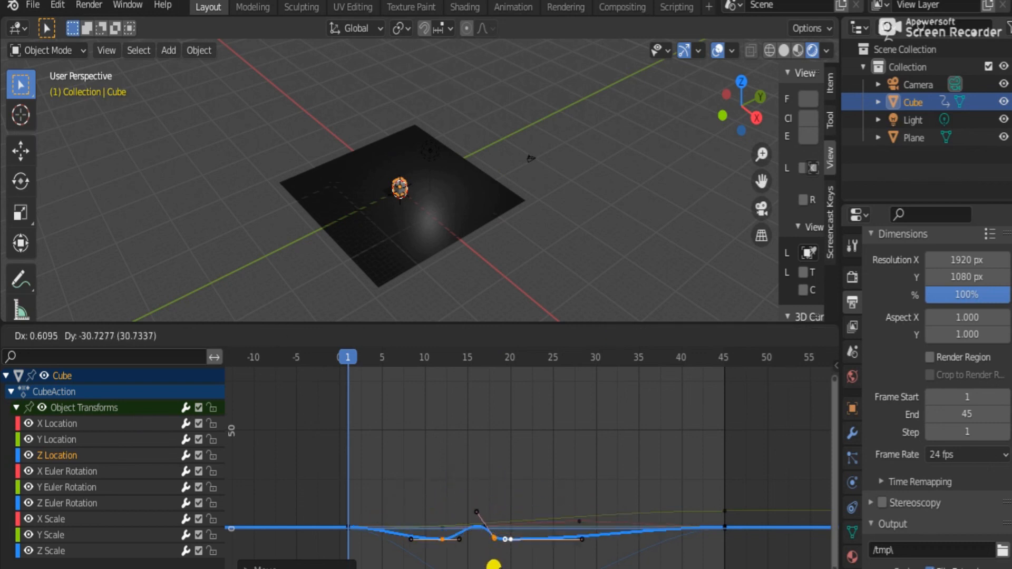
{"action": "left_click", "coordinate": [493, 565]}
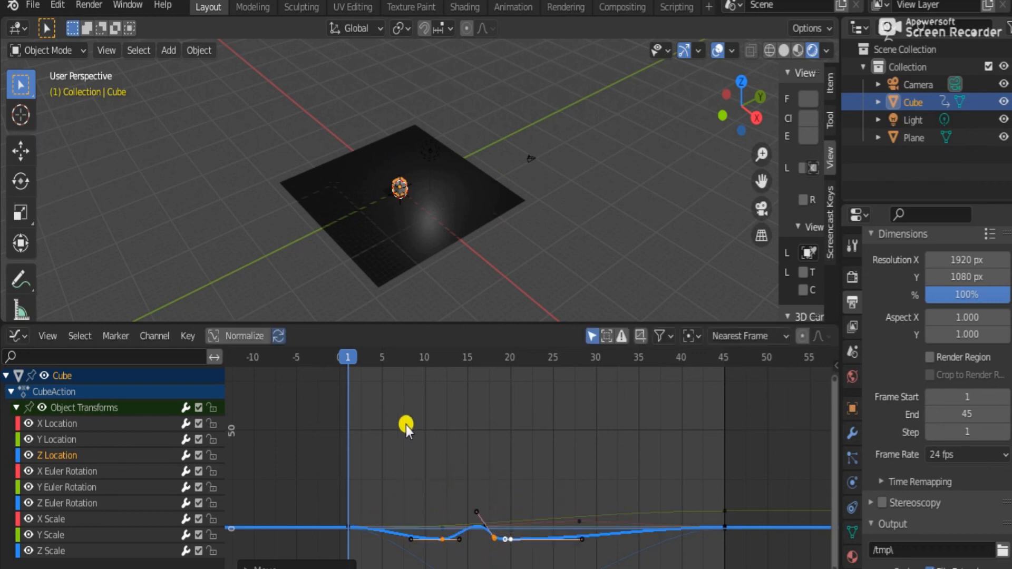
{"action": "key", "text": "space"}
{"action": "key", "text": "space"}
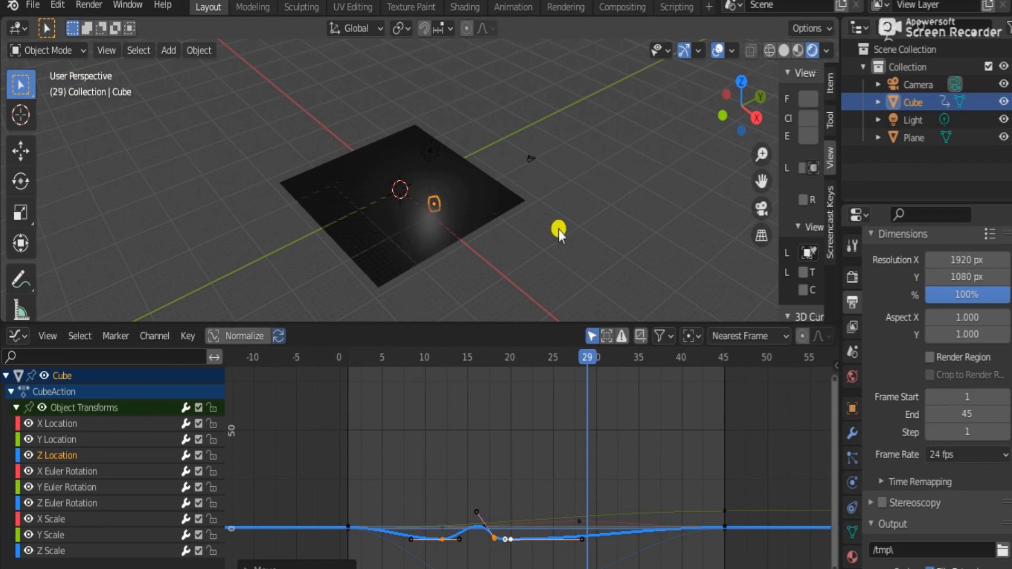
{"action": "left_click_drag", "start_coordinate": [730, 97], "coordinate": [541, 564]}
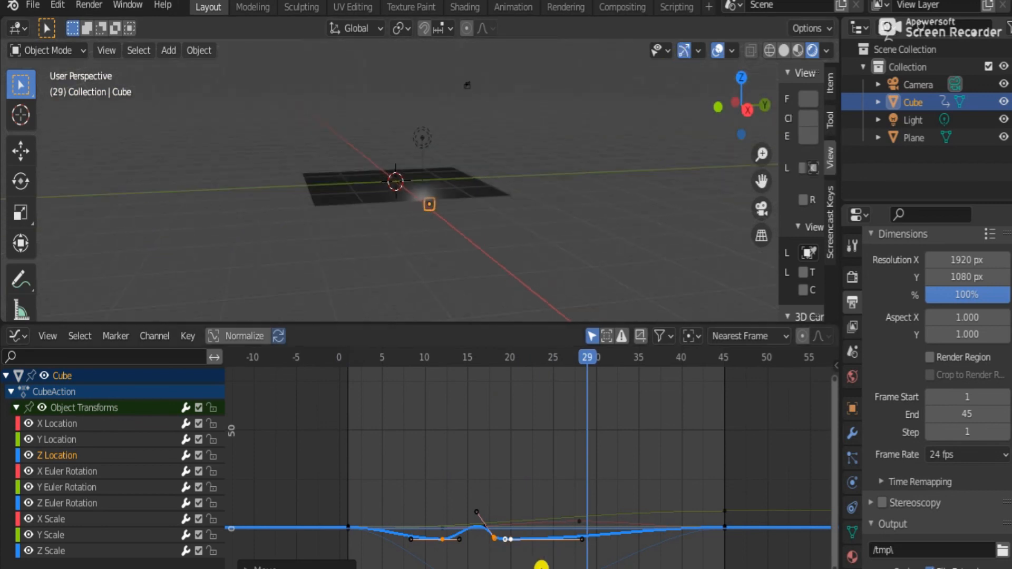
{"action": "key", "text": "space"}
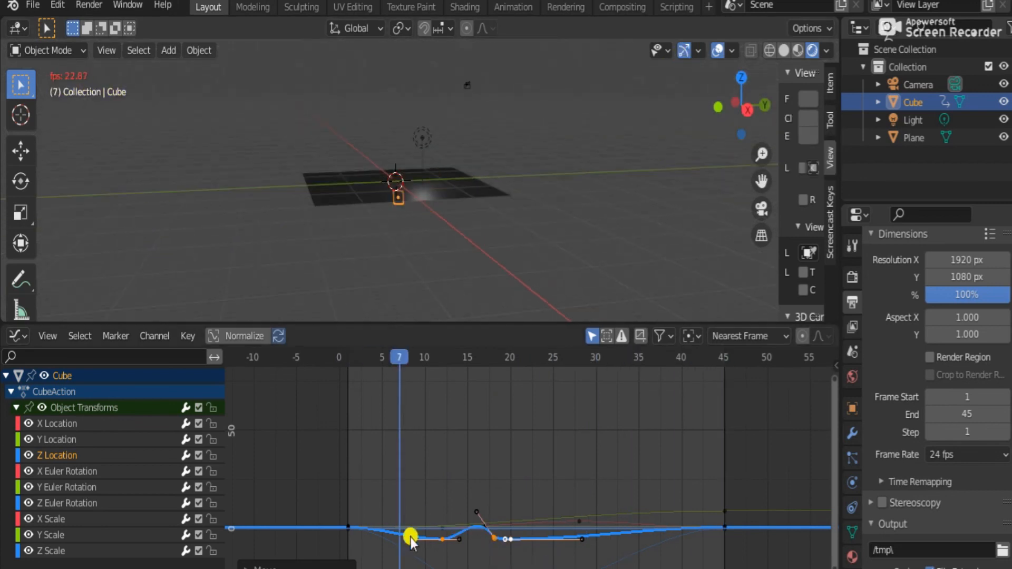
{"action": "key", "text": "space"}
- Raise the selected Z Location keyframes above zero, shift them to about frames 32 to 39, and play back from frame 1
{"action": "left_click_drag", "start_coordinate": [486, 514], "coordinate": [485, 477]}
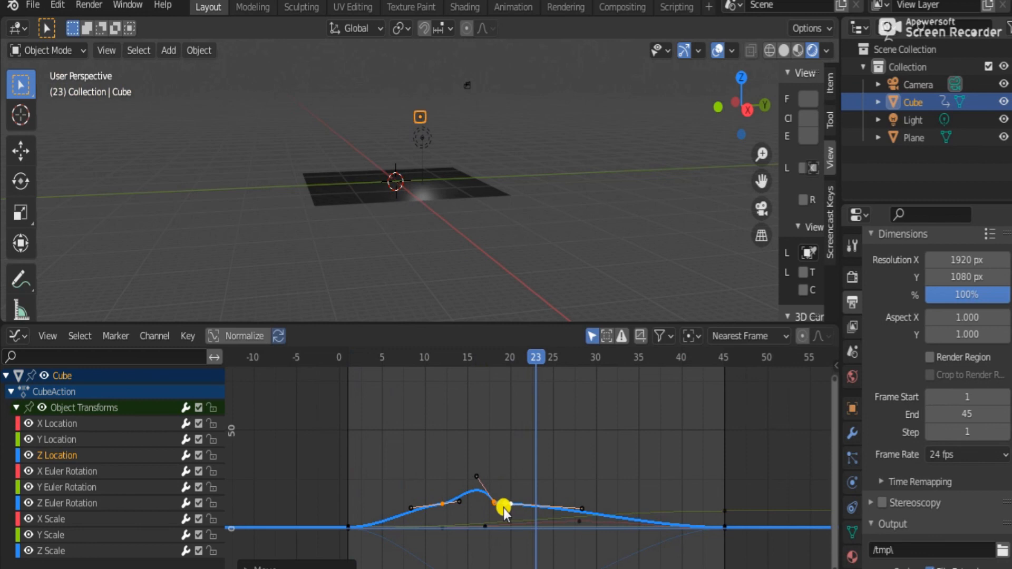
{"action": "left_click_drag", "start_coordinate": [503, 509], "coordinate": [674, 488]}
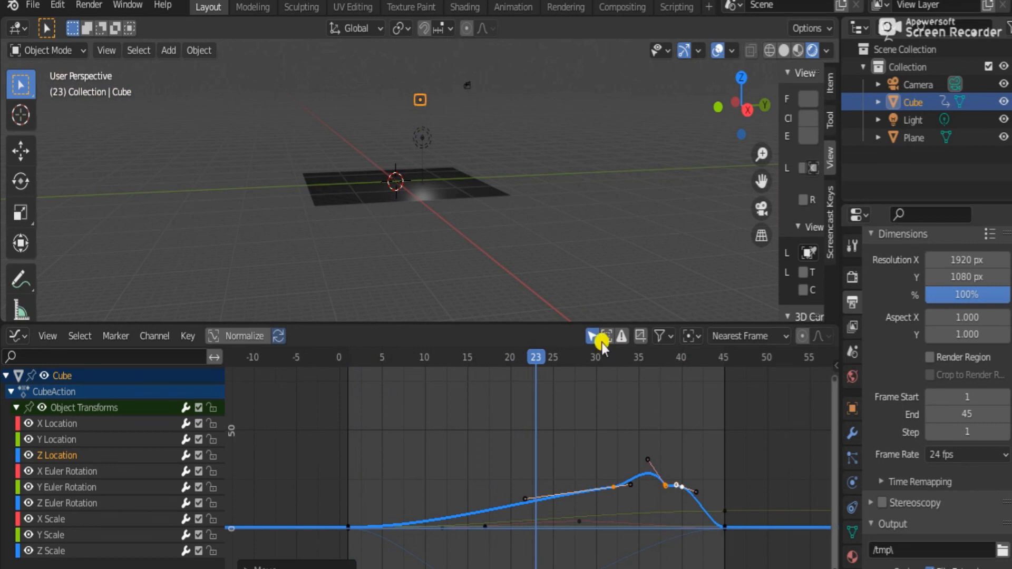
{"action": "left_click", "coordinate": [349, 358]}
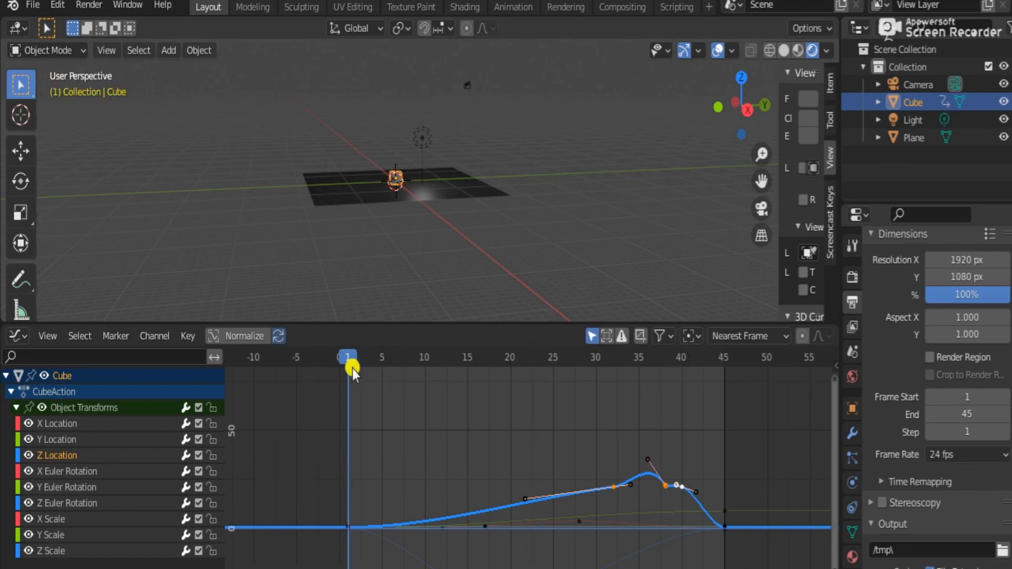
{"action": "key", "text": "space"}
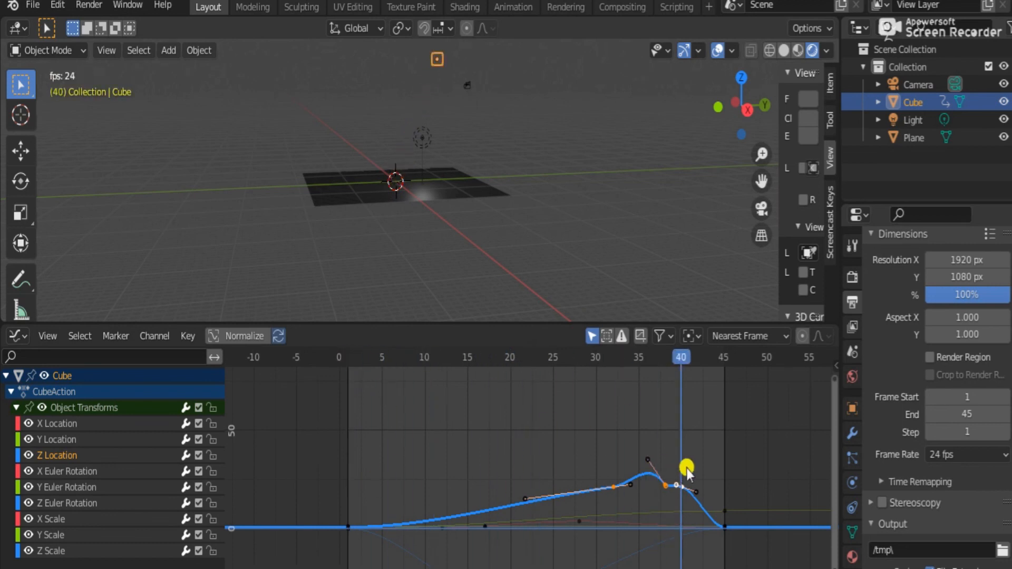
{"action": "key", "text": "space"}
- Lower the selected Z Location keyframes slightly, shift them about one frame forward, and replay the animation
{"action": "key", "text": "g"}
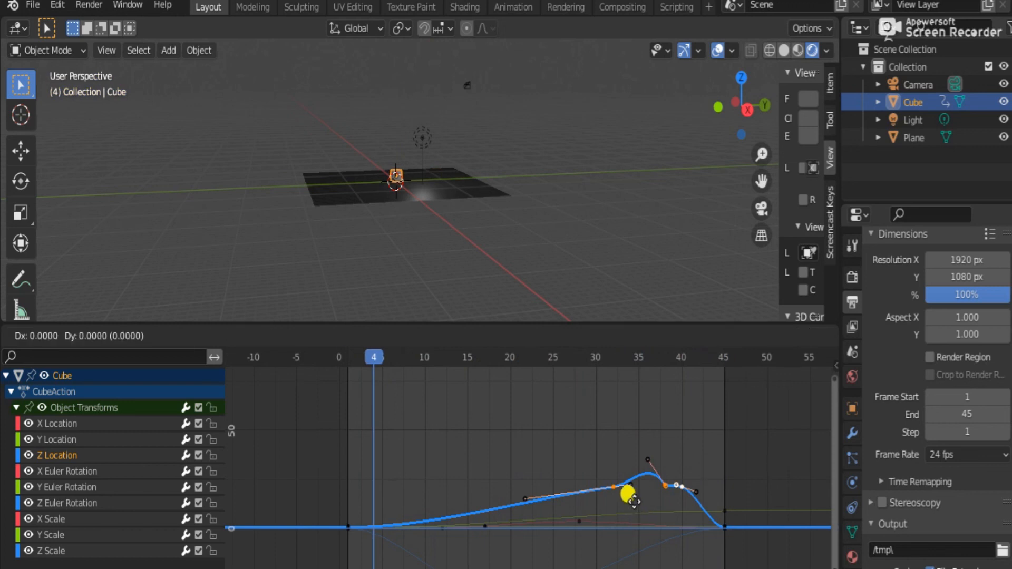
{"action": "left_click", "coordinate": [642, 522]}
{"action": "key", "text": "space"}
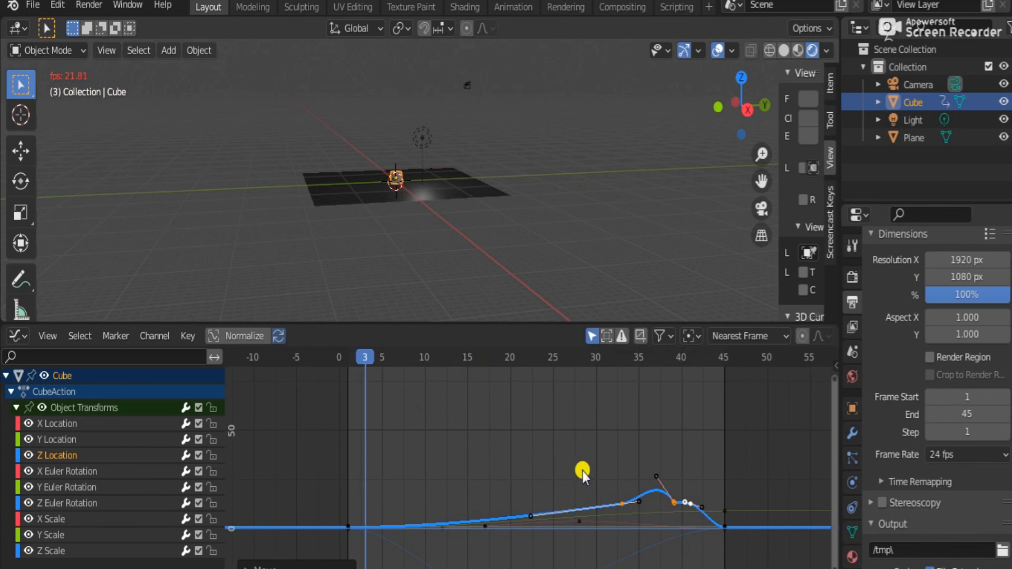
{"action": "key", "text": "space"}
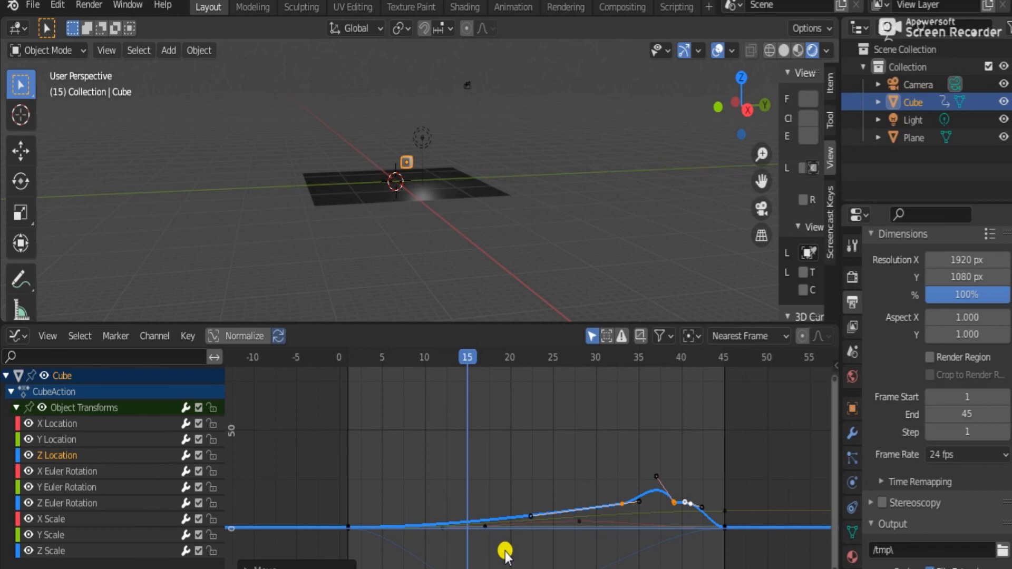
{"action": "key", "text": "space"}
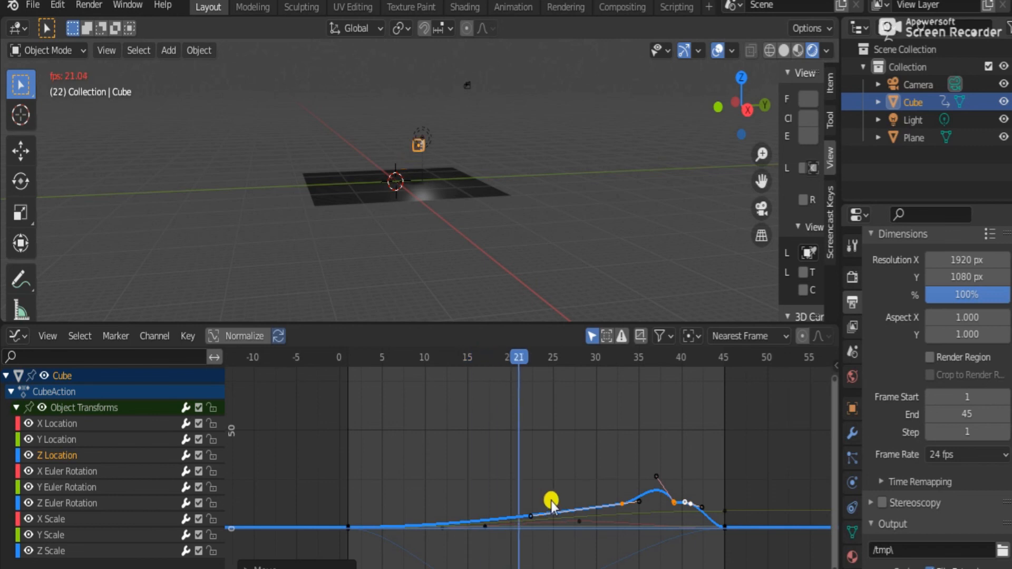
{"action": "key", "text": "Escape"}
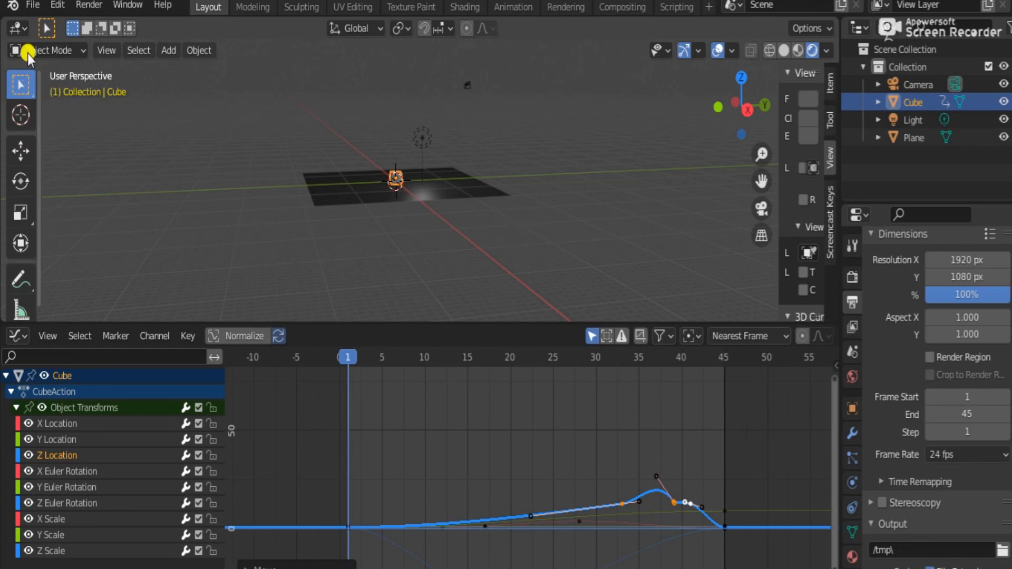
{"action": "left_click", "coordinate": [33, 7]}
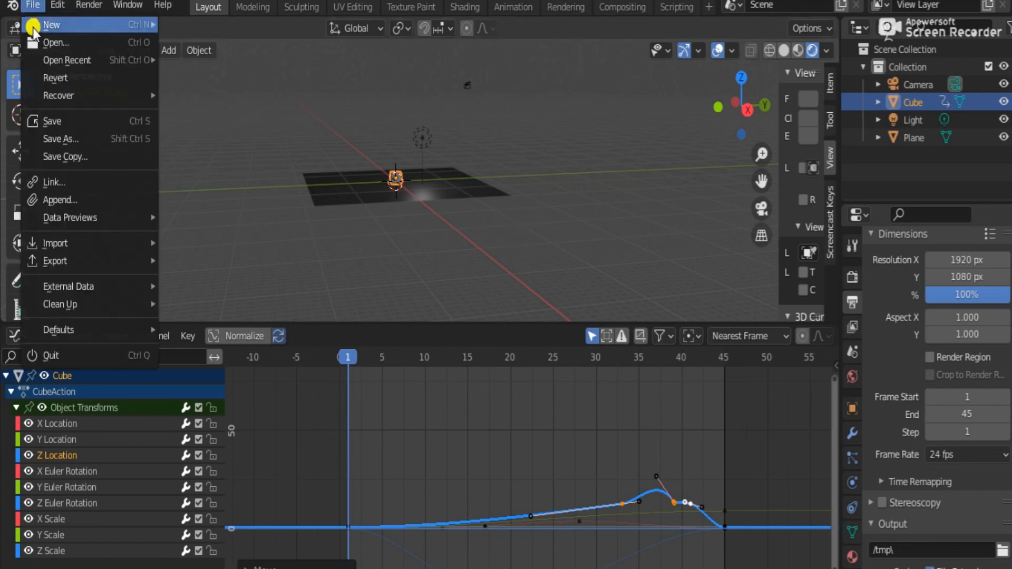
{"action": "mouse_move", "coordinate": [83, 245]}
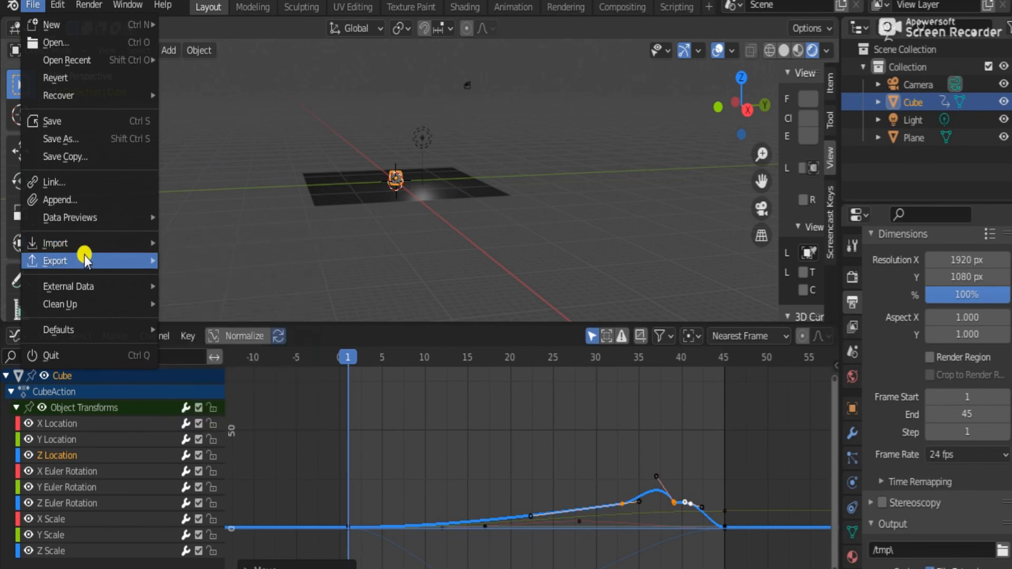
{"action": "mouse_move", "coordinate": [78, 263]}
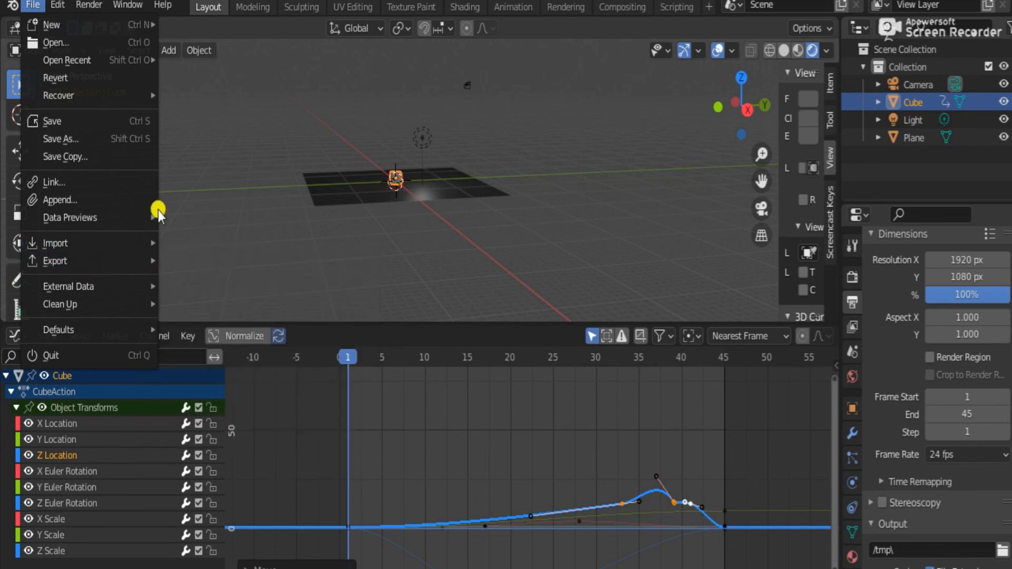
{"action": "mouse_move", "coordinate": [129, 242]}
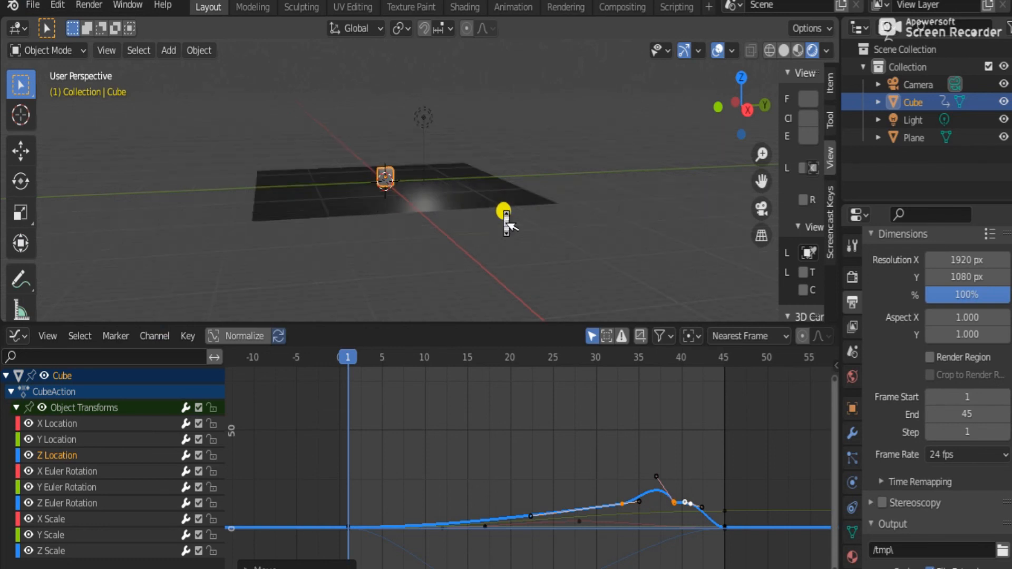
- View the cube up close from above and play back its animation to about frame 12
{"action": "scroll", "coordinate": [503, 213], "scroll_direction": "up", "scroll_amount": 6}
{"action": "left_click_drag", "start_coordinate": [744, 114], "coordinate": [732, 103]}
{"action": "scroll", "coordinate": [525, 180], "scroll_direction": "down", "scroll_amount": 3}
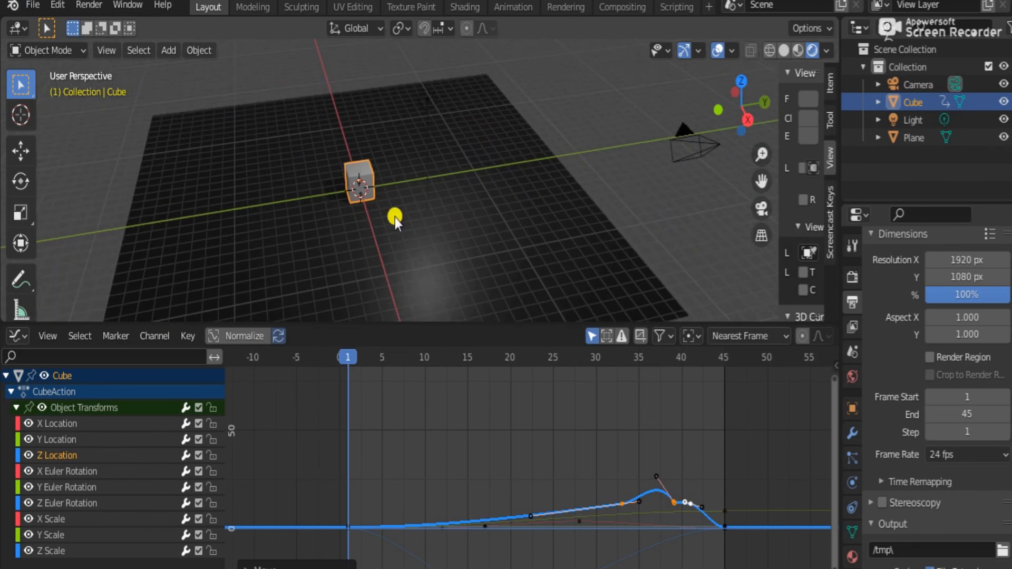
{"action": "scroll", "coordinate": [396, 217], "scroll_direction": "up", "scroll_amount": 3}
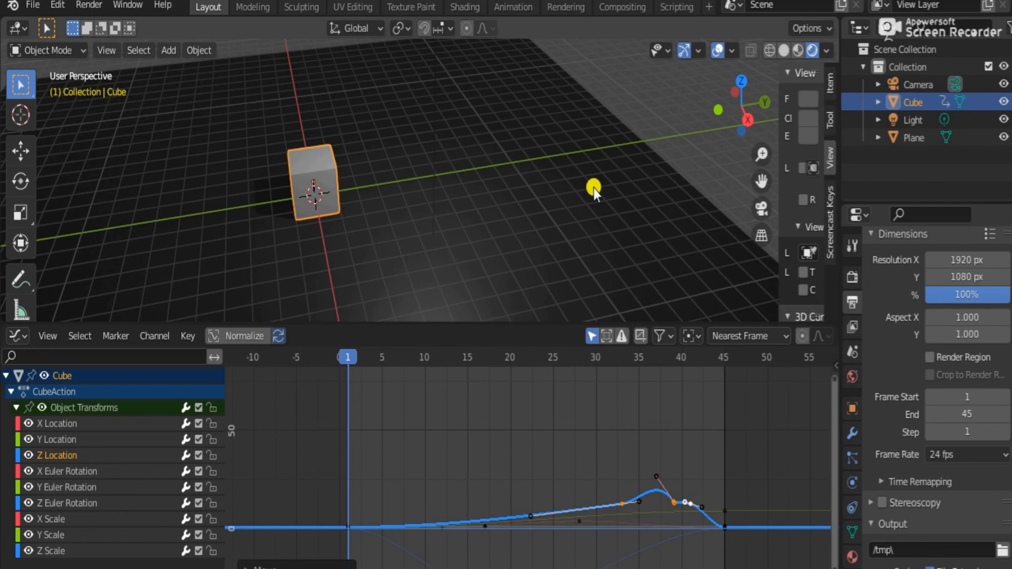
{"action": "key", "text": "space"}
{"action": "key", "text": "space"}
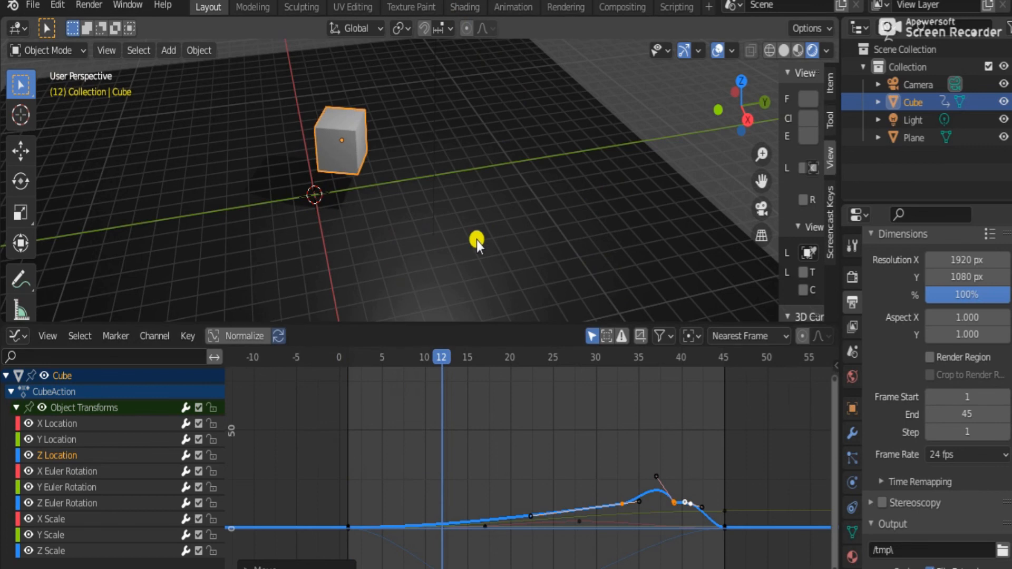
- Select all of the cube's keyframes, leaving the cube as the only selected object in the scene
{"action": "key", "text": "a"}
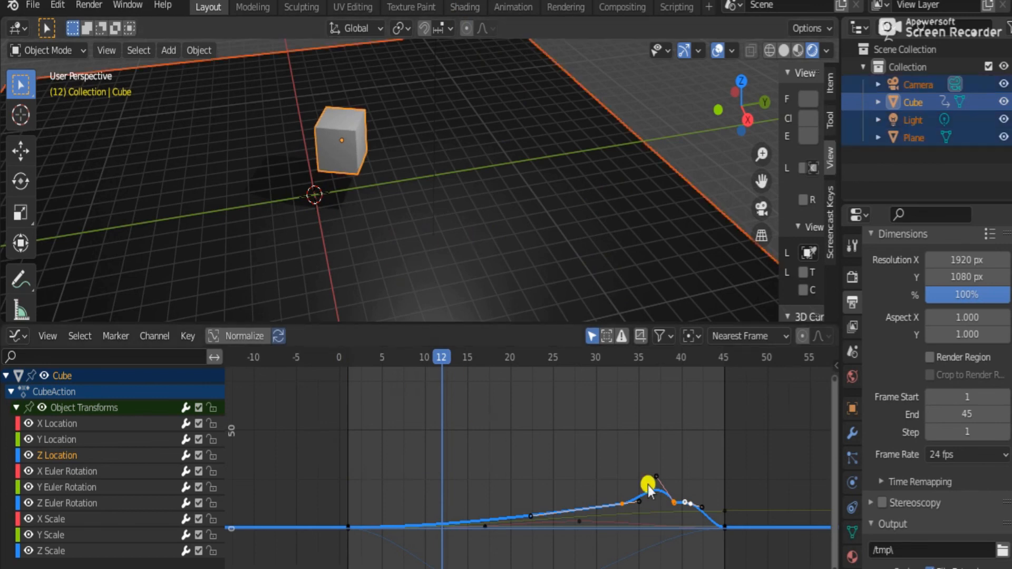
{"action": "key", "text": "a"}
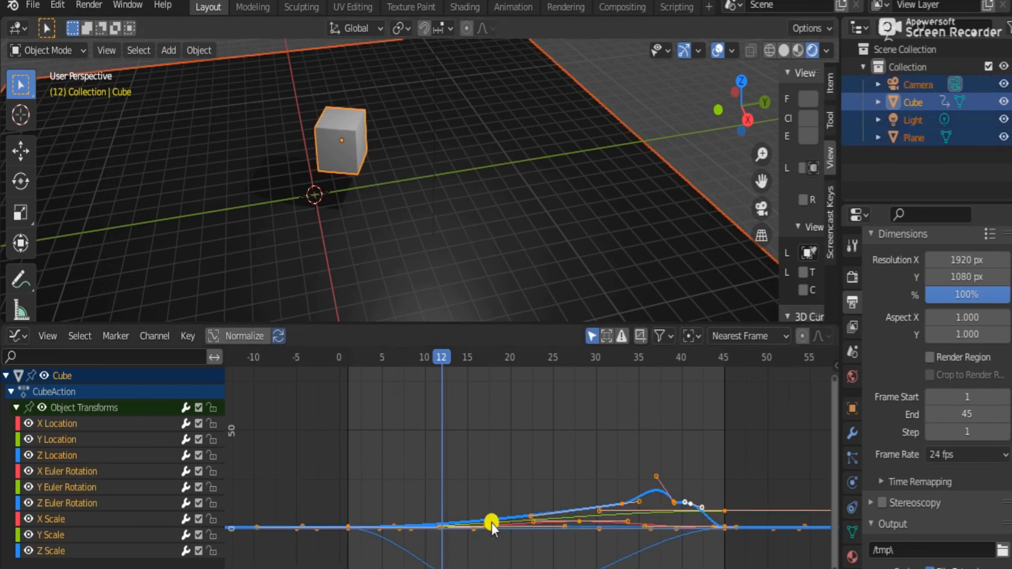
{"action": "left_click", "coordinate": [353, 133]}
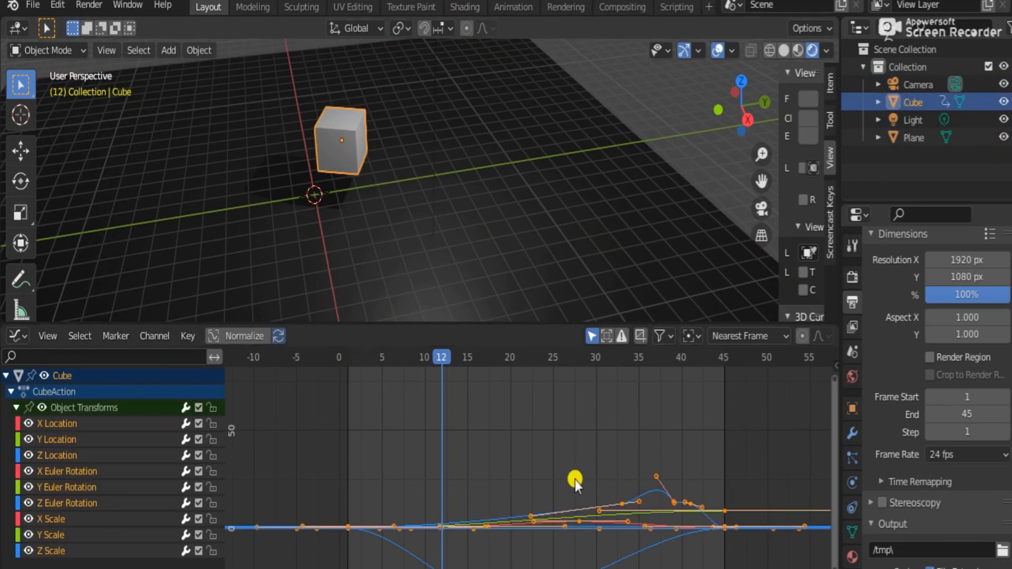
- Return to frame 1 and delete all of the cube's selected keyframes
{"action": "left_click", "coordinate": [350, 353]}
{"action": "key", "text": "x"}
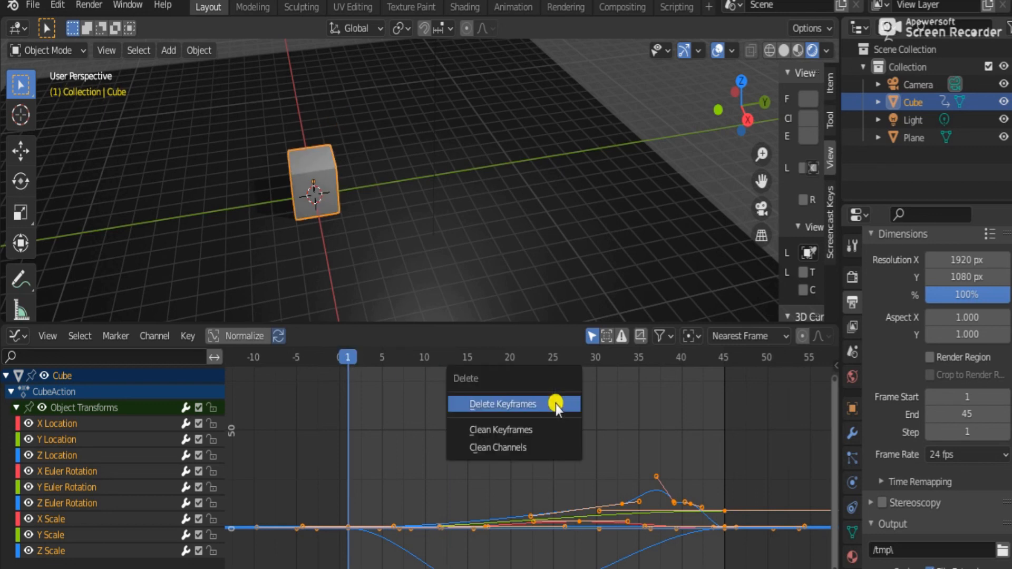
{"action": "left_click", "coordinate": [555, 404]}
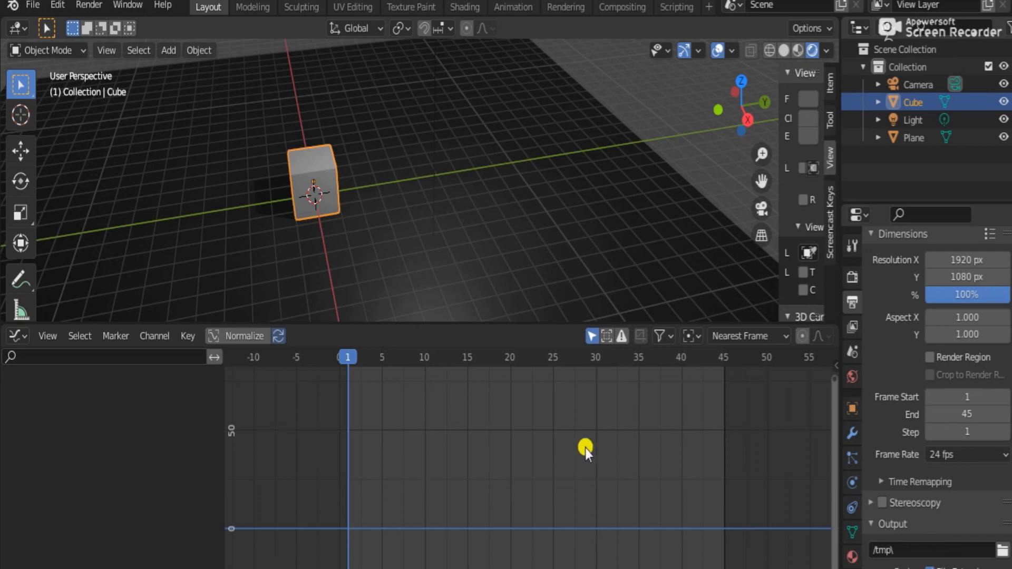
{"action": "middle_click_drag", "start_coordinate": [596, 493], "coordinate": [599, 504], "text": "ctrl"}
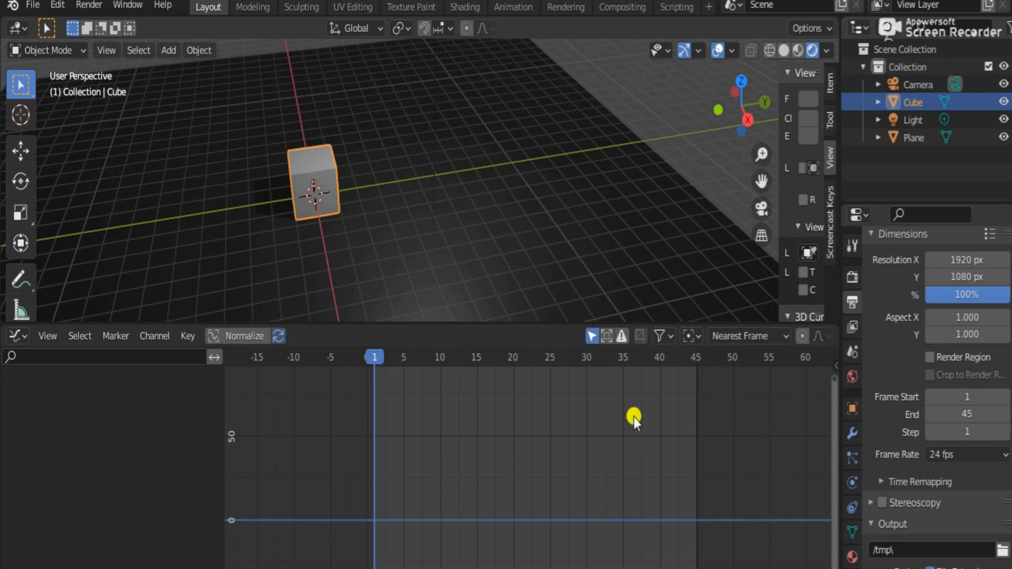
- Switch the Graph Editor area to the Timeline and show roughly frames -20 to 25
{"action": "left_click", "coordinate": [334, 222]}
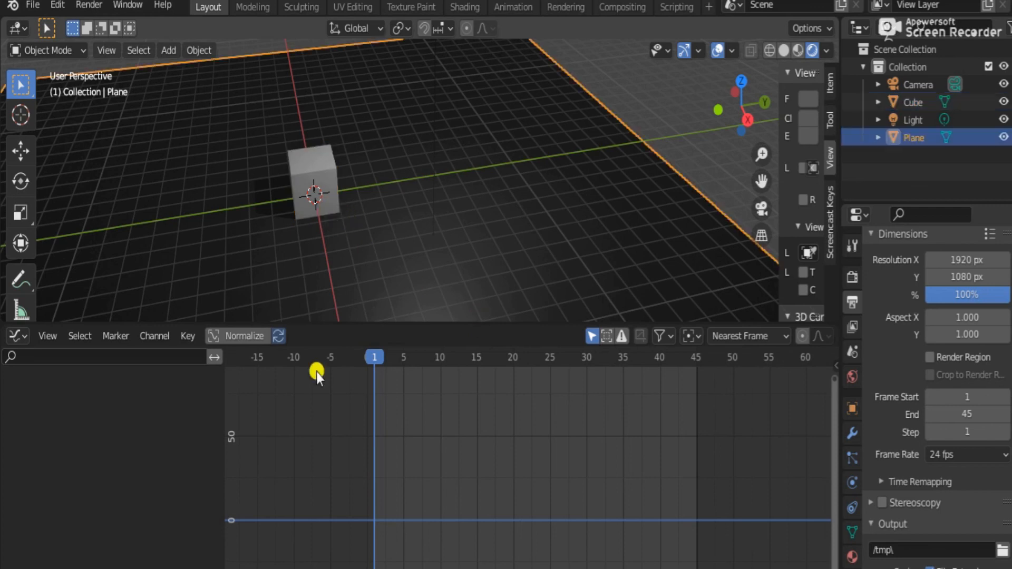
{"action": "left_click", "coordinate": [16, 333]}
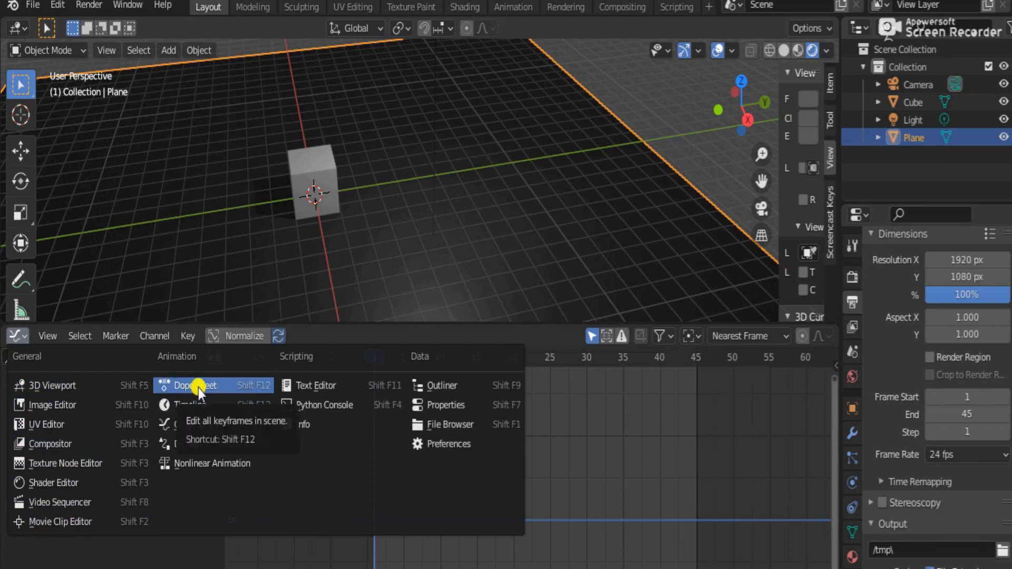
{"action": "left_click", "coordinate": [199, 403]}
{"action": "scroll", "coordinate": [476, 529], "scroll_direction": "up", "scroll_amount": 5}
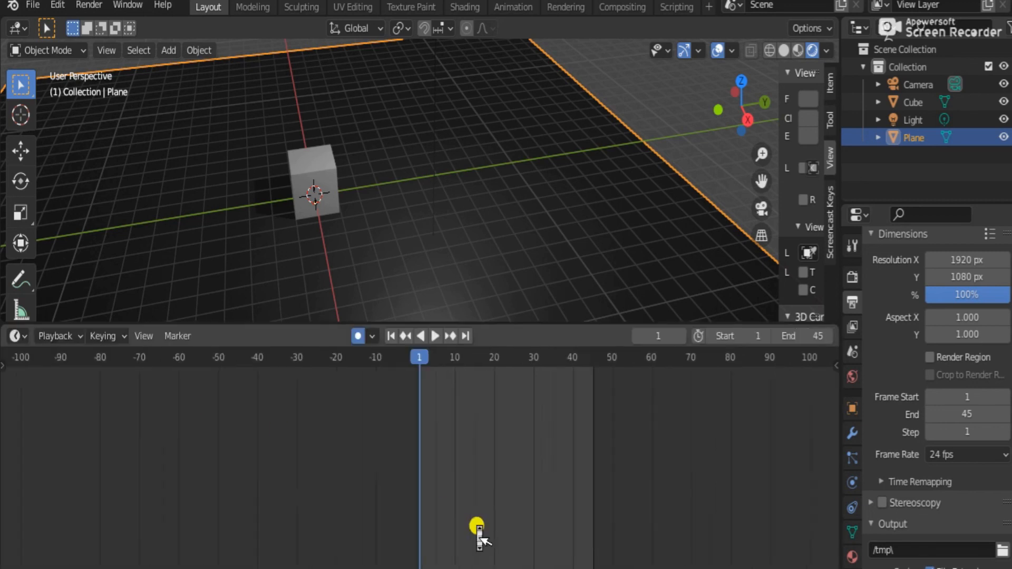
{"action": "scroll", "coordinate": [476, 529], "scroll_direction": "up", "scroll_amount": 4}
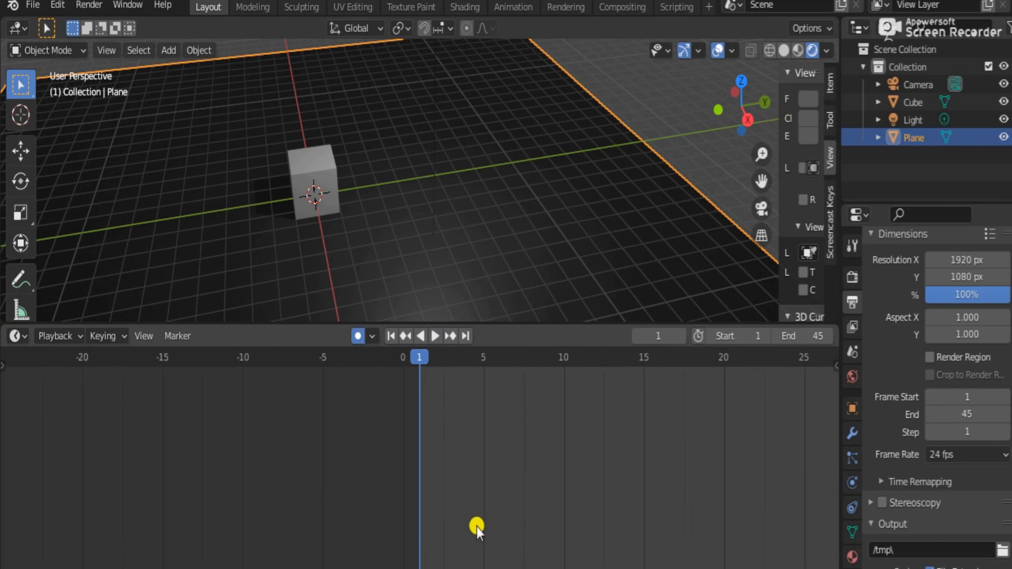
{"action": "left_click", "coordinate": [314, 186]}
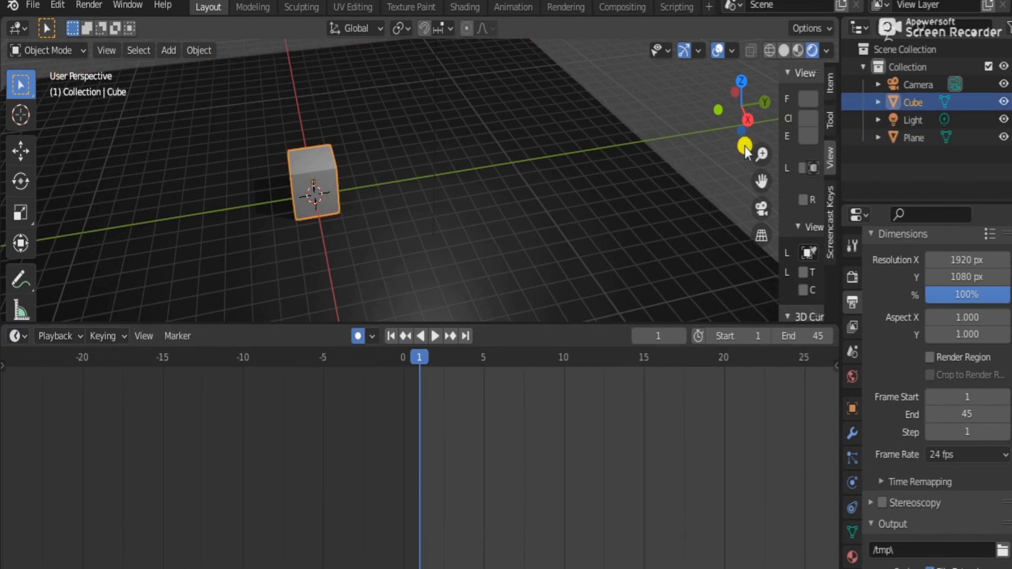
{"action": "left_click_drag", "start_coordinate": [746, 102], "coordinate": [759, 95]}
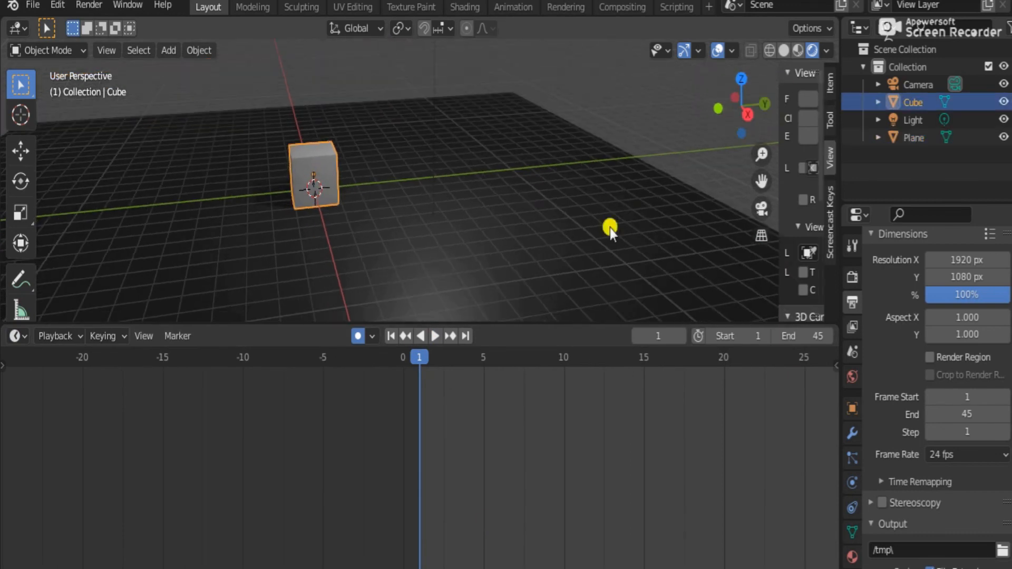
{"action": "left_click", "coordinate": [540, 242]}
{"action": "key", "text": "x"}
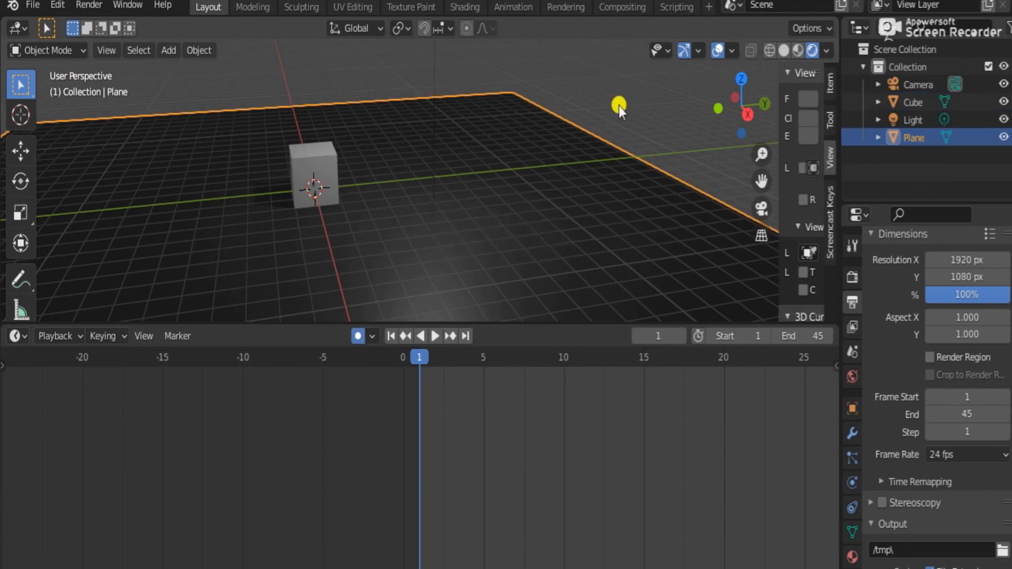
{"action": "left_click", "coordinate": [328, 180]}
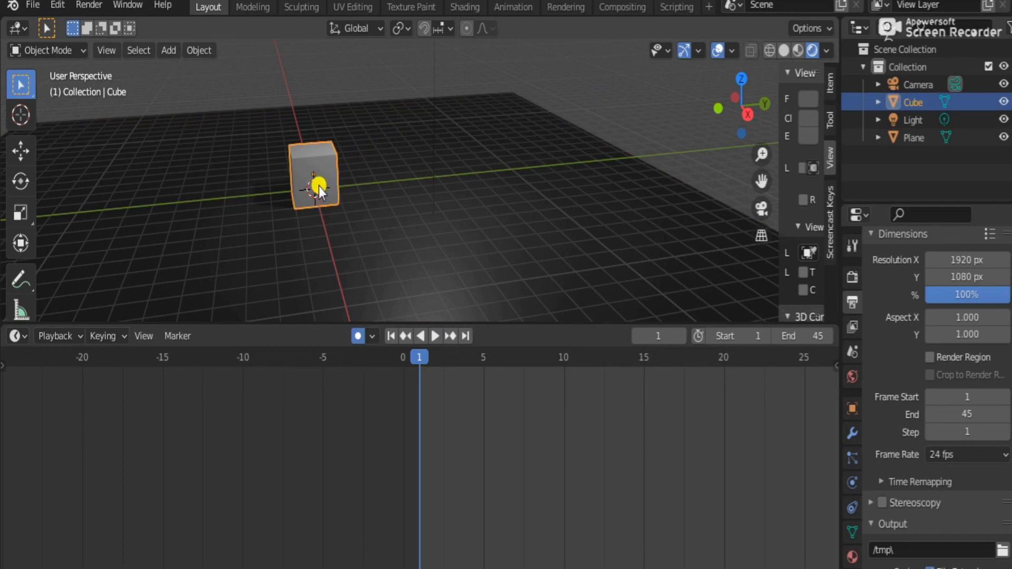
{"action": "scroll", "coordinate": [877, 435], "scroll_direction": "up", "scroll_amount": 2}
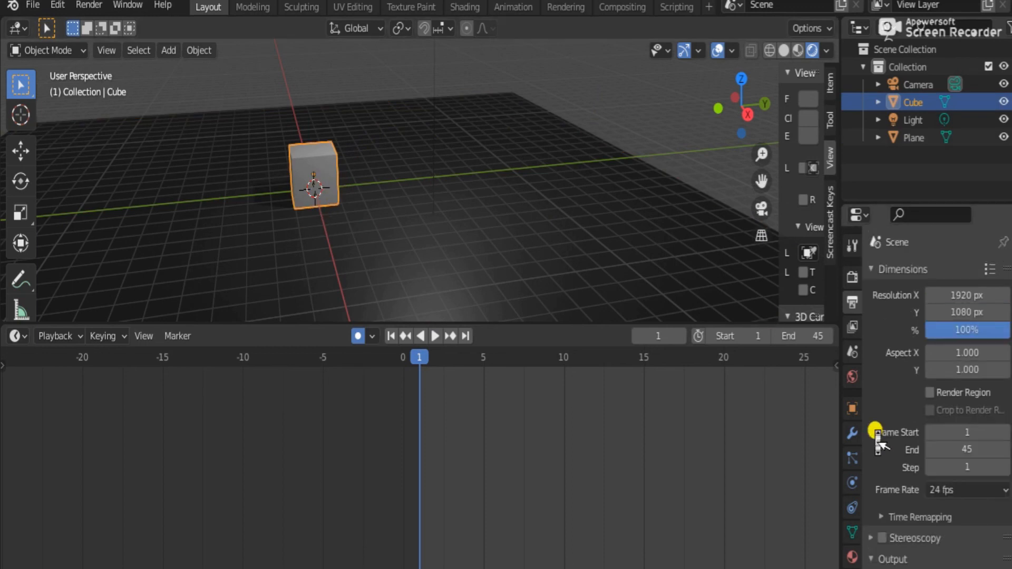
{"action": "scroll", "coordinate": [876, 435], "scroll_direction": "down", "scroll_amount": 8}
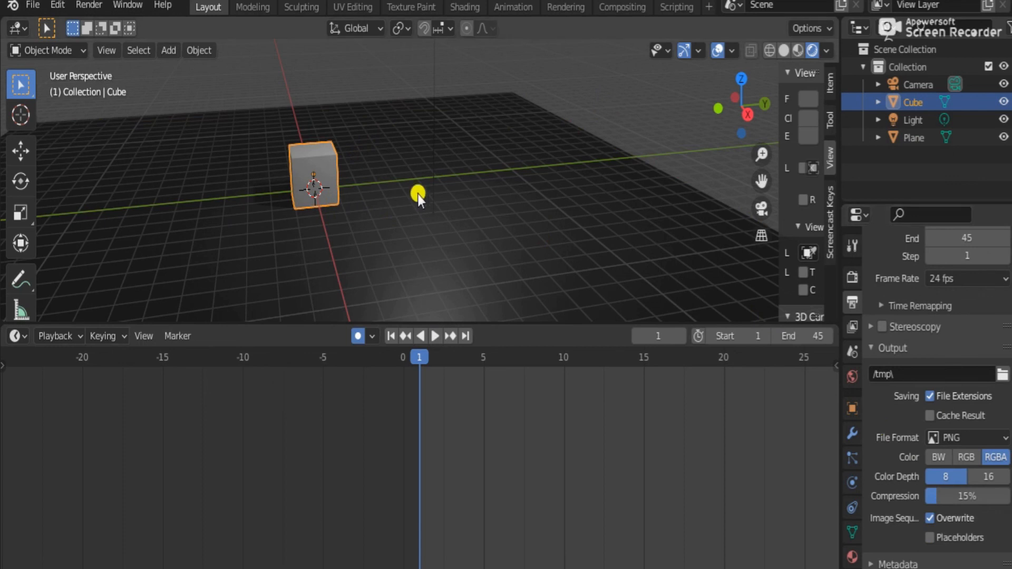
{"action": "left_click", "coordinate": [353, 249]}
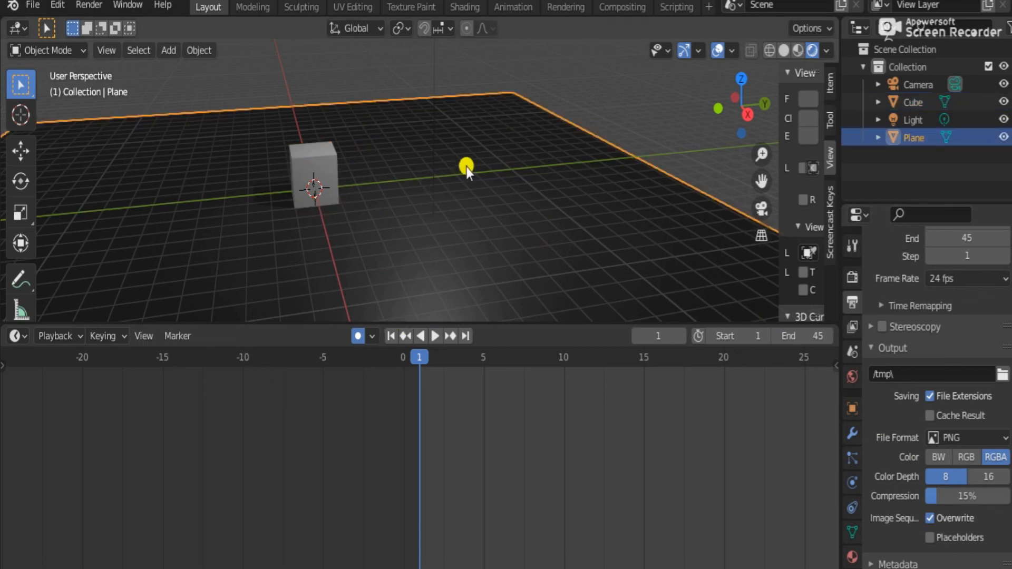
- Raise the cube slightly along the global Z axis at frame 1
{"action": "left_click", "coordinate": [317, 169]}
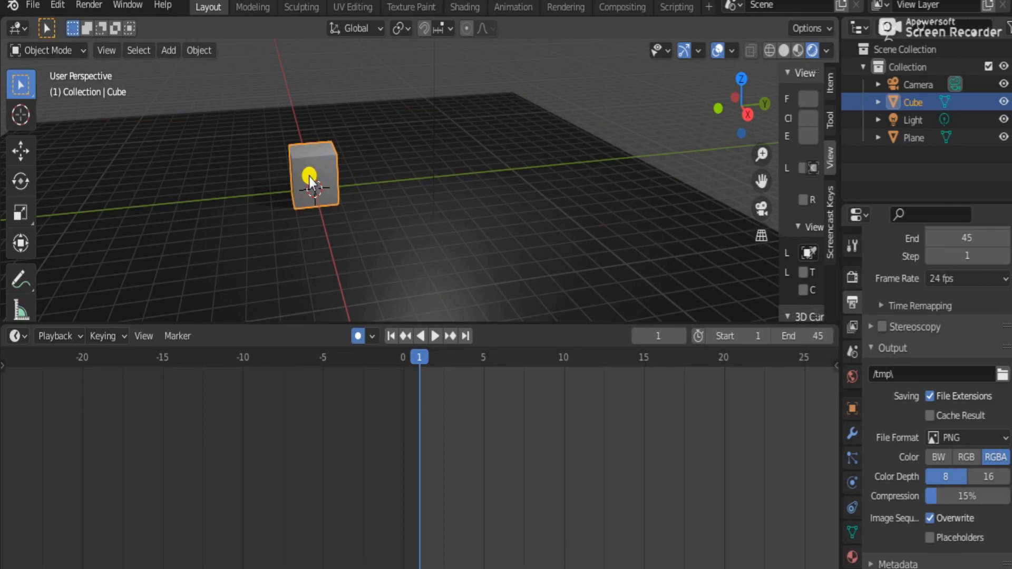
{"action": "key", "text": "g"}
{"action": "key", "text": "z"}
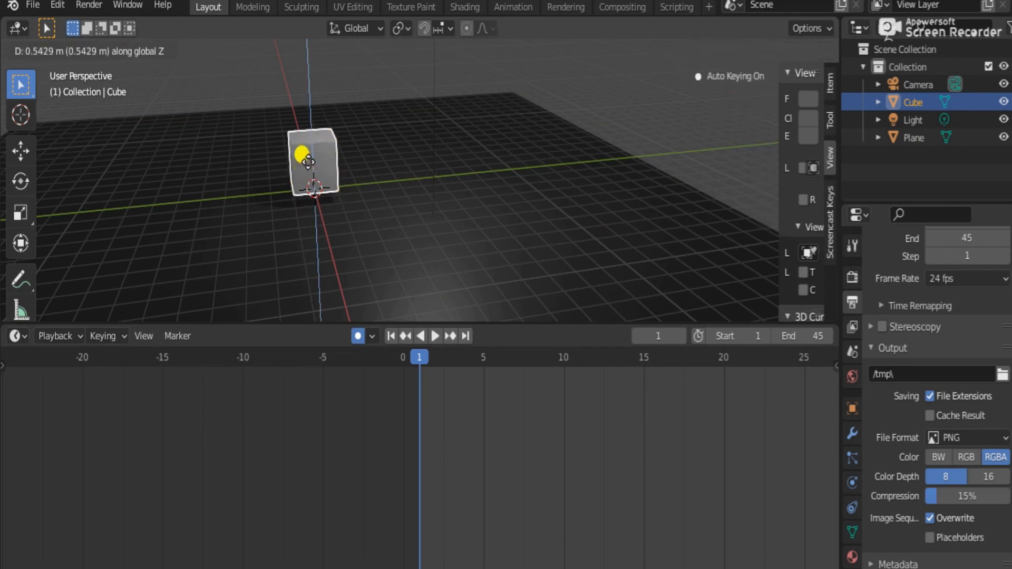
{"action": "left_click", "coordinate": [303, 173]}
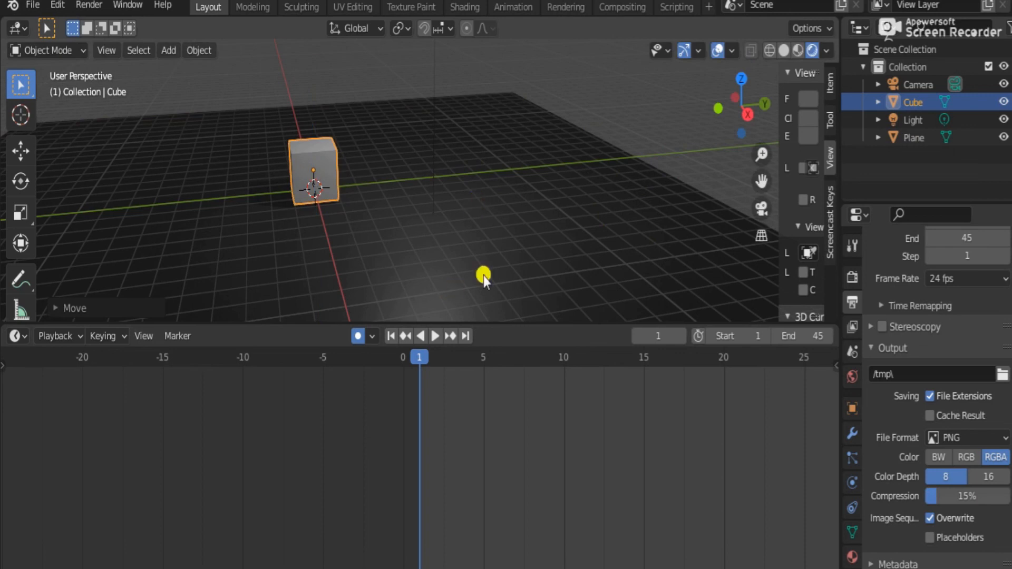
- Insert a Location, Rotation & Scale keyframe for the cube at frame 1, keeping the cube selected
{"action": "scroll", "coordinate": [472, 314], "scroll_direction": "up", "scroll_amount": 5}
{"action": "scroll", "coordinate": [424, 245], "scroll_direction": "down", "scroll_amount": 2}
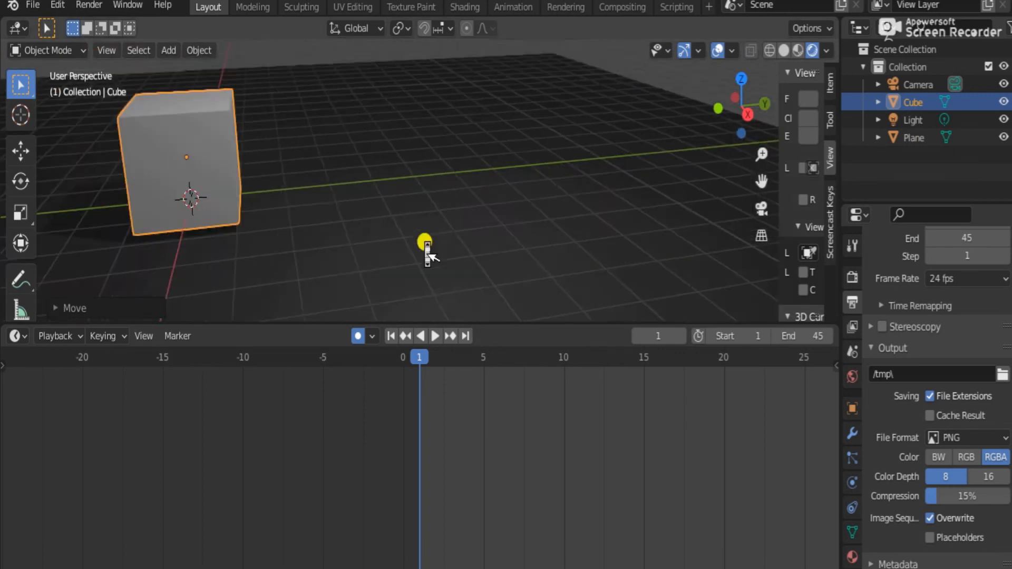
{"action": "scroll", "coordinate": [425, 242], "scroll_direction": "down", "scroll_amount": 2}
{"action": "key", "text": "i"}
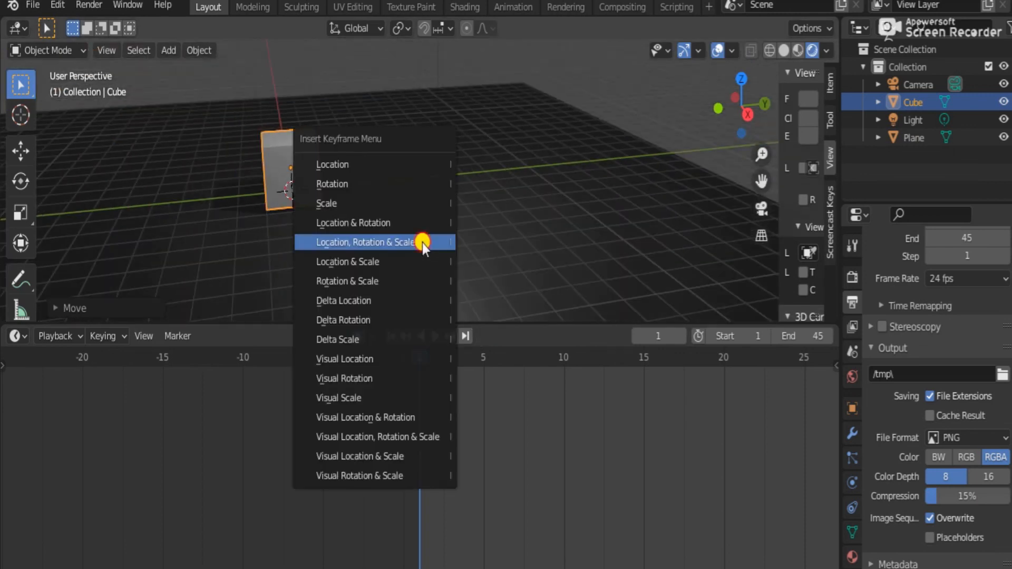
{"action": "left_click", "coordinate": [422, 243]}
{"action": "left_click", "coordinate": [328, 204]}
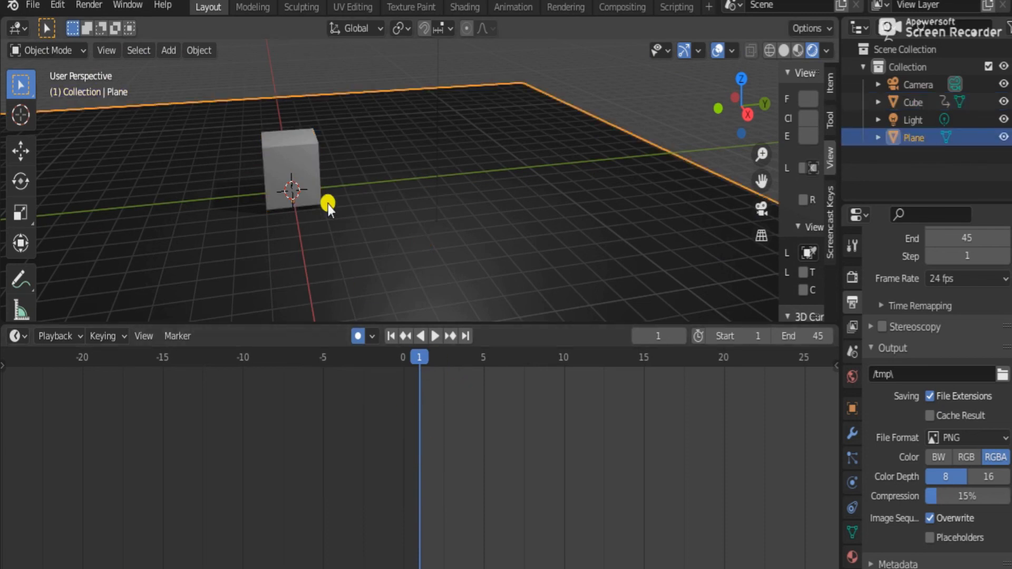
{"action": "left_click", "coordinate": [299, 170]}
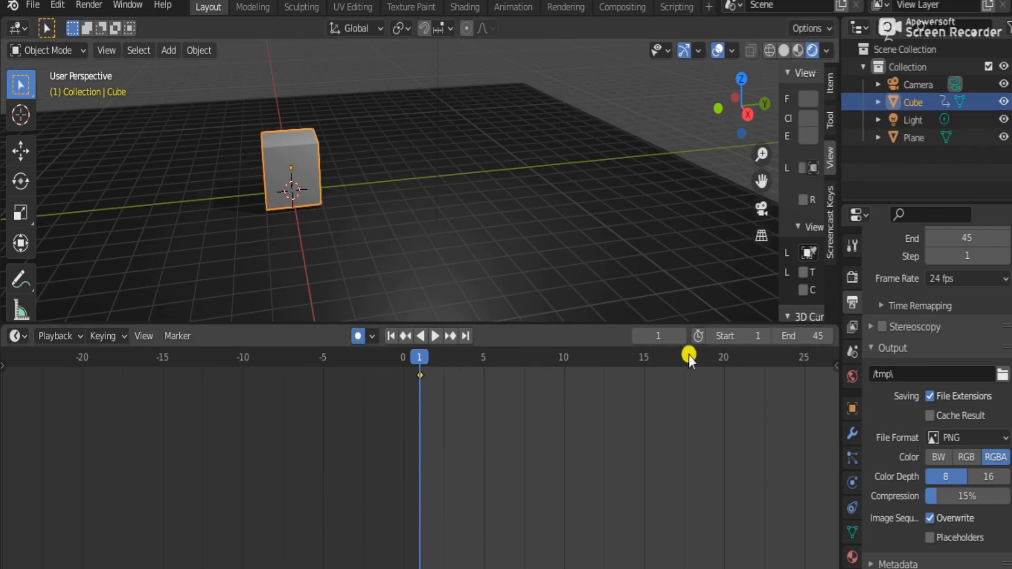
- At frame 20, move the cube along the green Y axis toward the plane's far corner, auto-keying its new position
{"action": "left_click", "coordinate": [725, 365]}
{"action": "scroll", "coordinate": [436, 163], "scroll_direction": "down", "scroll_amount": 2}
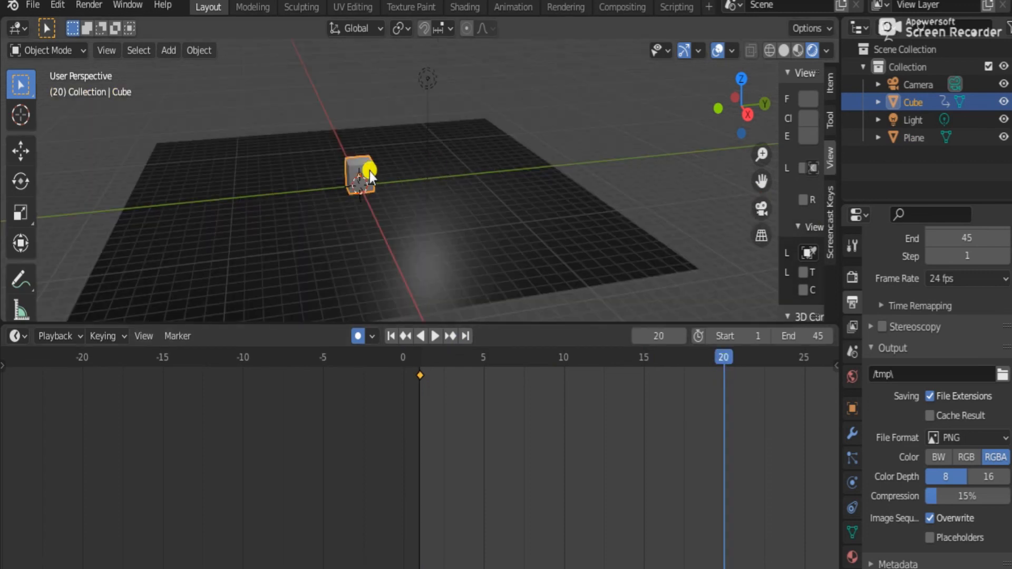
{"action": "key", "text": "g"}
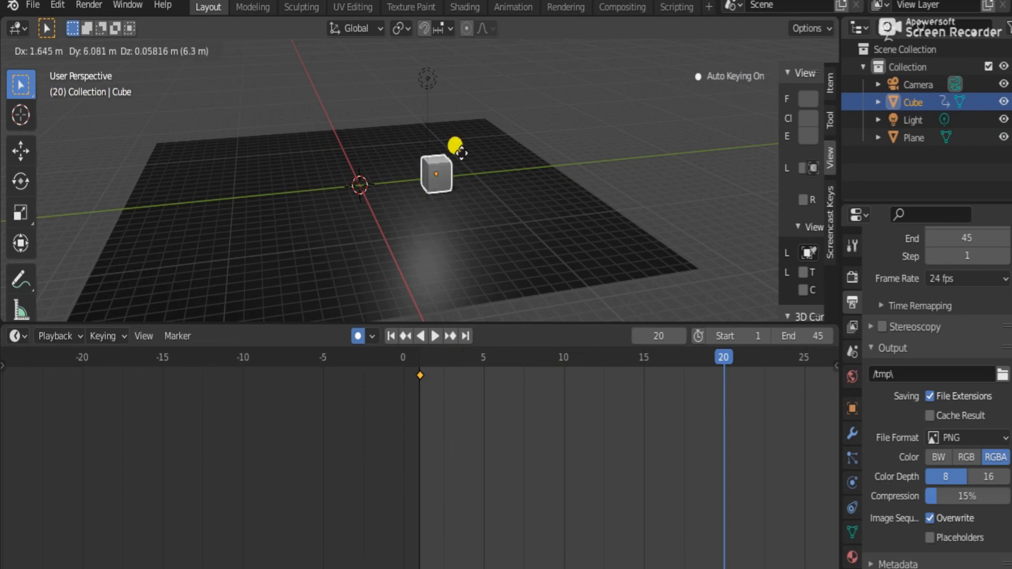
{"action": "left_click", "coordinate": [474, 141]}
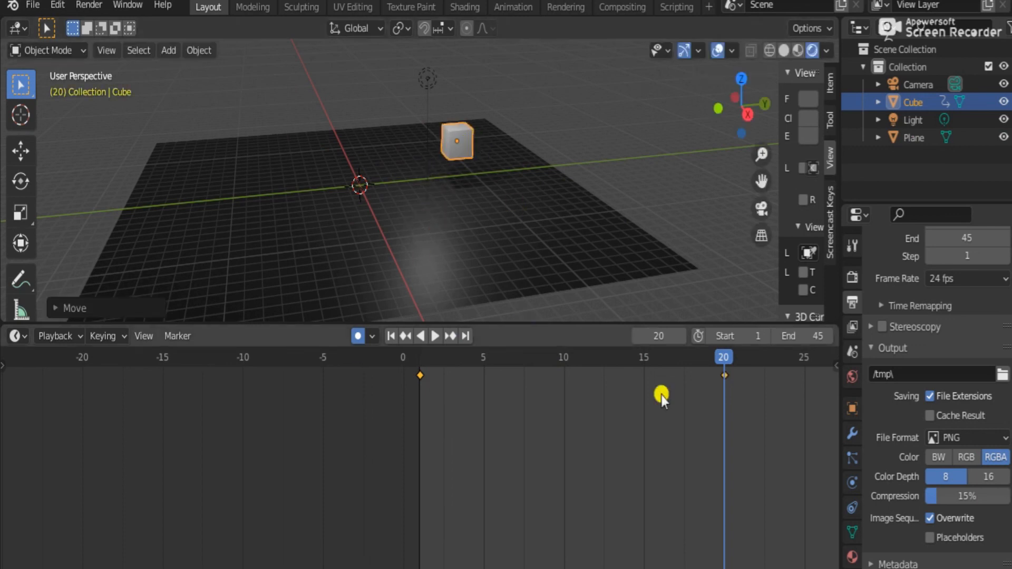
- Play back the cube's animation from frame 1 to about frame 34
{"action": "left_click", "coordinate": [419, 360]}
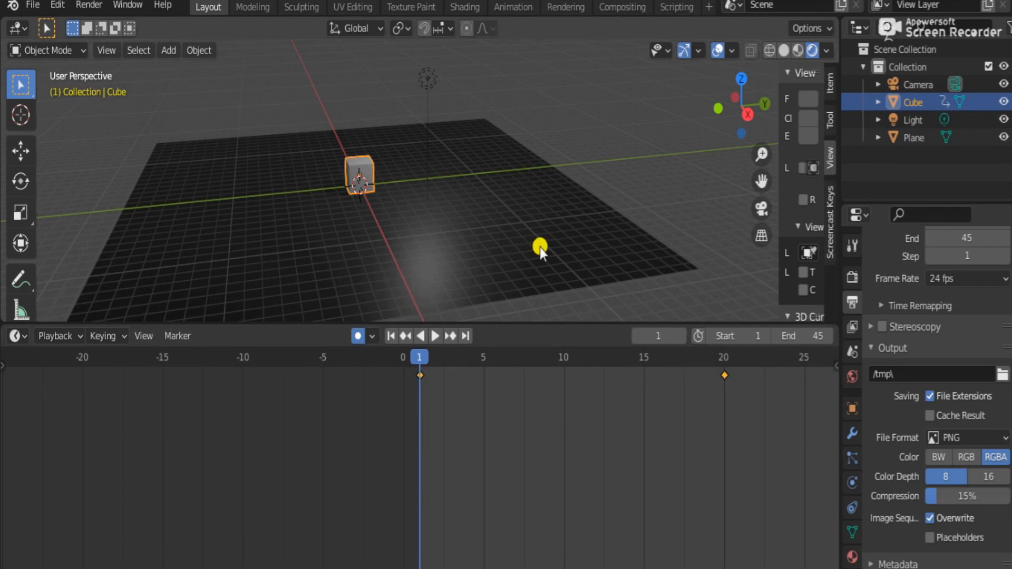
{"action": "key", "text": "space"}
{"action": "key", "text": "space"}
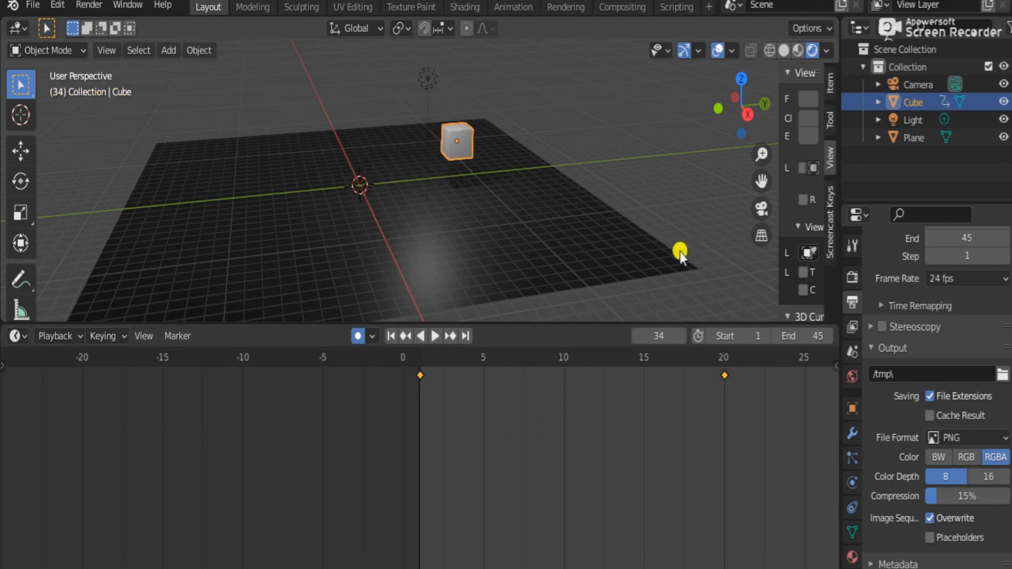
{"action": "scroll", "coordinate": [422, 365], "scroll_direction": "up", "scroll_amount": 5}
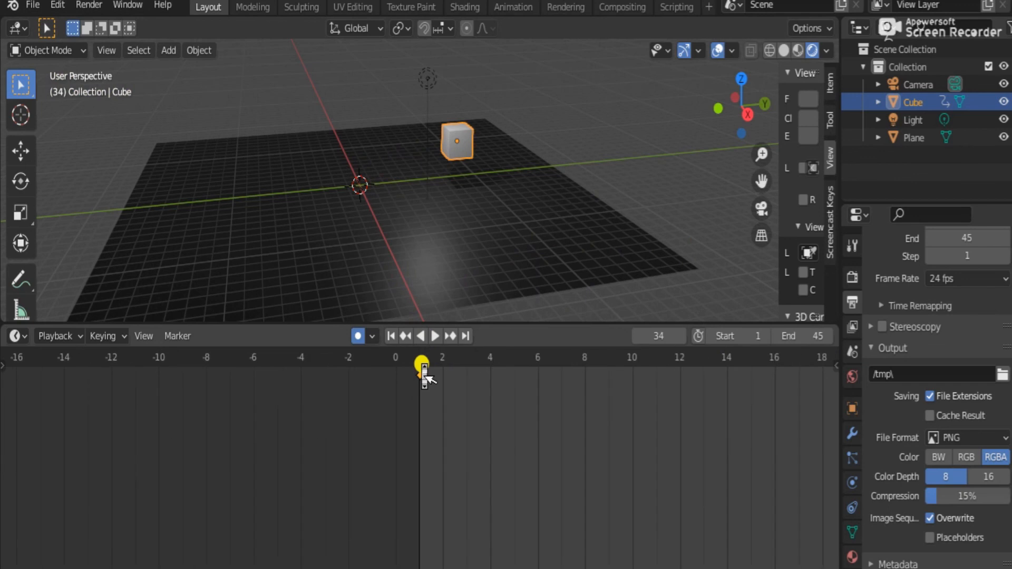
{"action": "scroll", "coordinate": [455, 428], "scroll_direction": "down", "scroll_amount": 1}
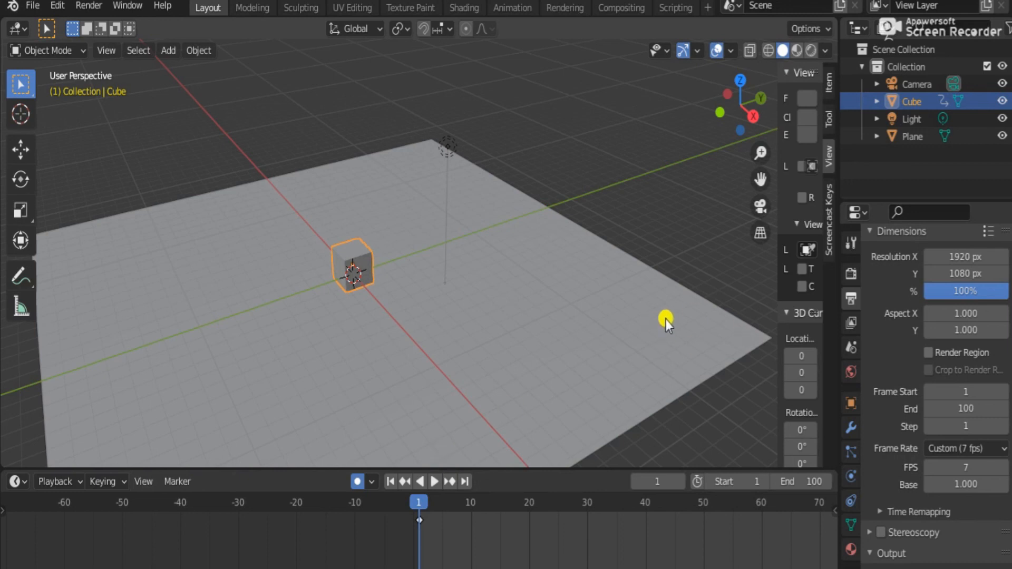
- Switch the viewport to Material Preview shading, show the whole plane, and select the cube
{"action": "left_click", "coordinate": [613, 385]}
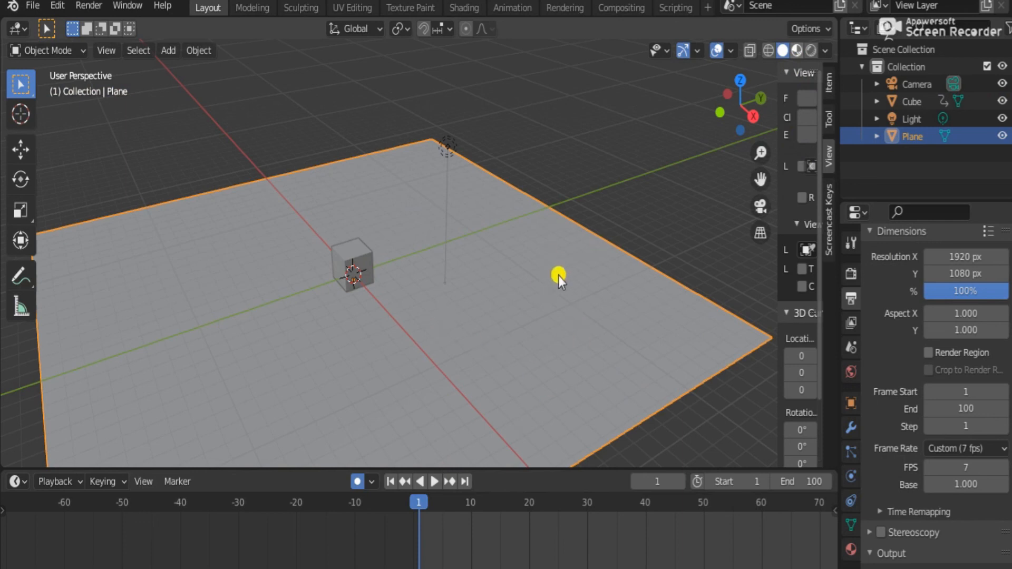
{"action": "key", "text": "z"}
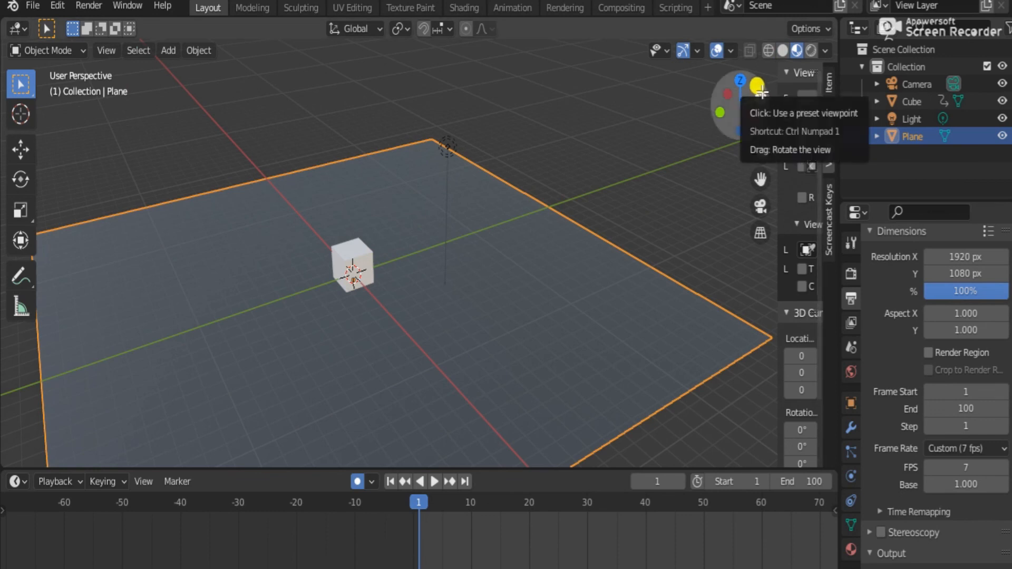
{"action": "left_click_drag", "start_coordinate": [752, 108], "coordinate": [732, 103]}
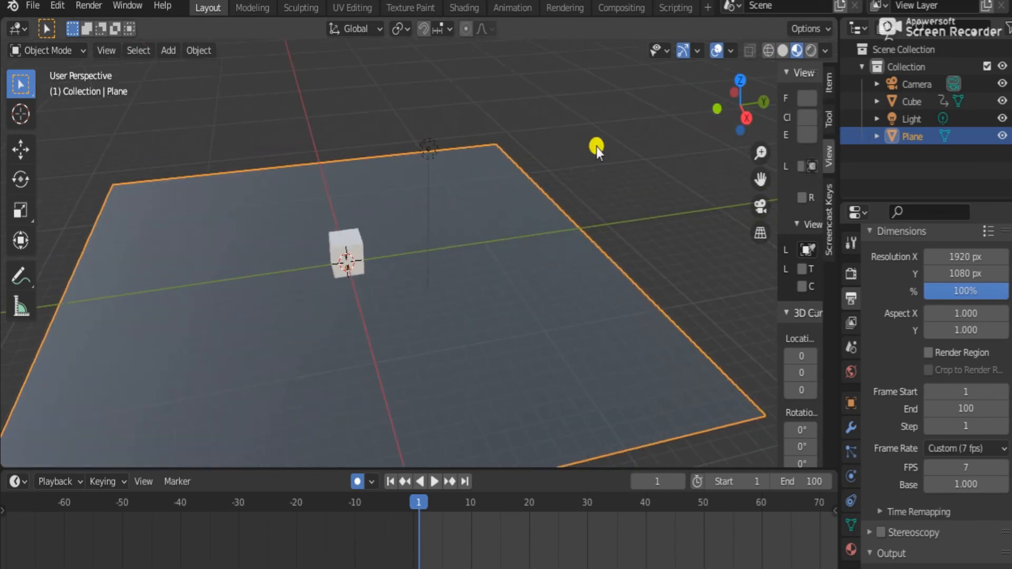
{"action": "scroll", "coordinate": [596, 147], "scroll_direction": "up", "scroll_amount": 2}
{"action": "left_click", "coordinate": [283, 258]}
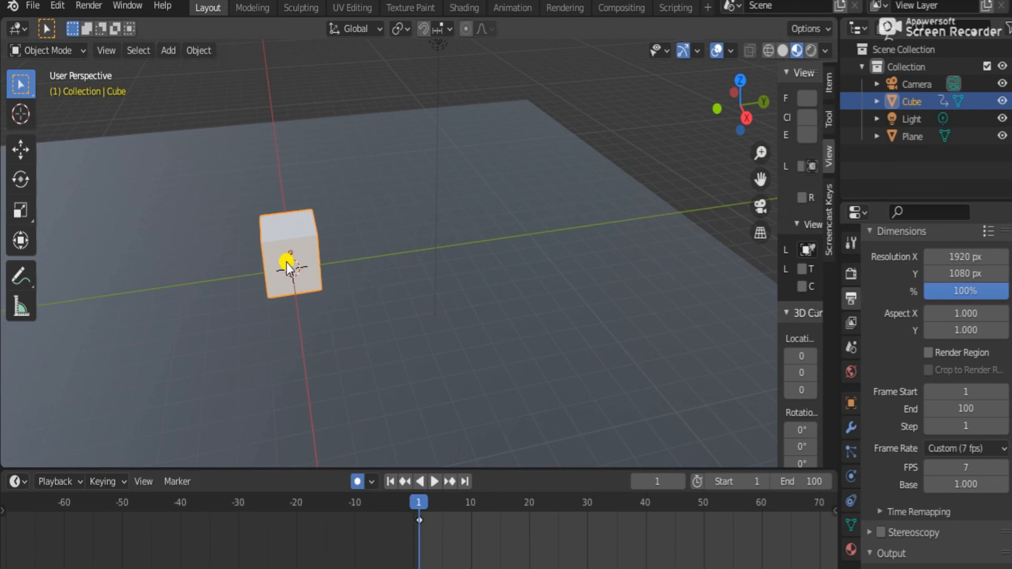
{"action": "scroll", "coordinate": [443, 300], "scroll_direction": "down", "scroll_amount": 4}
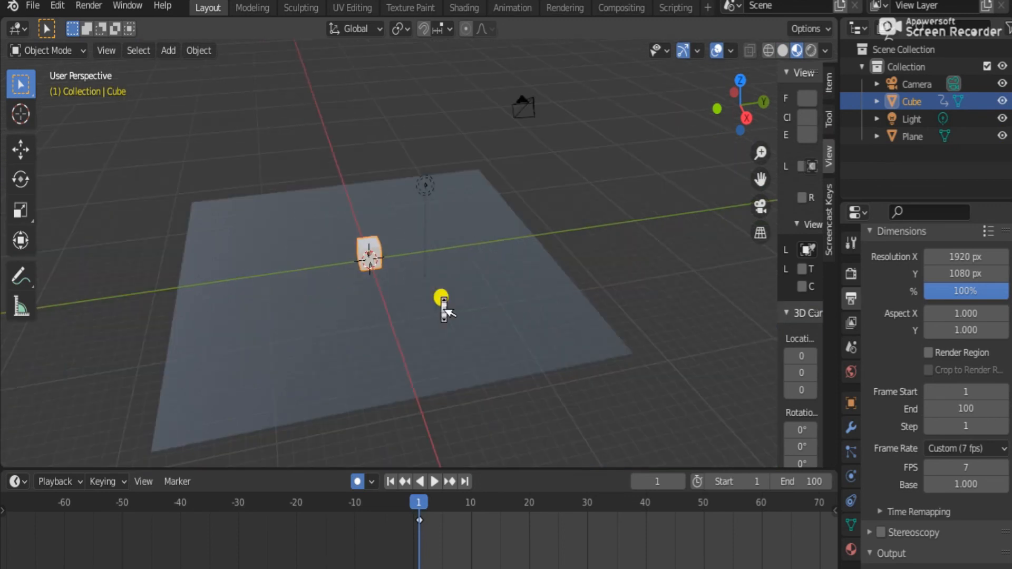
{"action": "left_click", "coordinate": [370, 254]}
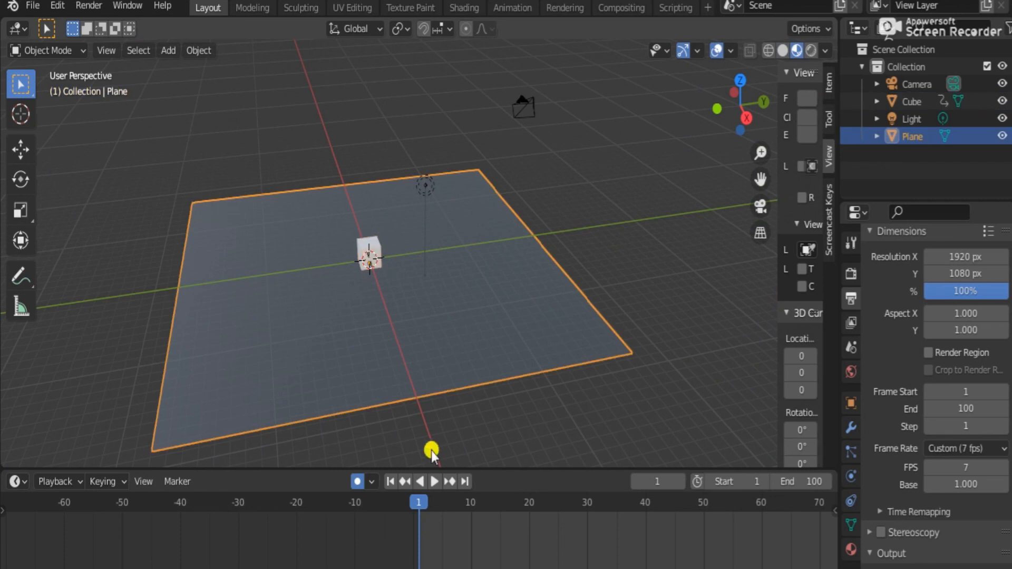
{"action": "left_click", "coordinate": [368, 254]}
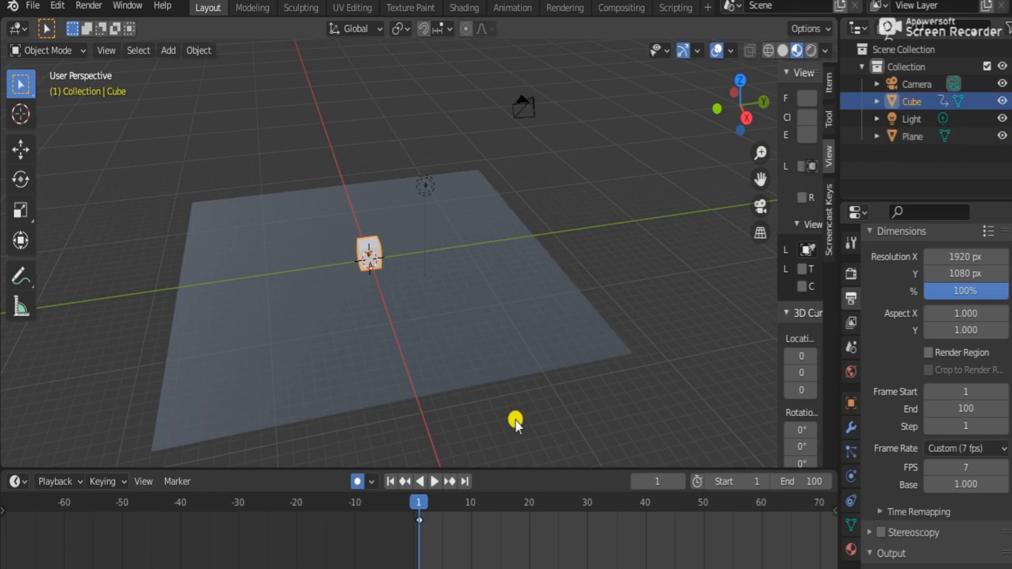
- At frame 20, move the cube across the plane, along the Y axis and up along Z, auto-keying its new position
{"action": "left_click", "coordinate": [529, 505]}
{"action": "key", "text": "g"}
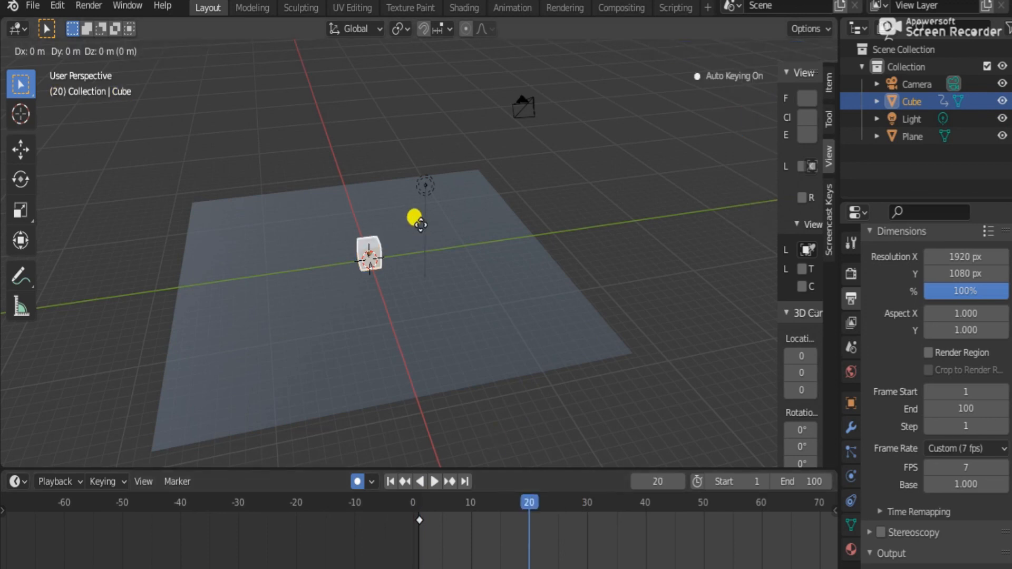
{"action": "left_click", "coordinate": [490, 278]}
{"action": "key", "text": "g"}
{"action": "key", "text": "y"}
{"action": "left_click", "coordinate": [567, 250]}
{"action": "key", "text": "g"}
{"action": "key", "text": "z"}
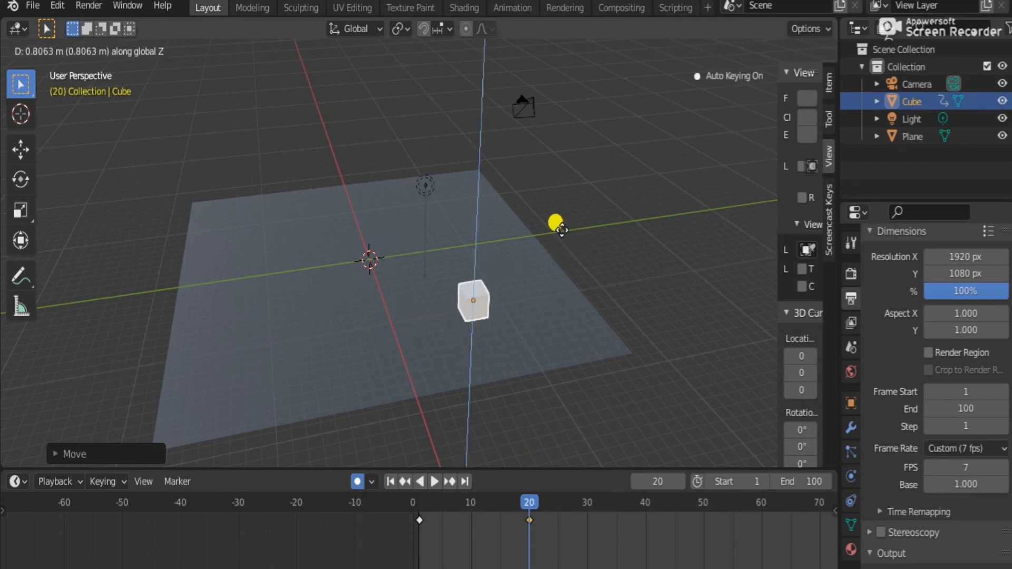
{"action": "left_click", "coordinate": [543, 197]}
- Play back the cube's animation from frame 1 to about frame 50, viewing its rising motion from a lower angle
{"action": "left_click_drag", "start_coordinate": [765, 113], "coordinate": [738, 101]}
{"action": "scroll", "coordinate": [549, 290], "scroll_direction": "up", "scroll_amount": 2}
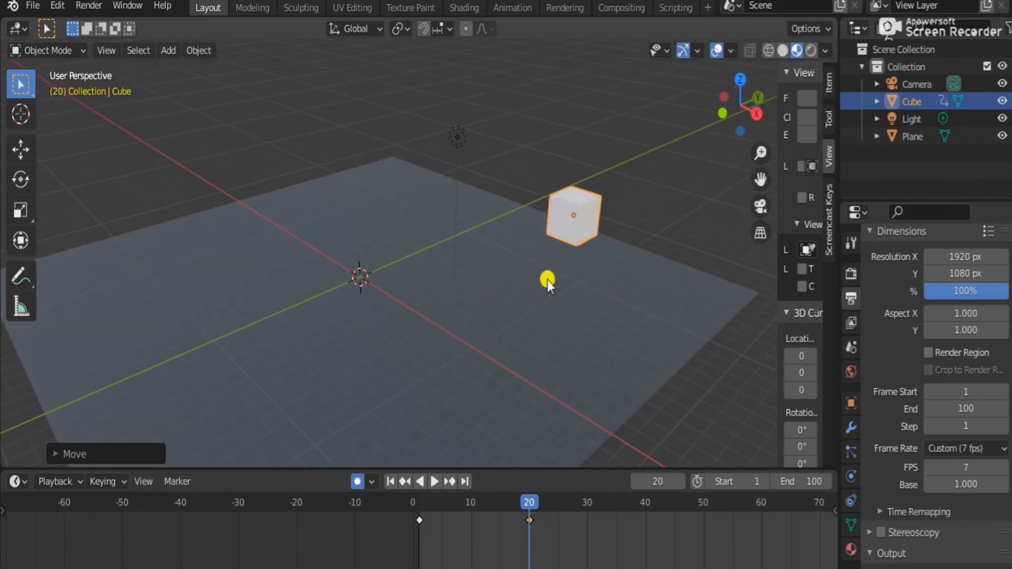
{"action": "left_click", "coordinate": [419, 501]}
{"action": "key", "text": "space"}
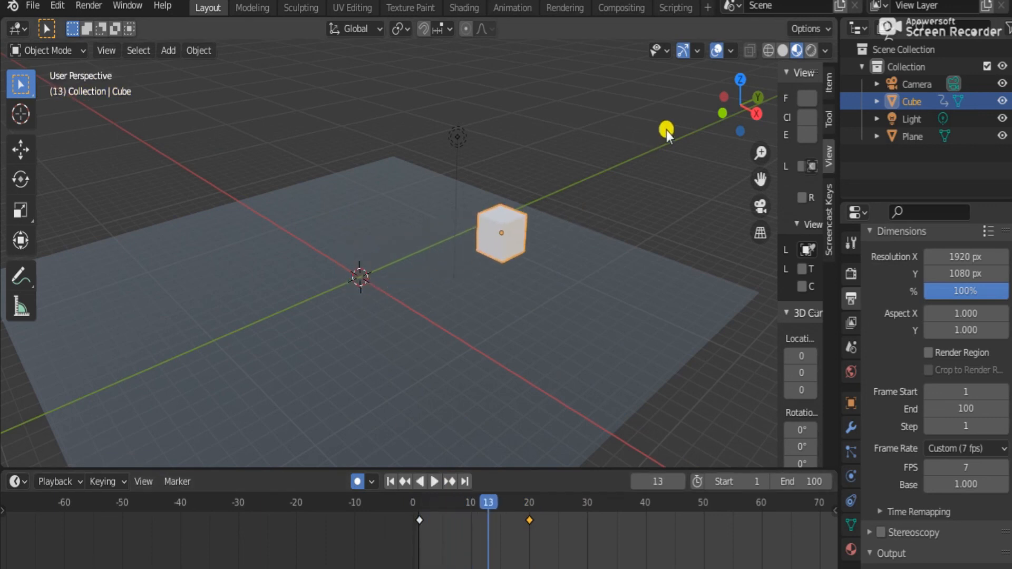
{"action": "left_click_drag", "start_coordinate": [740, 108], "coordinate": [719, 95]}
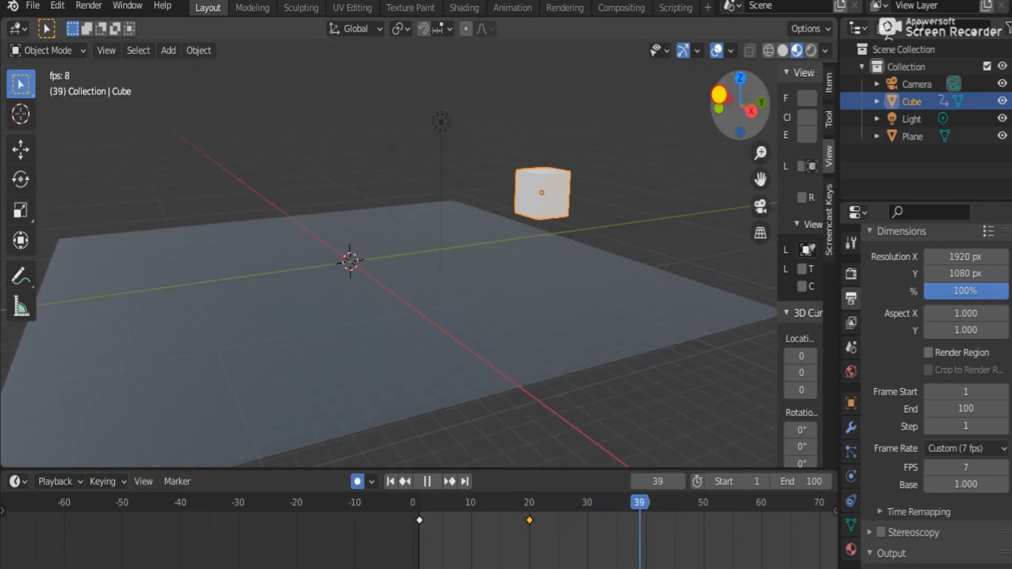
{"action": "key", "text": "space"}
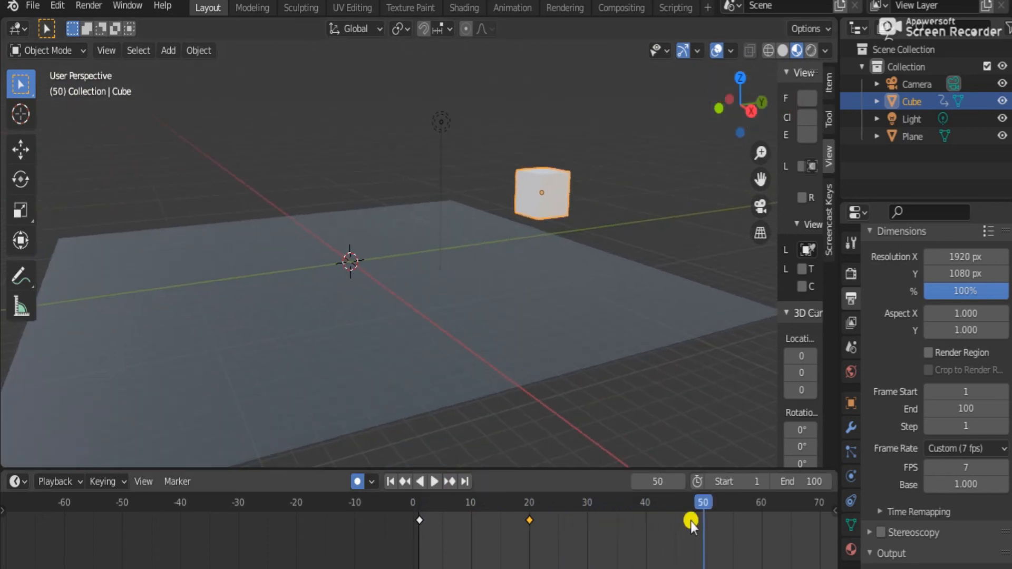
- Set the animation's end frame to 20
{"action": "left_click", "coordinate": [798, 480]}
{"action": "type", "text": "2"}
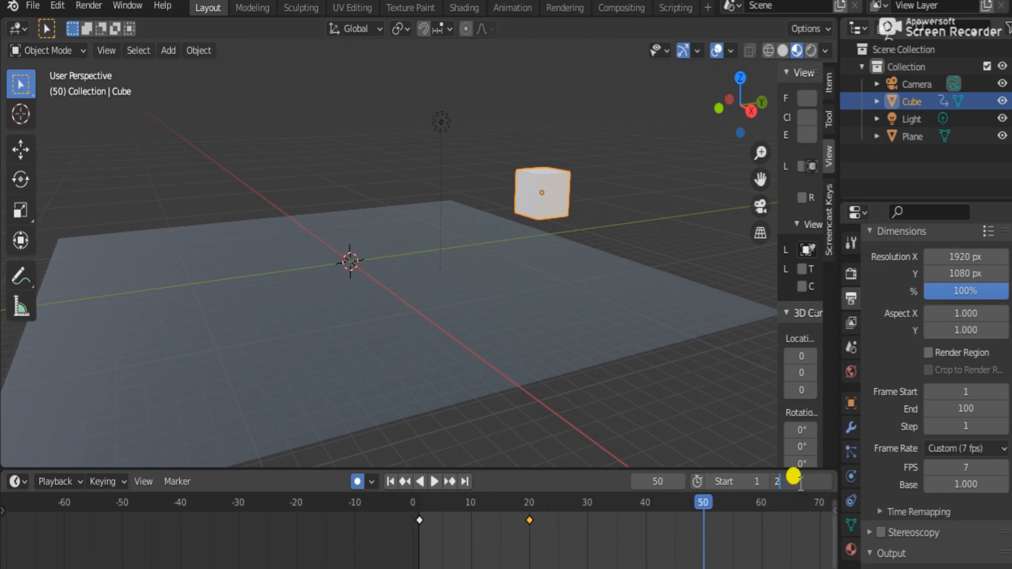
{"action": "type", "text": "0"}
{"action": "key", "text": "Return"}
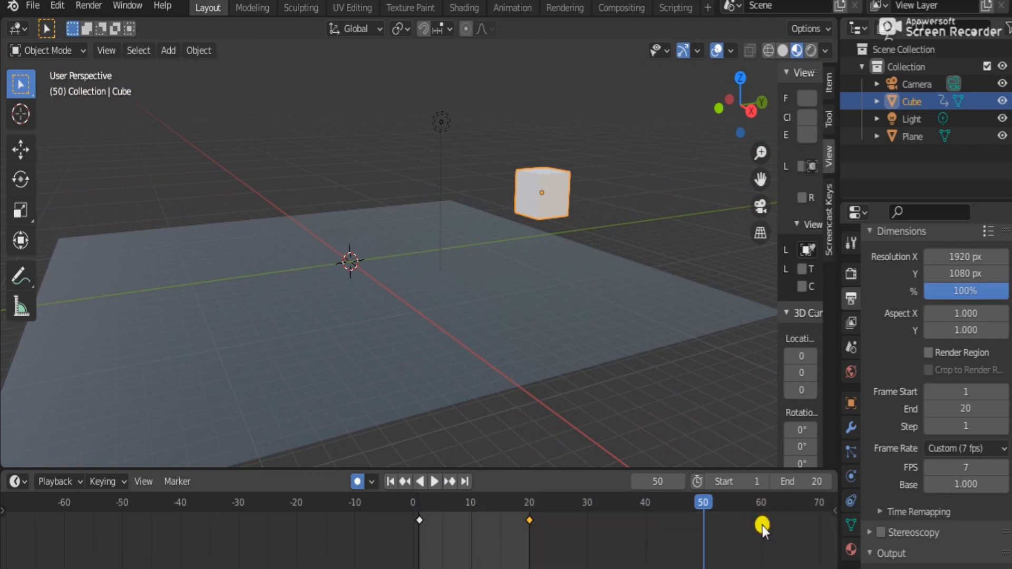
- Play the shortened animation in a loop from frame 1 and check the cube's motion from a different angle
{"action": "left_click", "coordinate": [417, 506]}
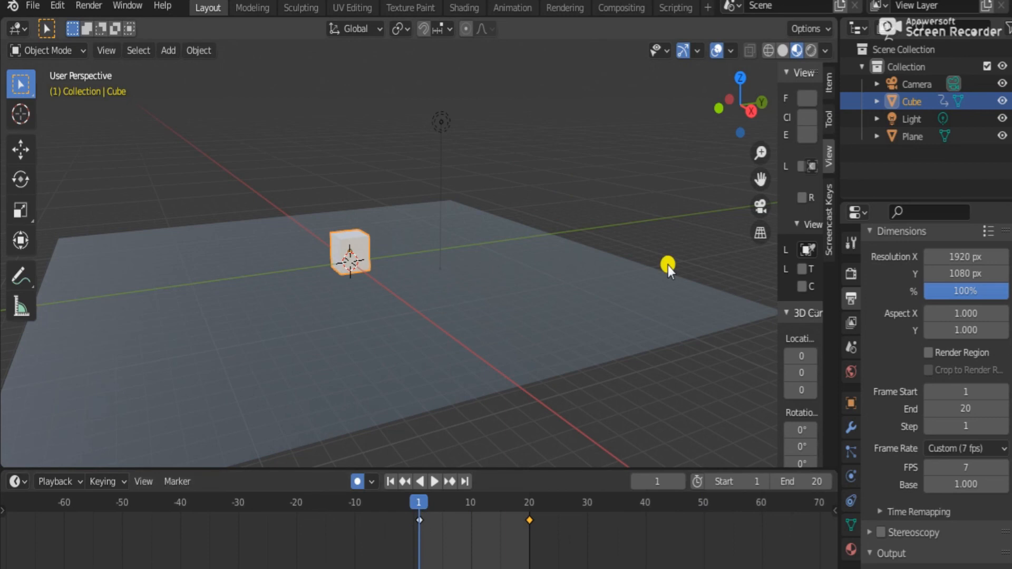
{"action": "key", "text": "space"}
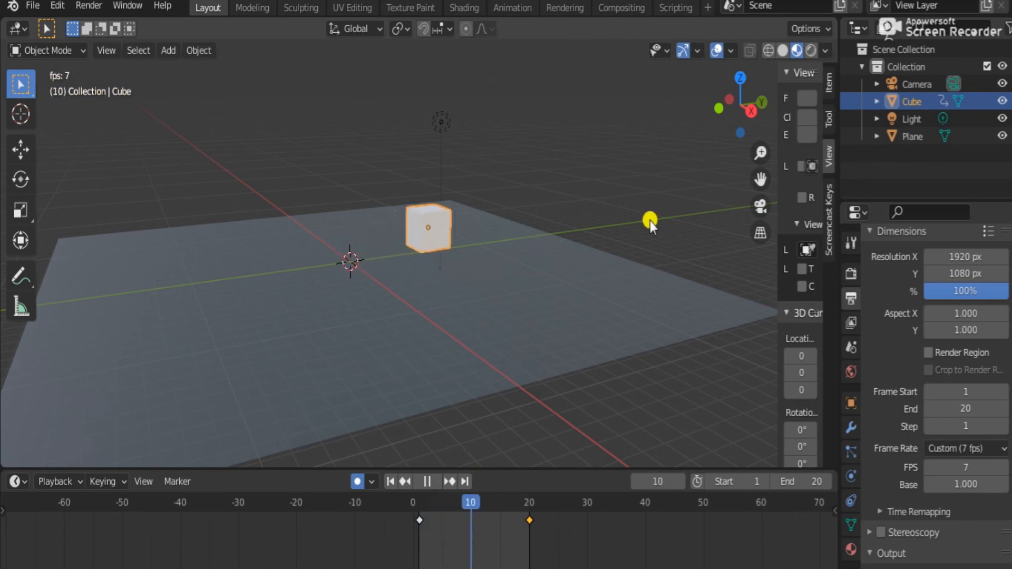
{"action": "left_click_drag", "start_coordinate": [734, 100], "coordinate": [727, 113]}
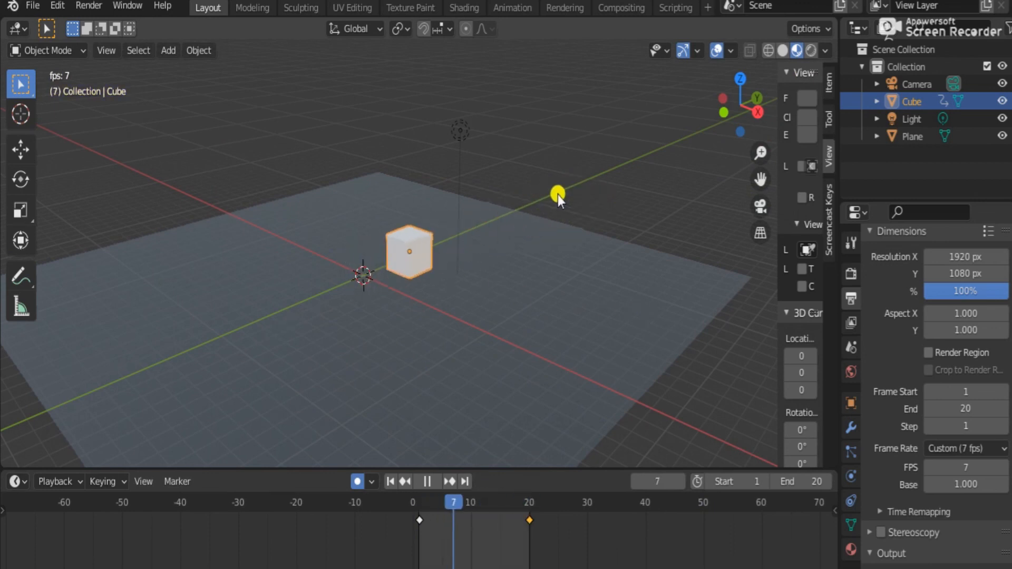
{"action": "key", "text": "space"}
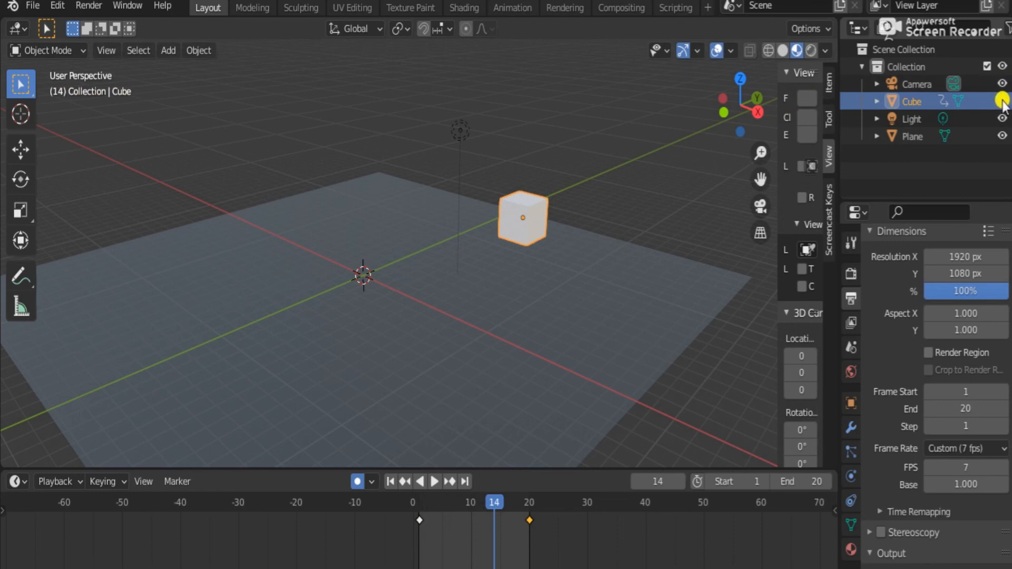
{"action": "left_click", "coordinate": [416, 505]}
{"action": "key", "text": "space"}
{"action": "key", "text": "space"}
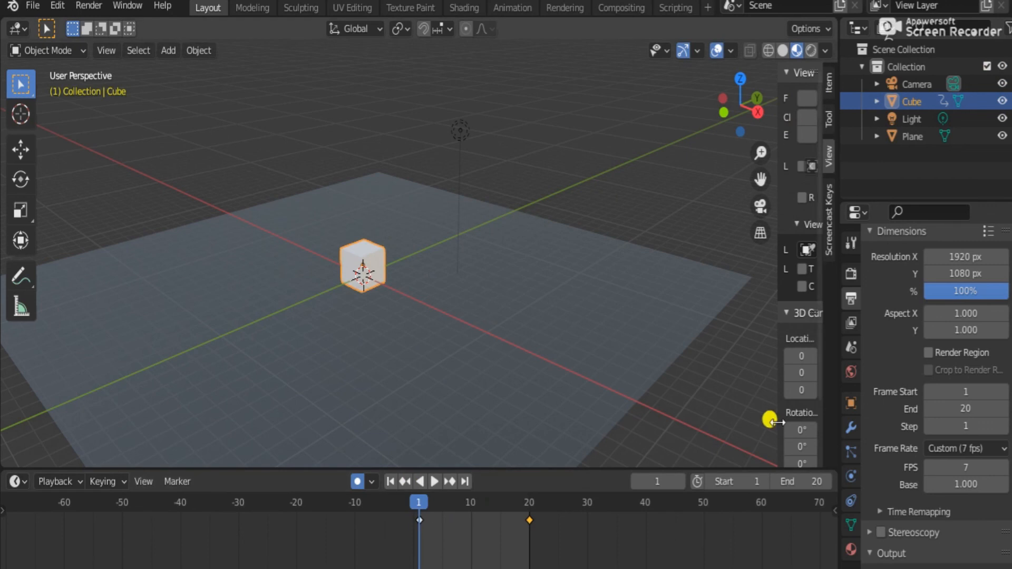
- Toggle the cube's viewport visibility off and on at frames 1, 2 and 19, and play back the animation to test it
{"action": "left_click", "coordinate": [1001, 100]}
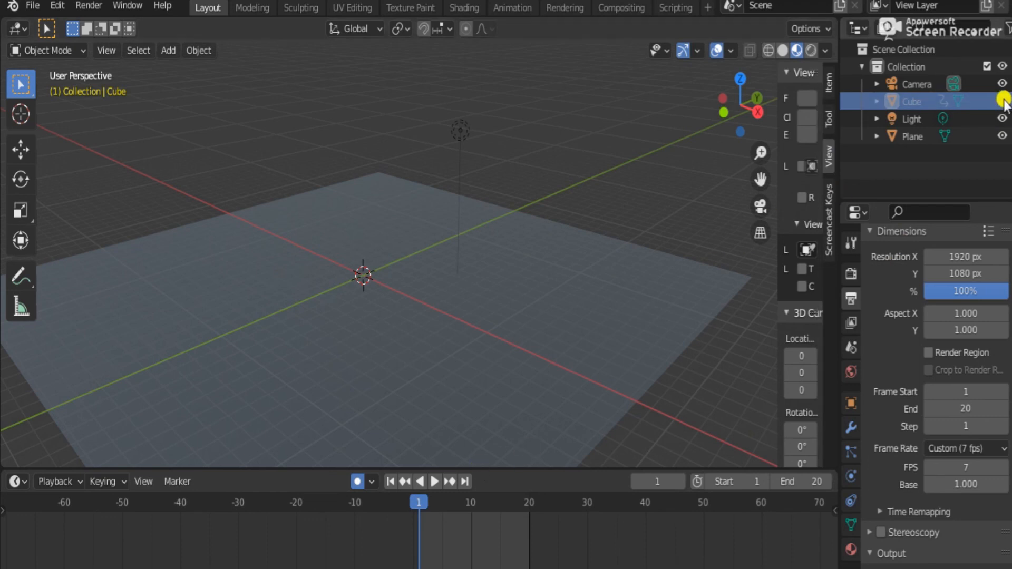
{"action": "left_click", "coordinate": [1002, 100]}
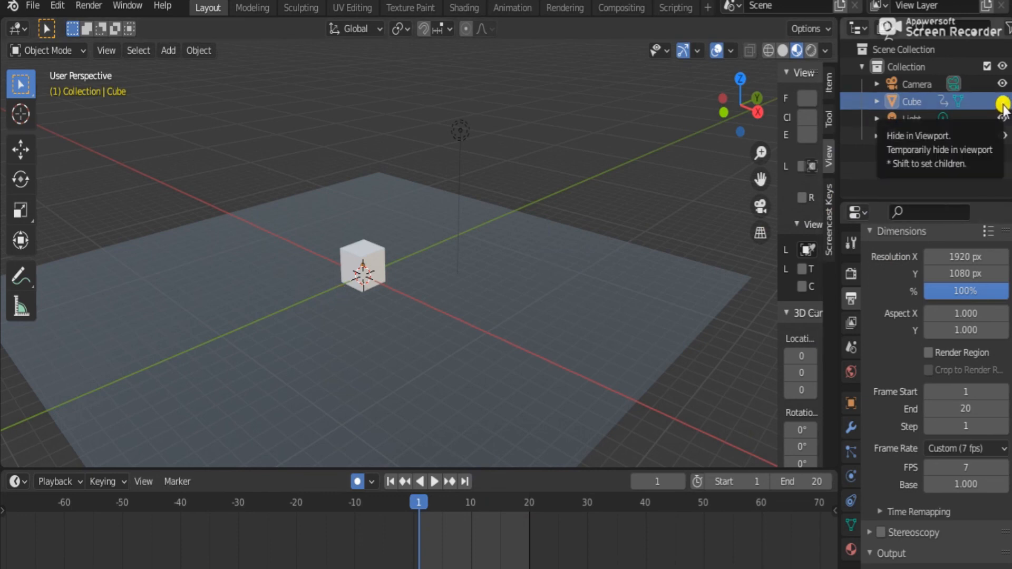
{"action": "key", "text": "Right"}
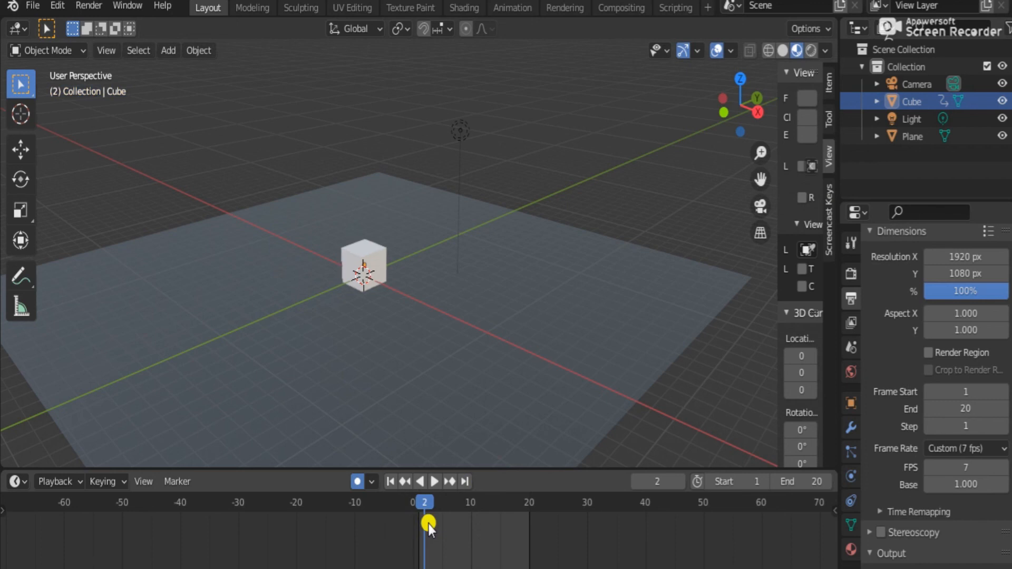
{"action": "left_click", "coordinate": [1001, 101]}
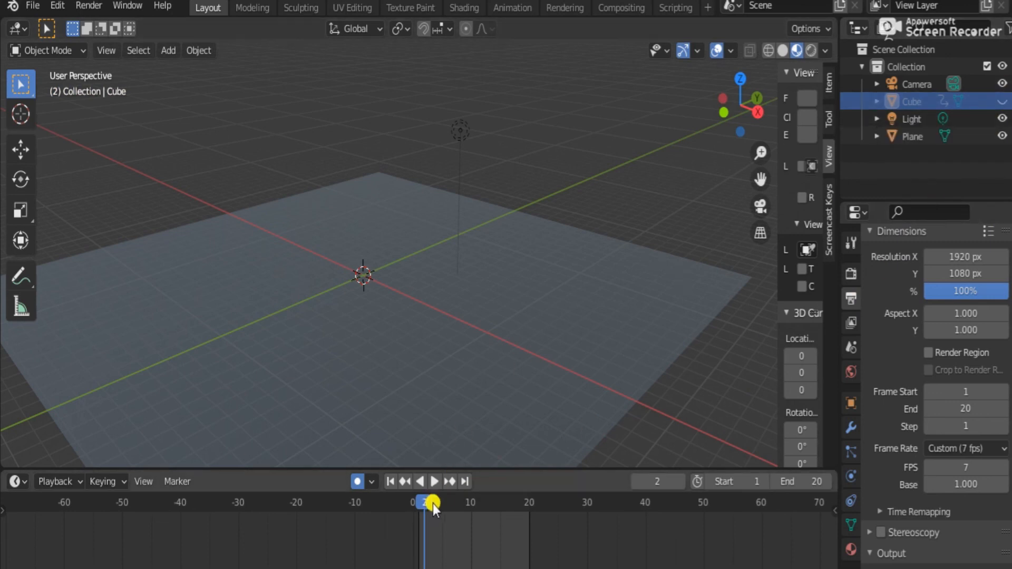
{"action": "left_click", "coordinate": [524, 503]}
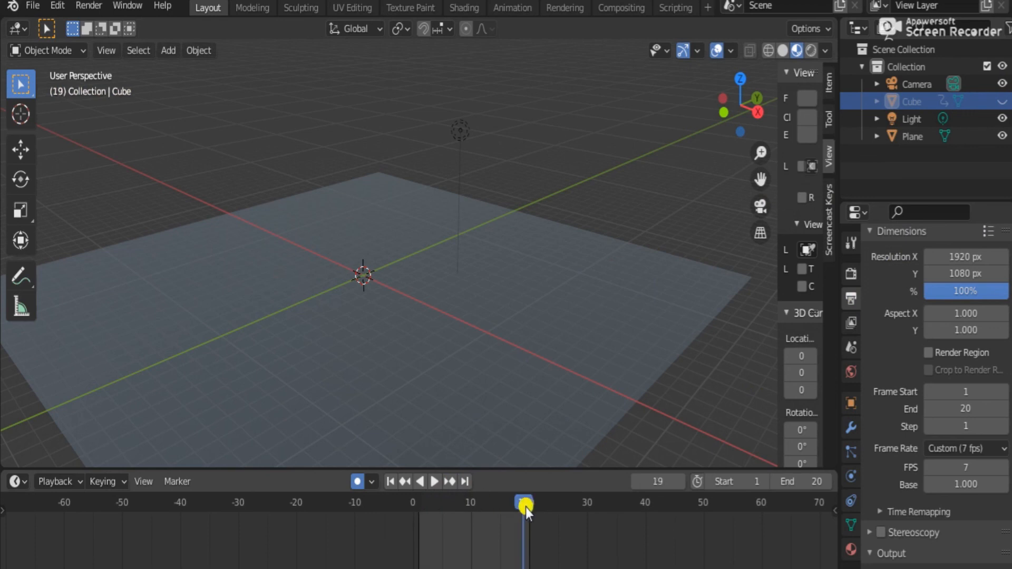
{"action": "left_click", "coordinate": [1002, 101]}
{"action": "left_click", "coordinate": [1002, 101]}
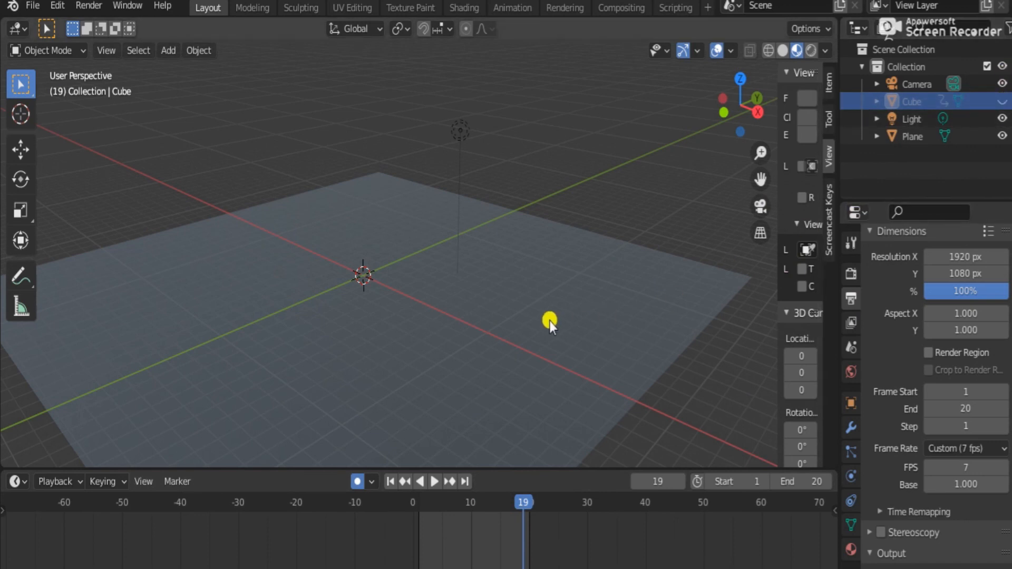
{"action": "left_click", "coordinate": [1001, 103]}
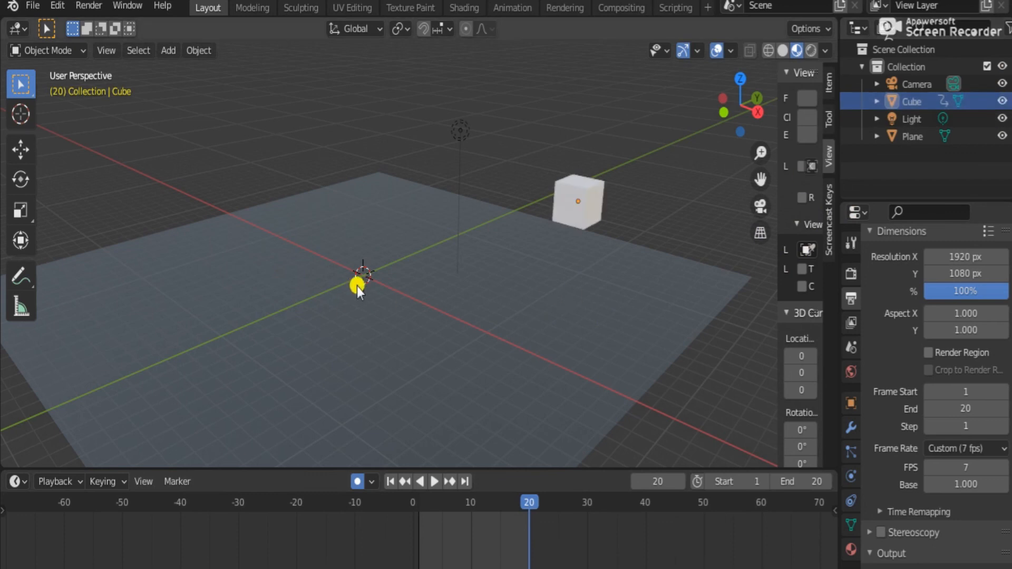
{"action": "key", "text": "space"}
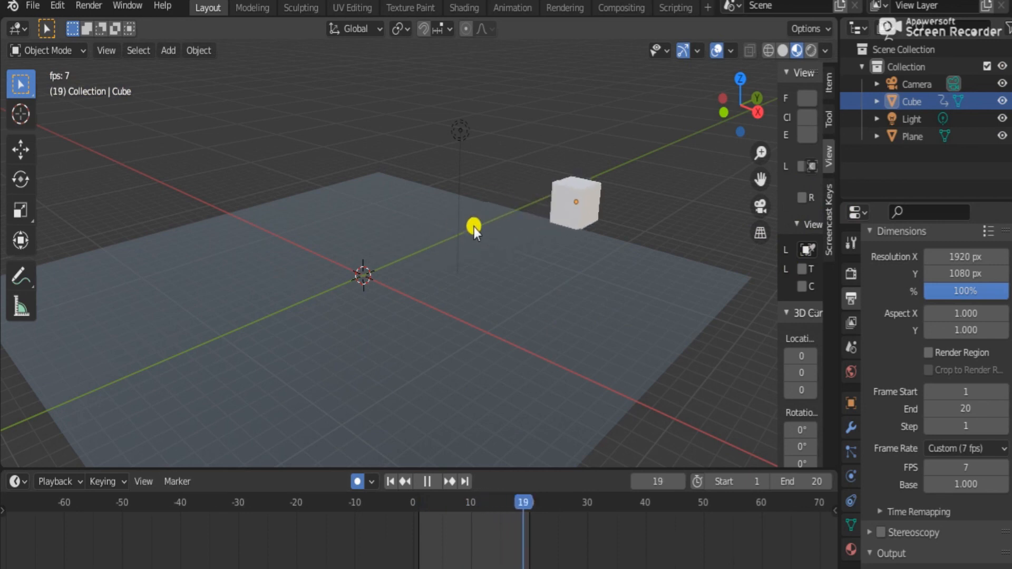
{"action": "key", "text": "Escape"}
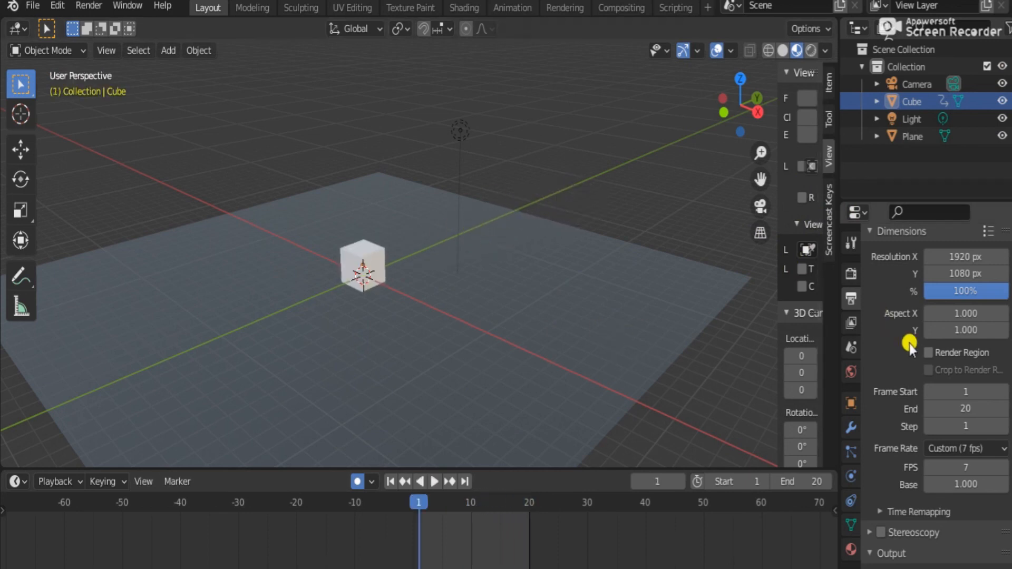
- Examine the cube's material properties, from the surface values down to the blend, shadow and viewport display settings
{"action": "scroll", "coordinate": [909, 344], "scroll_direction": "down", "scroll_amount": 8}
{"action": "left_click", "coordinate": [851, 549]}
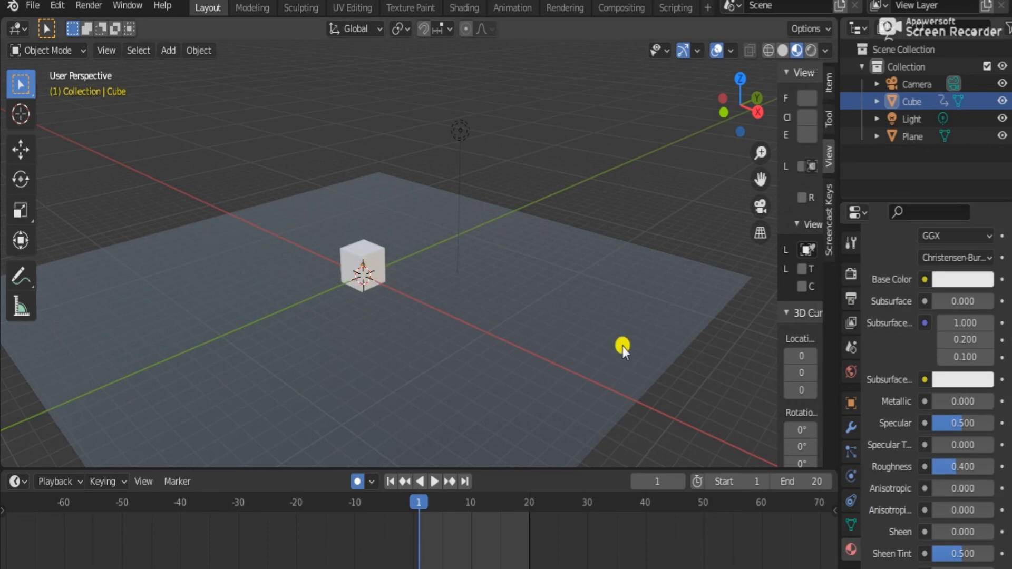
{"action": "scroll", "coordinate": [927, 456], "scroll_direction": "down", "scroll_amount": 15}
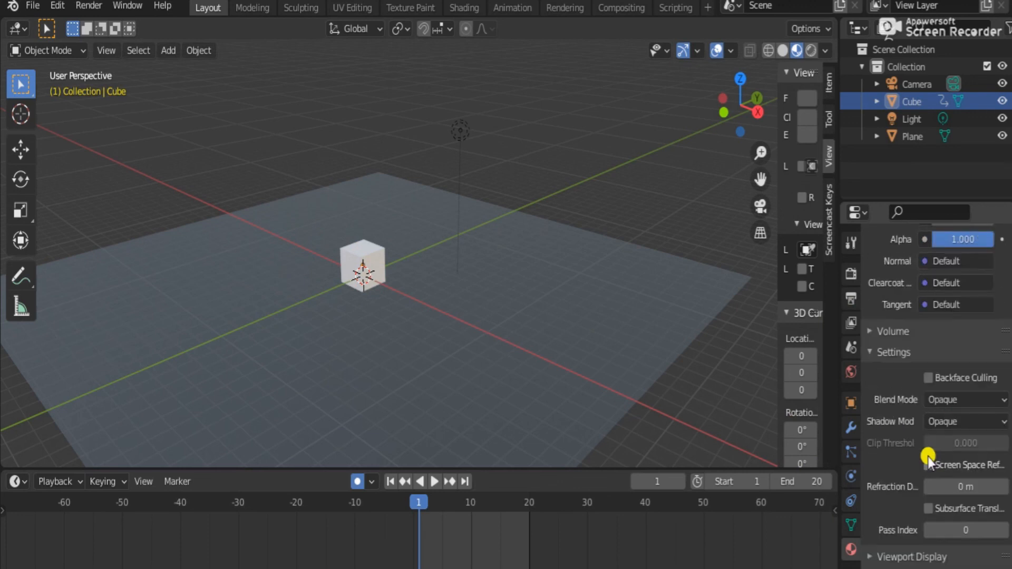
{"action": "scroll", "coordinate": [888, 429], "scroll_direction": "up", "scroll_amount": 2}
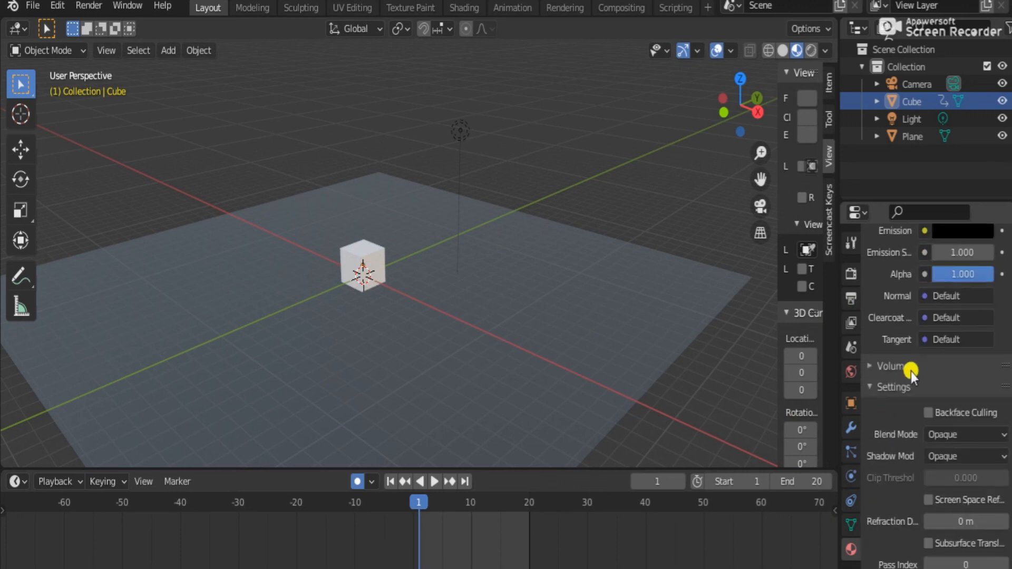
{"action": "scroll", "coordinate": [920, 277], "scroll_direction": "up", "scroll_amount": 4}
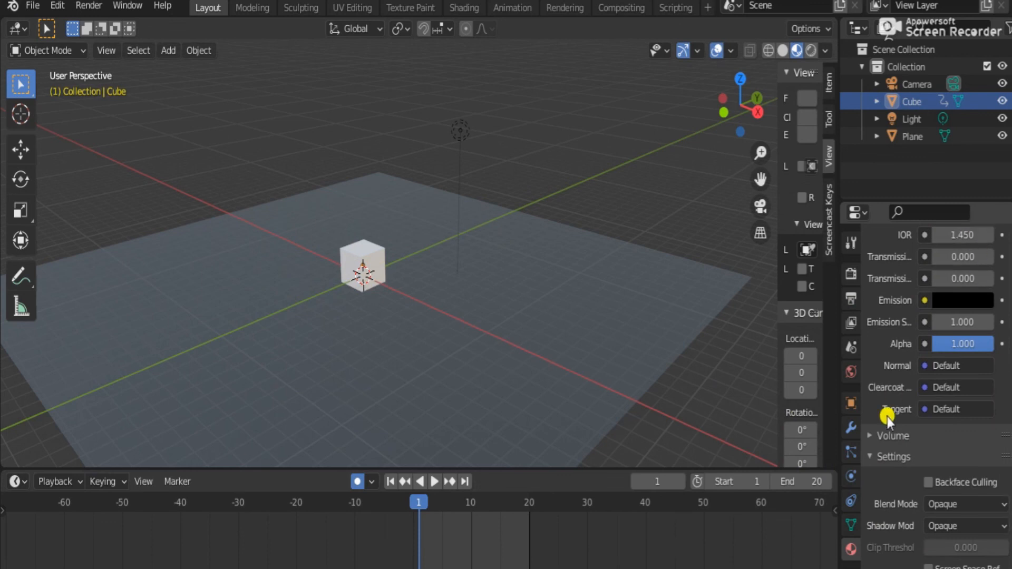
{"action": "scroll", "coordinate": [888, 419], "scroll_direction": "up", "scroll_amount": 14}
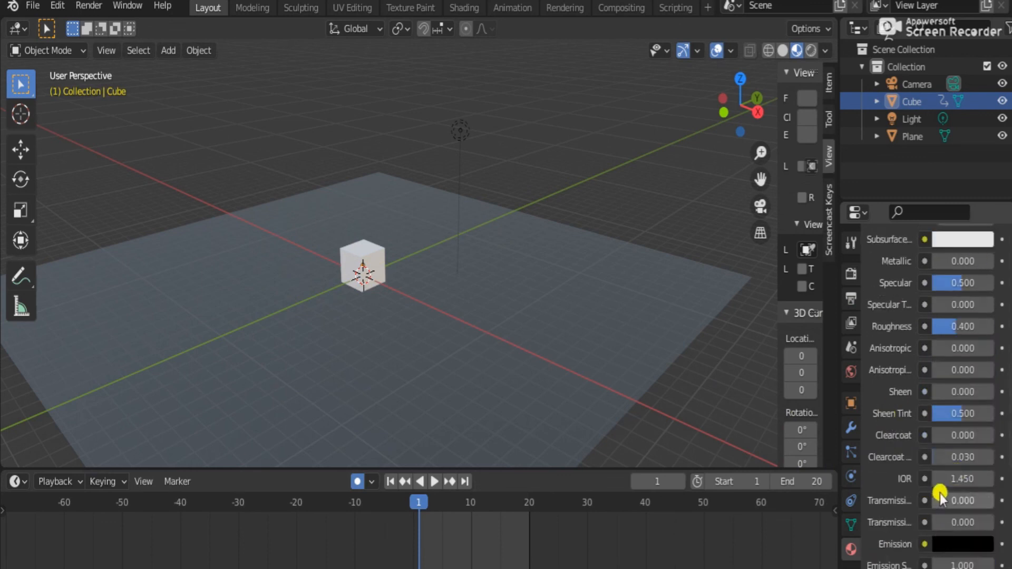
{"action": "scroll", "coordinate": [882, 498], "scroll_direction": "down", "scroll_amount": 20}
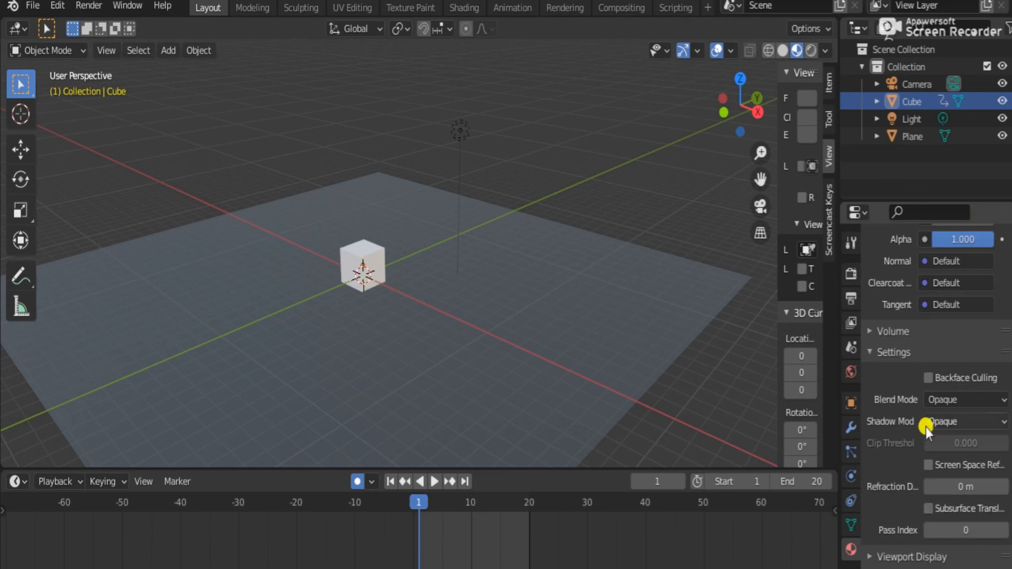
{"action": "scroll", "coordinate": [938, 383], "scroll_direction": "up", "scroll_amount": 20}
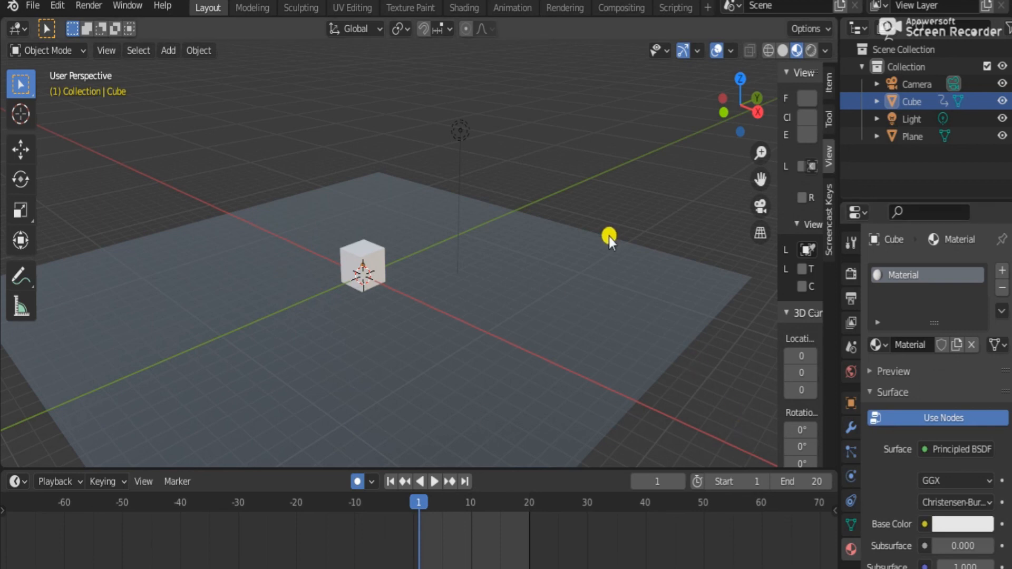
- Play the animation briefly from frame 1 to about frame 13 and return to frame 1
{"action": "key", "text": "space"}
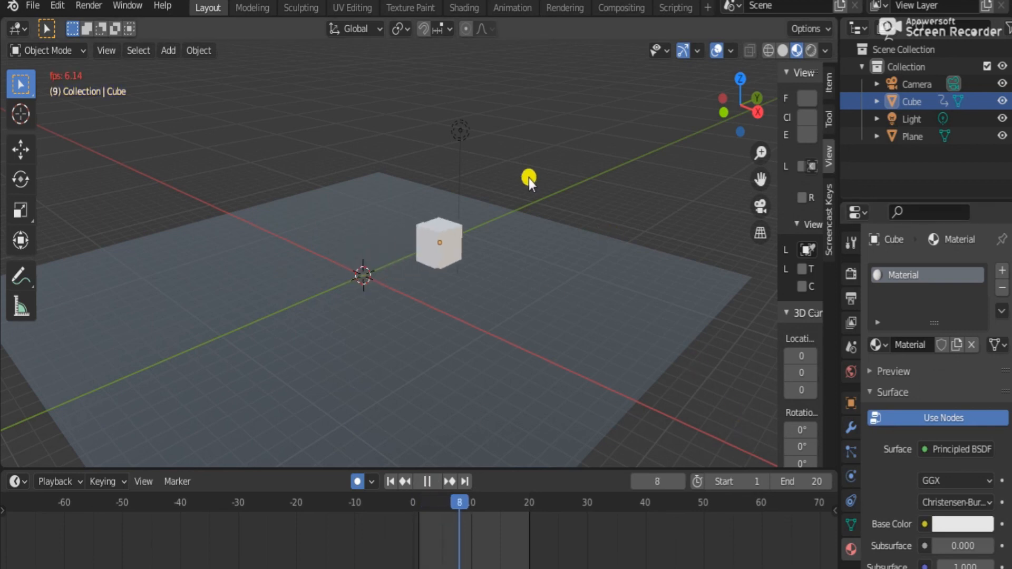
{"action": "key", "text": "space"}
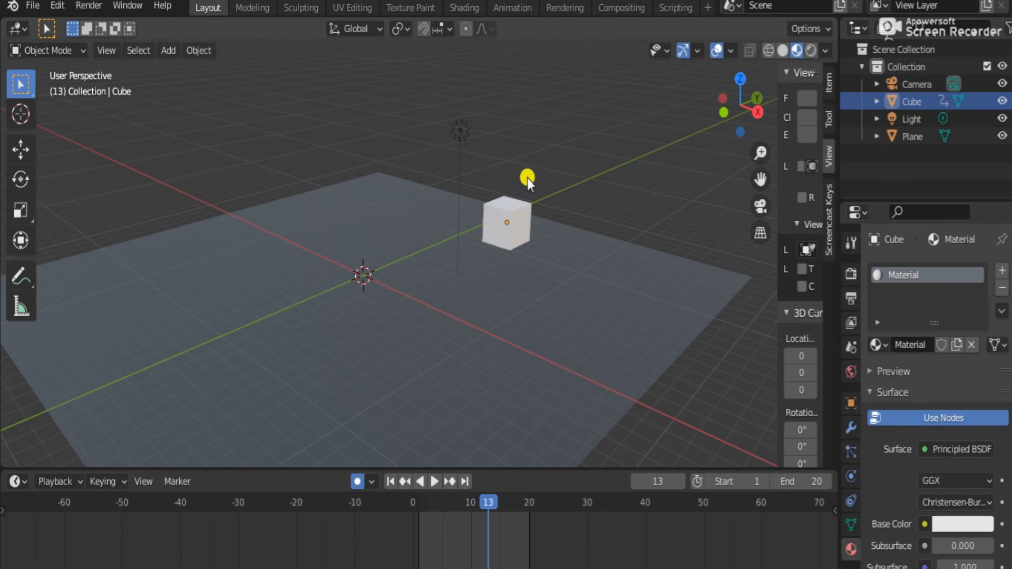
{"action": "left_click", "coordinate": [418, 506]}
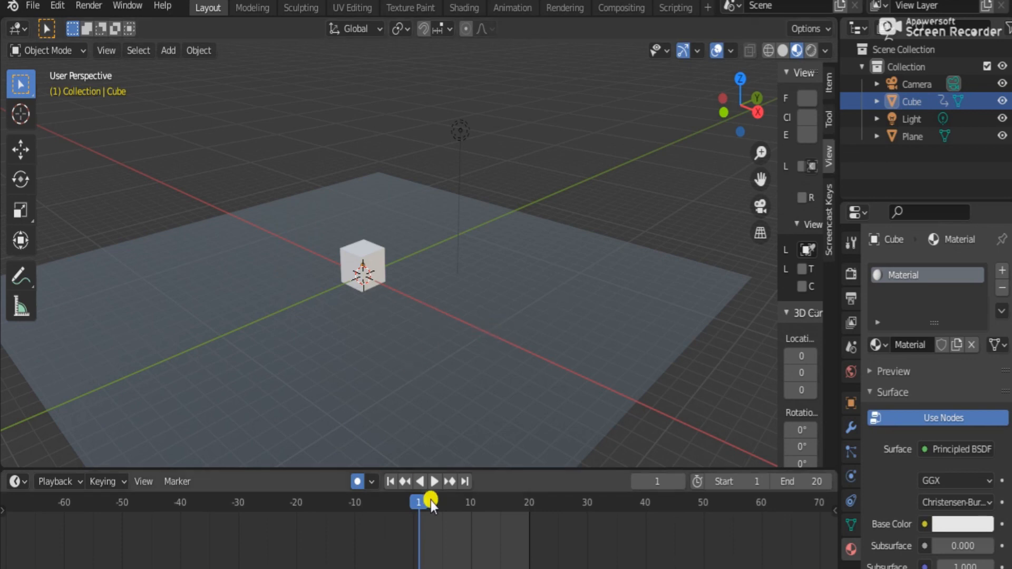
- Duplicate the cube's frame 1 keyframe to frame 19 in the Timeline
{"action": "scroll", "coordinate": [417, 546], "scroll_direction": "up", "scroll_amount": 8}
{"action": "scroll", "coordinate": [417, 545], "scroll_direction": "up", "scroll_amount": 5}
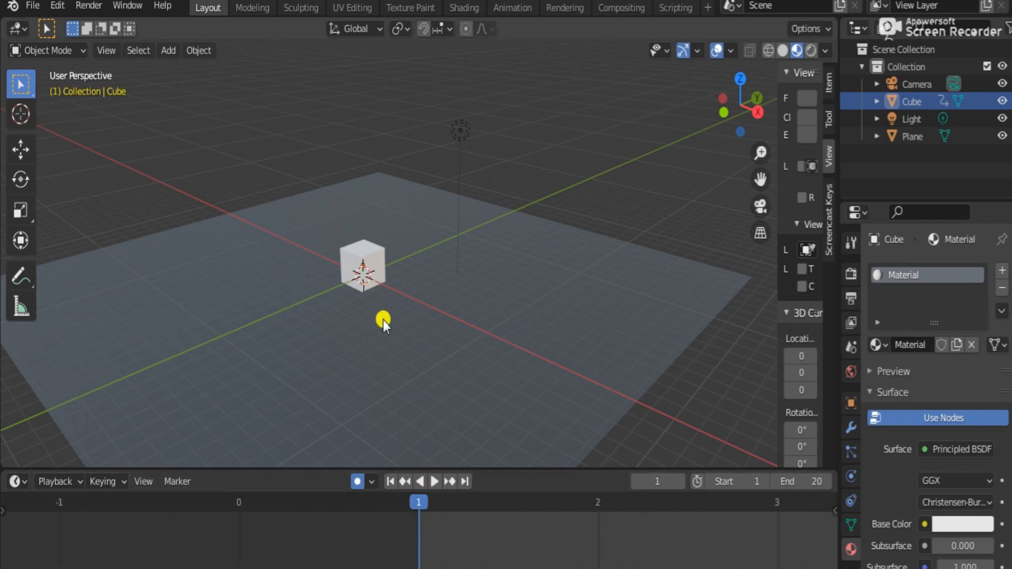
{"action": "scroll", "coordinate": [590, 552], "scroll_direction": "down", "scroll_amount": 5}
{"action": "scroll", "coordinate": [591, 552], "scroll_direction": "down", "scroll_amount": 4}
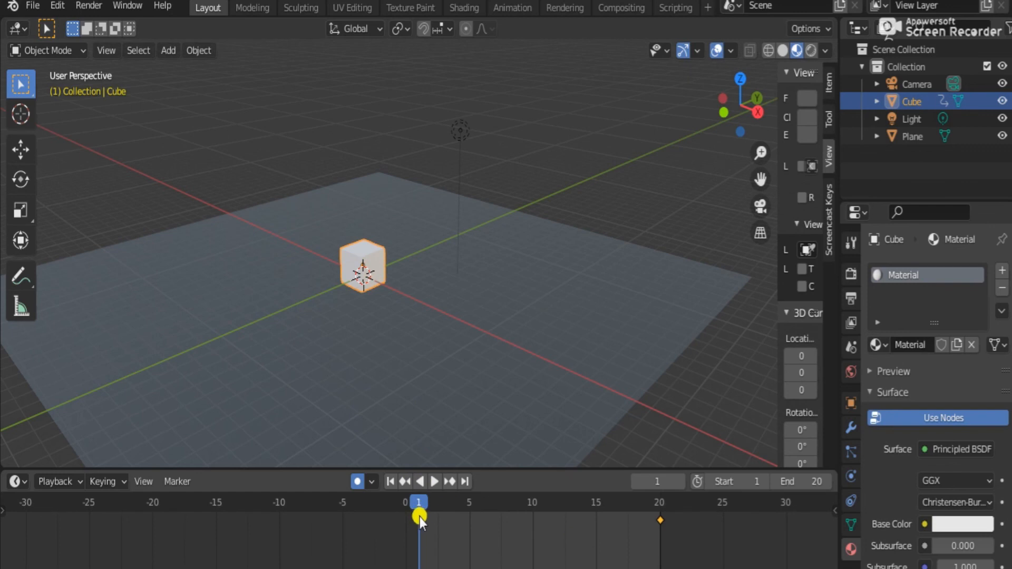
{"action": "left_click", "coordinate": [387, 379]}
{"action": "left_click", "coordinate": [421, 524]}
{"action": "key", "text": "shift+d"}
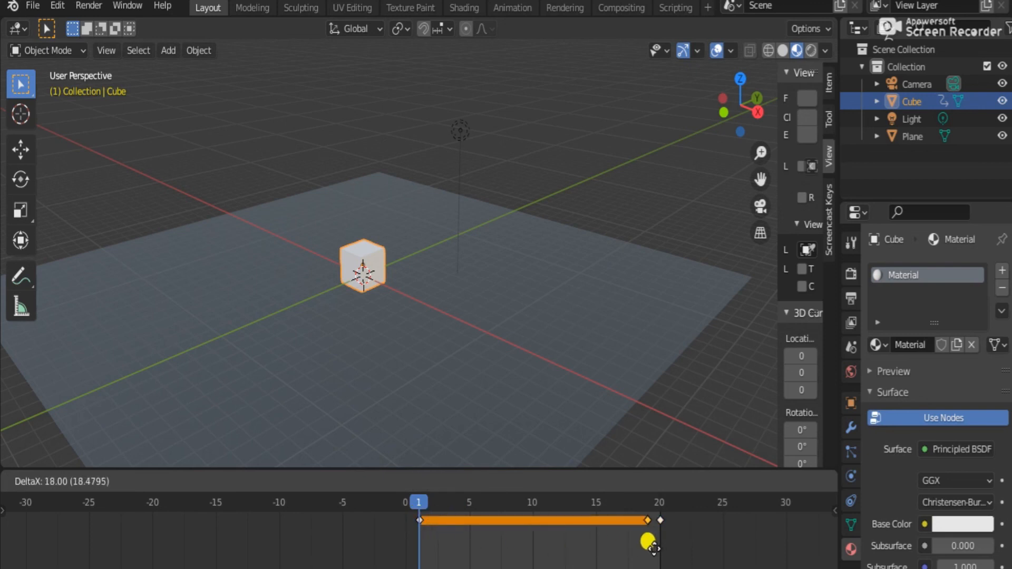
{"action": "left_click", "coordinate": [654, 545]}
{"action": "scroll", "coordinate": [656, 529], "scroll_direction": "up", "scroll_amount": 4}
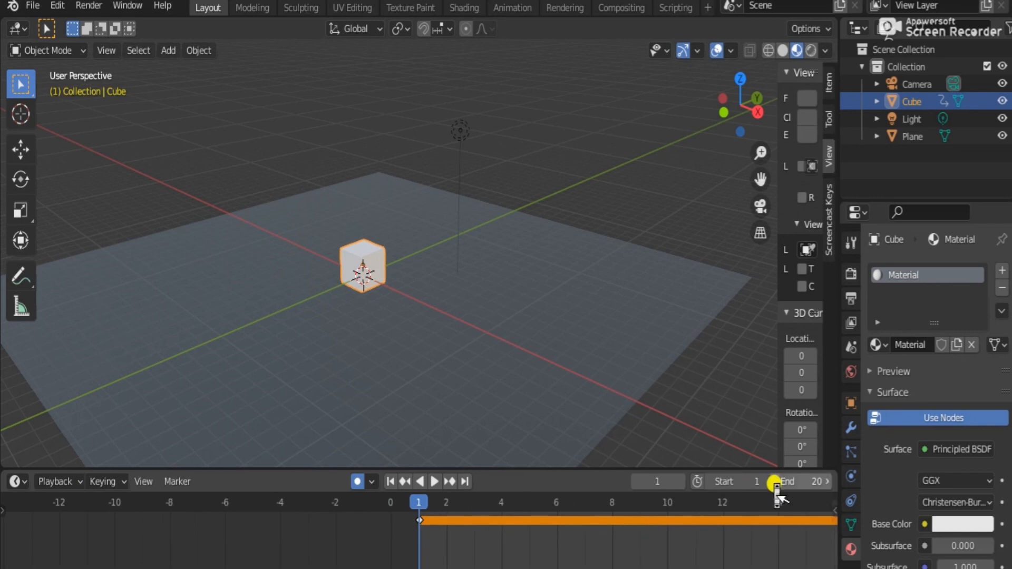
{"action": "scroll", "coordinate": [751, 539], "scroll_direction": "down", "scroll_amount": 4}
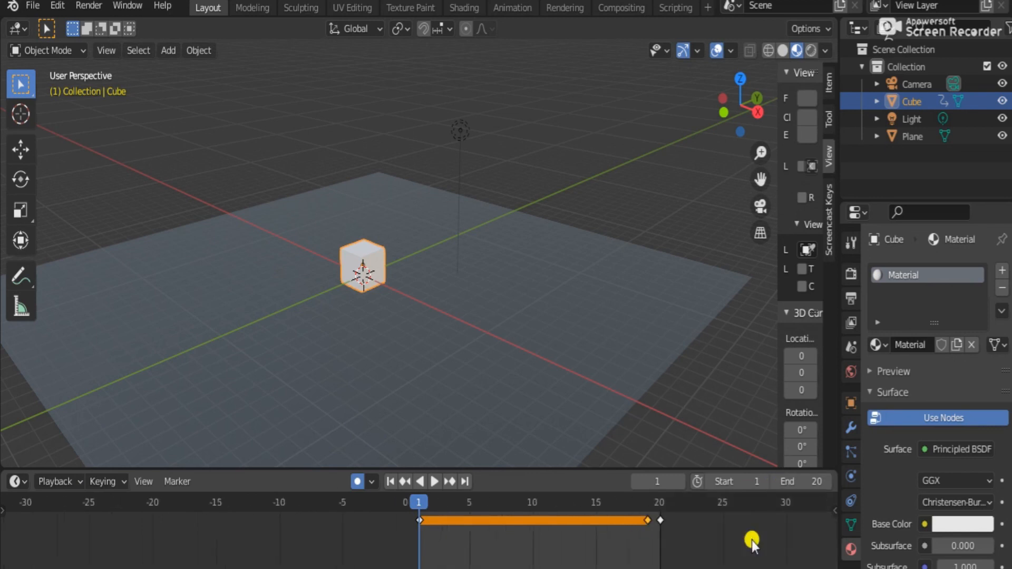
- Compare the cube at frames 19 and 1, and play the animation briefly to check the hold between the duplicated keyframes
{"action": "left_click", "coordinate": [631, 501]}
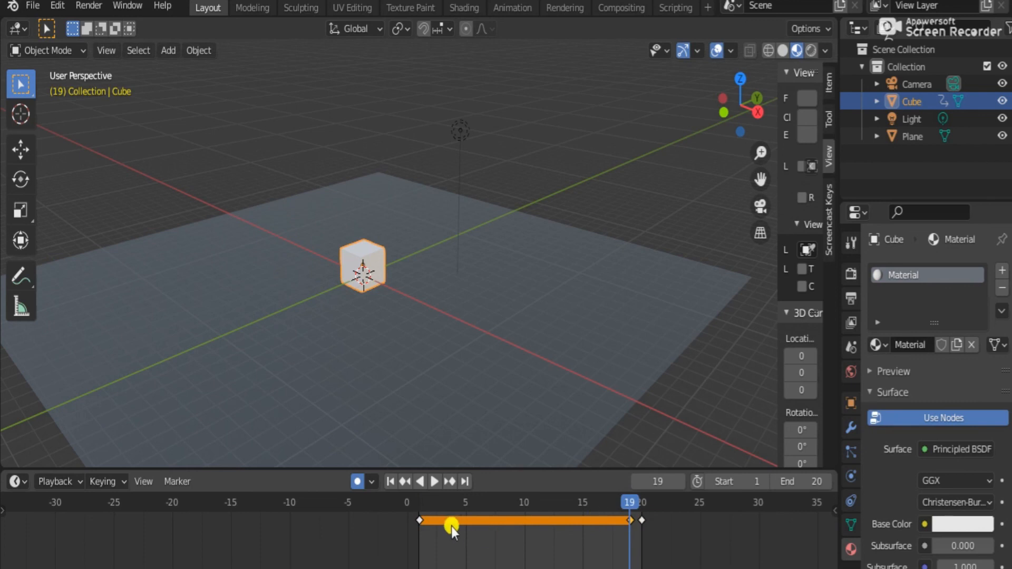
{"action": "left_click", "coordinate": [420, 503]}
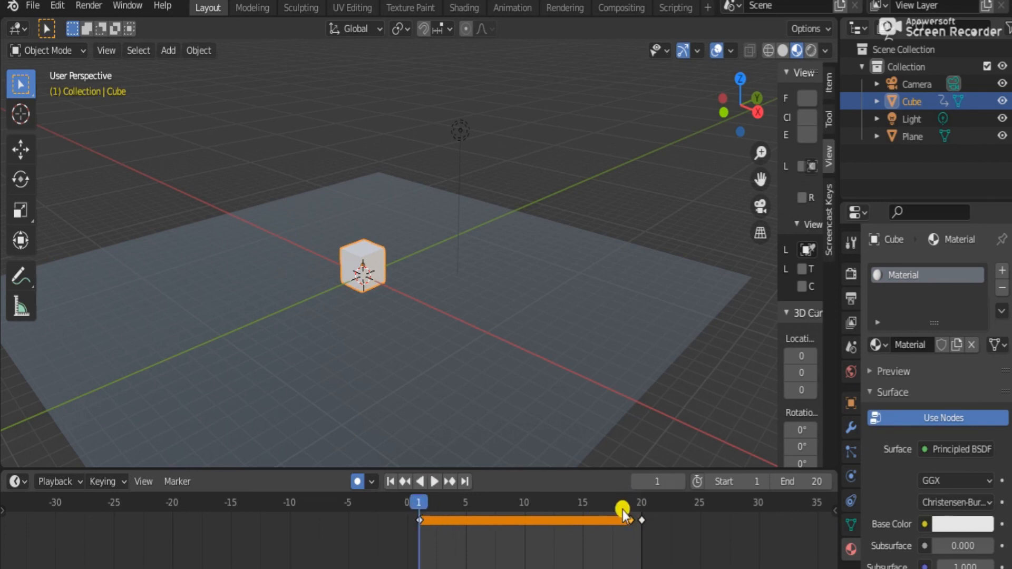
{"action": "key", "text": "space"}
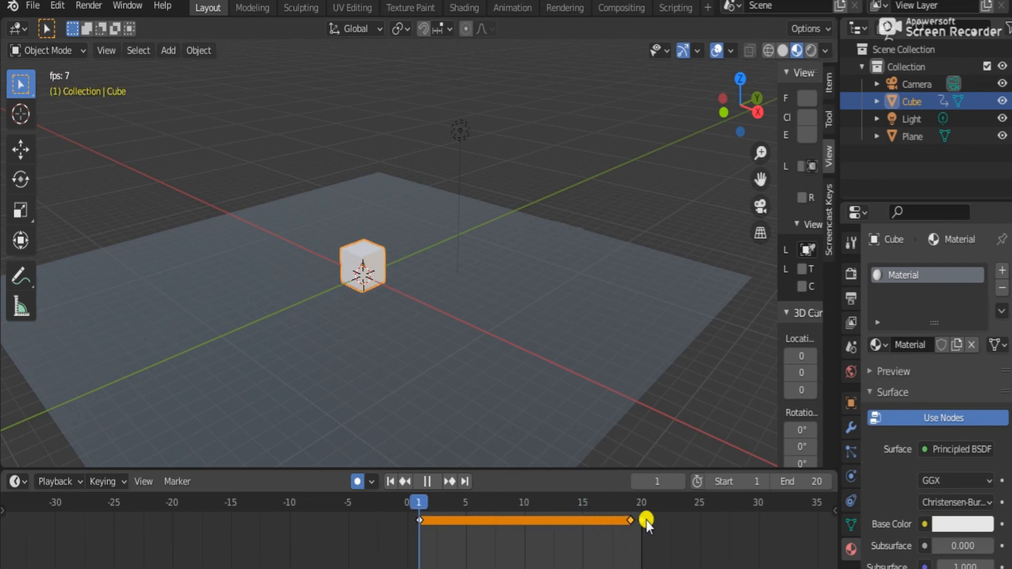
{"action": "key", "text": "space"}
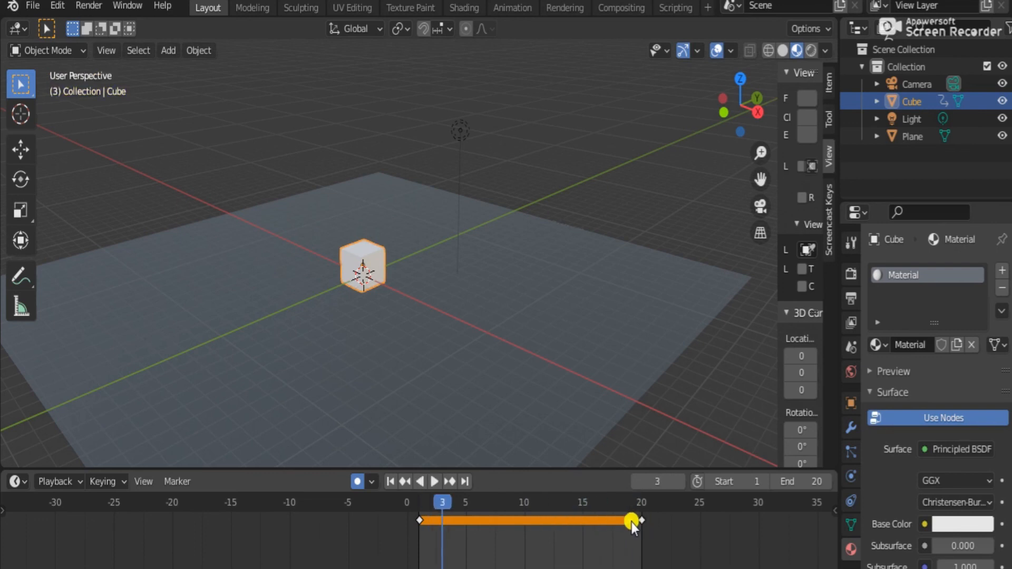
- Select the keyframe at frame 20 and set the animation's end frame to 100
{"action": "mouse_move", "coordinate": [646, 530]}
{"action": "left_mouse_down"}
{"action": "mouse_move", "coordinate": [621, 516]}
{"action": "mouse_move", "coordinate": [641, 524]}
{"action": "left_mouse_up"}
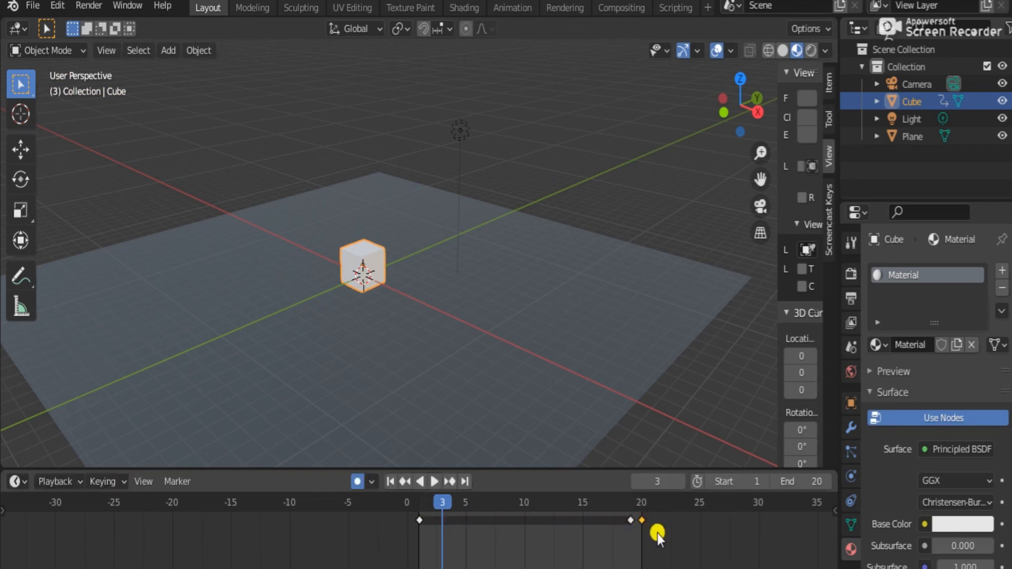
{"action": "left_click", "coordinate": [809, 481]}
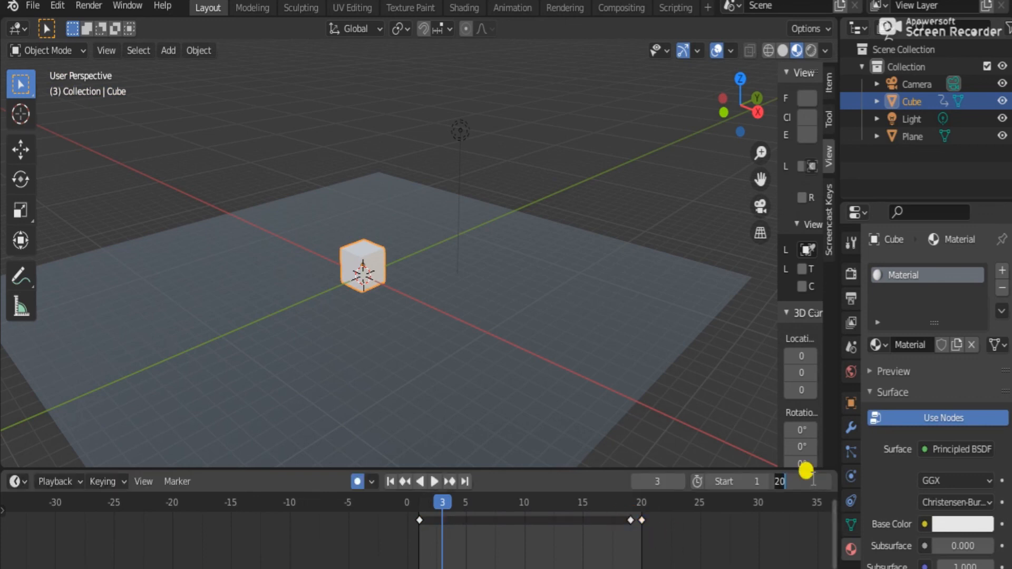
{"action": "type", "text": "100"}
{"action": "key", "text": "Return"}
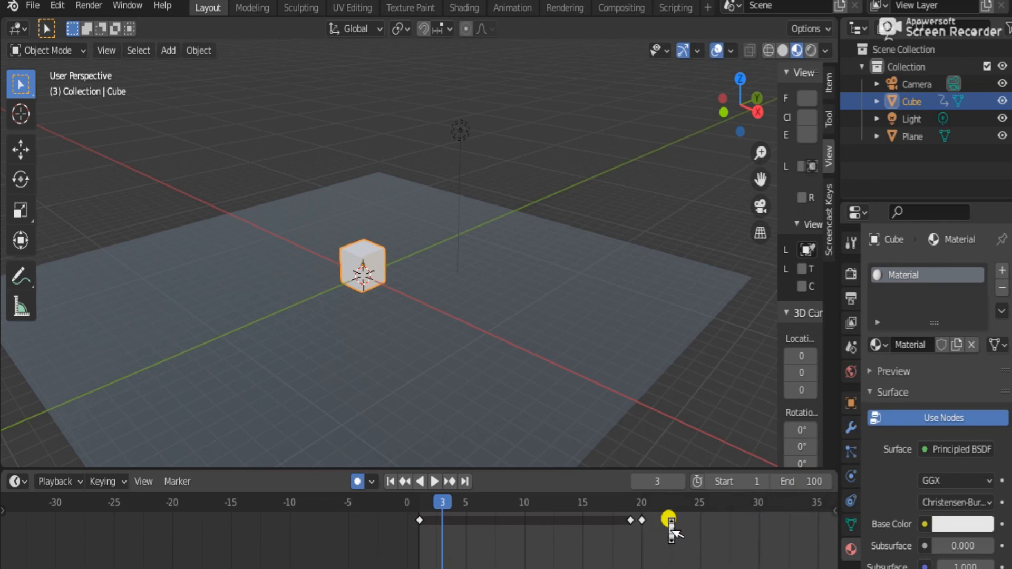
{"action": "scroll", "coordinate": [668, 520], "scroll_direction": "down", "scroll_amount": 5}
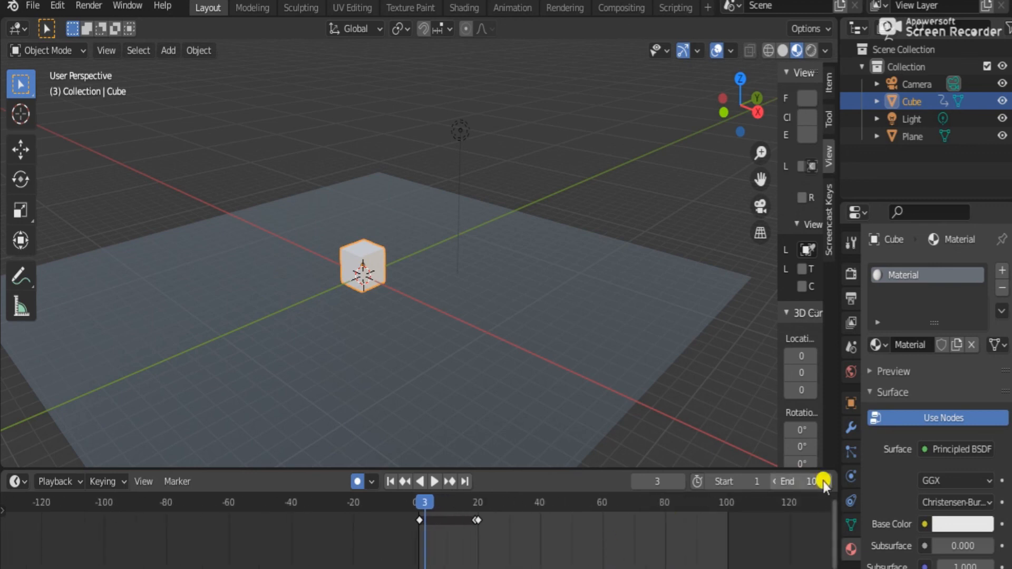
{"action": "scroll", "coordinate": [859, 481], "scroll_direction": "down", "scroll_amount": 3}
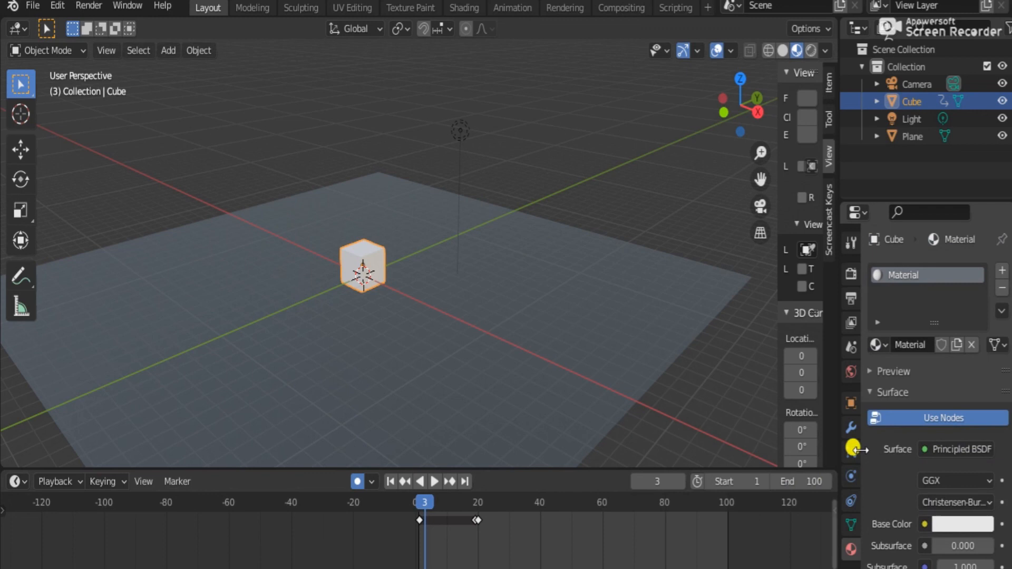
{"action": "scroll", "coordinate": [896, 483], "scroll_direction": "down", "scroll_amount": 6}
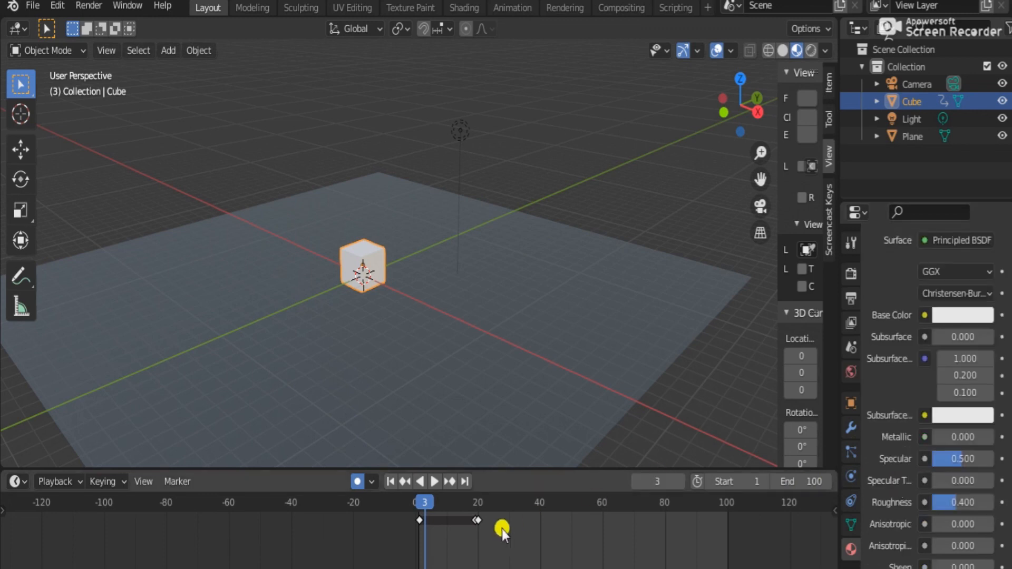
- Test the playback speed briefly and set the scene's output frame rate to 24 fps
{"action": "key", "text": "space"}
{"action": "key", "text": "space"}
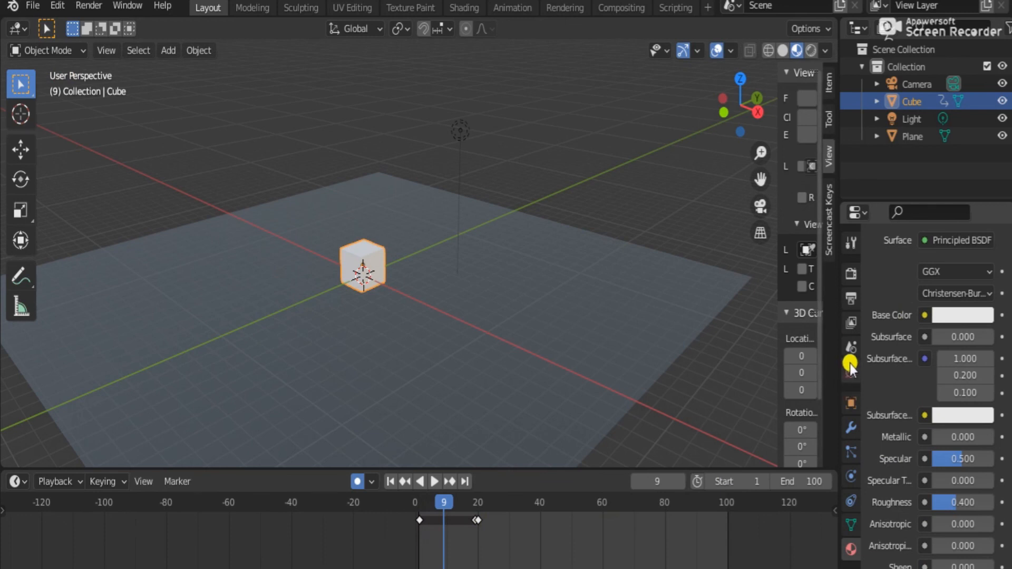
{"action": "left_click", "coordinate": [853, 323]}
{"action": "left_click", "coordinate": [852, 305]}
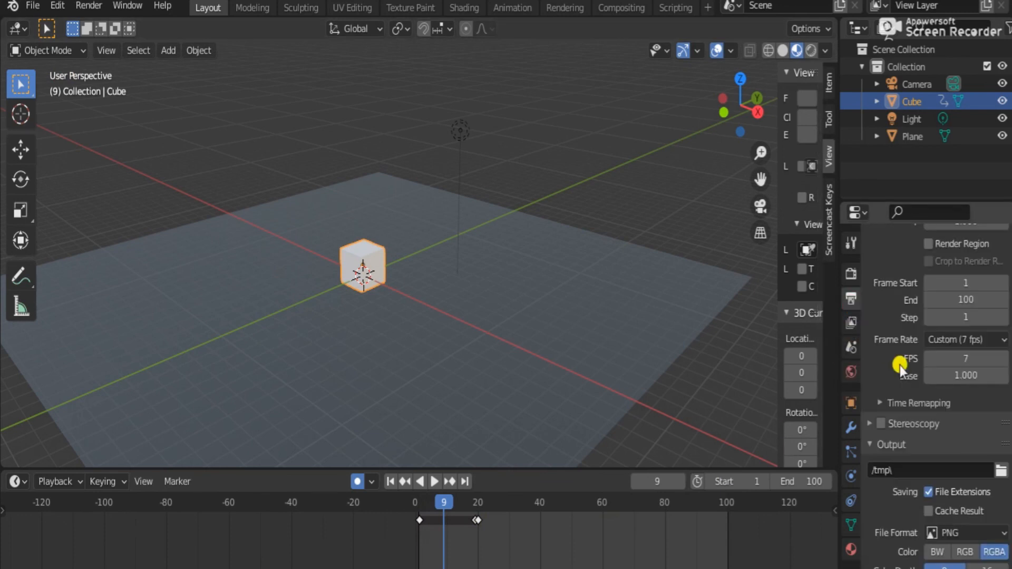
{"action": "left_click", "coordinate": [971, 359]}
{"action": "type", "text": "24"}
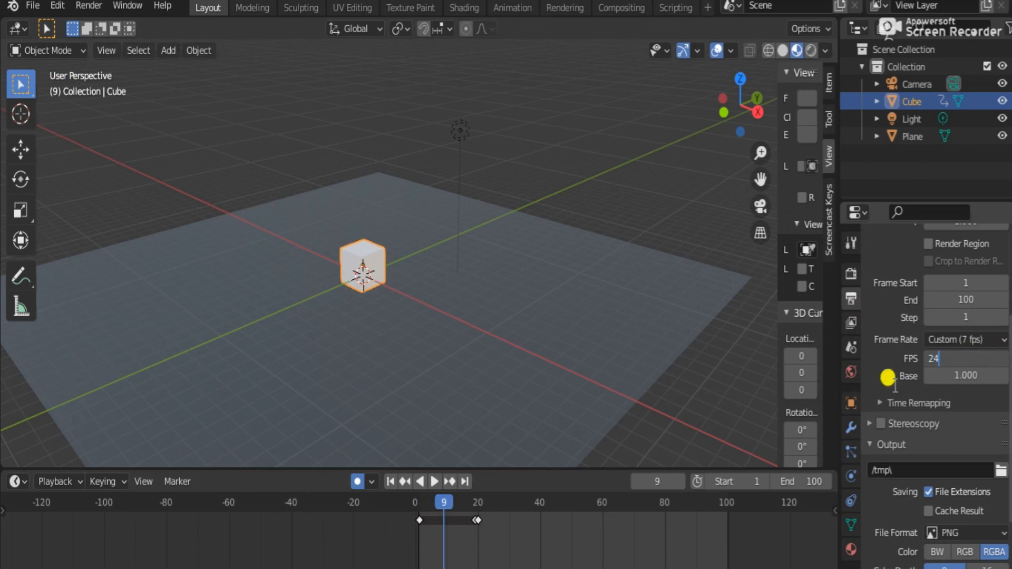
{"action": "key", "text": "Return"}
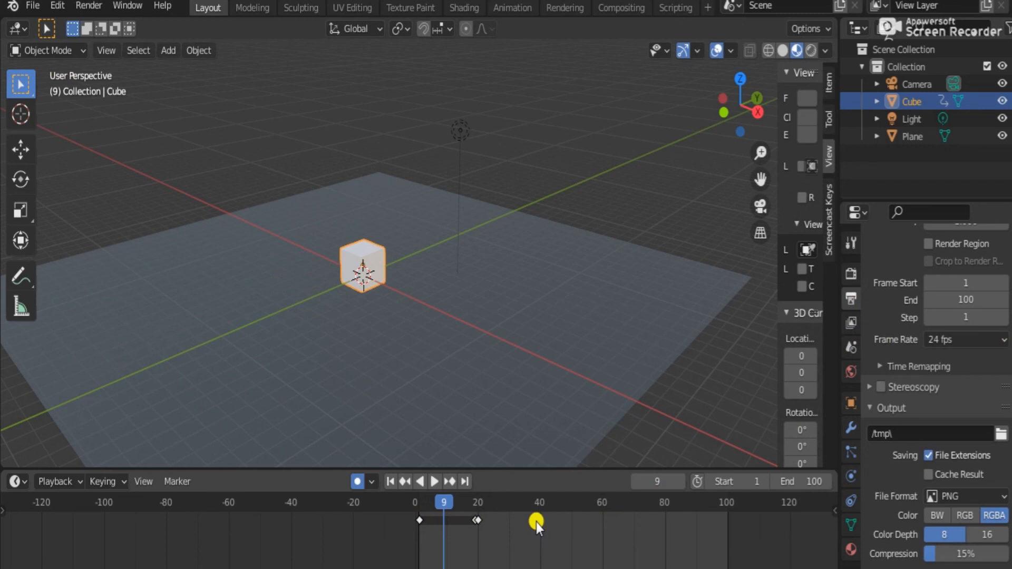
- Play the extended animation, replay it from frame 0, and watch the cube's jump from a different angle
{"action": "key", "text": "space"}
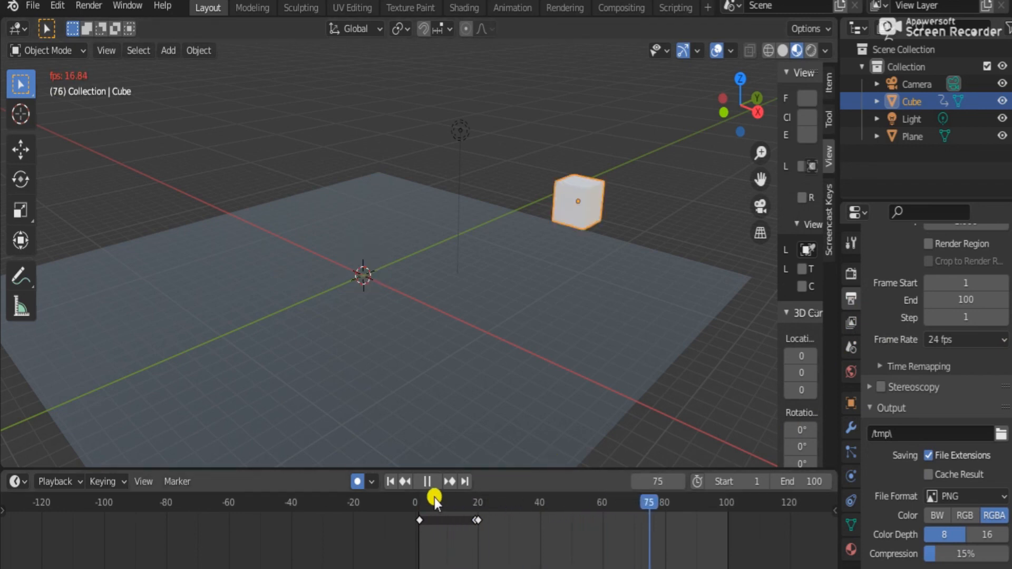
{"action": "key", "text": "space"}
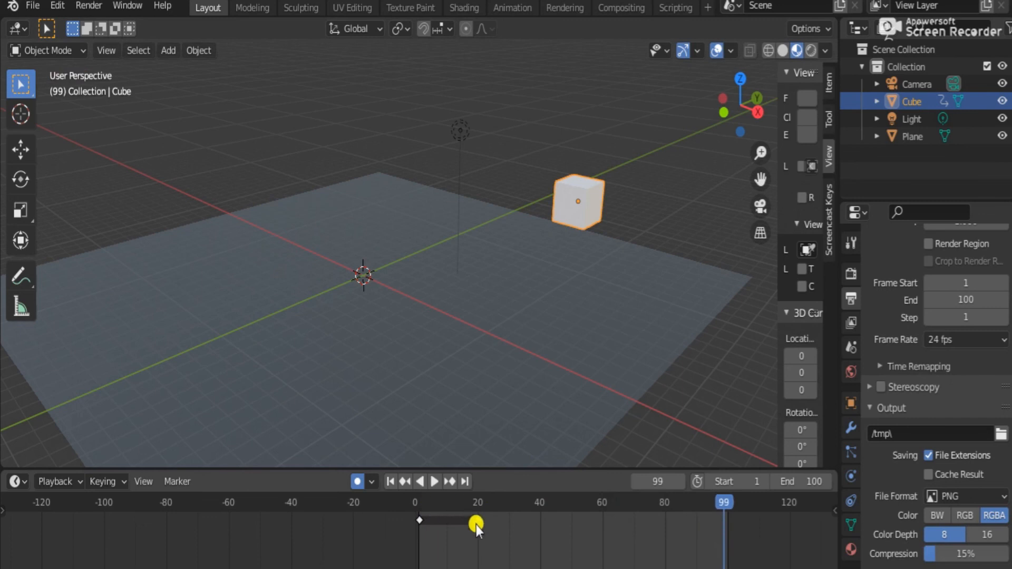
{"action": "left_click", "coordinate": [416, 499]}
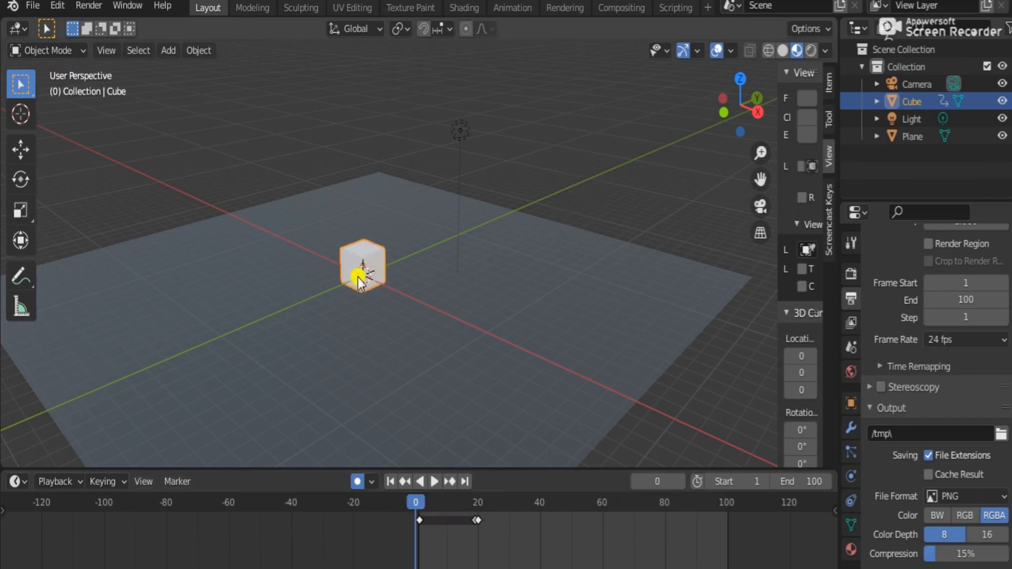
{"action": "key", "text": "space"}
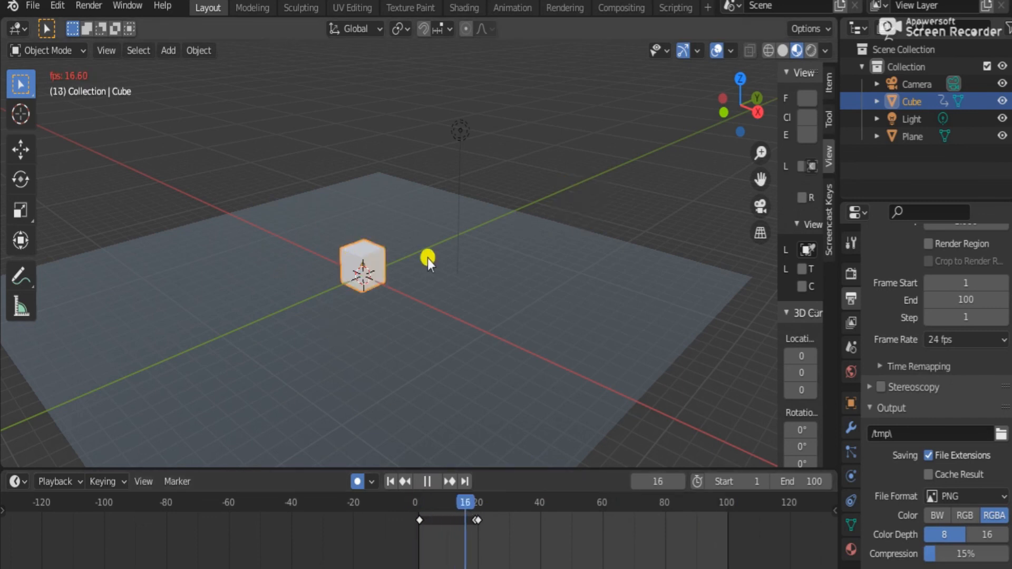
{"action": "left_click_drag", "start_coordinate": [722, 89], "coordinate": [573, 284]}
{"action": "key", "text": "space"}
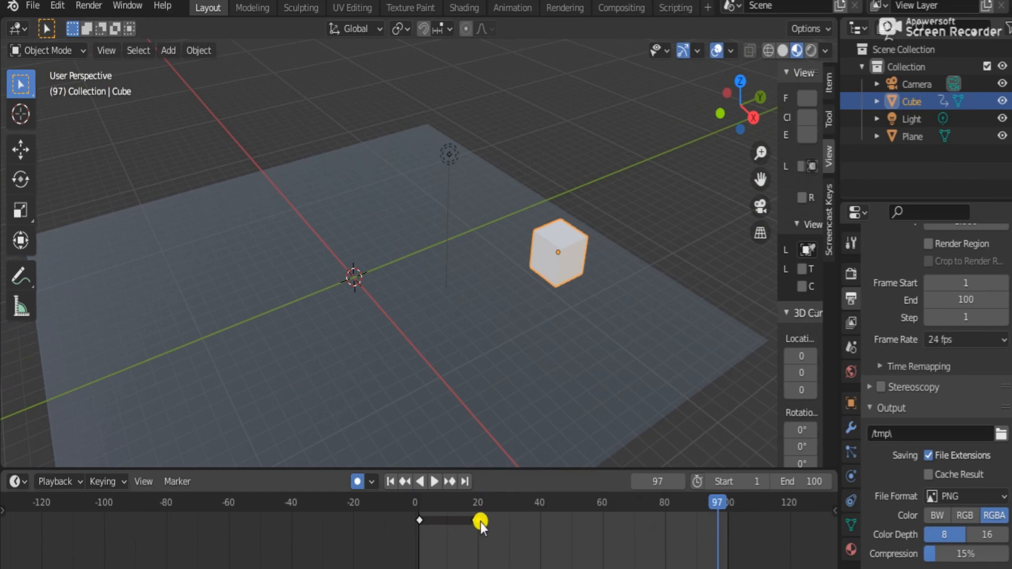
- Duplicate the cube's frame 20 keyframe to frame 35 and go to frame 35
{"action": "left_click_drag", "start_coordinate": [480, 522], "coordinate": [520, 525]}
{"action": "scroll", "coordinate": [533, 509], "scroll_direction": "up", "scroll_amount": 2}
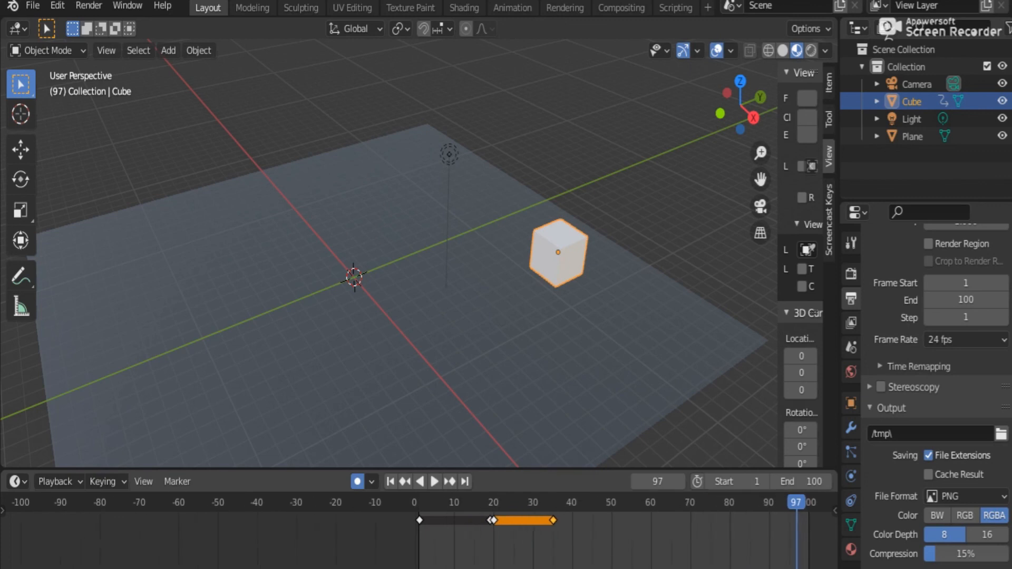
{"action": "scroll", "coordinate": [545, 496], "scroll_direction": "up", "scroll_amount": 3}
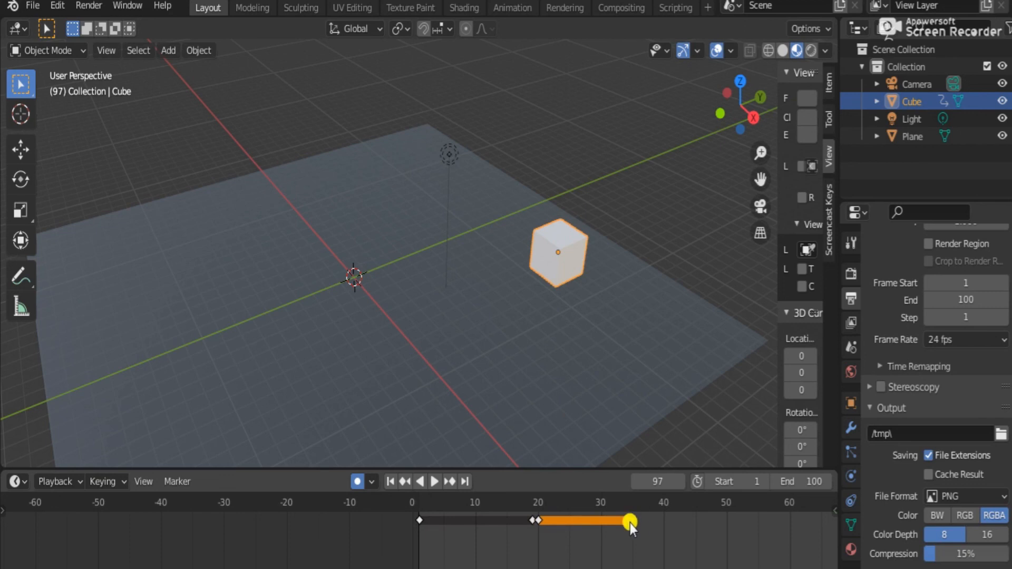
{"action": "left_click", "coordinate": [634, 503]}
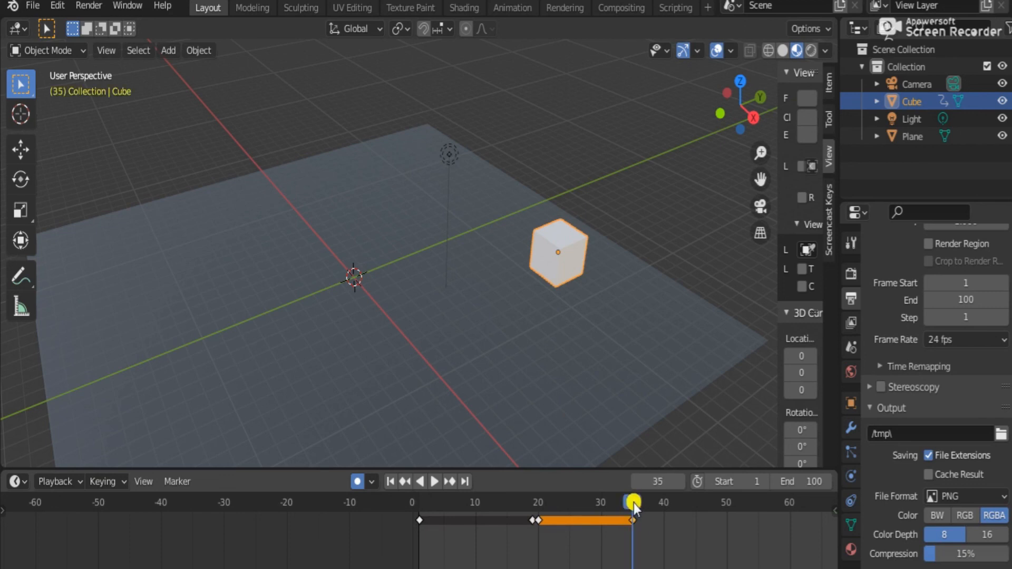
- Move the cube freehand at frame 36 to a new spot near the plane's far edge along the Y axis, keying it automatically
{"action": "left_click", "coordinate": [639, 509]}
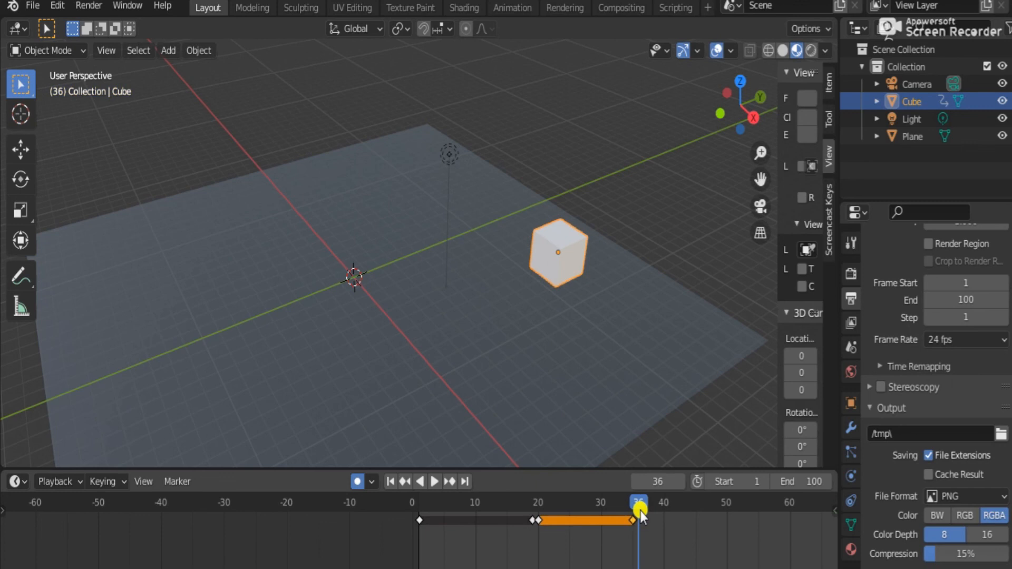
{"action": "left_click_drag", "start_coordinate": [740, 102], "coordinate": [818, 152]}
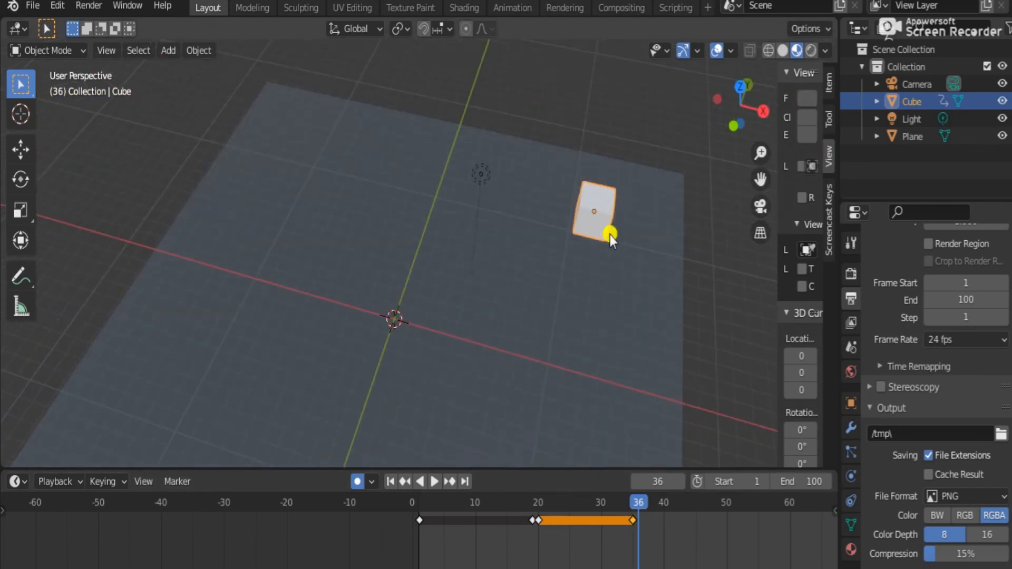
{"action": "left_click_drag", "start_coordinate": [611, 238], "coordinate": [470, 115]}
{"action": "mouse_move", "coordinate": [751, 114]}
{"action": "left_mouse_down"}
{"action": "mouse_move", "coordinate": [657, 74]}
{"action": "mouse_move", "coordinate": [758, 123]}
{"action": "left_mouse_up"}
{"action": "key", "text": "g"}
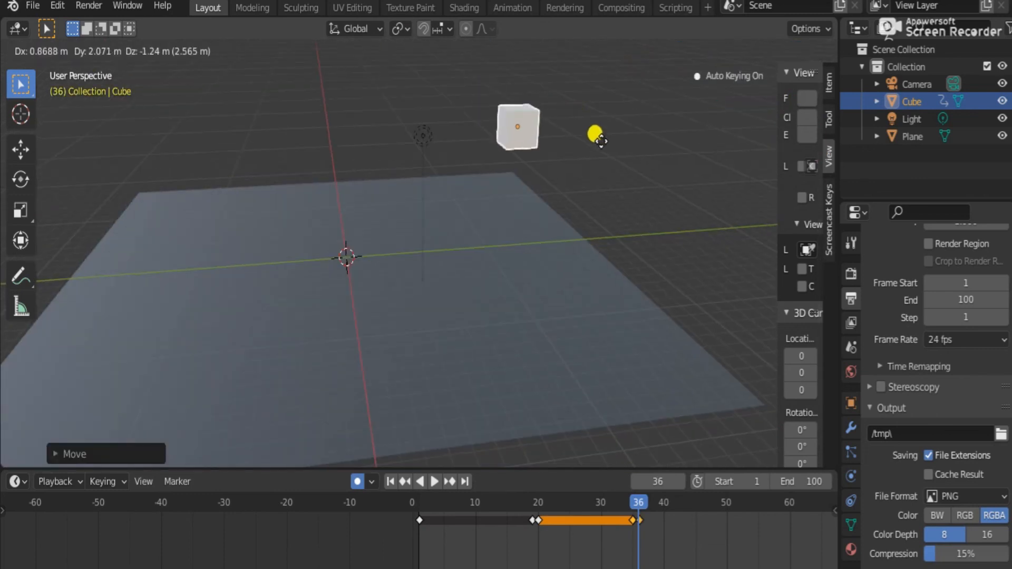
{"action": "left_click", "coordinate": [631, 210]}
{"action": "left_click_drag", "start_coordinate": [738, 114], "coordinate": [754, 174]}
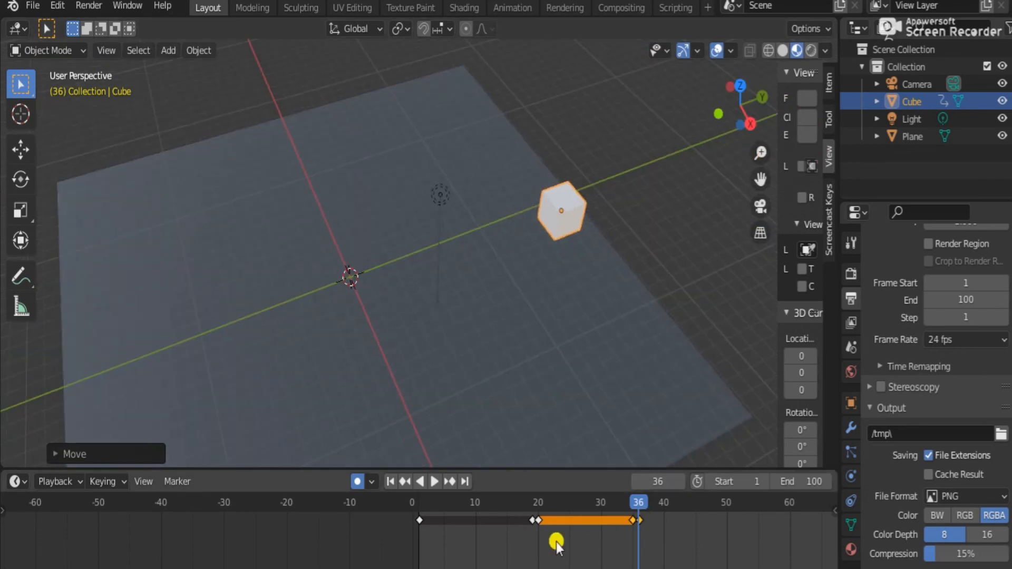
- Play the animation from frame 1 to about frame 50 to check the cube's jumps between positions
{"action": "scroll", "coordinate": [558, 553], "scroll_direction": "down", "scroll_amount": 1}
{"action": "scroll", "coordinate": [559, 552], "scroll_direction": "down", "scroll_amount": 1}
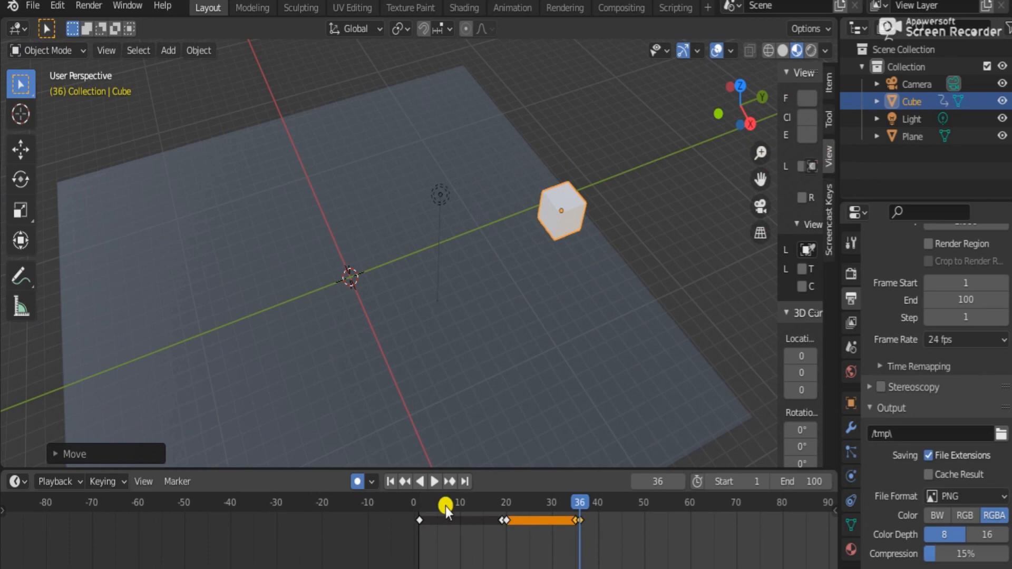
{"action": "left_click", "coordinate": [418, 503]}
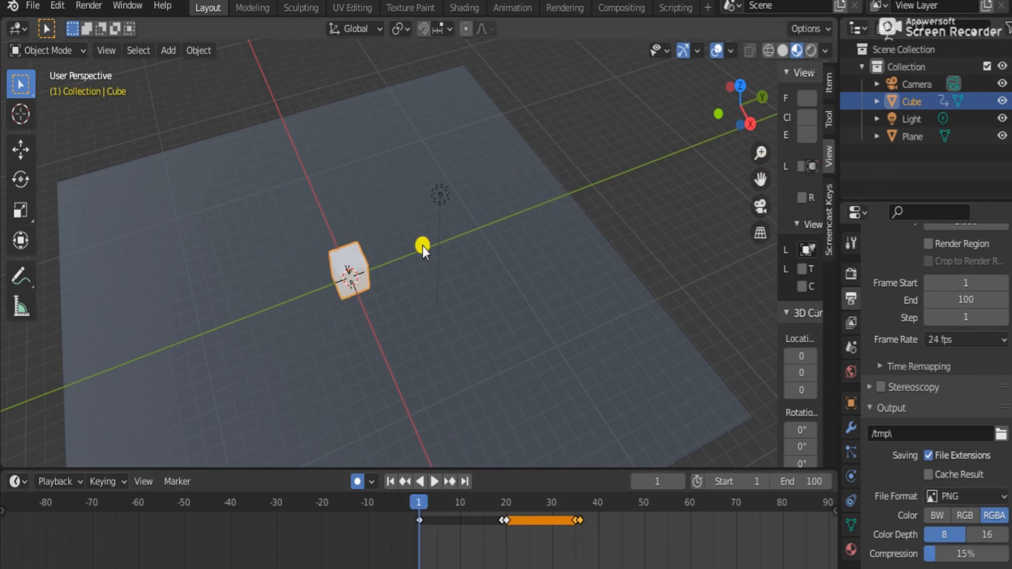
{"action": "key", "text": "space"}
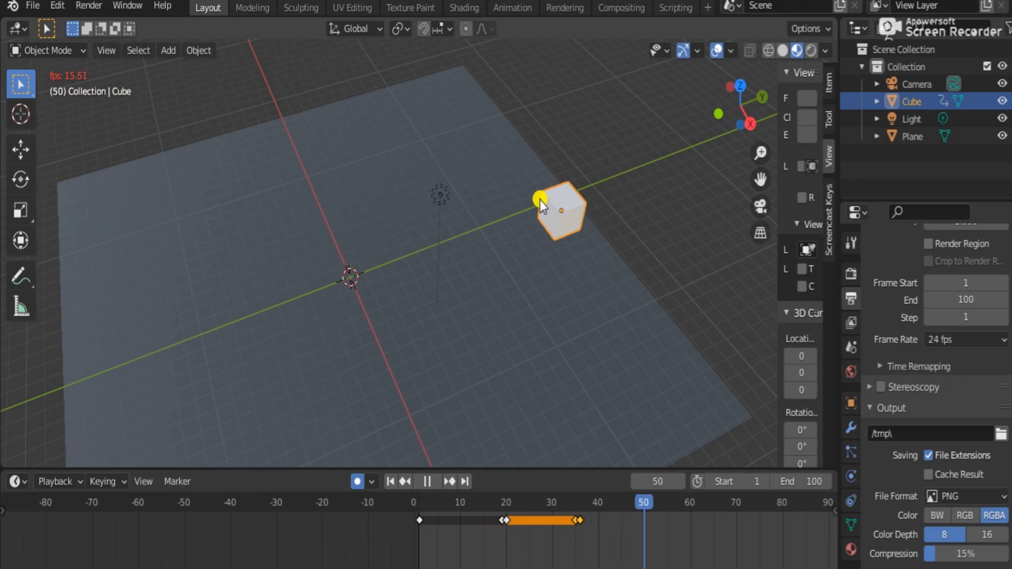
{"action": "key", "text": "space"}
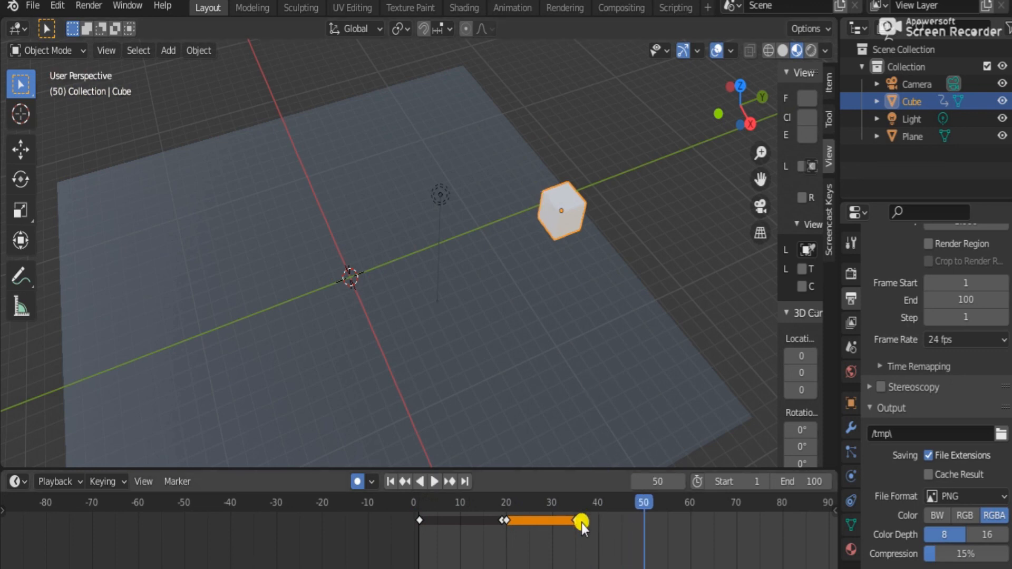
- Duplicate the cube's frame 36 keyframe to frame 50 and go to frame 51
{"action": "left_click_drag", "start_coordinate": [581, 523], "coordinate": [648, 542]}
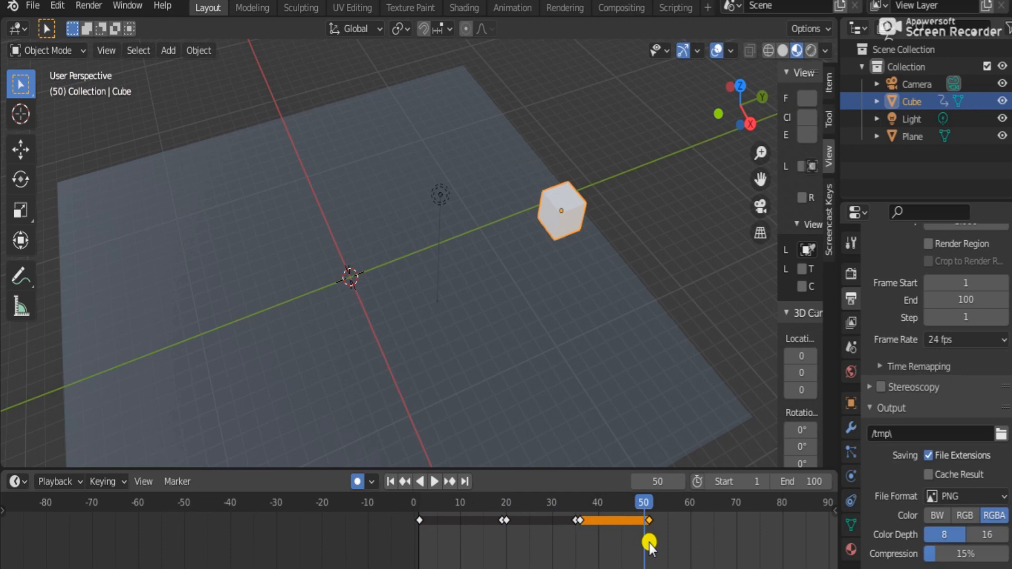
{"action": "left_click", "coordinate": [650, 548]}
{"action": "left_click_drag", "start_coordinate": [650, 516], "coordinate": [644, 517]}
{"action": "key", "text": "Right"}
- Move the cube freehand at frame 51 toward the plane's negative X edge, then lower it closer to the plane from another angle
{"action": "left_click_drag", "start_coordinate": [554, 172], "coordinate": [329, 111]}
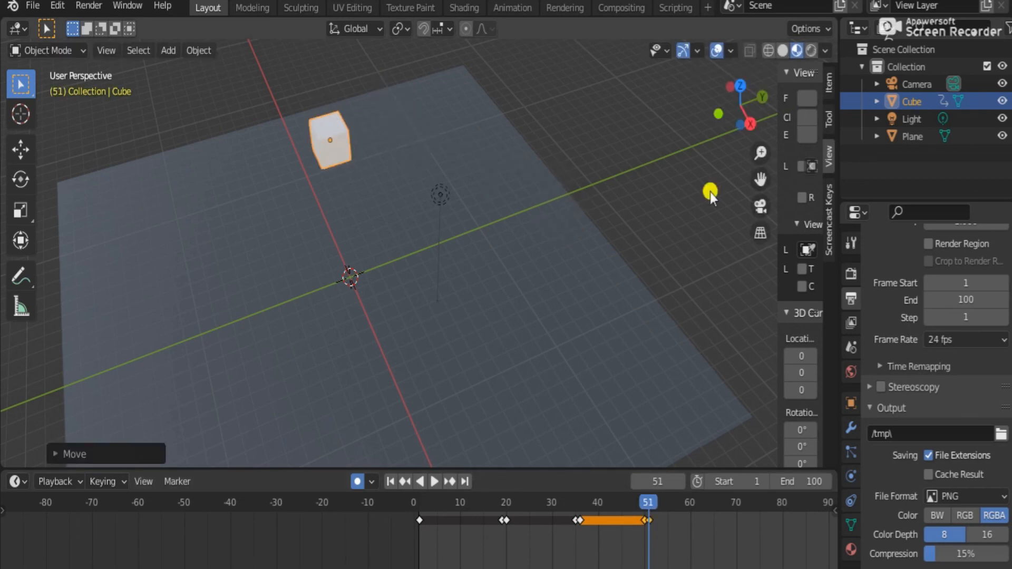
{"action": "left_click_drag", "start_coordinate": [727, 105], "coordinate": [785, 120]}
{"action": "key", "text": "g"}
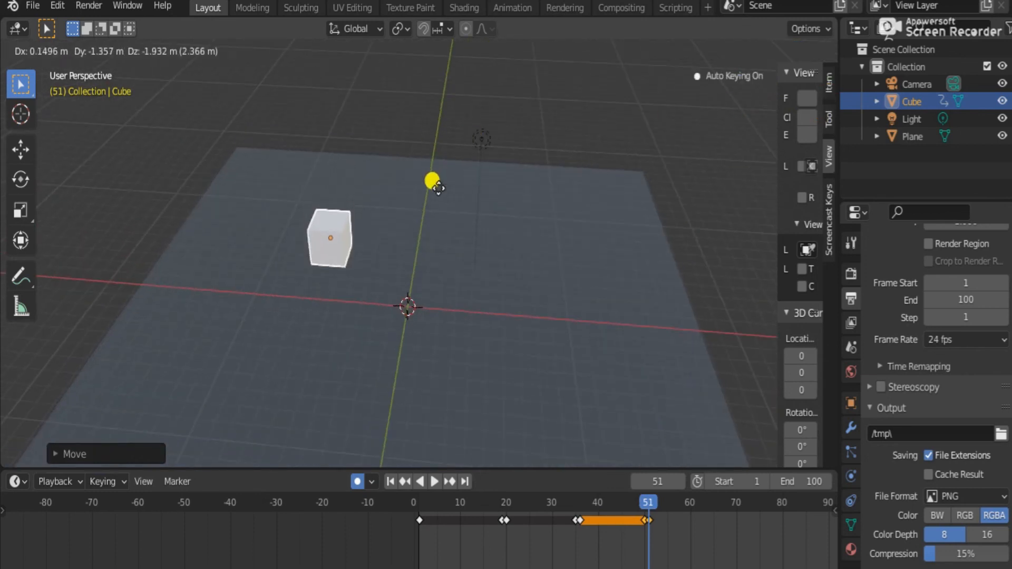
{"action": "left_click", "coordinate": [437, 214]}
{"action": "left_click_drag", "start_coordinate": [735, 136], "coordinate": [796, 132]}
{"action": "left_click_drag", "start_coordinate": [592, 115], "coordinate": [592, 115]}
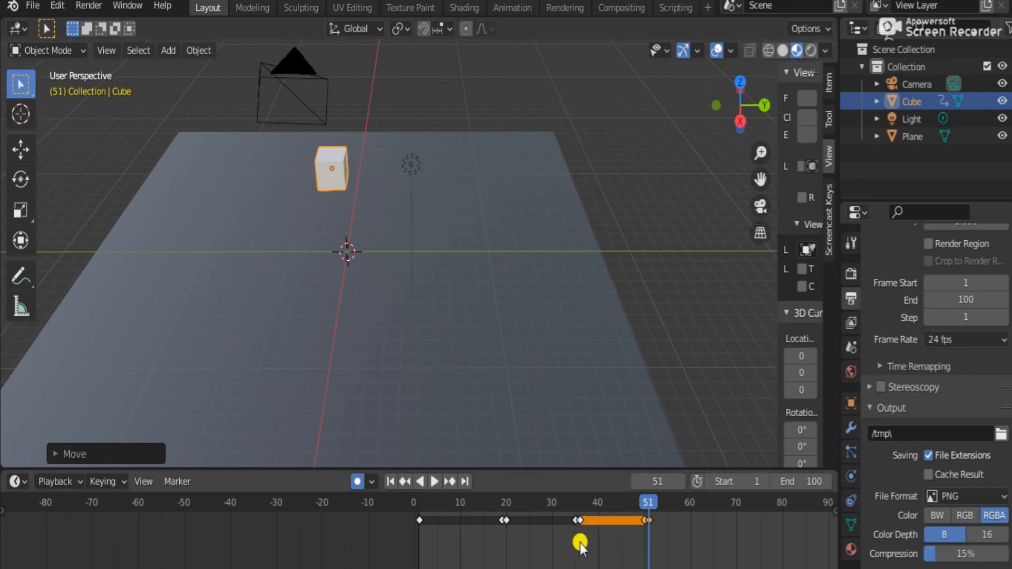
- Play the animation from frame 1 to about frame 83 to check the cube's jumps
{"action": "left_click", "coordinate": [419, 503]}
{"action": "key", "text": "space"}
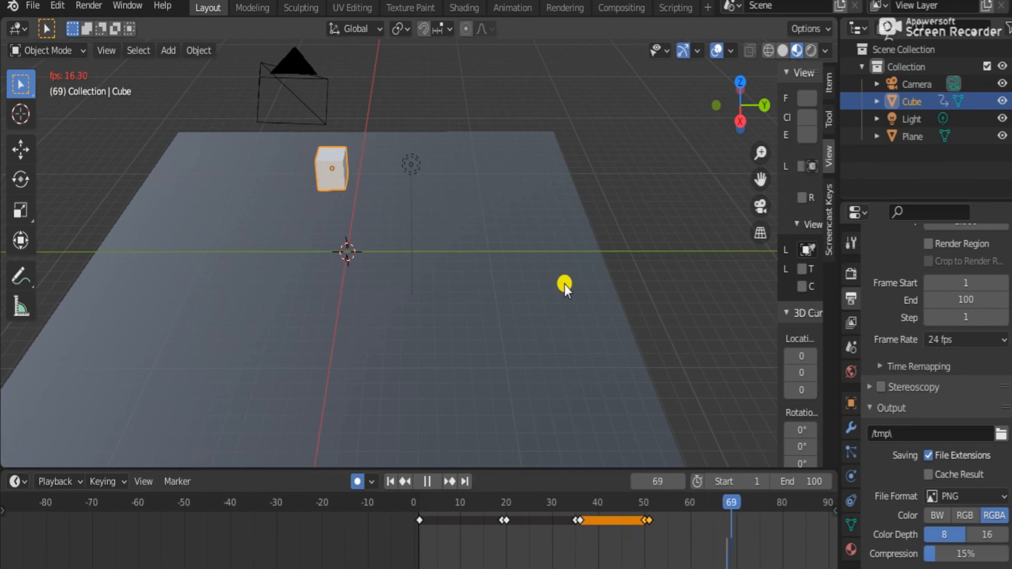
{"action": "key", "text": "space"}
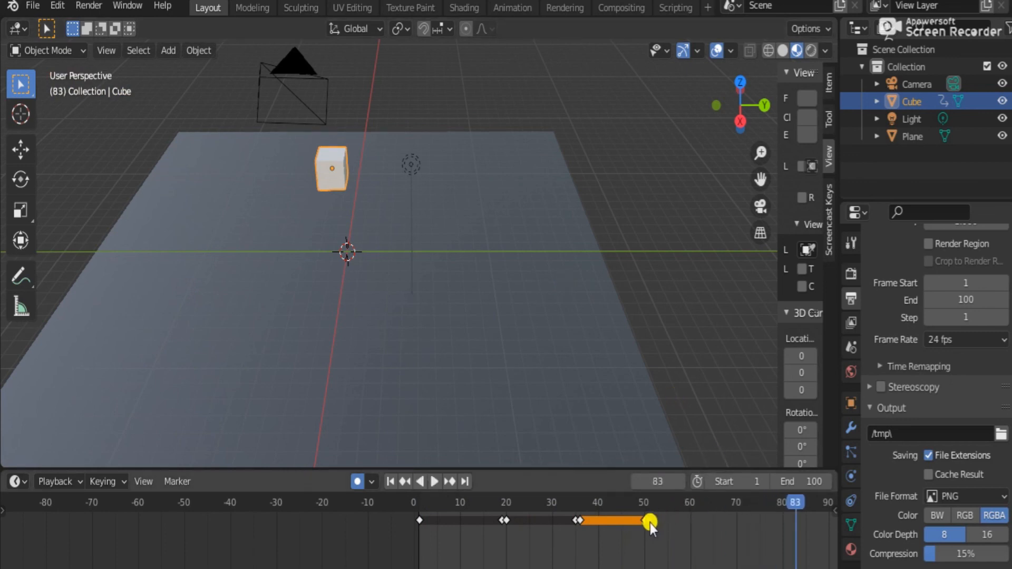
- Duplicate the cube's frame 51 keyframe to frame 65 and go to frame 66
{"action": "scroll", "coordinate": [652, 553], "scroll_direction": "up", "scroll_amount": 3}
{"action": "scroll", "coordinate": [652, 555], "scroll_direction": "down", "scroll_amount": 5, "text": "ctrl"}
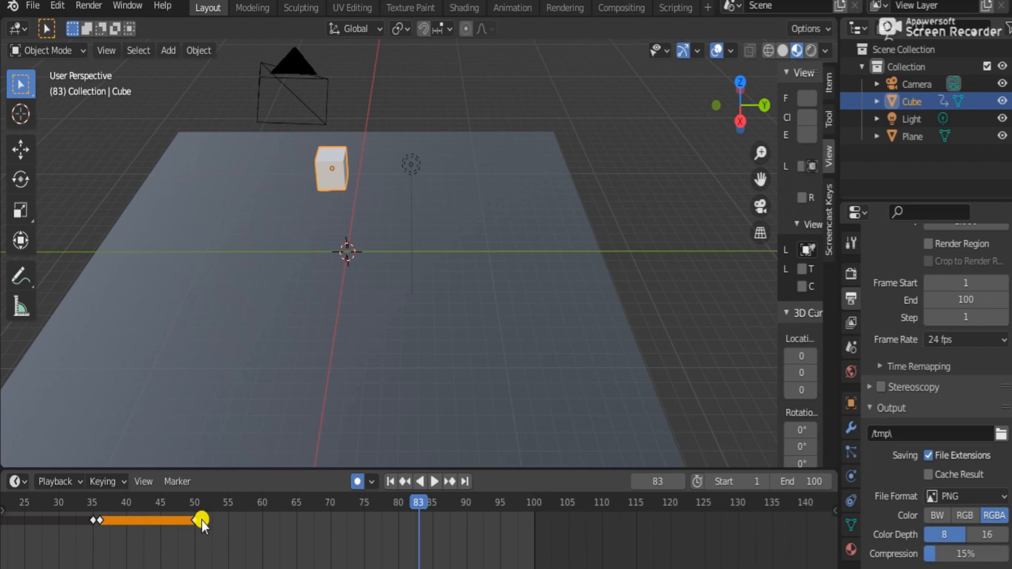
{"action": "key", "text": "g"}
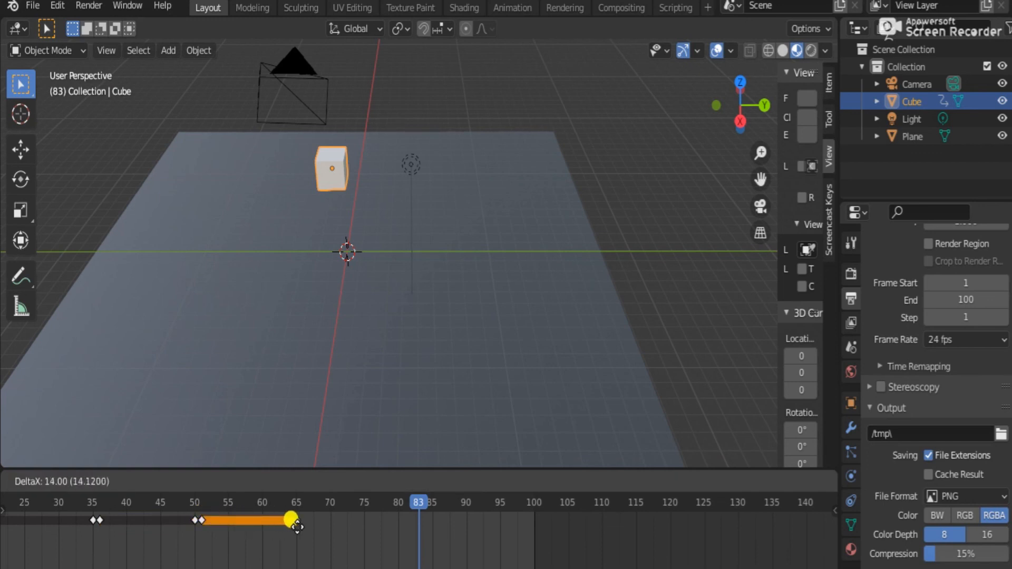
{"action": "left_click", "coordinate": [297, 526]}
{"action": "left_click", "coordinate": [302, 507]}
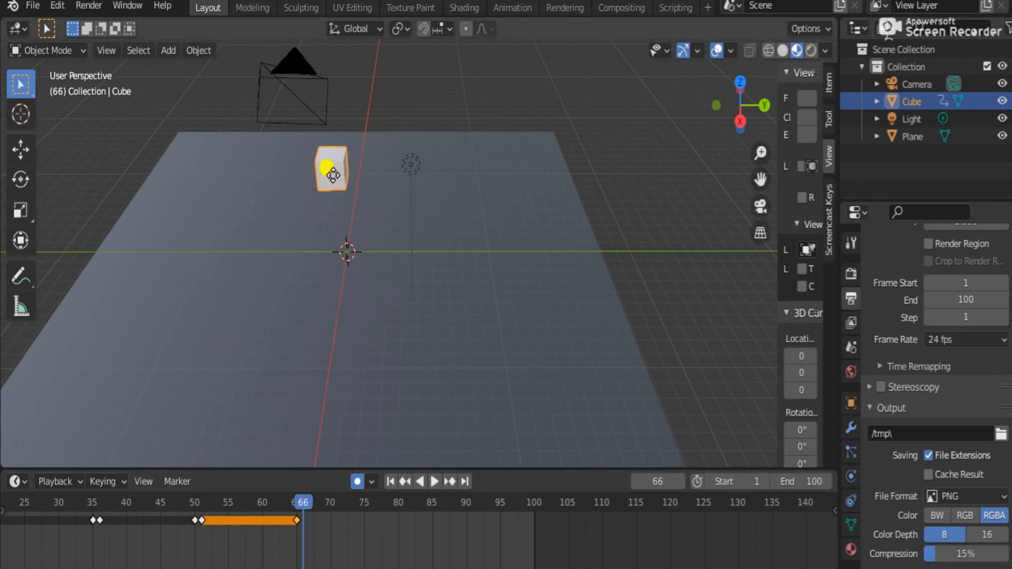
- Move the cube freehand at frame 66 to a spot near the origin on the negative Y side, refining it from another angle
{"action": "key", "text": "g"}
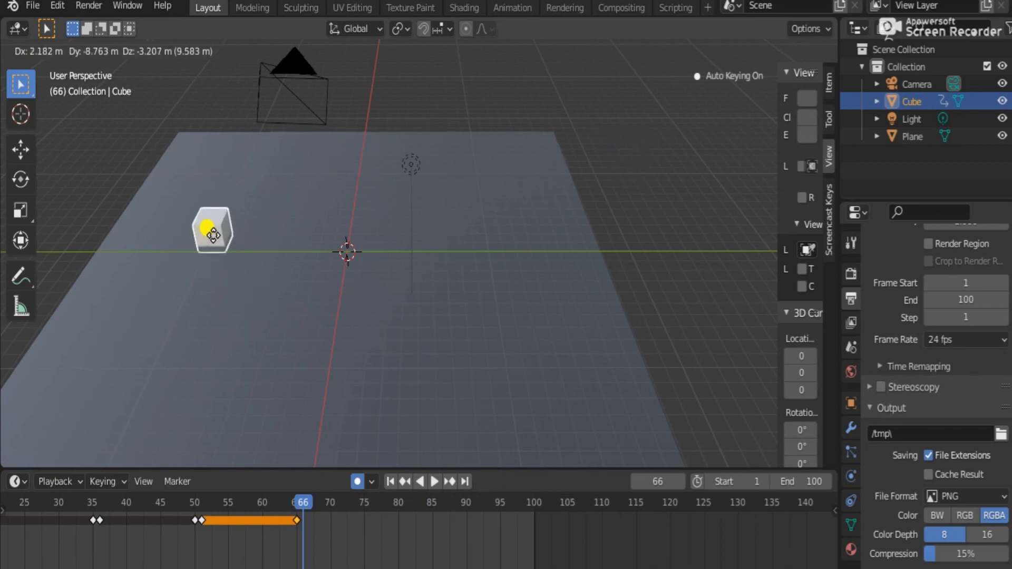
{"action": "left_click", "coordinate": [209, 223]}
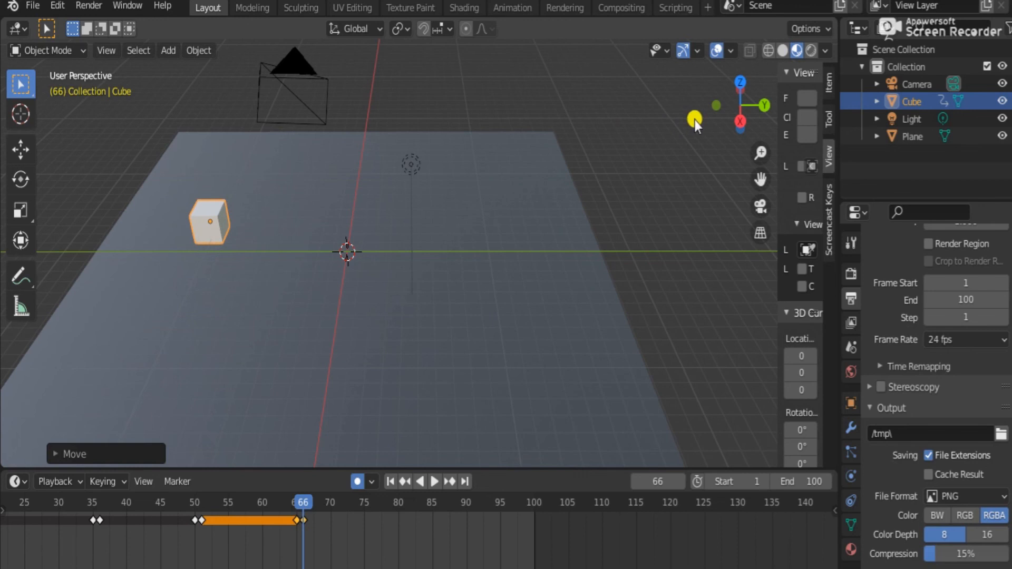
{"action": "left_click_drag", "start_coordinate": [734, 99], "coordinate": [572, 226]}
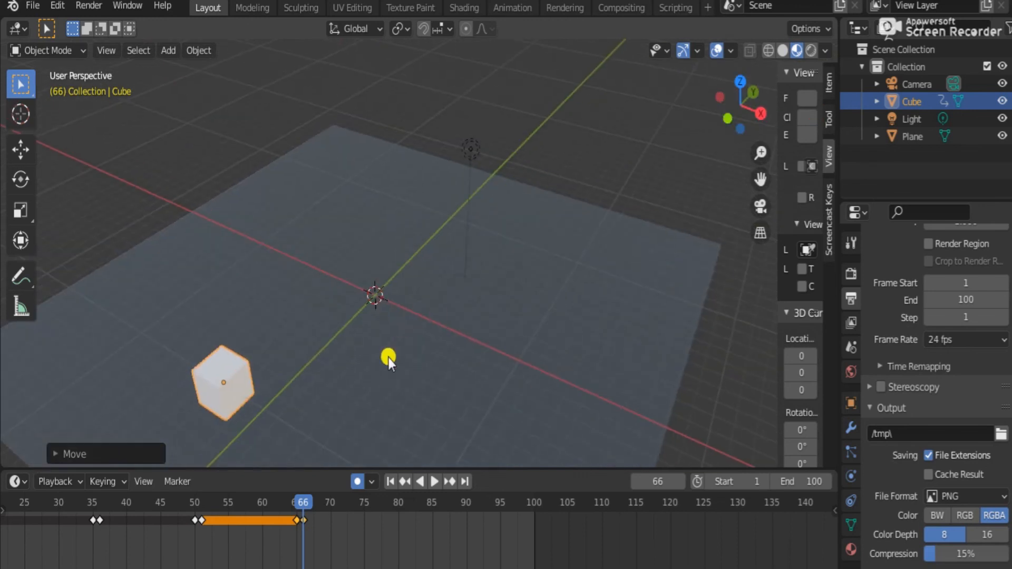
{"action": "key", "text": "g"}
{"action": "left_click", "coordinate": [501, 331]}
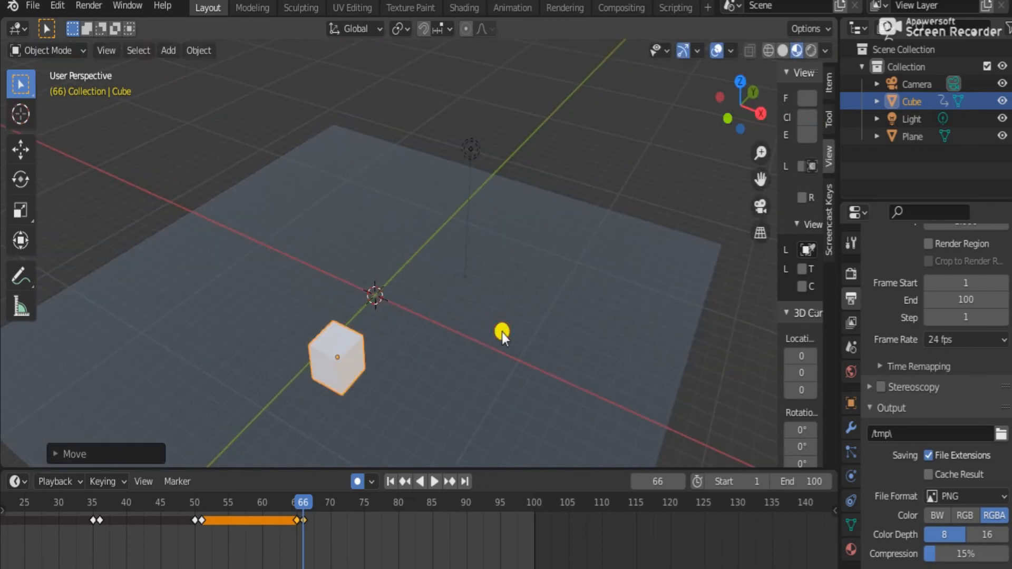
- Go to frame 75 and set the animation's end frame to 75
{"action": "scroll", "coordinate": [498, 345], "scroll_direction": "down", "scroll_amount": 5}
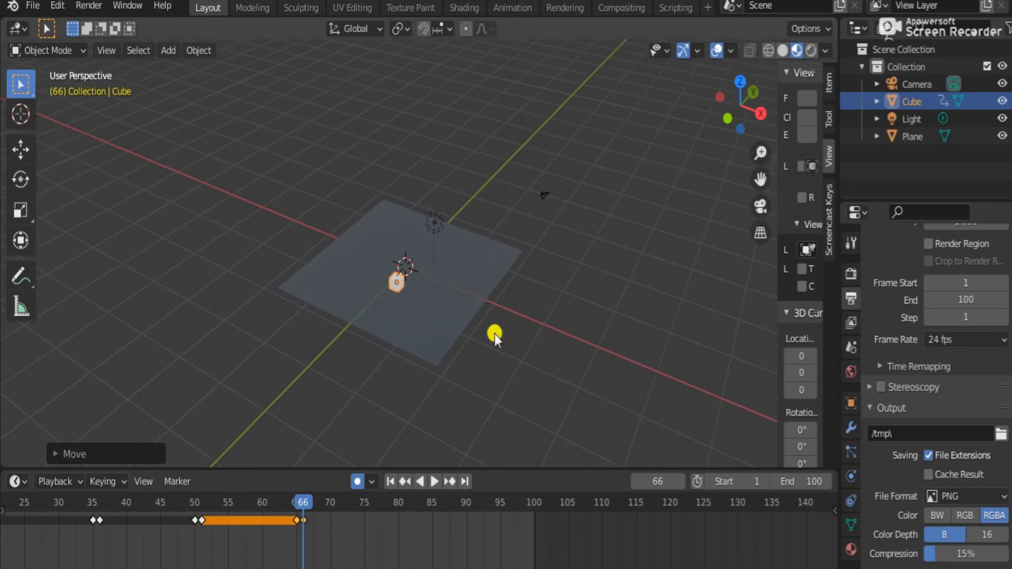
{"action": "left_click", "coordinate": [364, 504]}
{"action": "left_click", "coordinate": [791, 480]}
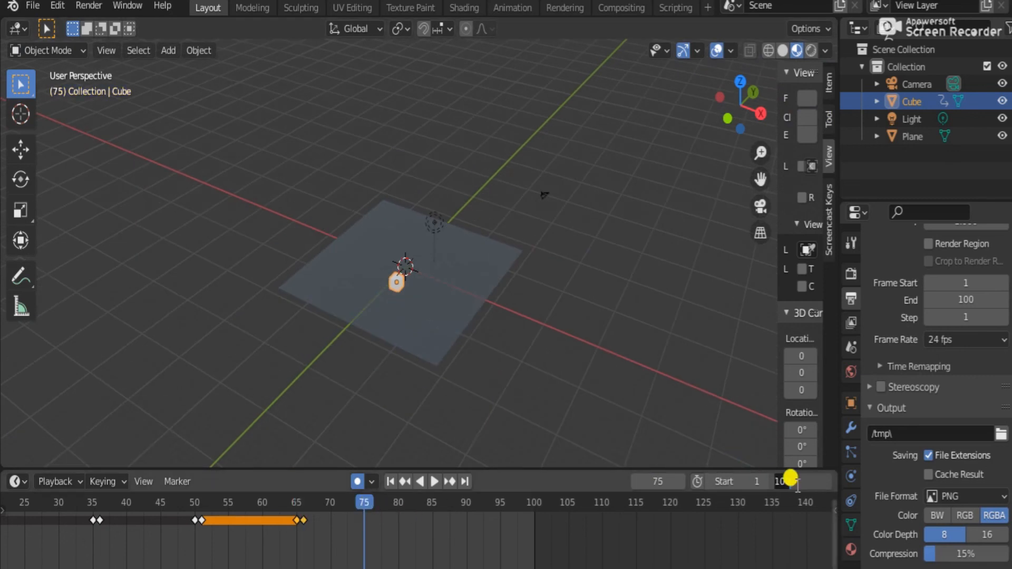
{"action": "type", "text": "75"}
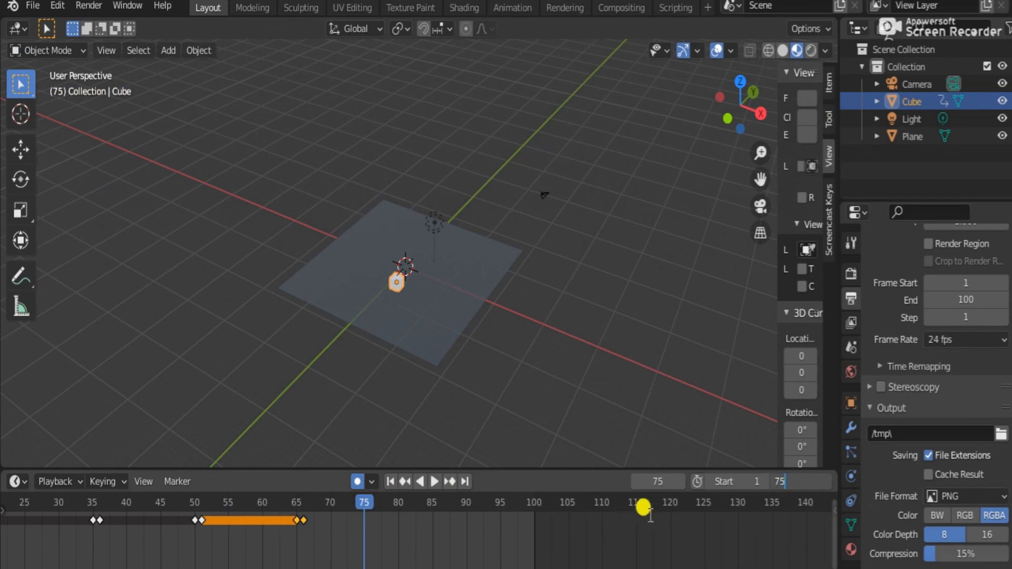
{"action": "key", "text": "Return"}
- Frame the whole plane and play the 75-frame animation, viewing the cube's jumps from a lower angle
{"action": "scroll", "coordinate": [583, 363], "scroll_direction": "down", "scroll_amount": 3}
{"action": "scroll", "coordinate": [583, 364], "scroll_direction": "up", "scroll_amount": 6}
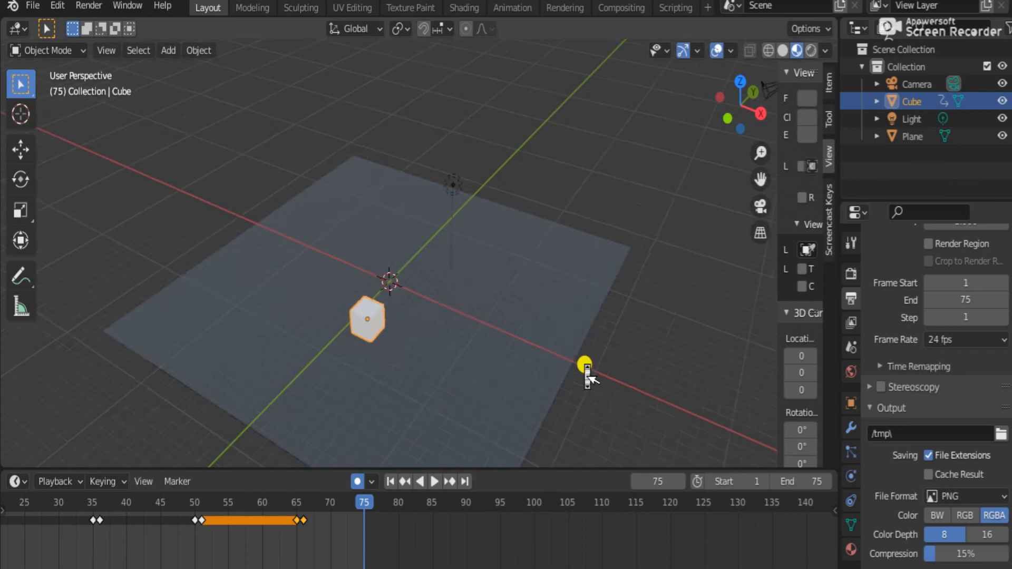
{"action": "scroll", "coordinate": [585, 365], "scroll_direction": "up", "scroll_amount": 3}
{"action": "left_click_drag", "start_coordinate": [730, 106], "coordinate": [718, 84]}
{"action": "scroll", "coordinate": [641, 153], "scroll_direction": "down", "scroll_amount": 2}
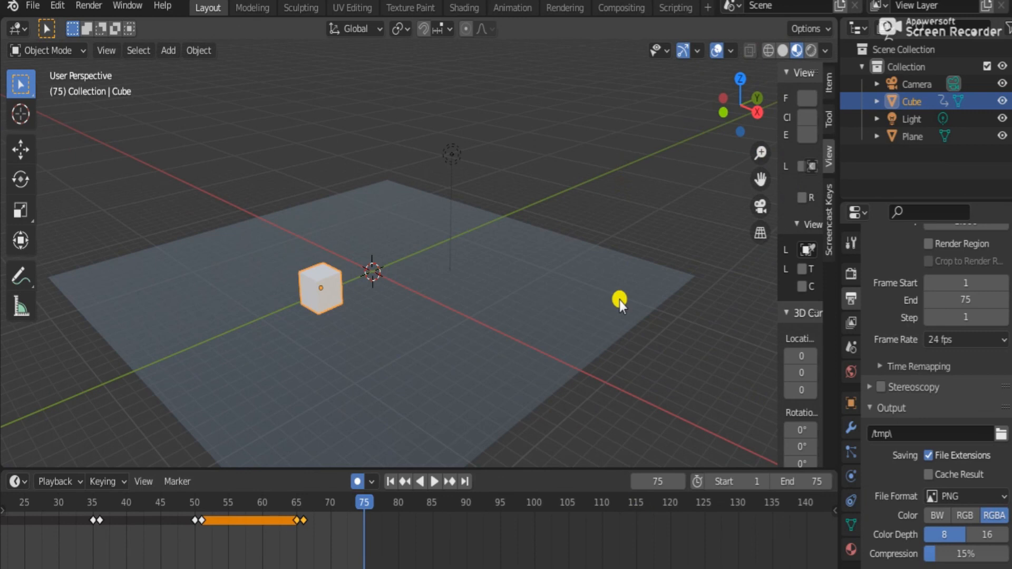
{"action": "key", "text": "space"}
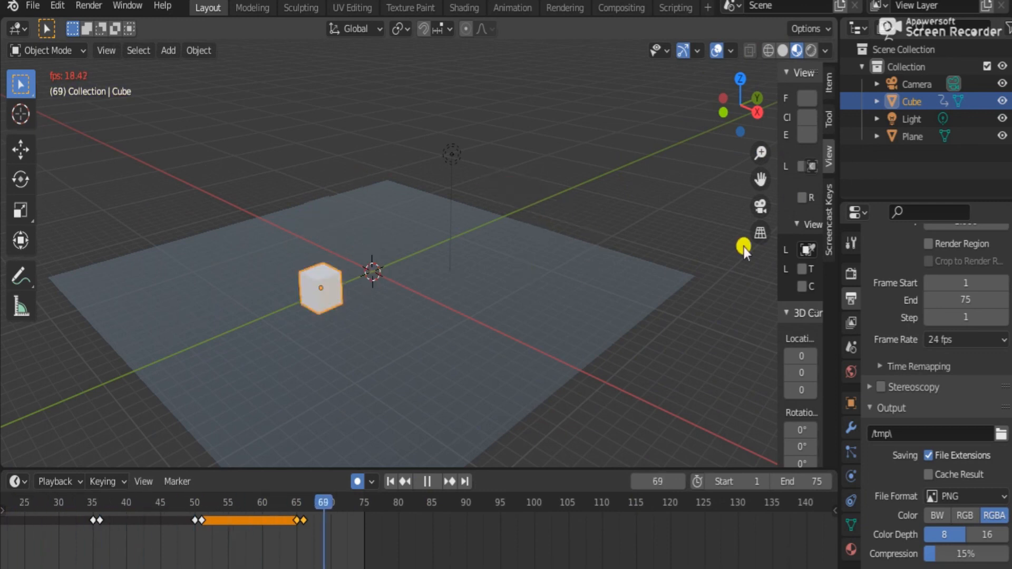
{"action": "mouse_move", "coordinate": [748, 109]}
{"action": "left_mouse_down"}
{"action": "mouse_move", "coordinate": [571, 119]}
{"action": "mouse_move", "coordinate": [473, 100]}
{"action": "mouse_move", "coordinate": [625, 102]}
{"action": "mouse_move", "coordinate": [745, 86]}
{"action": "mouse_move", "coordinate": [812, 49]}
{"action": "left_mouse_up"}
- Switch the viewport to Rendered shading, watch the playback from a higher angle, and stop at about frame 14
{"action": "left_click", "coordinate": [812, 49]}
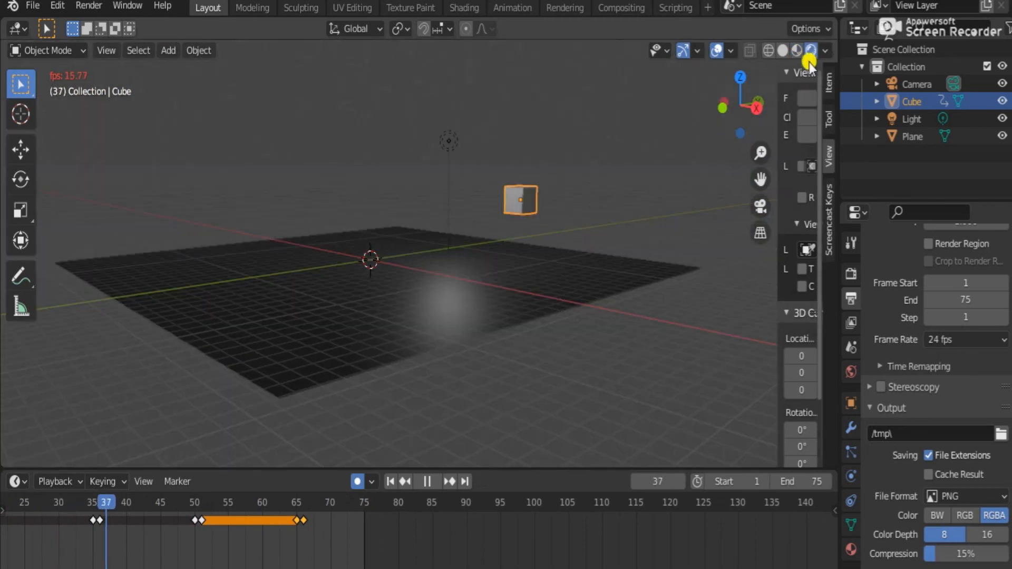
{"action": "left_click_drag", "start_coordinate": [743, 110], "coordinate": [585, 295]}
{"action": "key", "text": "space"}
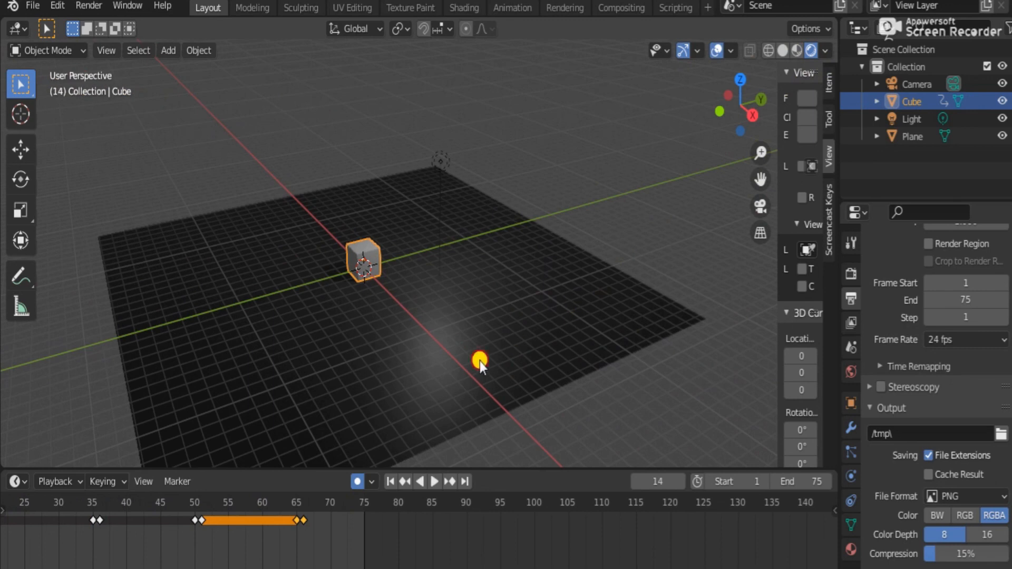
- Lighten the plane's material base color to a grey with an HSV value of 0.440
{"action": "left_click", "coordinate": [480, 362]}
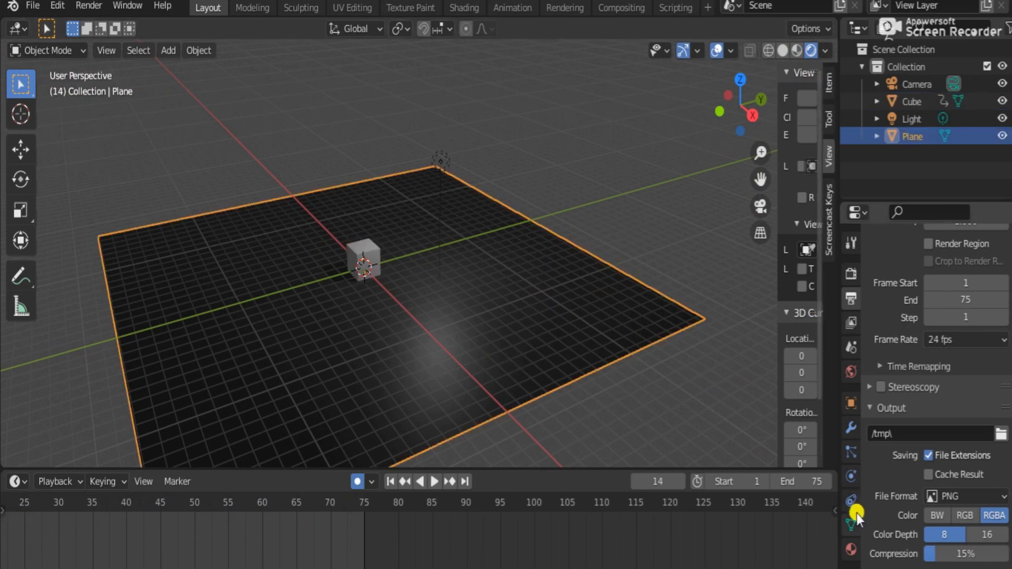
{"action": "left_click", "coordinate": [850, 549]}
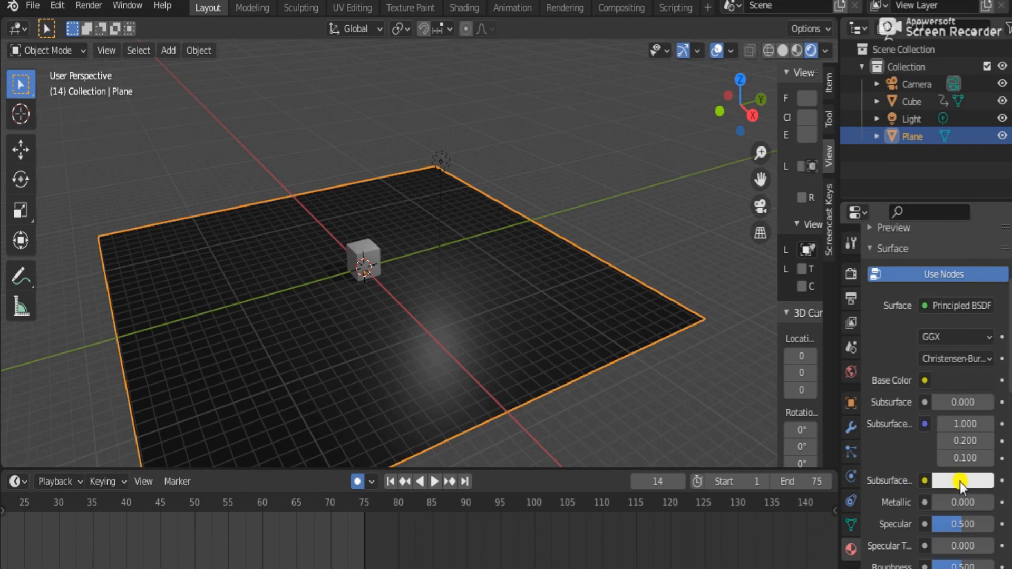
{"action": "left_click", "coordinate": [964, 388]}
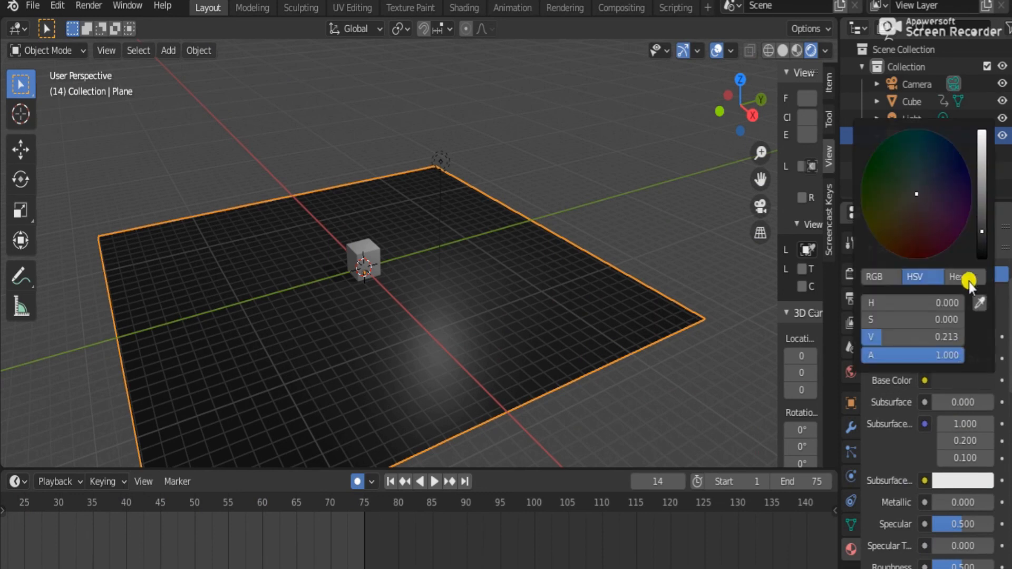
{"action": "left_click_drag", "start_coordinate": [987, 221], "coordinate": [986, 217]}
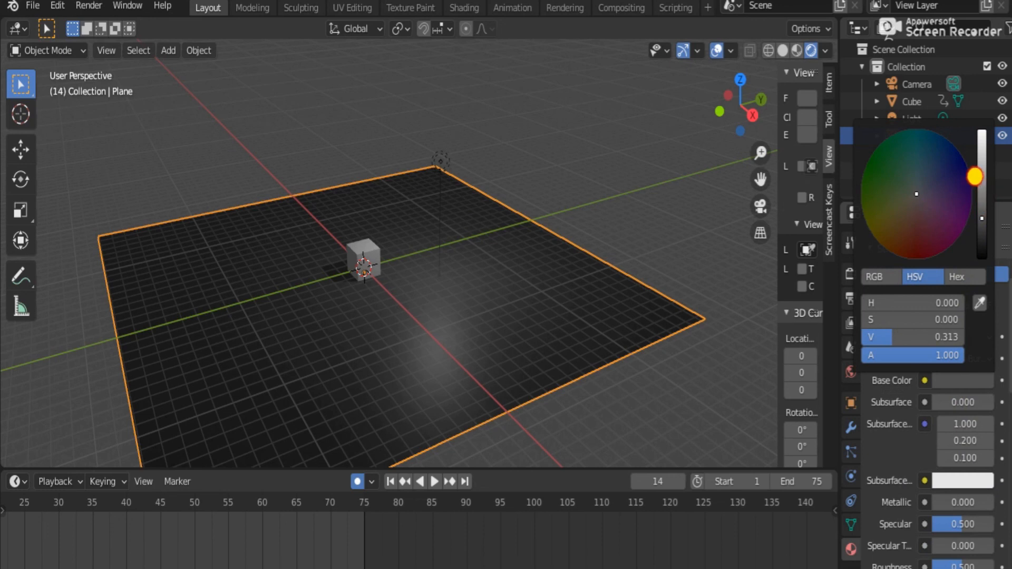
{"action": "left_click_drag", "start_coordinate": [969, 181], "coordinate": [984, 201]}
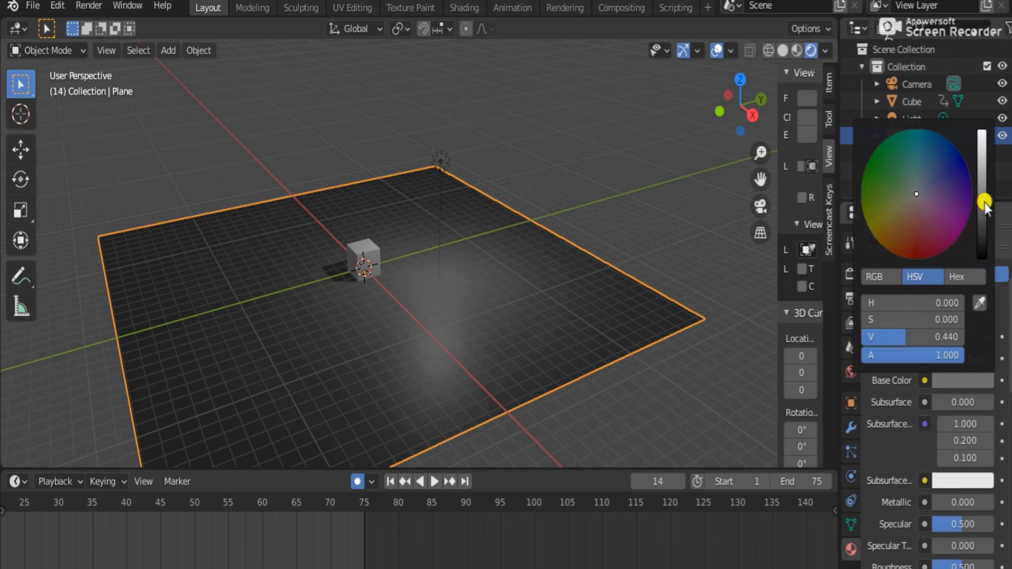
{"action": "left_click", "coordinate": [600, 148]}
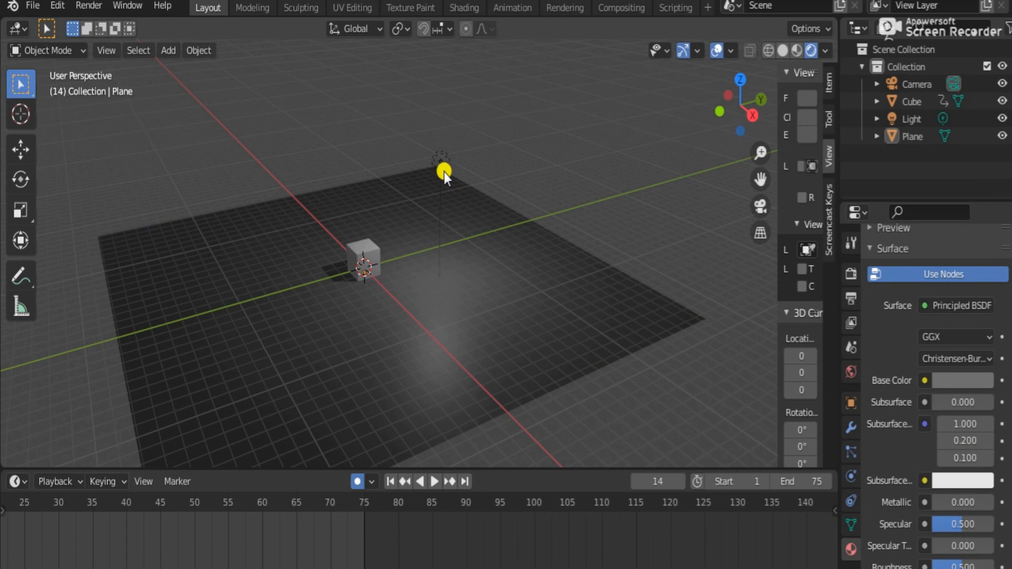
- Move the light about 14 m in the negative direction along the global X axis
{"action": "left_click", "coordinate": [444, 172]}
{"action": "key", "text": "g"}
{"action": "key", "text": "x"}
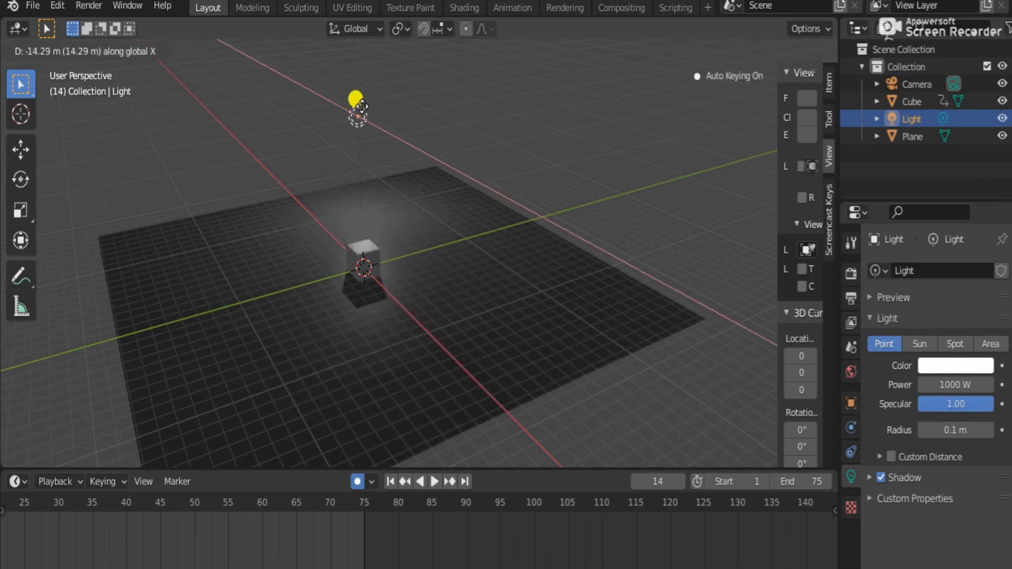
{"action": "left_click", "coordinate": [365, 105]}
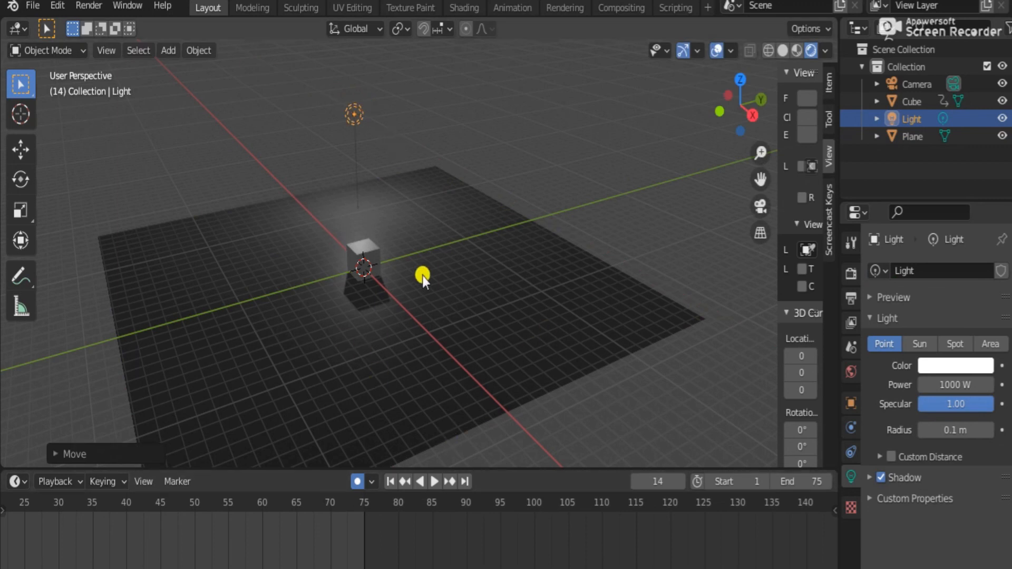
- Play the animation with the repositioned light and watch the cube and its shadow from a different angle
{"action": "key", "text": "space"}
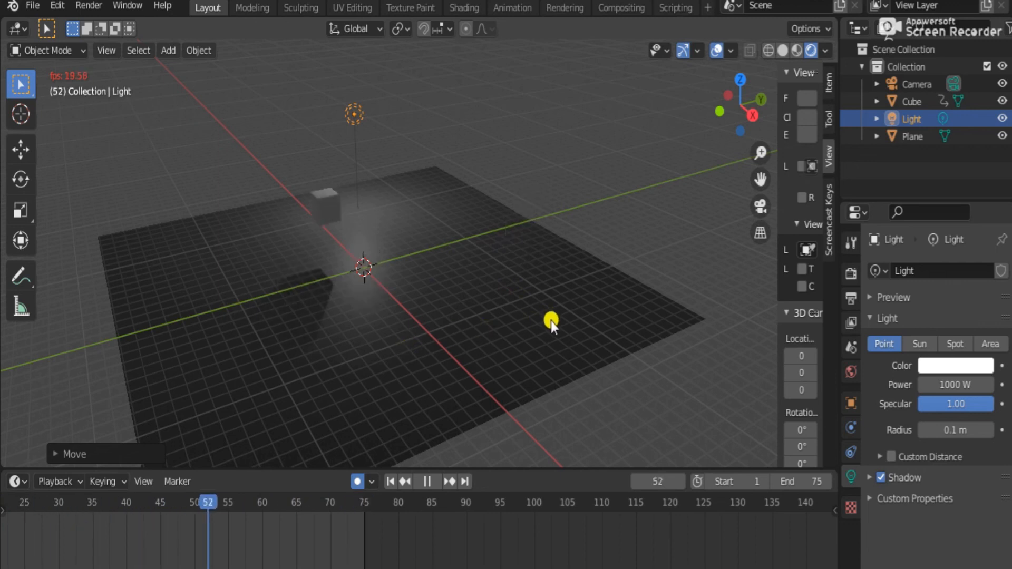
{"action": "mouse_move", "coordinate": [743, 106]}
{"action": "left_mouse_down"}
{"action": "mouse_move", "coordinate": [809, 111]}
{"action": "mouse_move", "coordinate": [7, 118]}
{"action": "mouse_move", "coordinate": [88, 104]}
{"action": "mouse_move", "coordinate": [83, 131]}
{"action": "mouse_move", "coordinate": [34, 152]}
{"action": "mouse_move", "coordinate": [30, 124]}
{"action": "mouse_move", "coordinate": [759, 106]}
{"action": "left_mouse_up"}
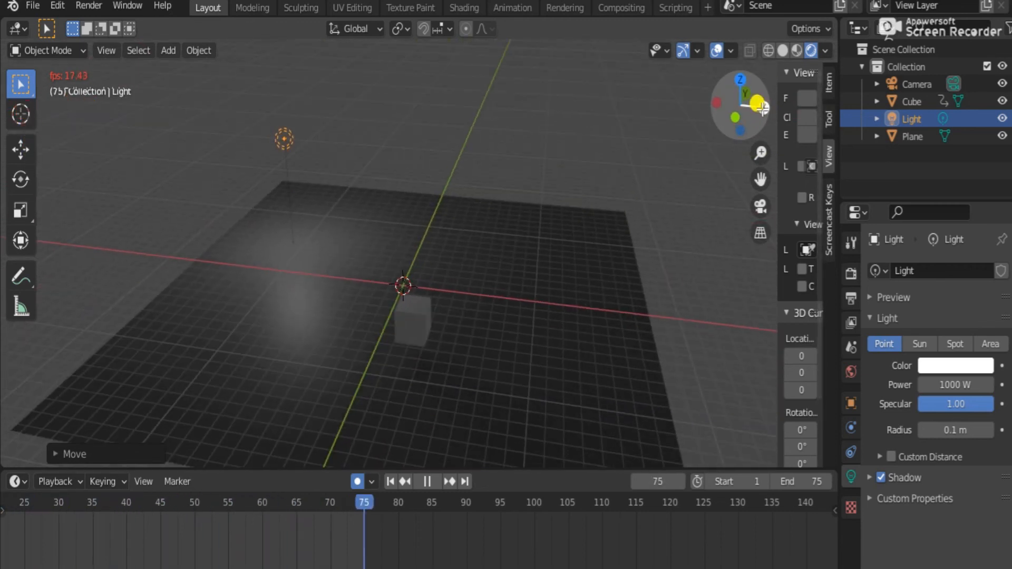